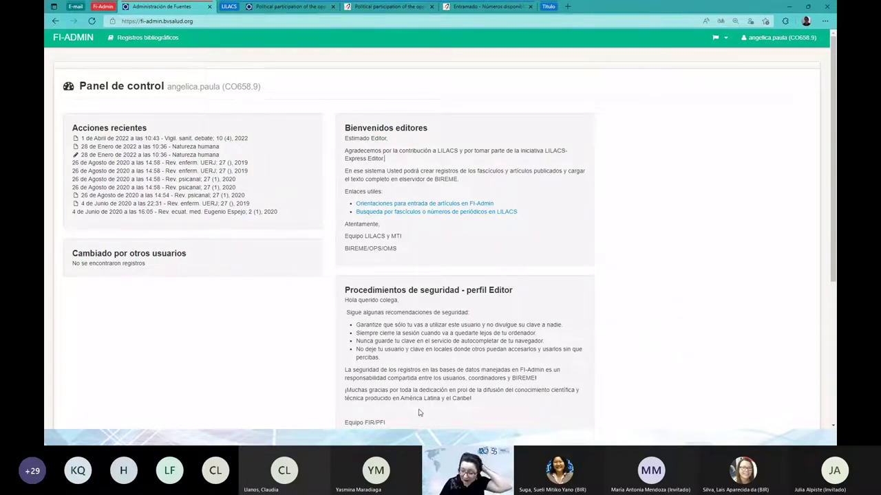
Switch to the BVS portal and review the record for "Political participation of the opposition in Colombia after the 2016 Peace Agreement"
scroll(271, 411, "down", 1)
scroll(253, 198, "up", 1)
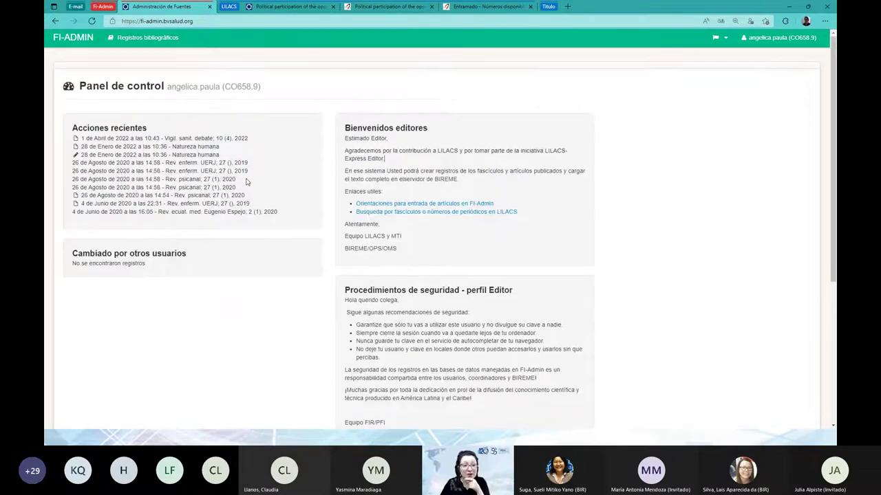
left_click(304, 12)
scroll(207, 197, "down", 1)
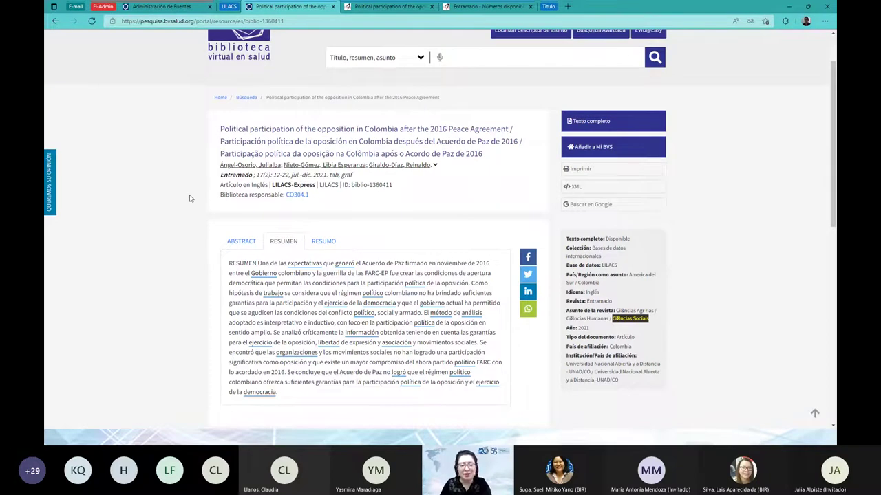
scroll(176, 199, "down", 3)
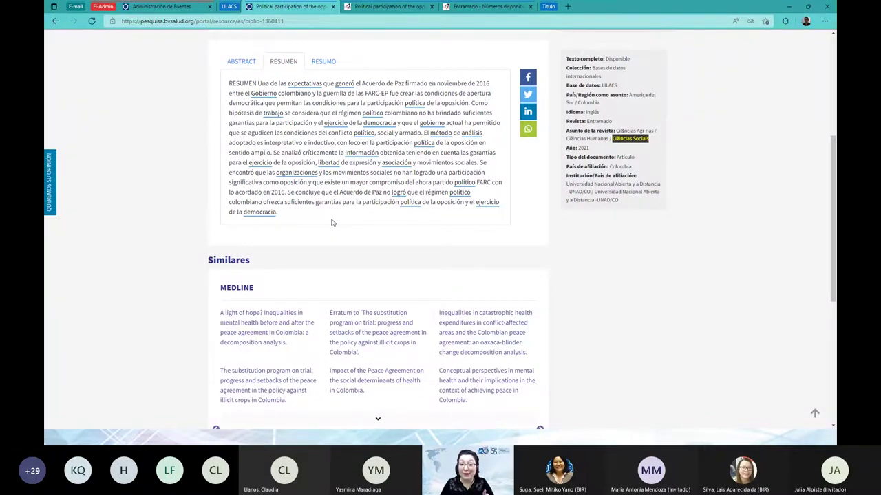
scroll(331, 223, "up", 4)
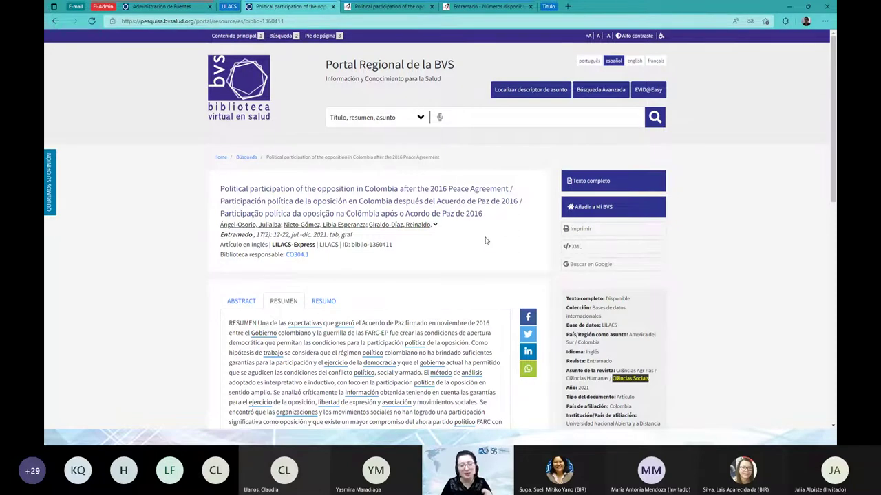
Open the portal's advanced search (Búsqueda Avanzada) and inspect the search field options for the first line
left_click(590, 94)
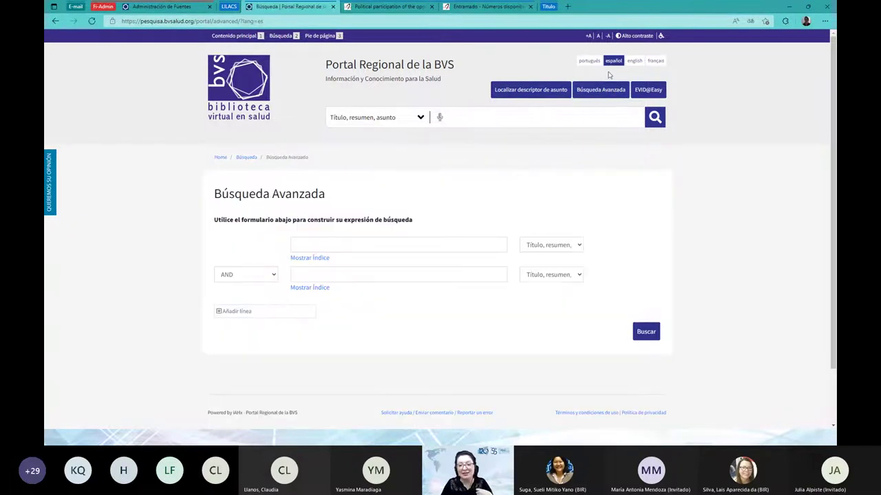
scroll(688, 125, "down", 2)
left_click(580, 181)
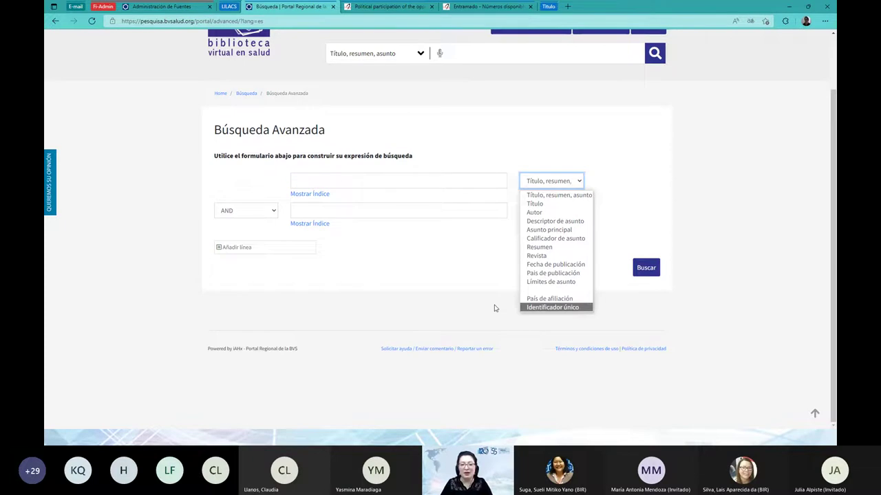
left_click(337, 183)
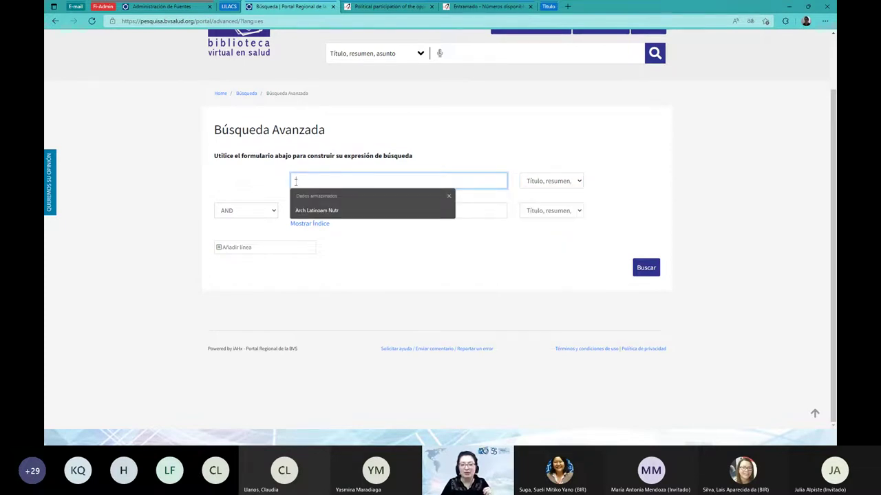
left_click(579, 181)
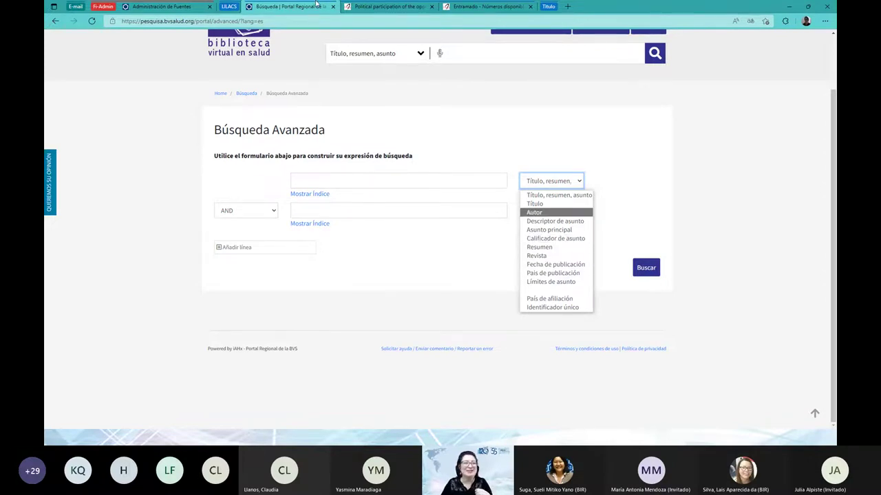
Return to FI-Admin and review the control panel sections "Cambiado por otros usuarios" and "Cambiado por otro centro cooperativo"
left_click(172, 7)
left_click(172, 7)
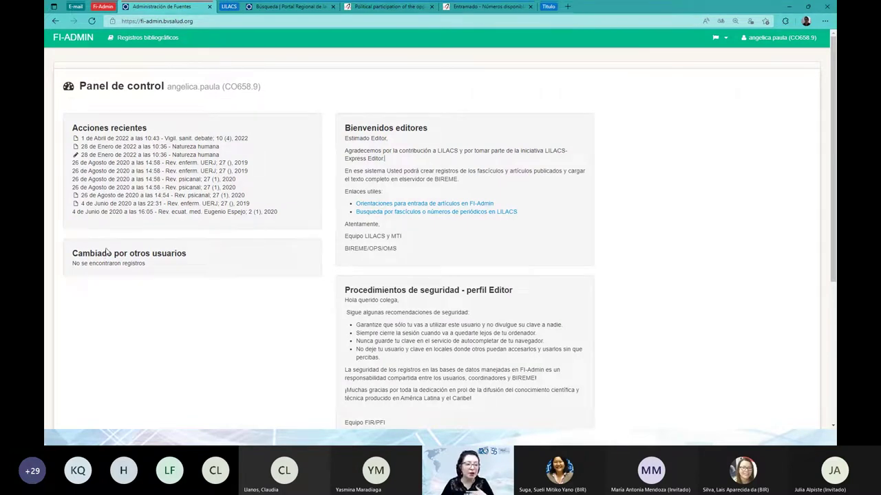
left_click_drag(72, 253, 109, 254)
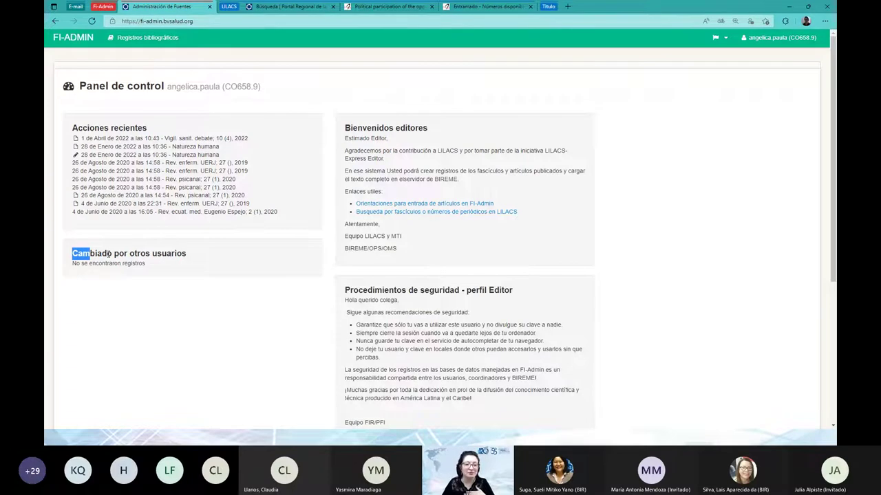
left_click(334, 129)
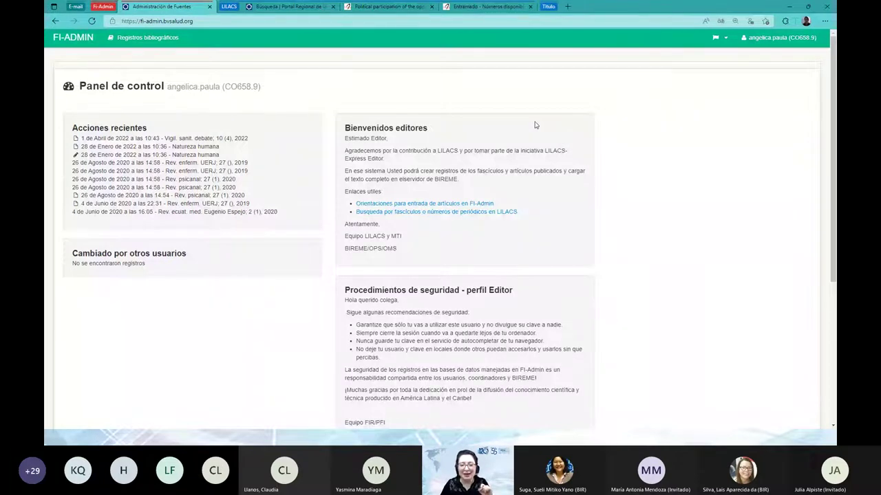
scroll(540, 130, "down", 3)
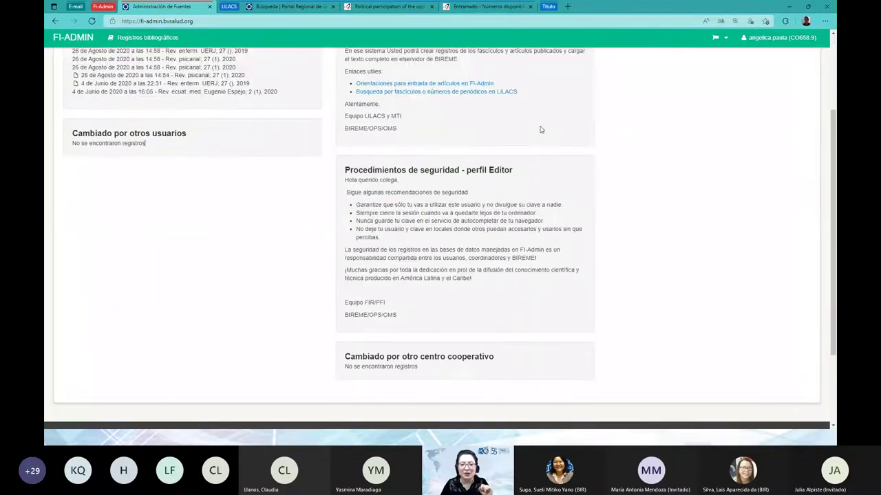
scroll(540, 130, "down", 2)
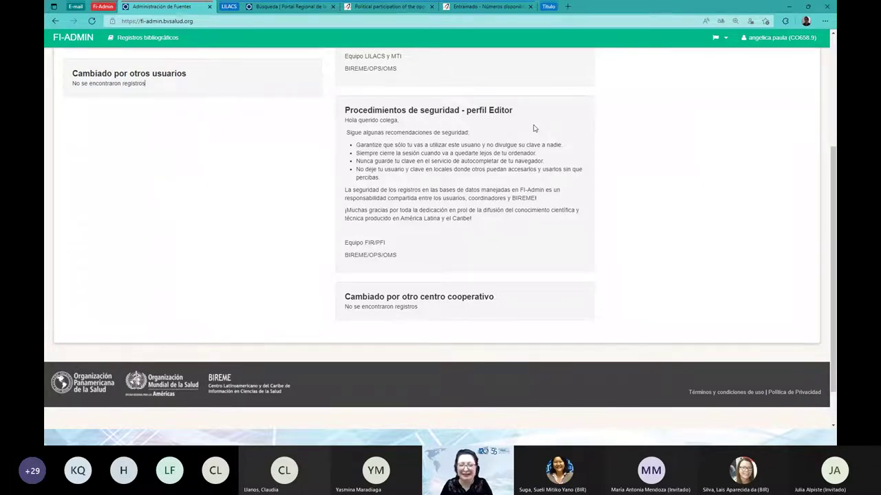
left_click(345, 300)
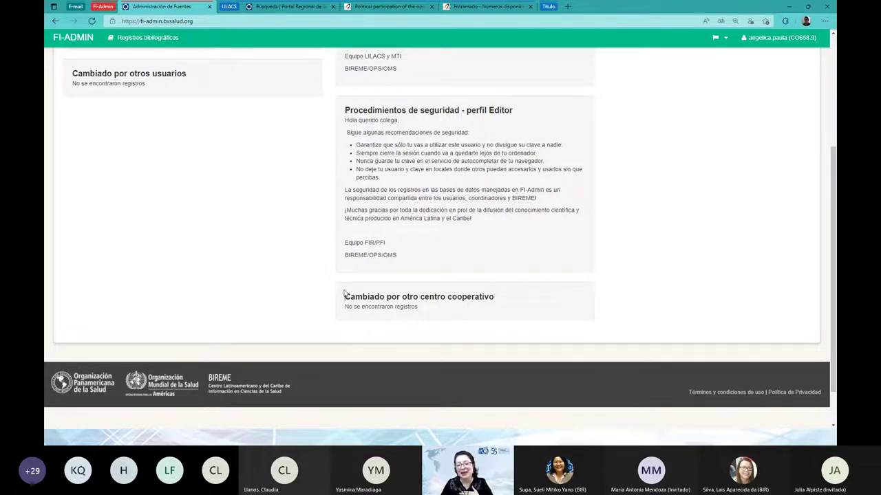
left_click_drag(344, 297, 510, 300)
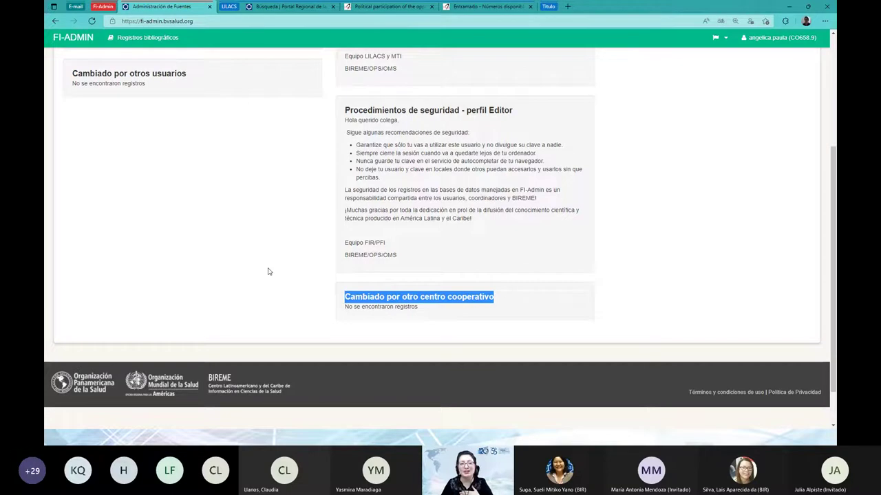
scroll(269, 272, "up", 3)
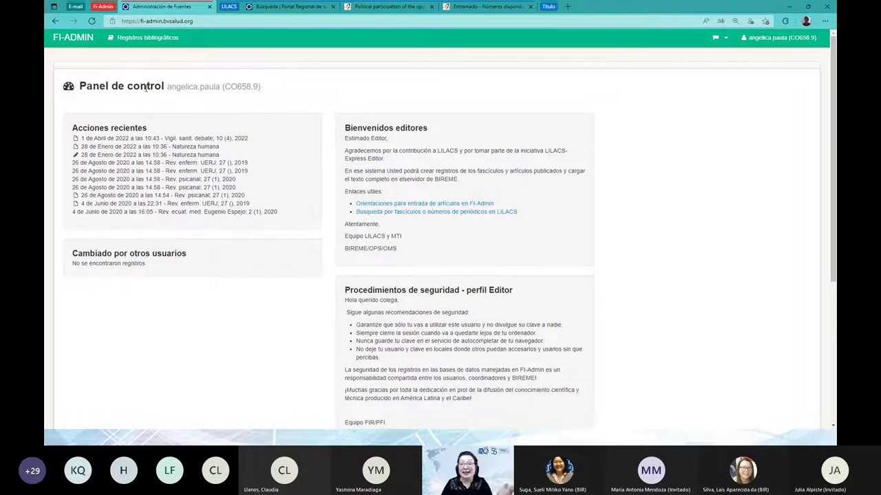
List all bibliographic records, inspect the metadata of the Mastology LILACS-Express record "Changing the molecular profile of primary and metastatic breast cancer", and return to the list
left_click(157, 38)
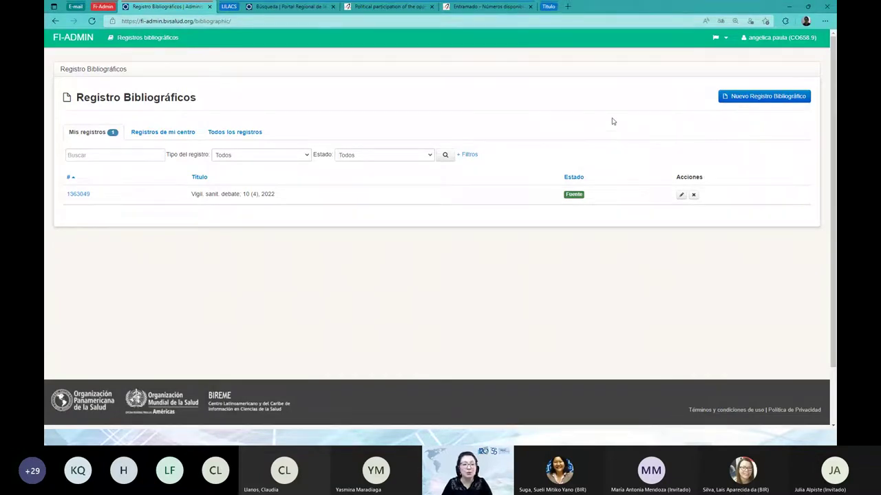
left_click(235, 132)
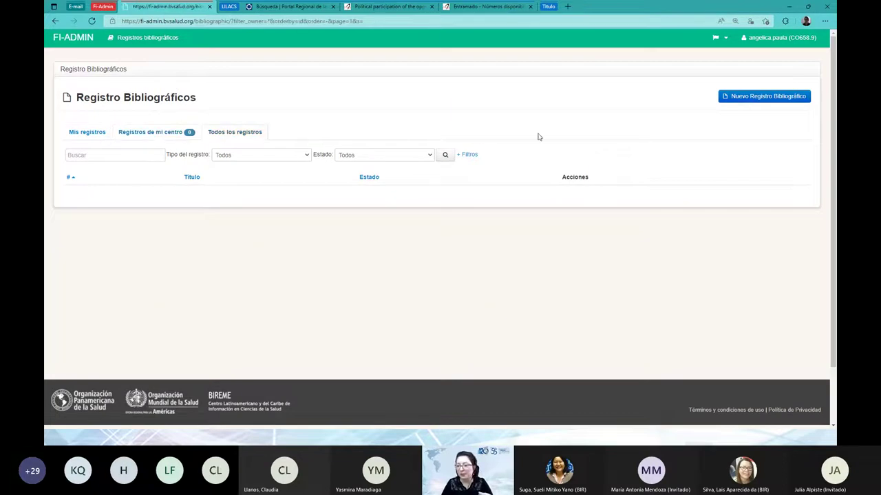
scroll(781, 208, "down", 1)
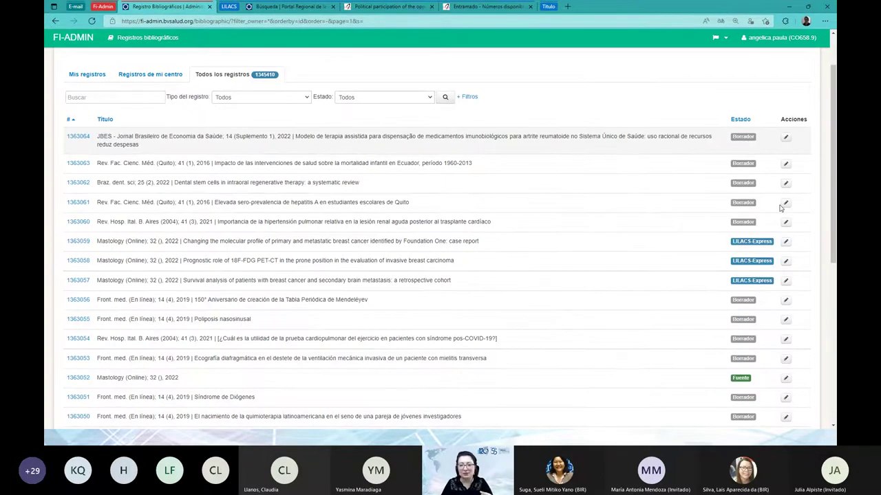
left_click(785, 241)
scroll(111, 223, "down", 4)
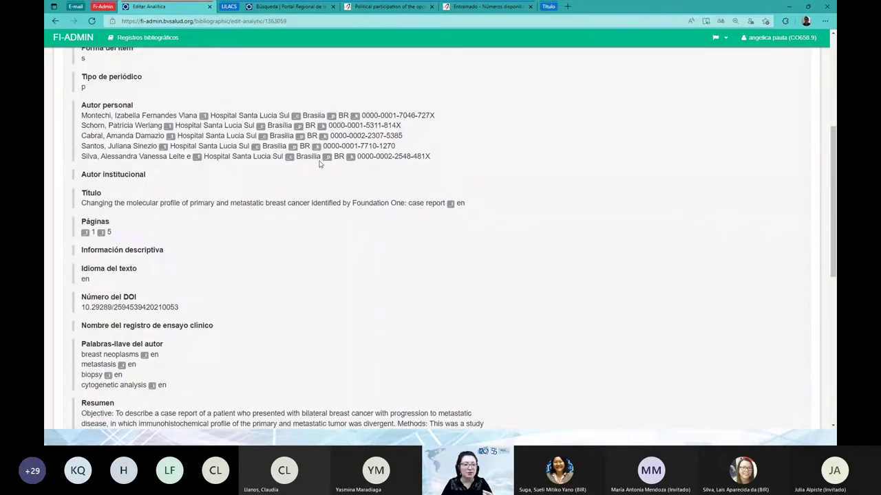
scroll(112, 224, "up", 4)
scroll(112, 224, "up", 3)
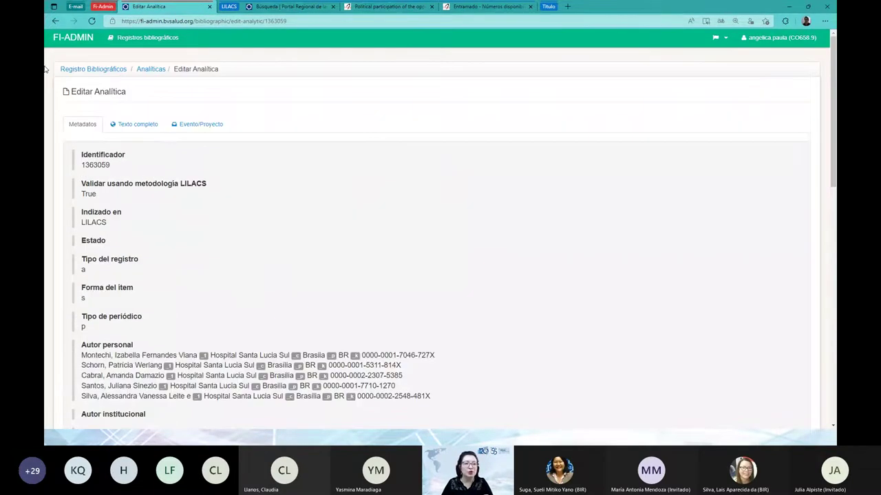
left_click(55, 22)
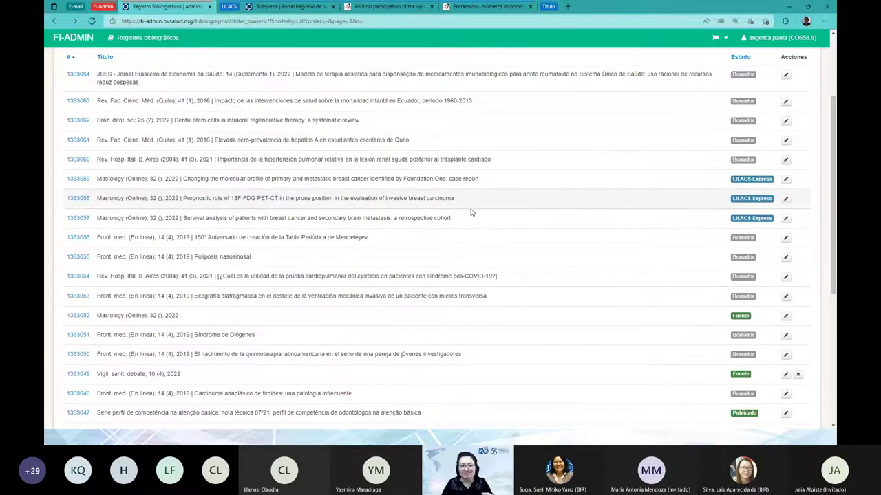
Go back to the control panel and reopen the bibliographic records to examine the source "Vigil. sanit. debate; 10 (4), 2022" under own records
scroll(471, 213, "up", 3)
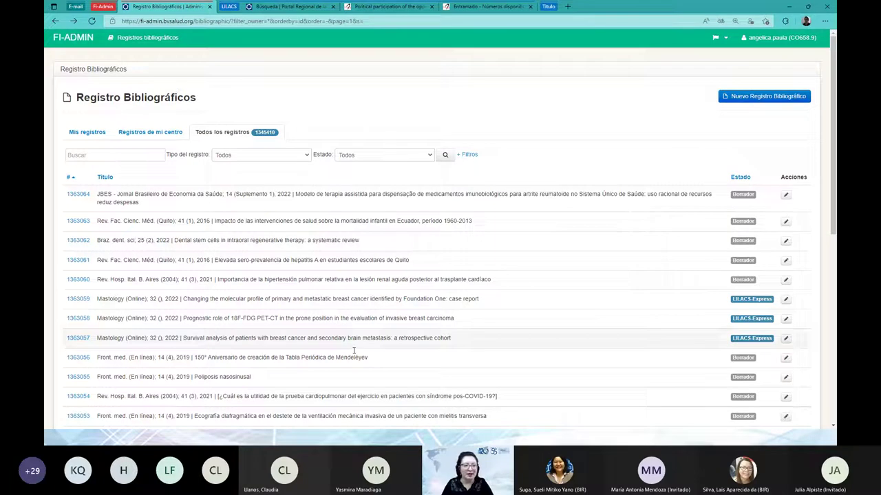
left_click(140, 38)
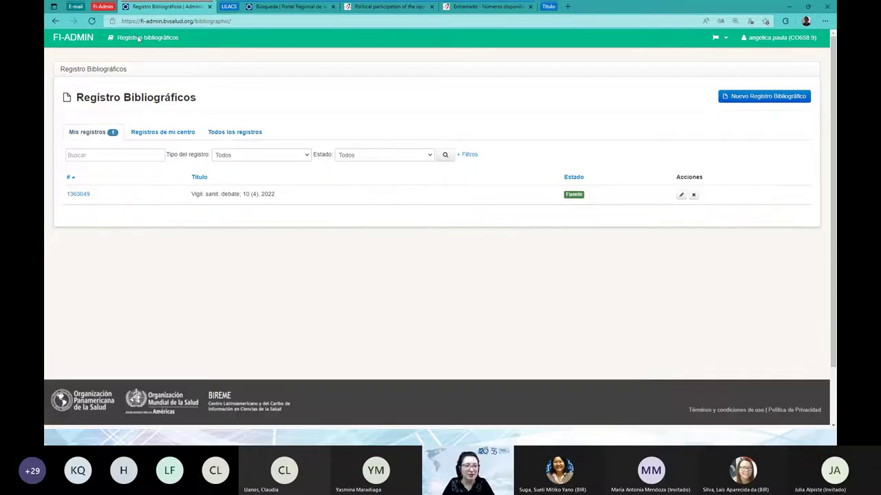
left_click(62, 41)
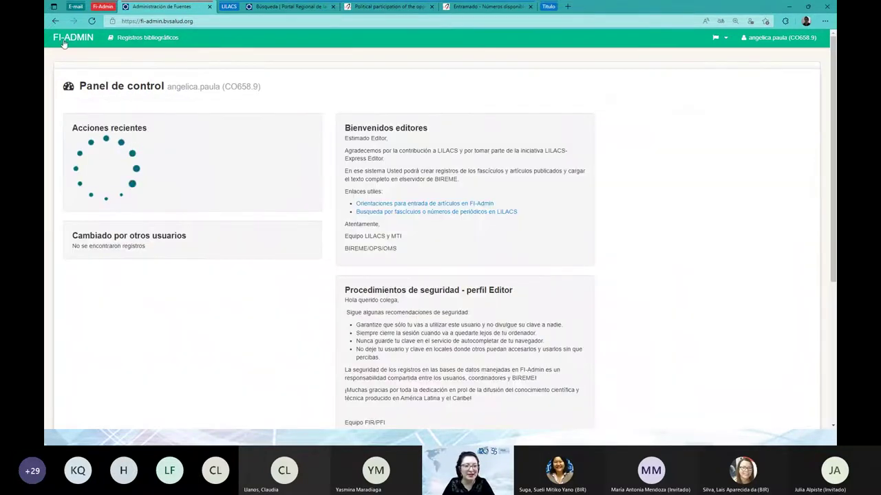
left_click(150, 39)
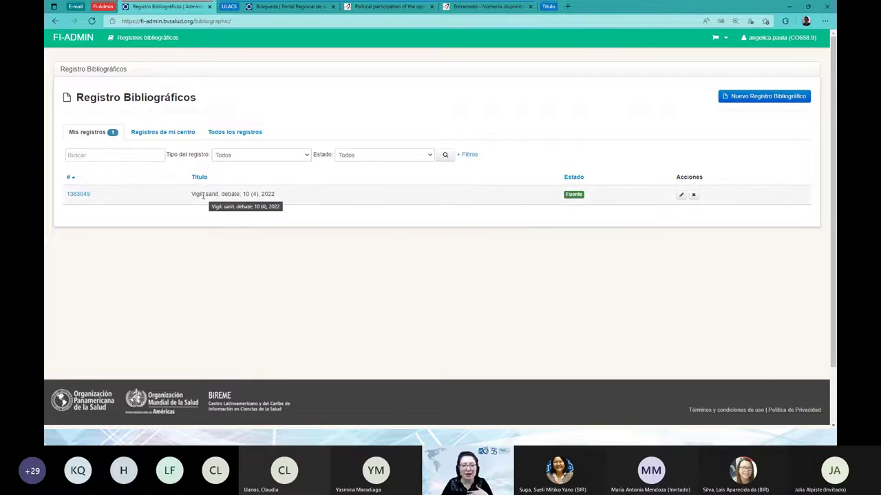
left_click_drag(192, 194, 276, 198)
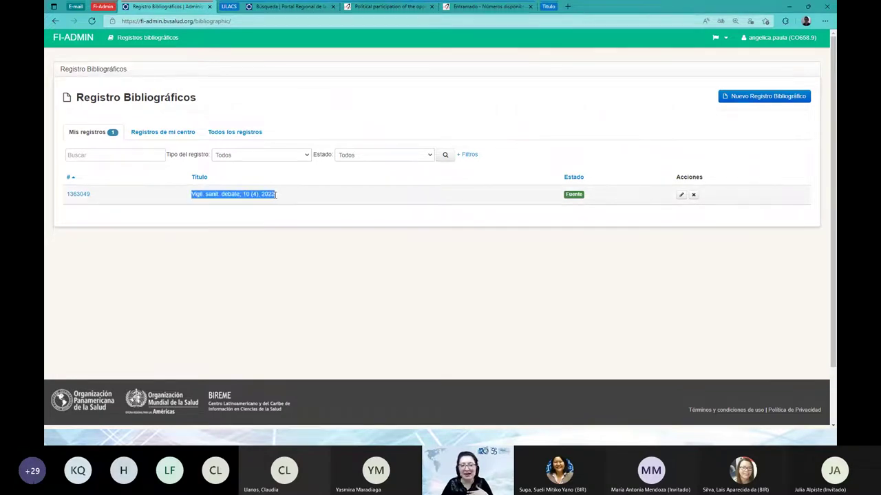
left_click(245, 222)
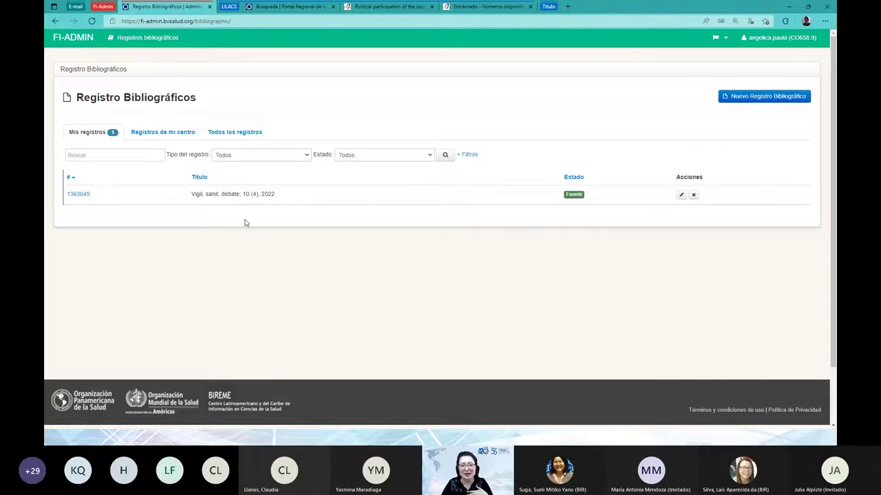
Compare the record lists of the own centre and of all users, and return to Mis registros
left_click(158, 135)
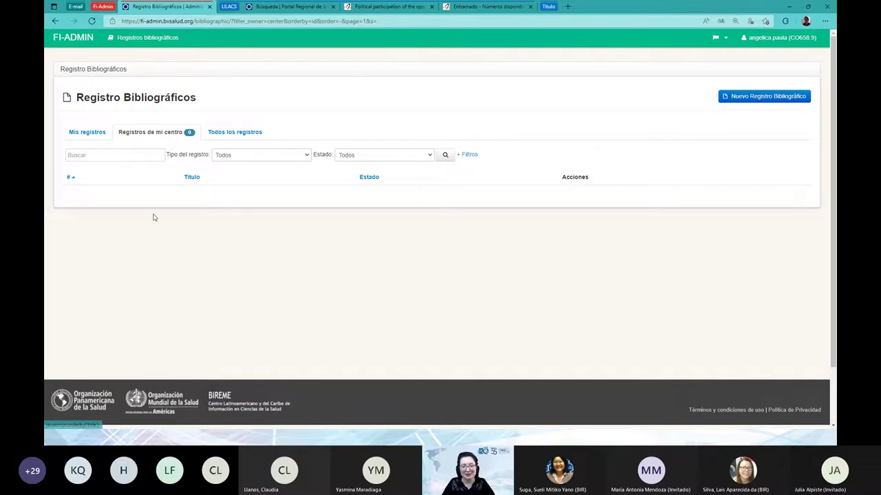
left_click(235, 133)
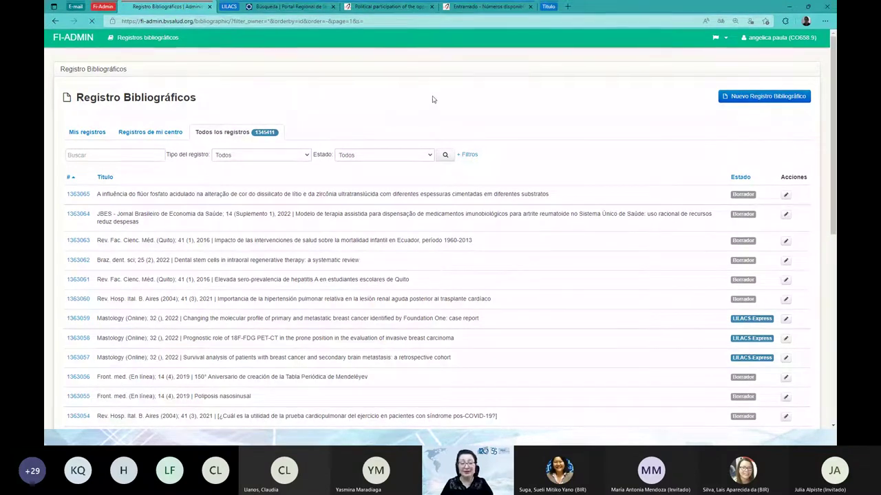
scroll(447, 175, "down", 1)
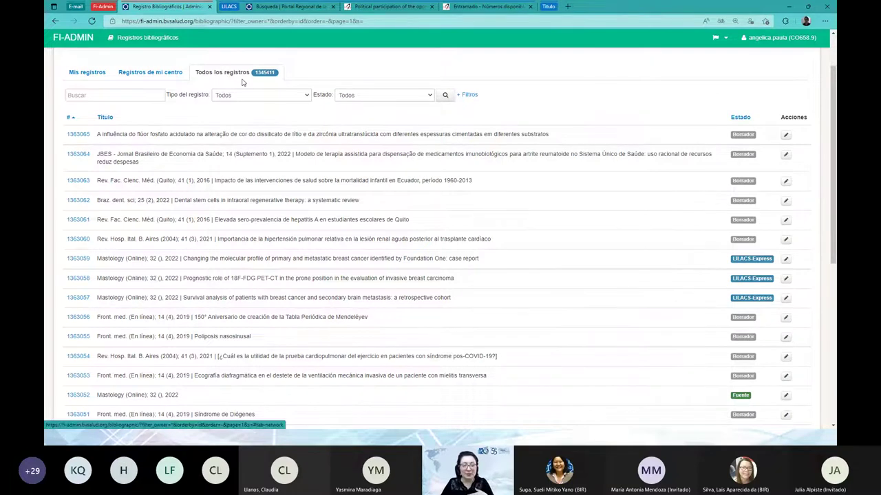
left_click(86, 73)
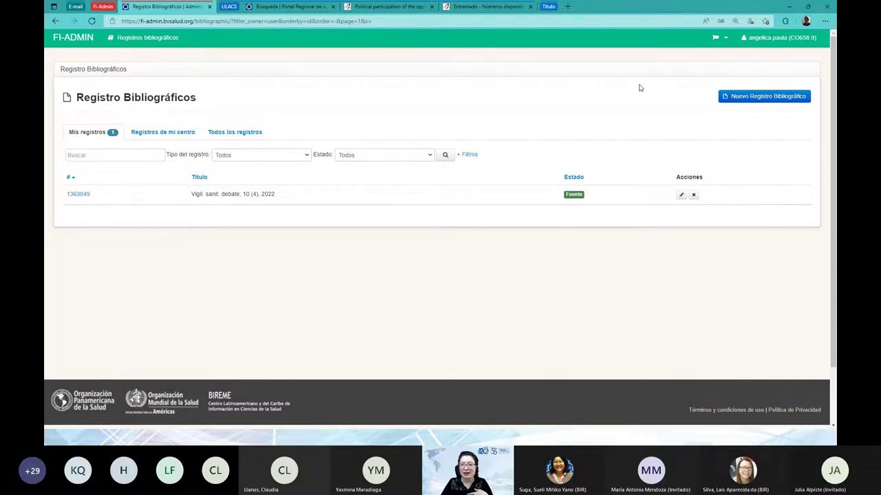
Start a new bibliographic record and open the blank form for a new source (Nueva Fuente)
left_click(759, 97)
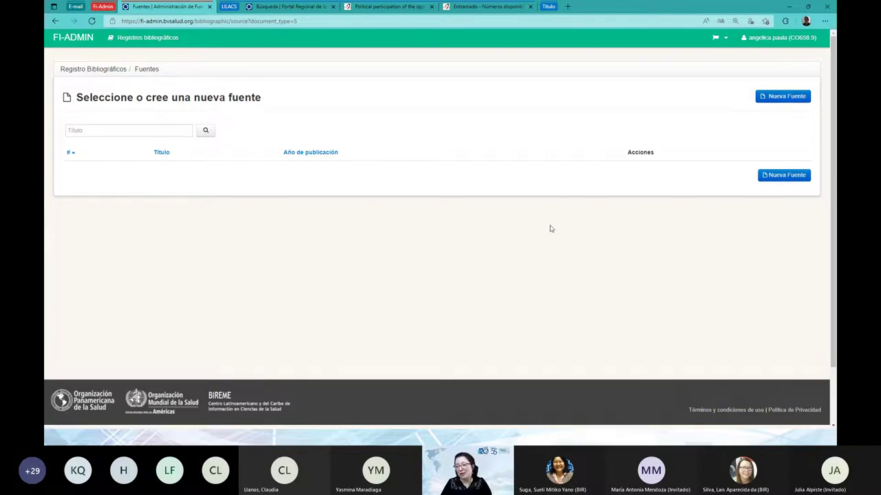
left_click(789, 100)
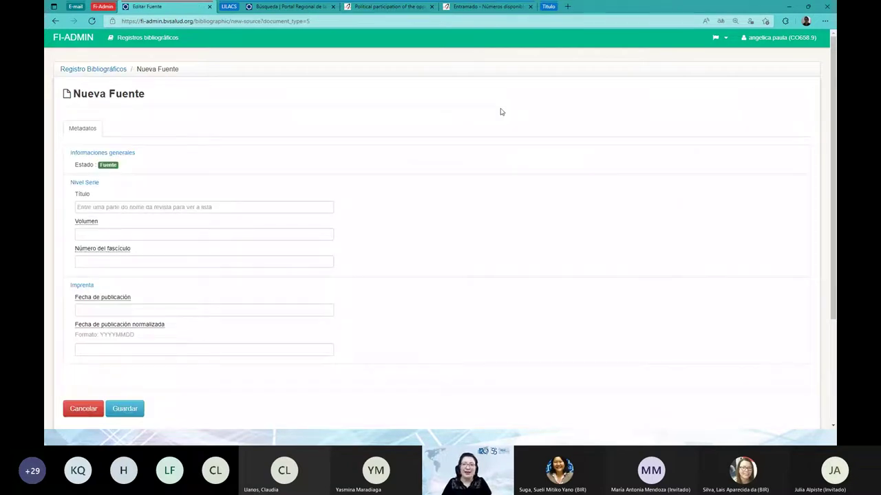
scroll(501, 111, "down", 2)
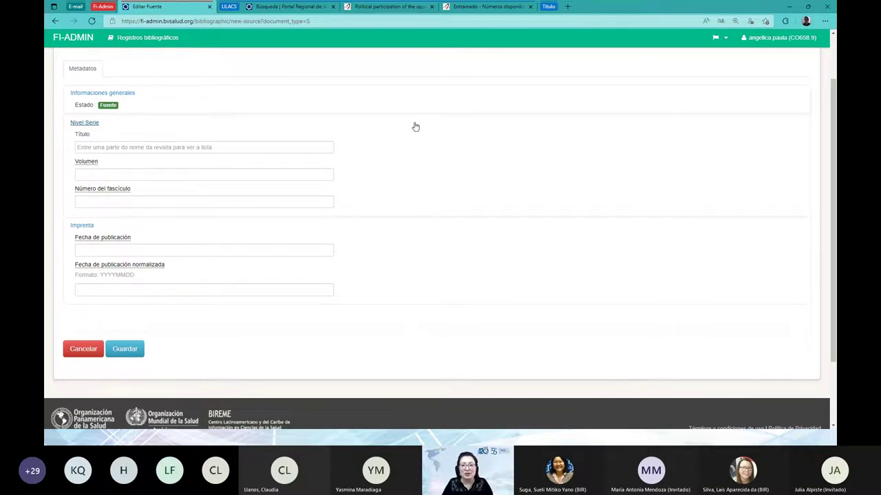
Switch to the SciELO issue list of Entramado and open the 2021 issue, volume 17 number 1, to examine its articles
key("ctrl+Tab")
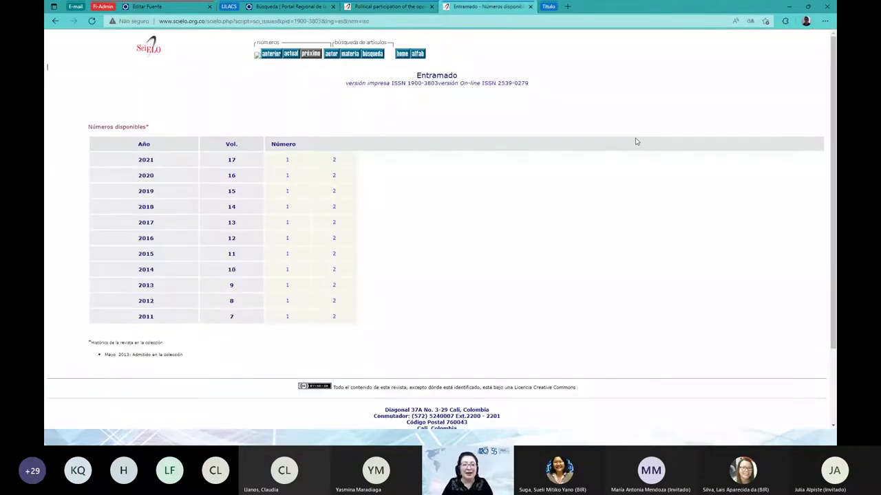
double_click(146, 160)
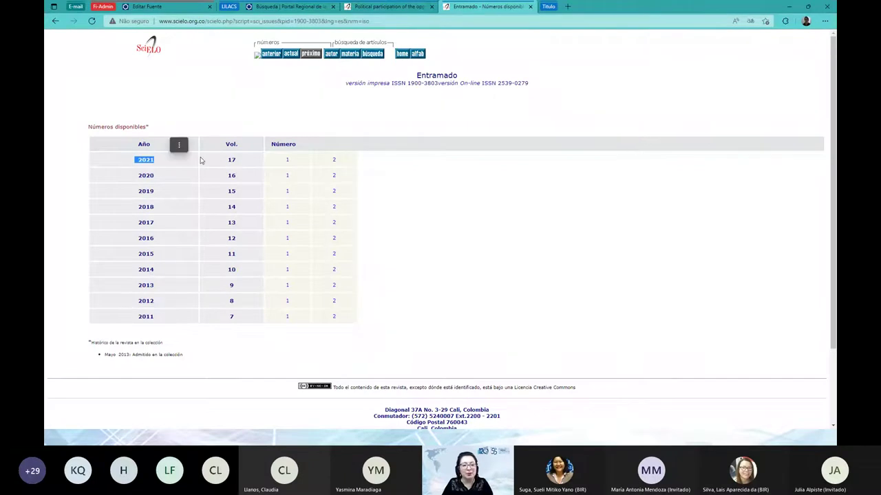
double_click(231, 160)
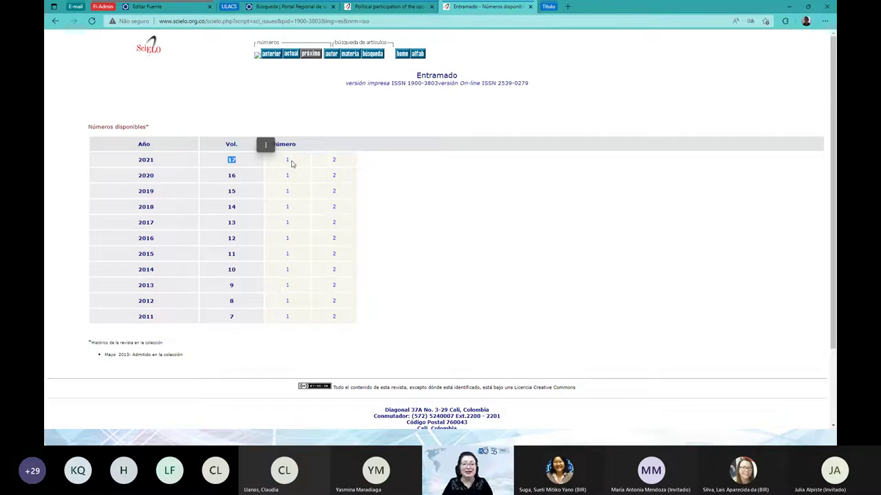
left_click_drag(291, 164, 134, 161)
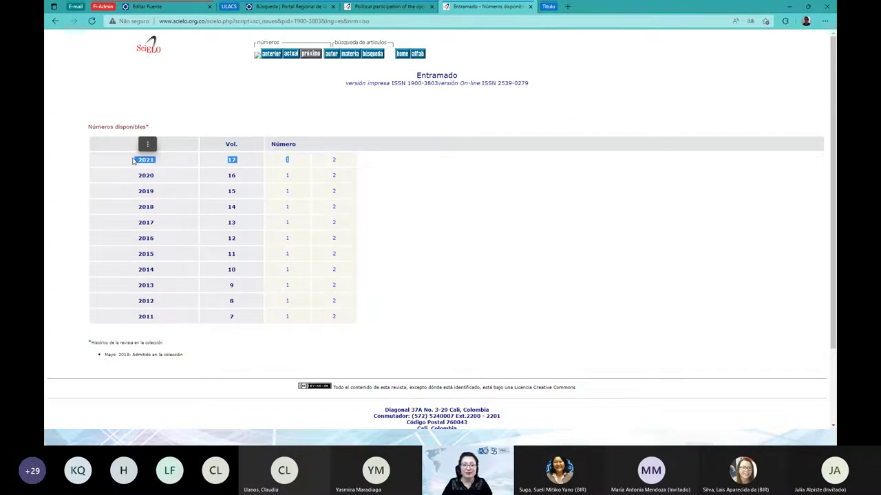
left_click(288, 160)
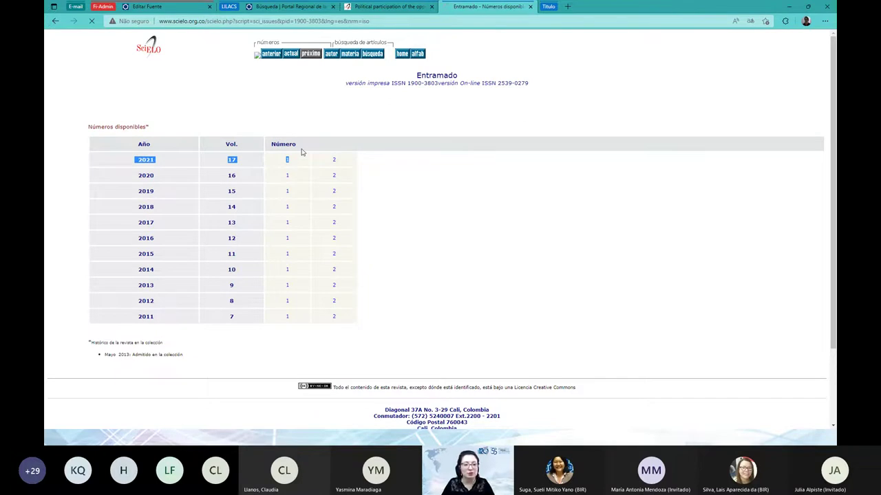
scroll(473, 146, "down", 2)
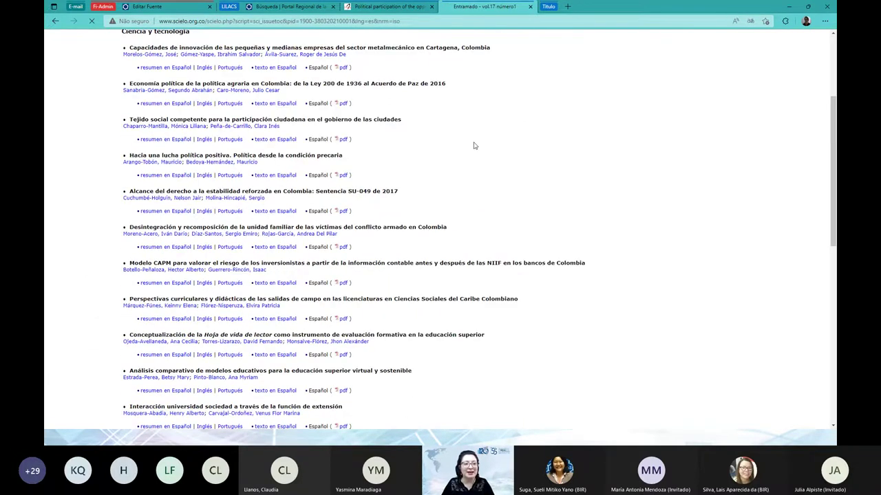
scroll(473, 146, "down", 1)
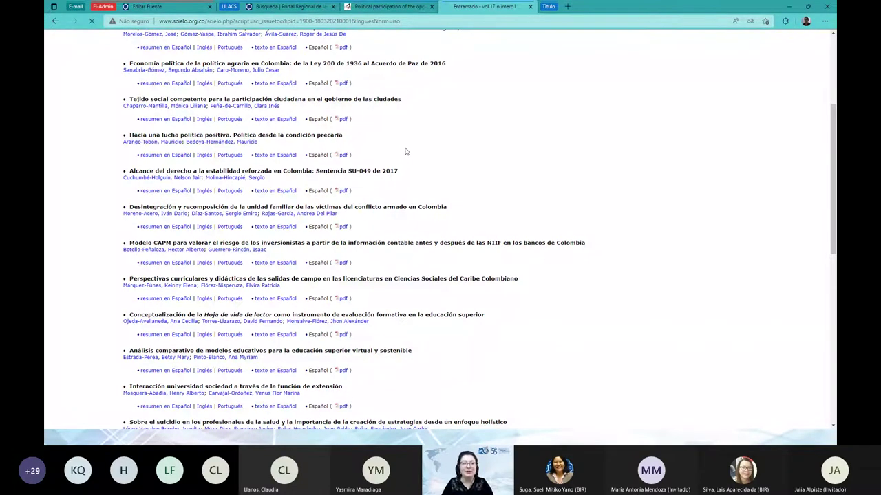
Return to the new source form in FI-Admin and select the journal Entramado as the Título
left_click(143, 10)
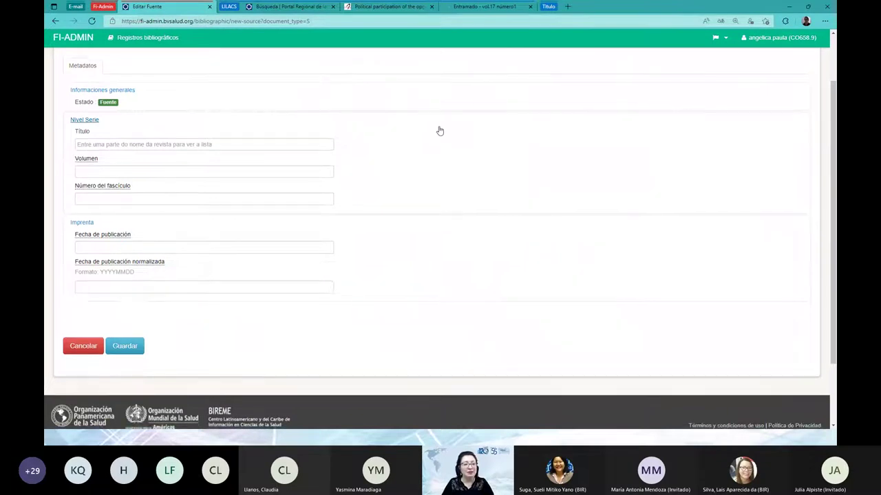
scroll(441, 130, "down", 1)
left_click(103, 87)
scroll(103, 87, "up", 2)
left_click_drag(74, 94, 153, 94)
scroll(224, 101, "down", 2)
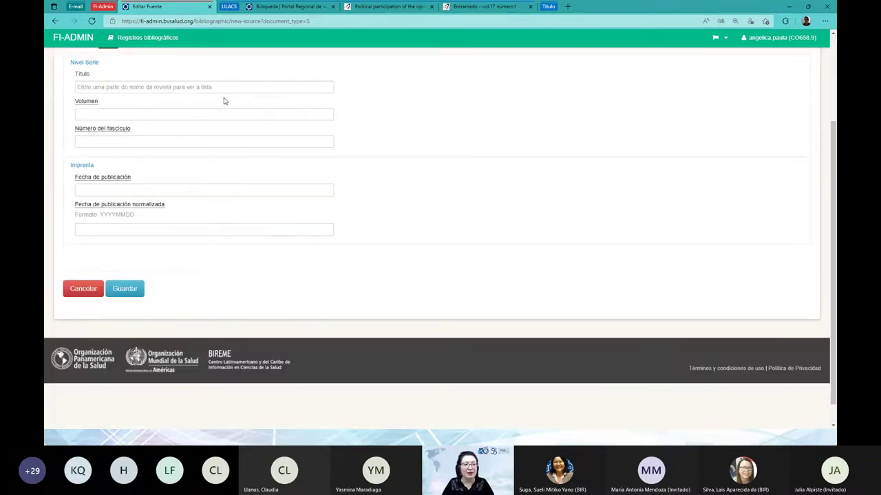
left_click(113, 88)
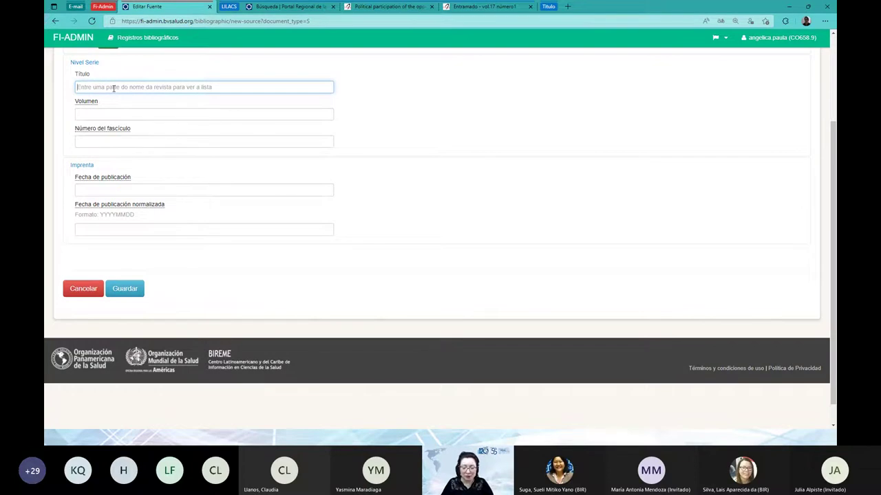
type("entra")
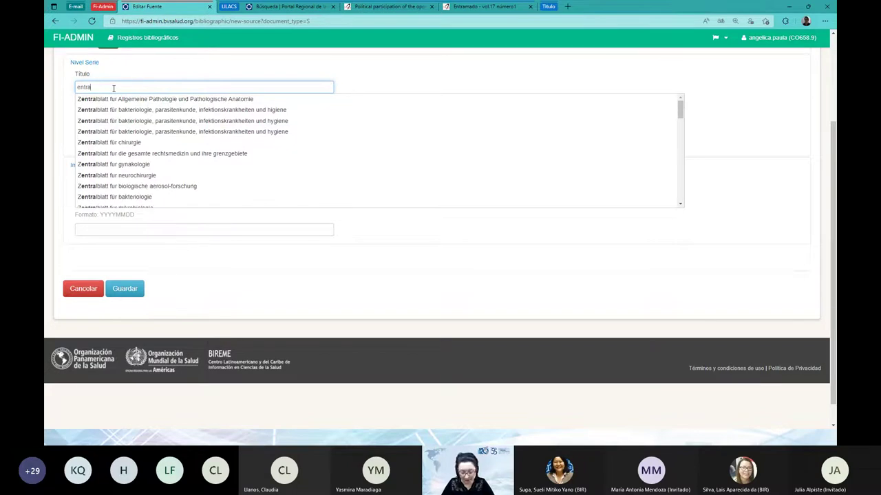
type("mad")
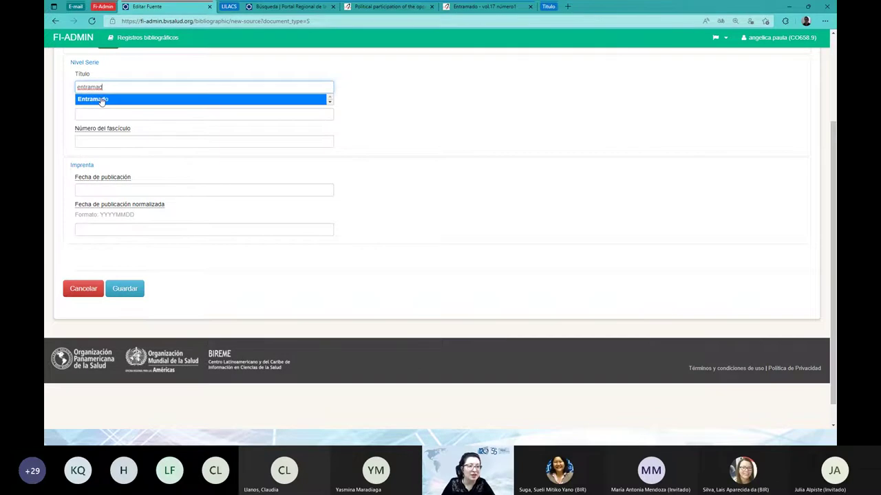
left_click(101, 101)
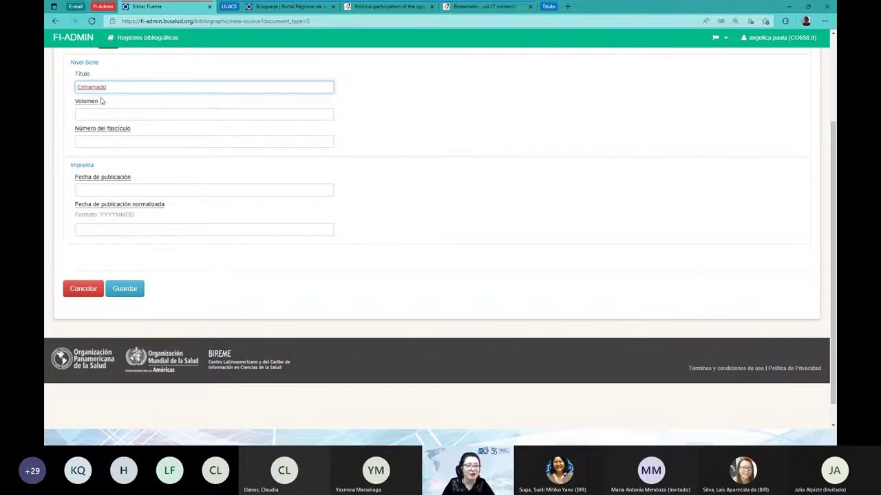
Enter volume 17 and issue number 1 for the Entramado source and let the form check for duplicates
left_click(97, 114)
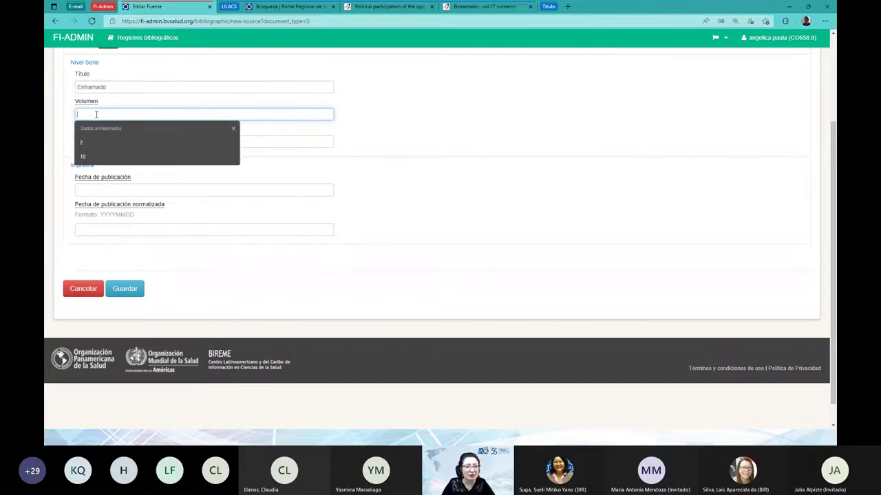
type("17")
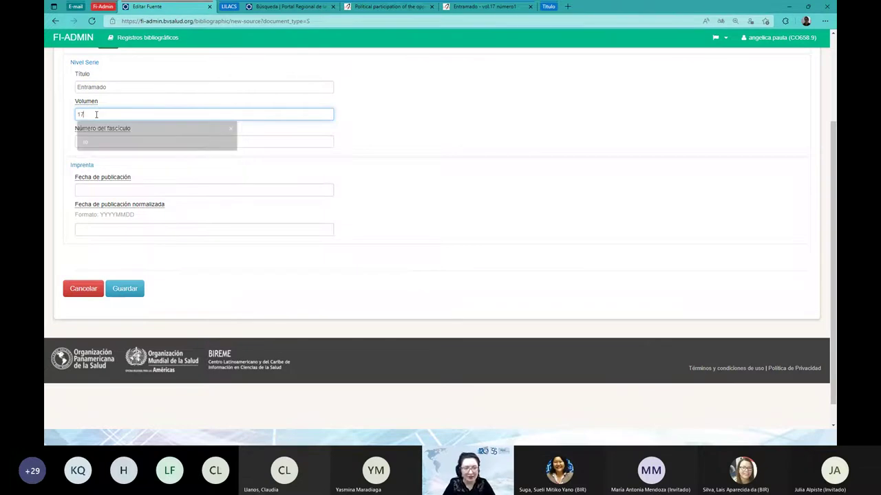
left_click(89, 140)
type("1")
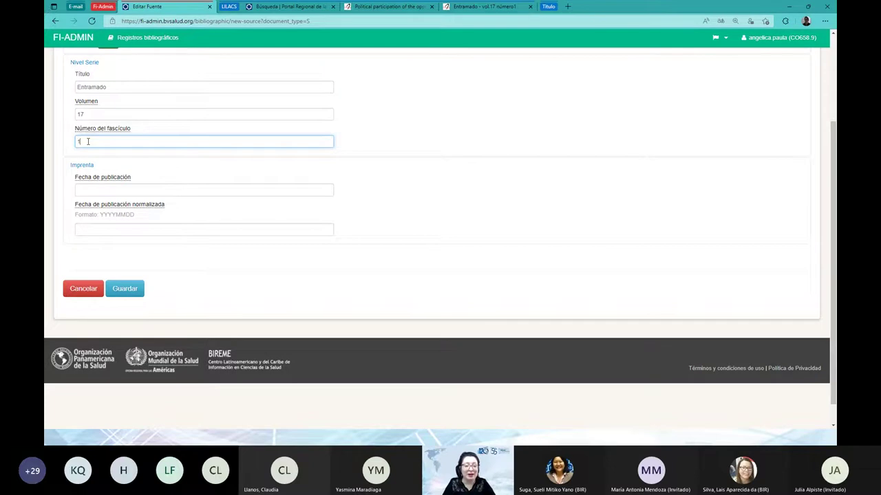
left_click(399, 98)
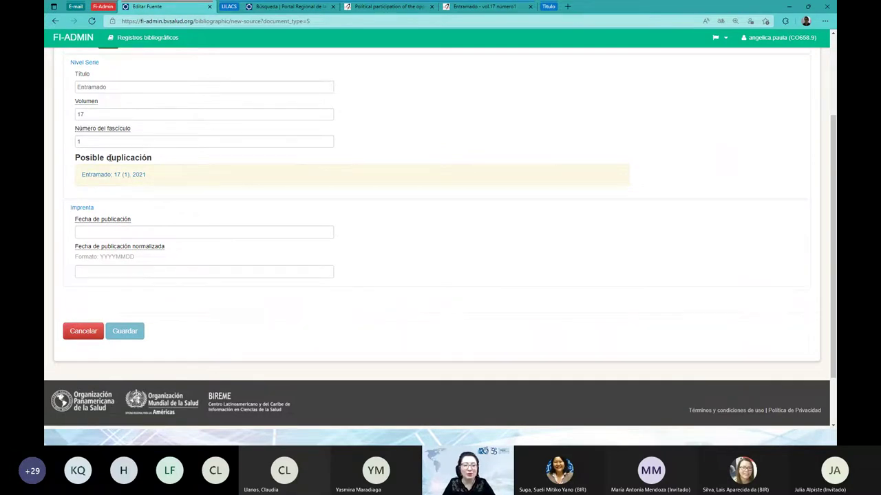
Open the possible duplicate "Entramado, 17 (1), 2021" to inspect its source record, and close it again
left_click(122, 176)
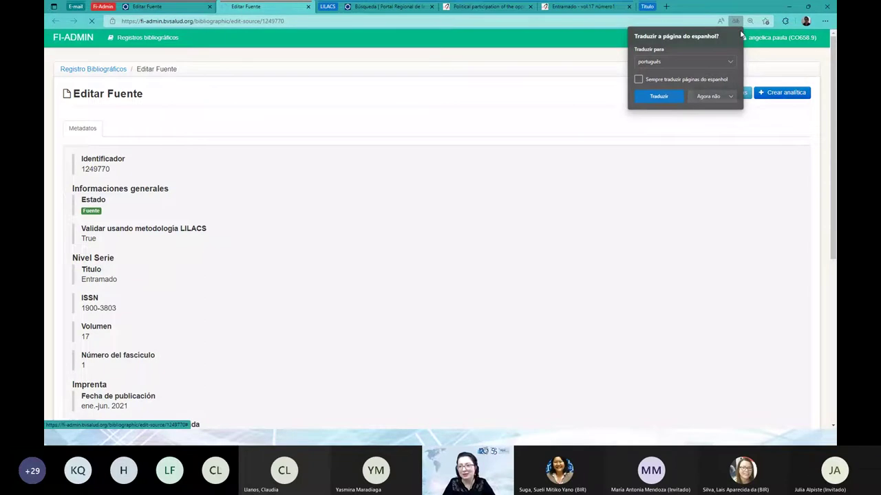
left_click(752, 86)
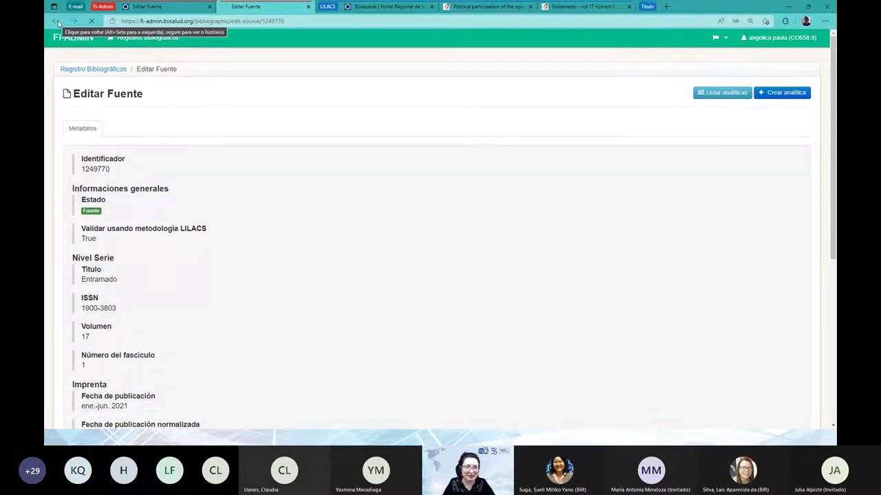
left_click(308, 6)
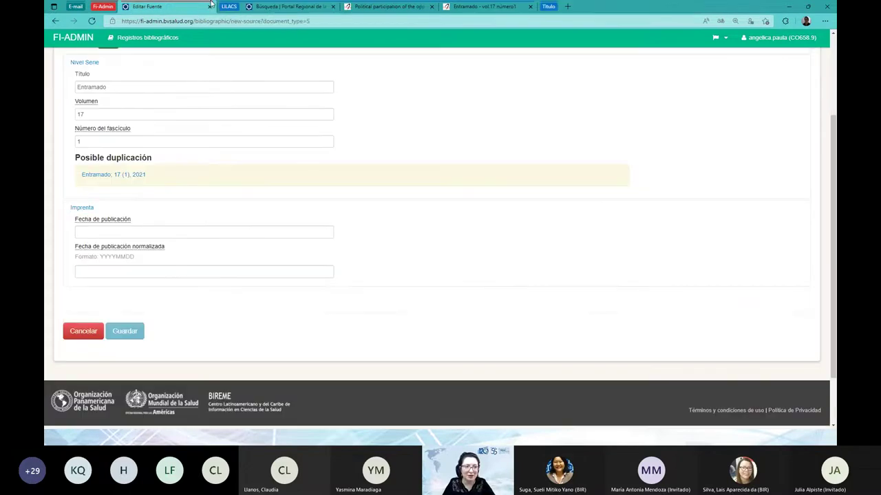
Change the Número del fascículo to 2 and recheck the source for duplicates
double_click(72, 143)
type("2")
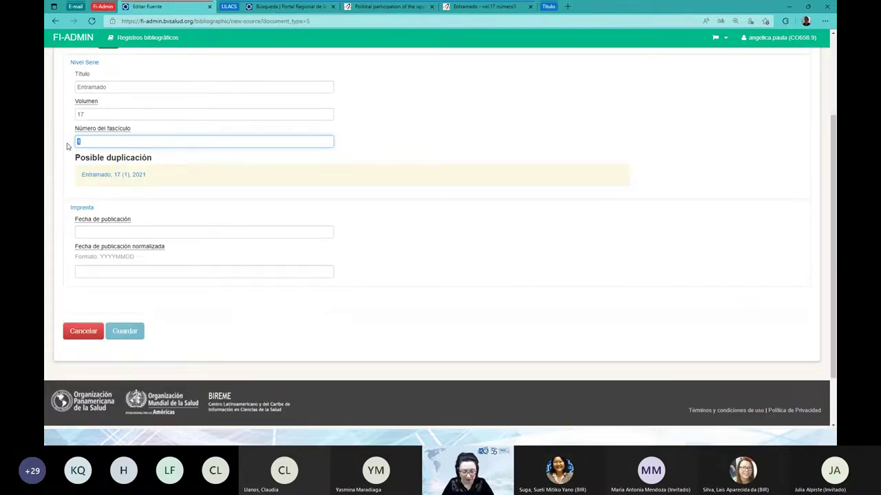
left_click(61, 143)
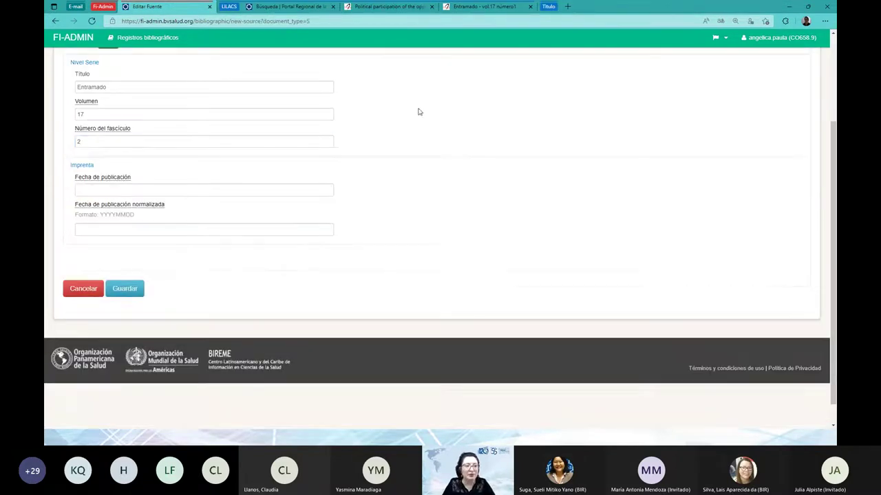
Read the help for the Volumen field, including its notes and filling examples, and close it
scroll(418, 111, "up", 1)
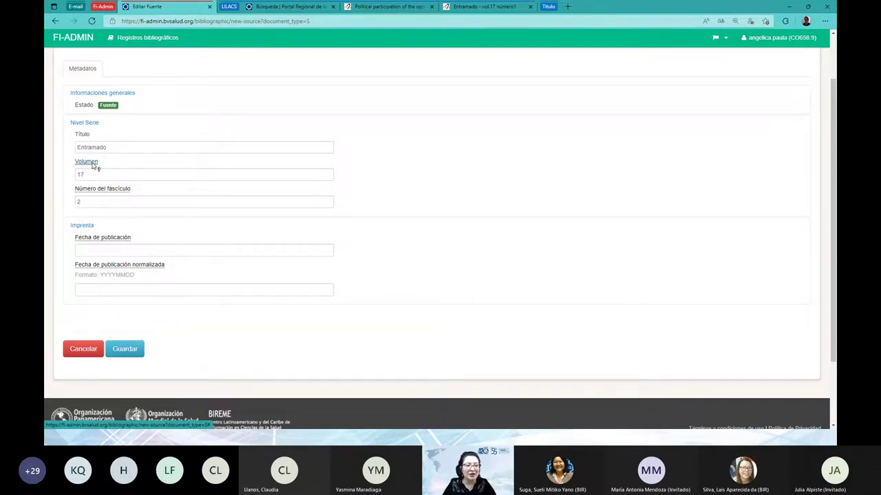
left_click(92, 166)
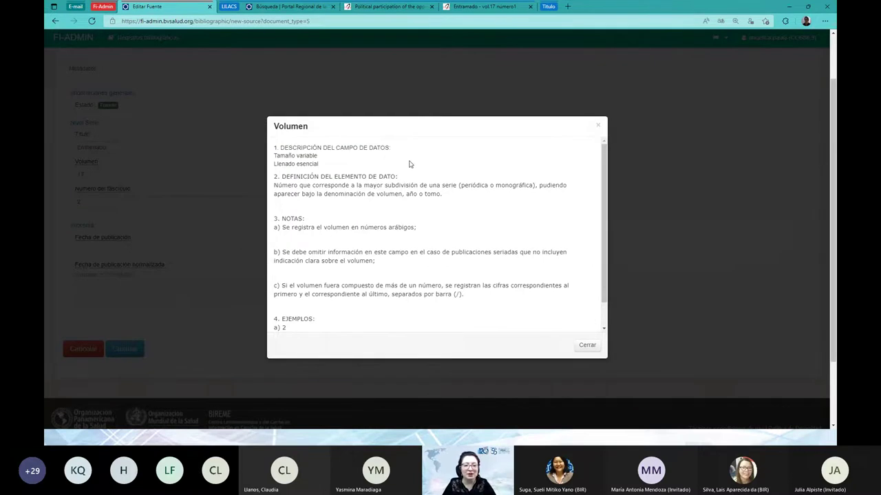
scroll(409, 163, "down", 1)
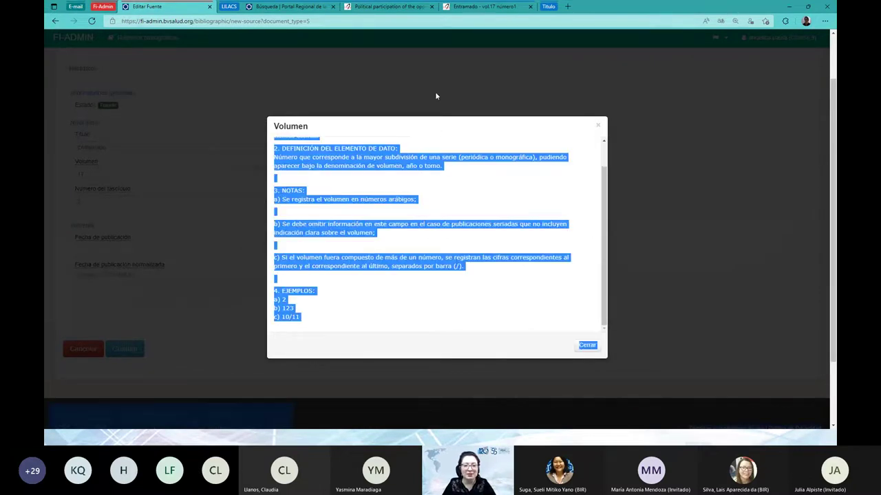
scroll(499, 191, "down", 1)
scroll(590, 209, "up", 1)
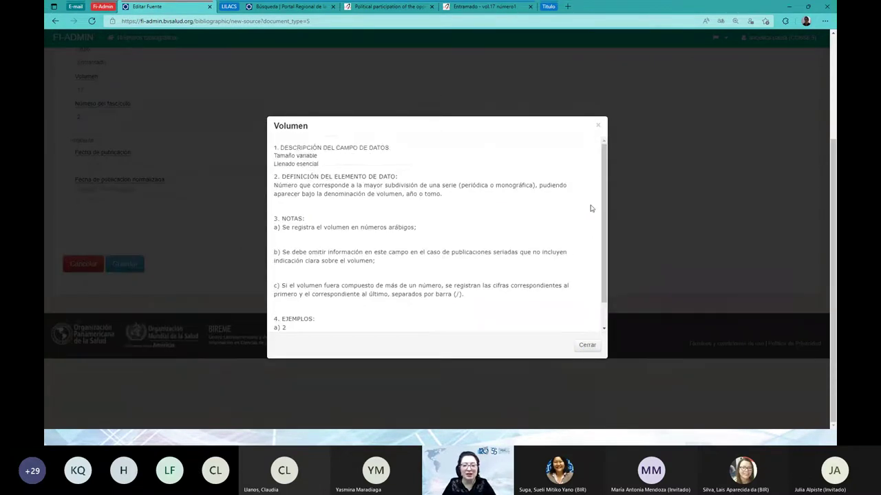
scroll(523, 205, "down", 1)
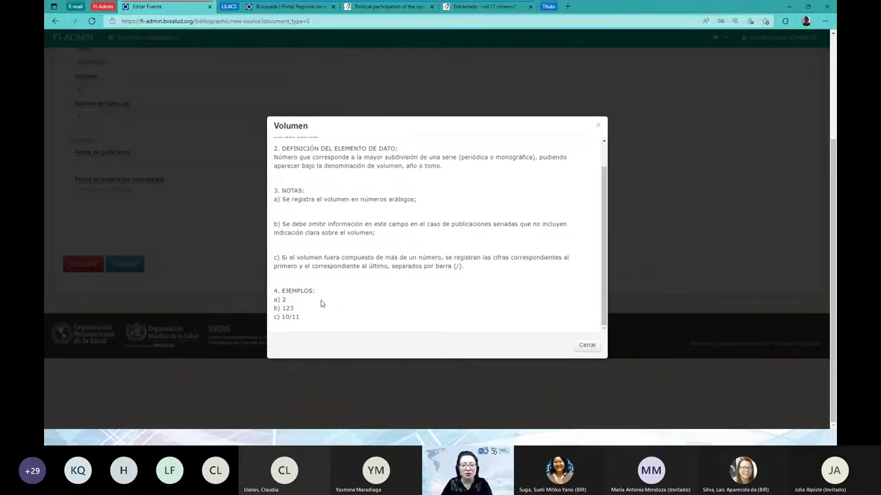
double_click(283, 300)
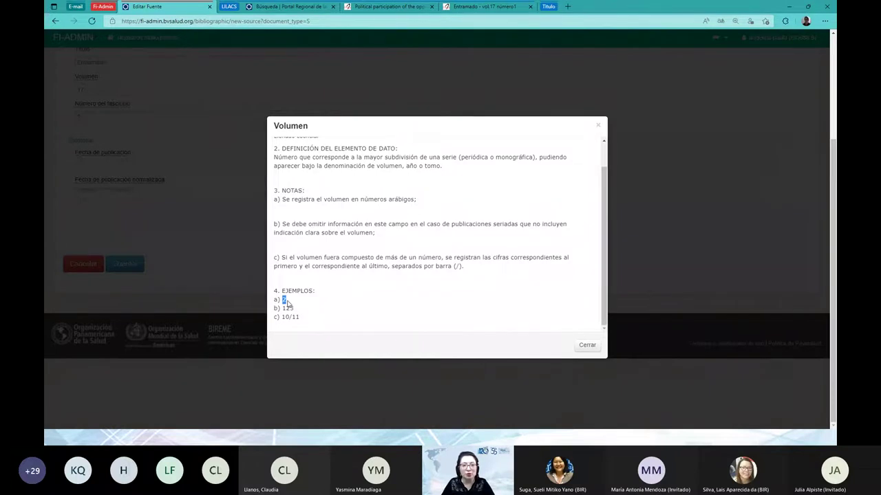
left_click(446, 301)
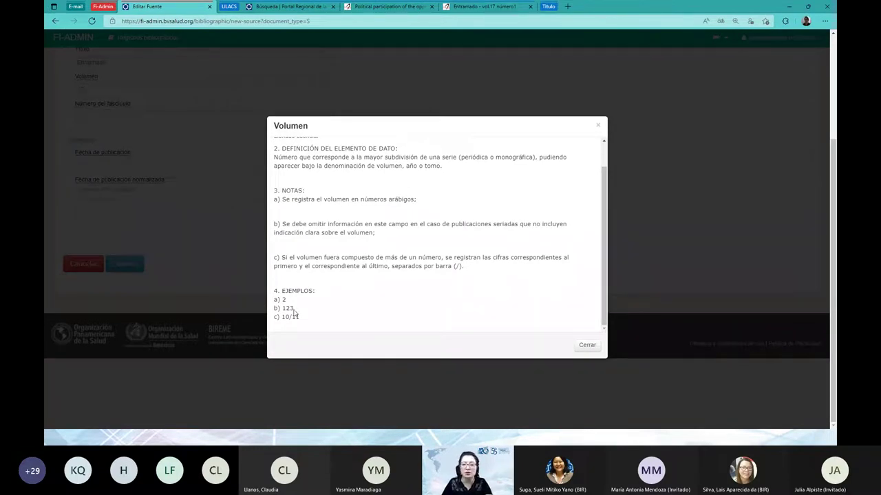
left_click(587, 345)
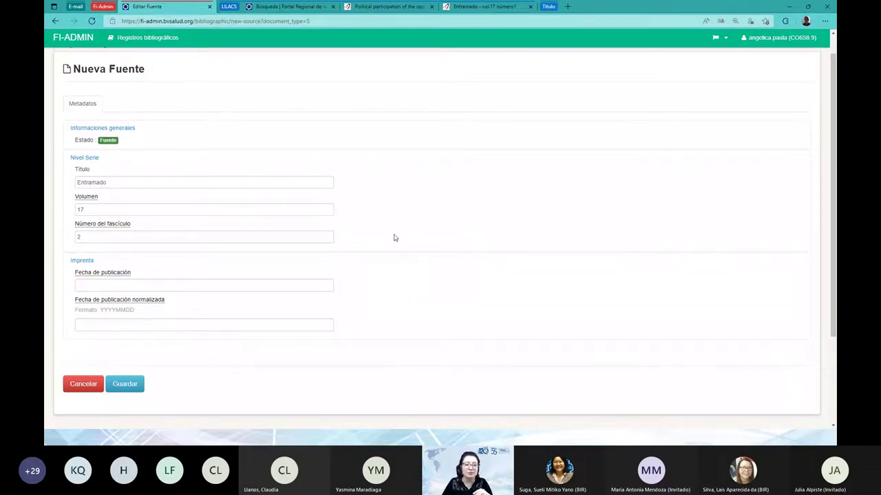
Clear the Número del fascículo and review that field's help, including the "supl.3" example
left_click_drag(81, 236, 62, 239)
key("BackSpace")
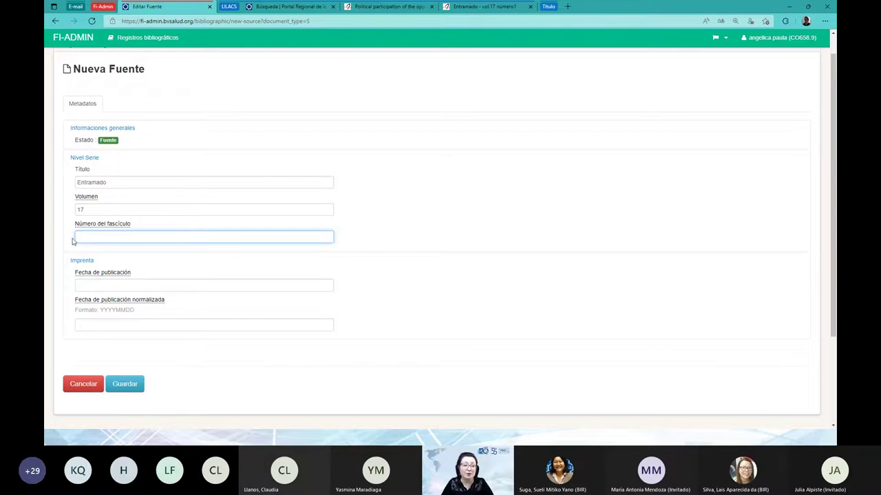
left_click(114, 226)
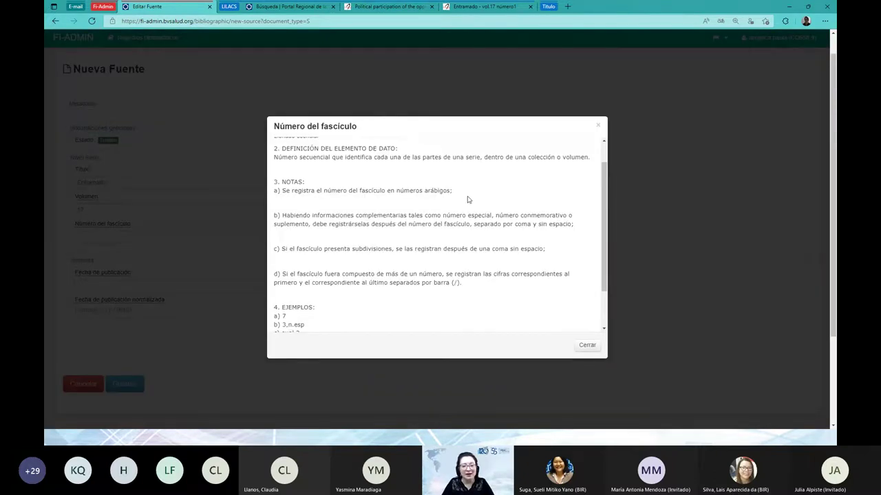
scroll(467, 200, "down", 2)
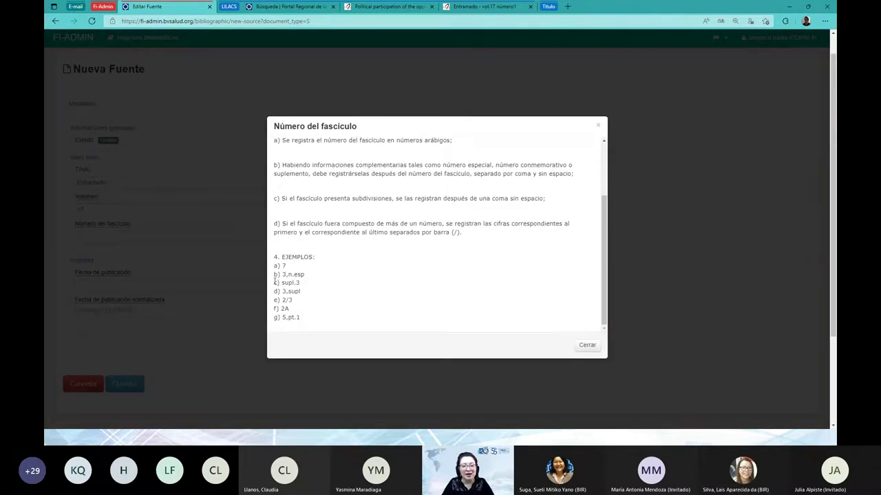
left_click_drag(275, 282, 301, 283)
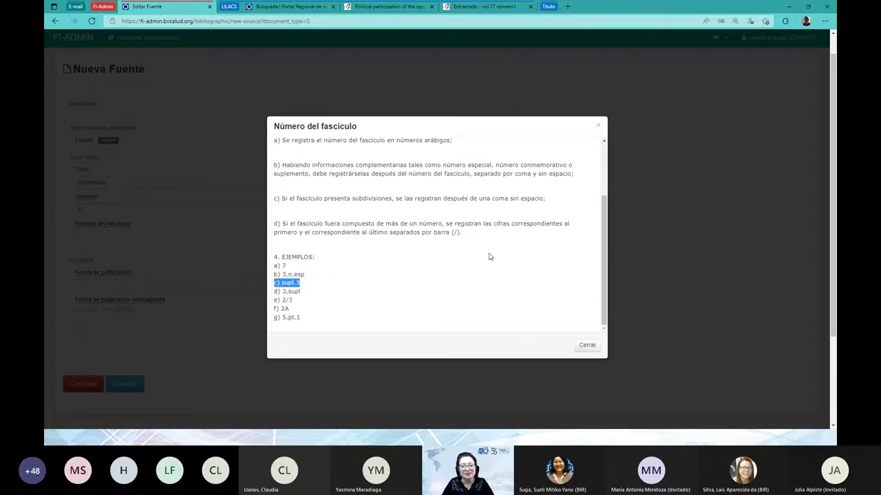
left_click(586, 346)
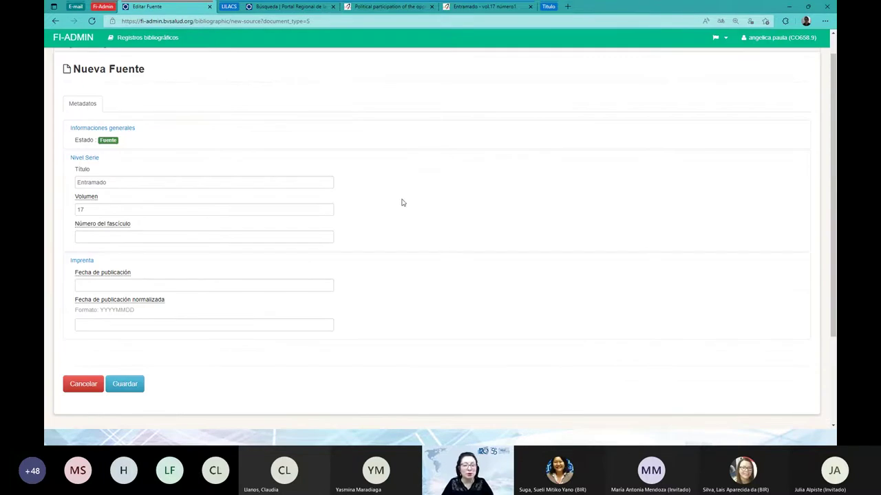
Switch to the LILACS portal and open the list of indexed journals from the total of revistas on its home page
left_click(111, 181)
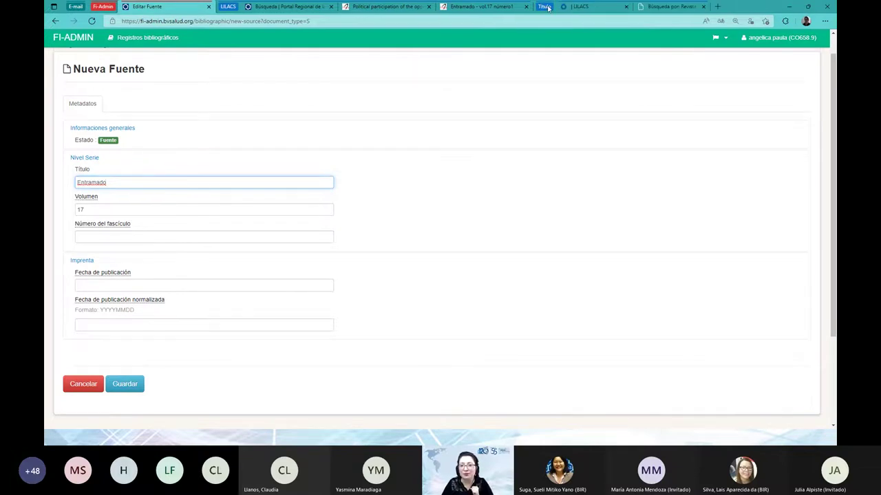
left_click(596, 8)
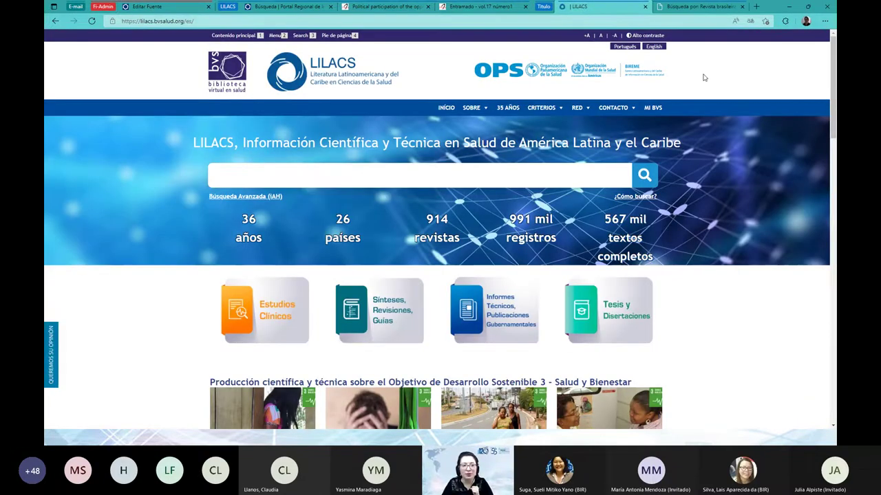
scroll(703, 77, "down", 1)
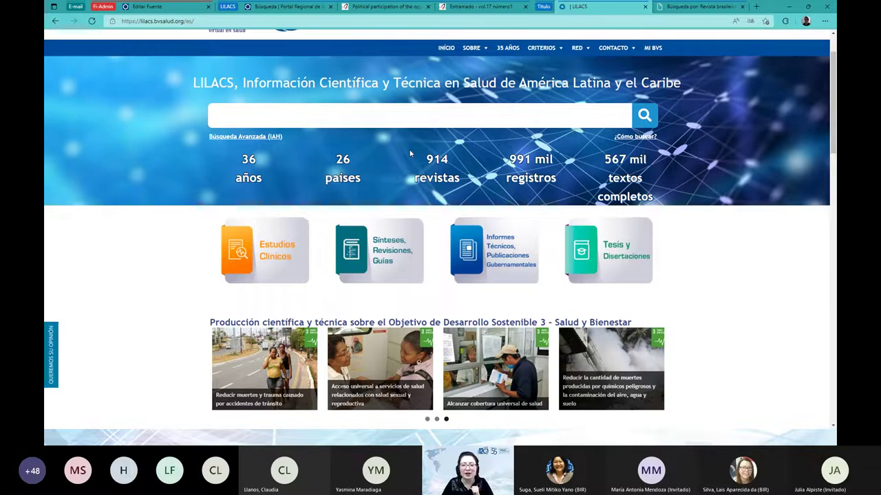
left_click(435, 159)
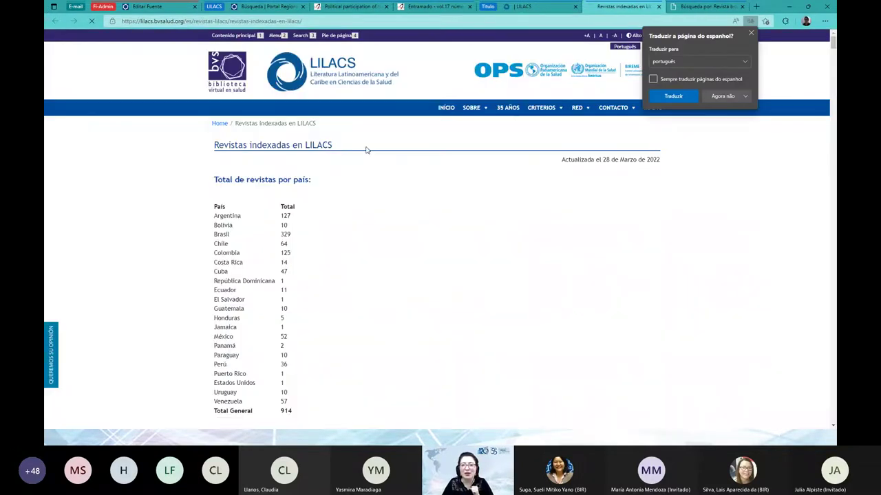
left_click(446, 142)
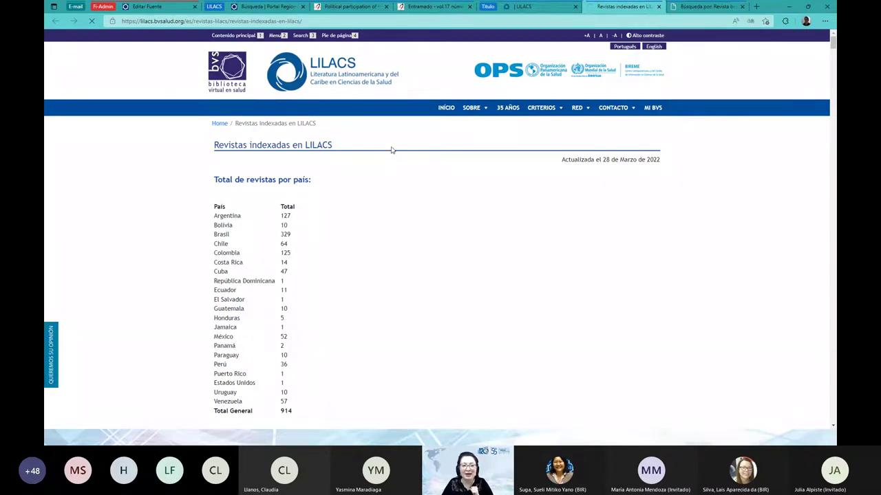
Find "rev. colomb. cienc. soc. (En línea)" among the Colombian titles in the detailed journal list and highlight its whole row
scroll(391, 150, "down", 7)
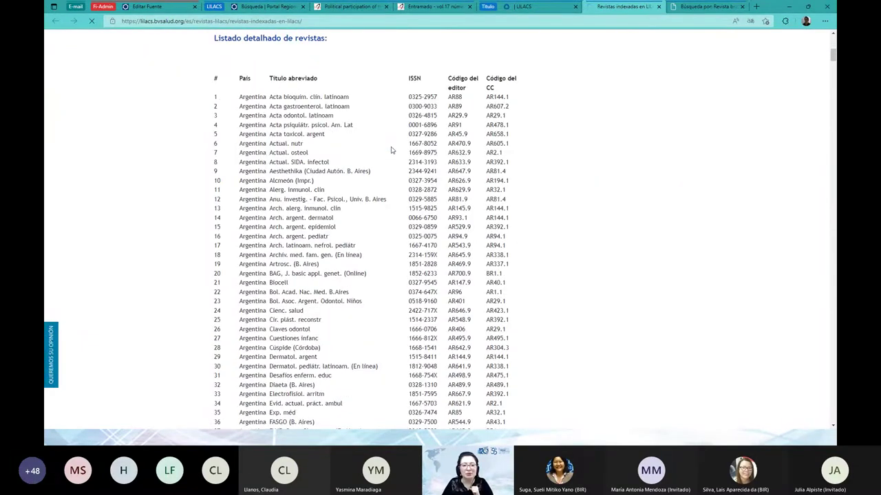
scroll(391, 150, "down", 20)
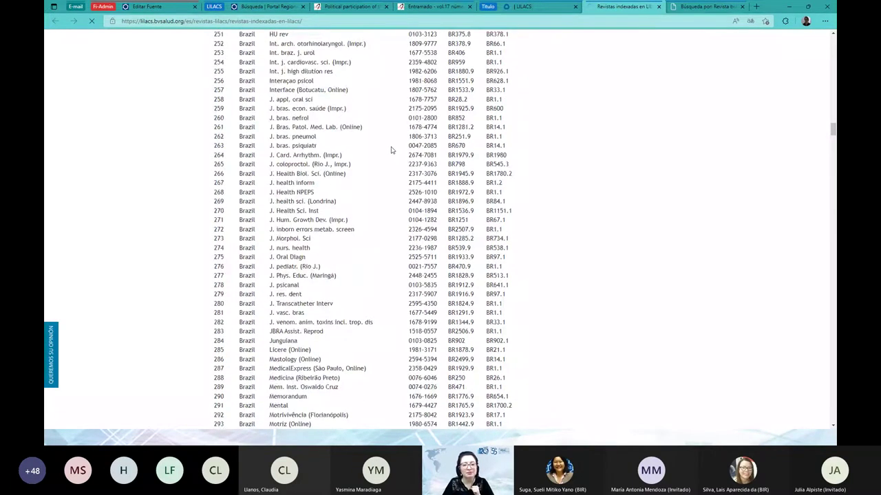
scroll(391, 150, "down", 20)
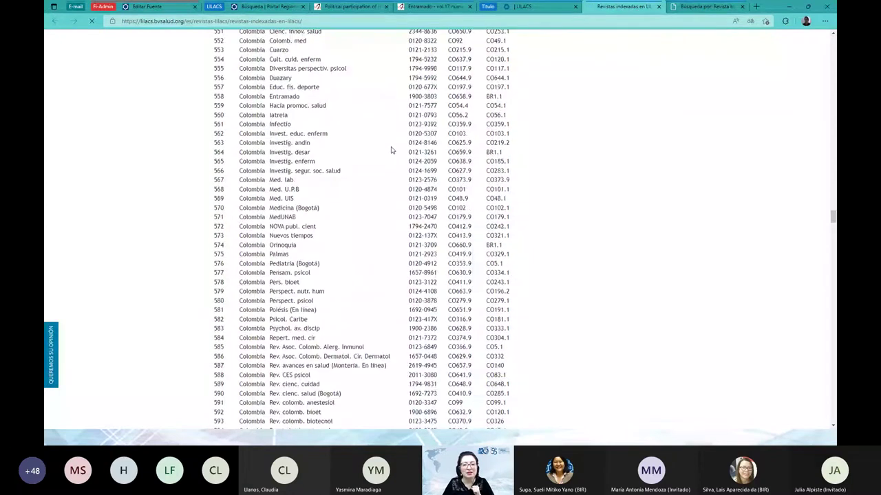
scroll(299, 189, "down", 5)
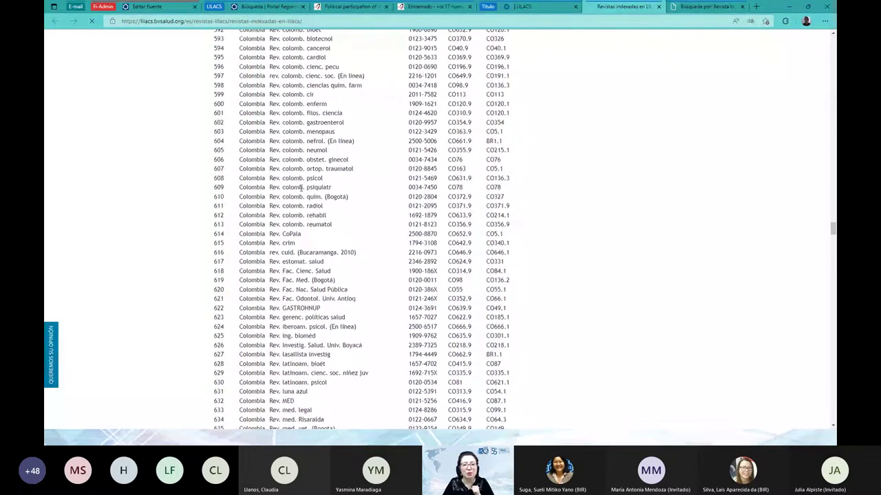
left_click_drag(338, 76, 364, 76)
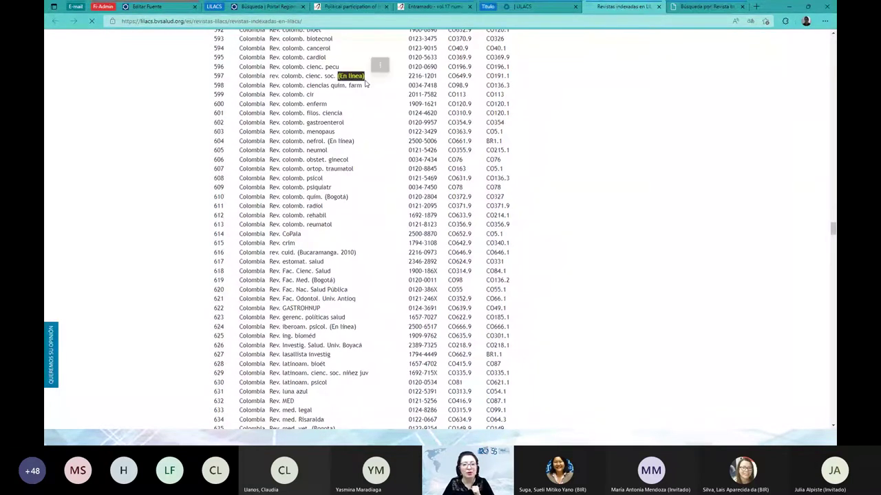
left_click(340, 231)
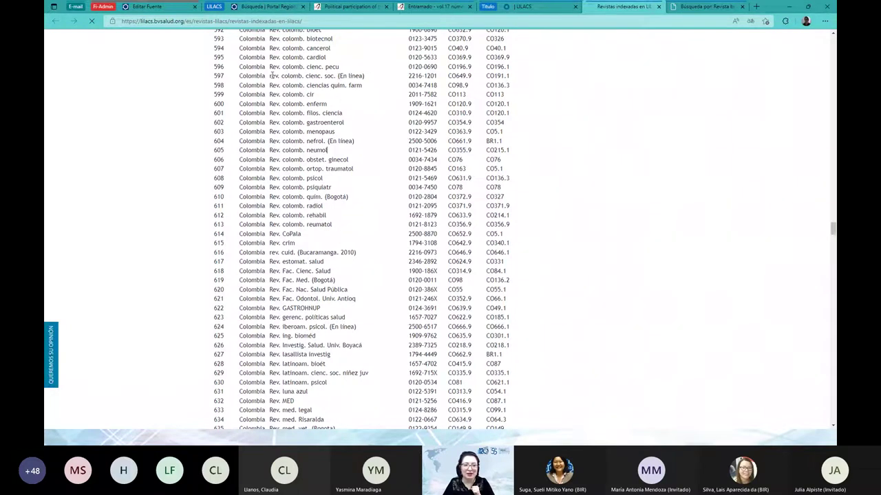
left_click_drag(212, 77, 510, 78)
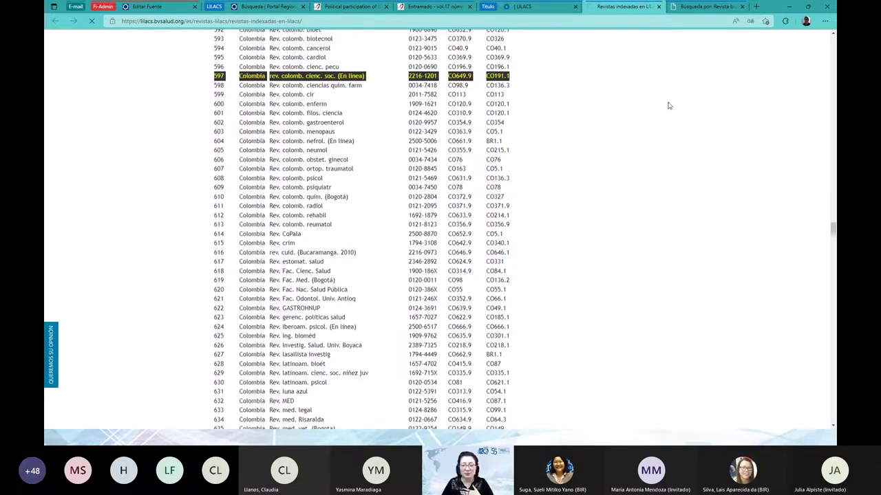
From the Portal de Revistas results, open the Impresso and Online records of "Revista brasileira de cirurgia da cabeça e pescoço" separately and view the Impresso one
left_click(711, 7)
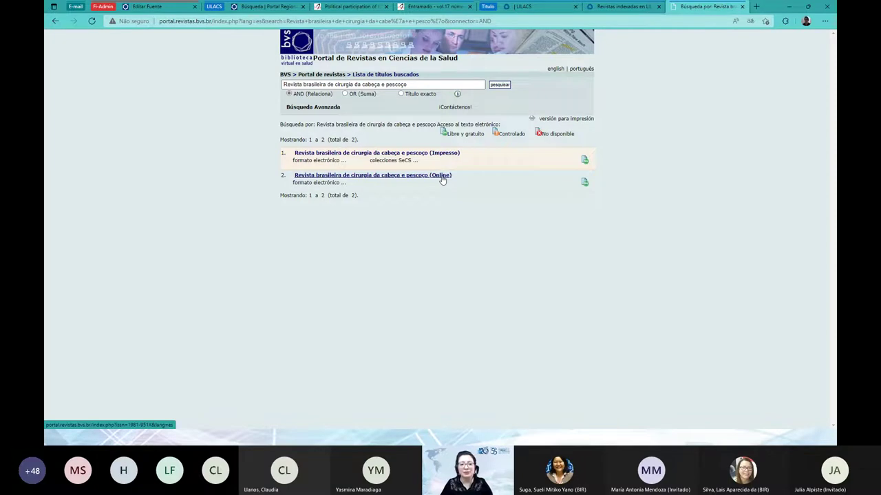
middle_click(368, 153)
middle_click(372, 175)
left_click(645, 6)
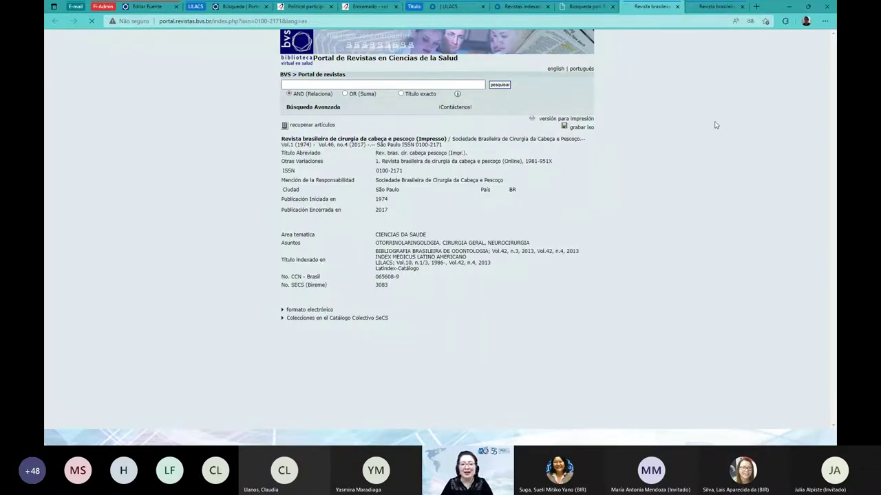
Review the "Título indexado en" entry of the Impresso record, highlighting its LILACS coverage
triple_click(418, 146)
left_click(456, 204)
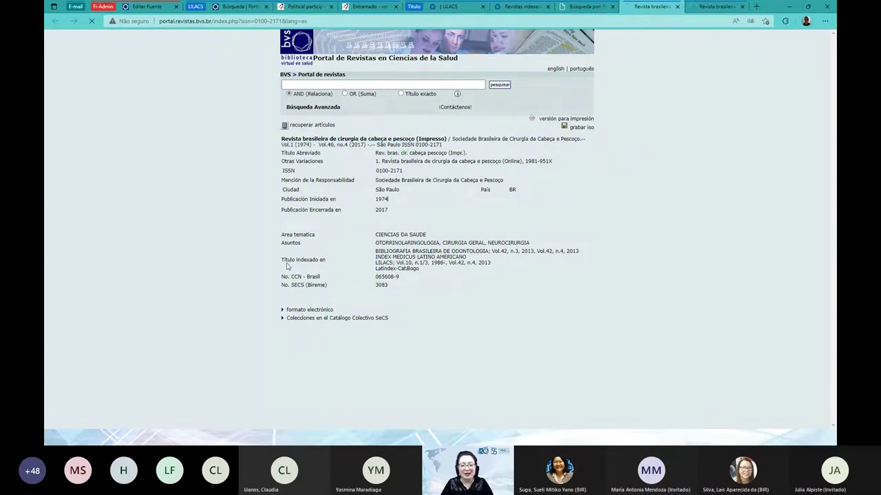
left_click_drag(288, 267, 498, 270)
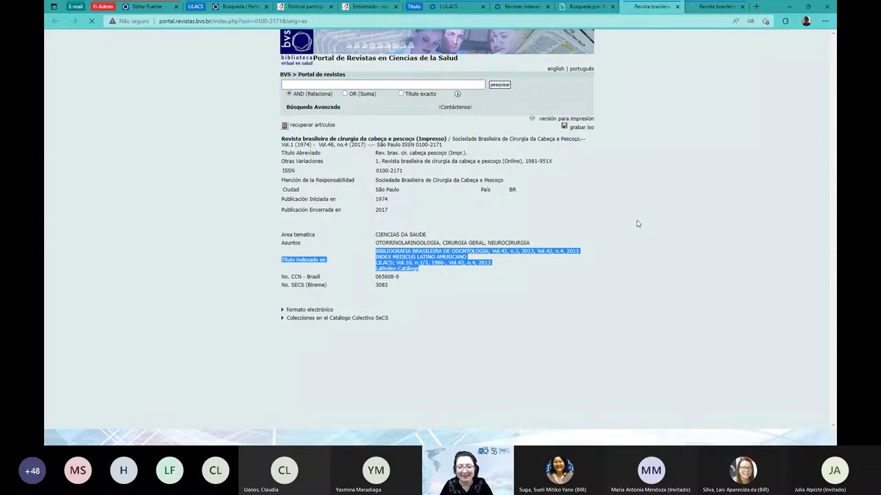
left_click(472, 275)
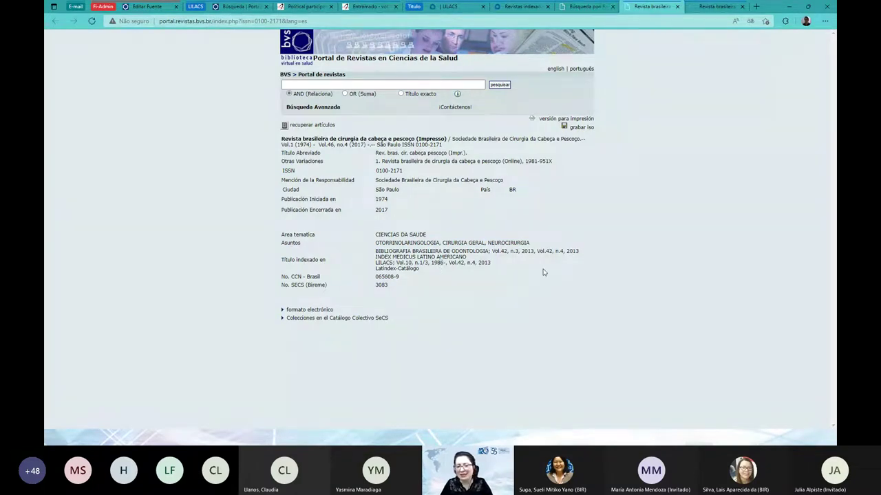
left_click_drag(478, 264, 381, 264)
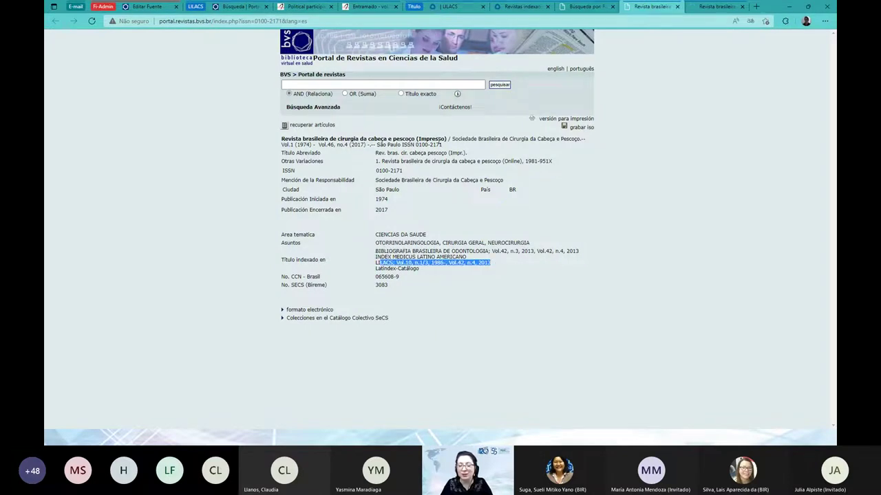
Check the LILACS coverage in the journal's Online record, and close both journal records
key("ctrl+Tab")
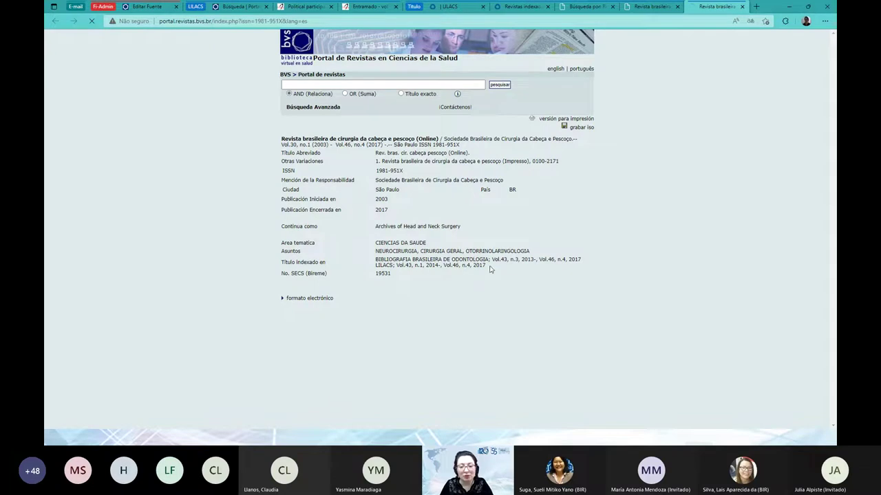
left_click_drag(486, 265, 413, 267)
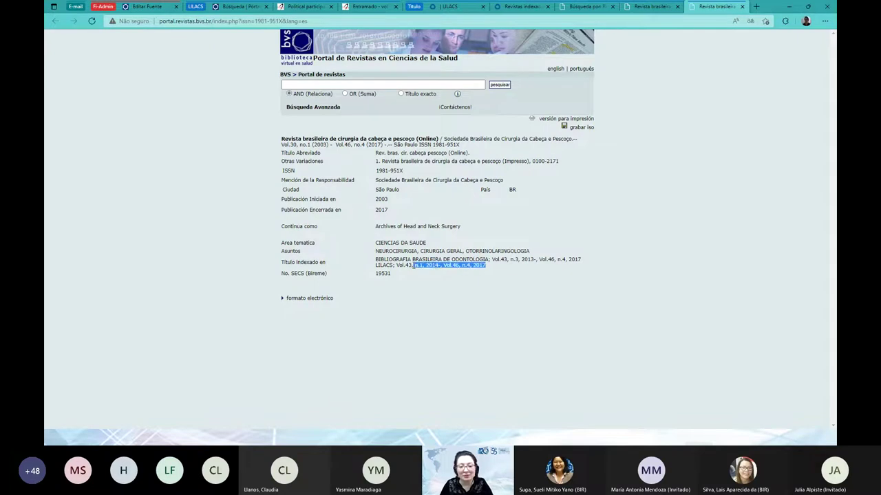
left_click(744, 7)
left_click(743, 7)
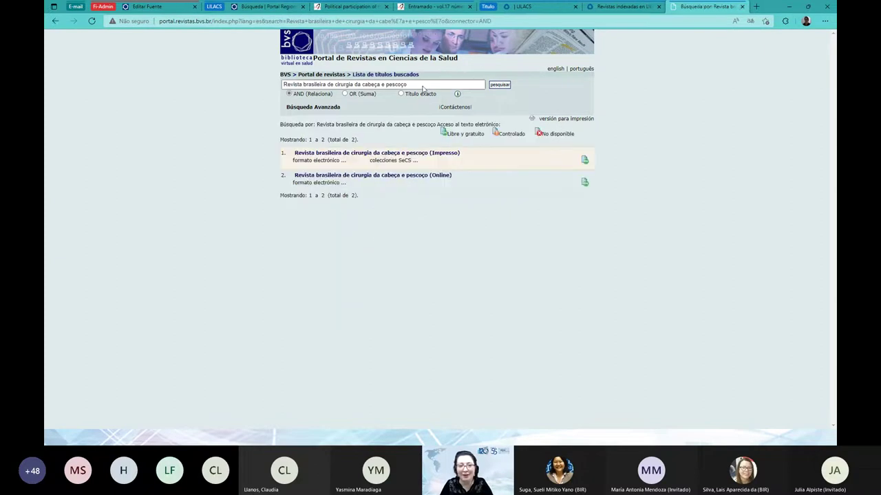
Search the Portal de Revistas for "entramado" and open the Entramado journal record
type("entramado")
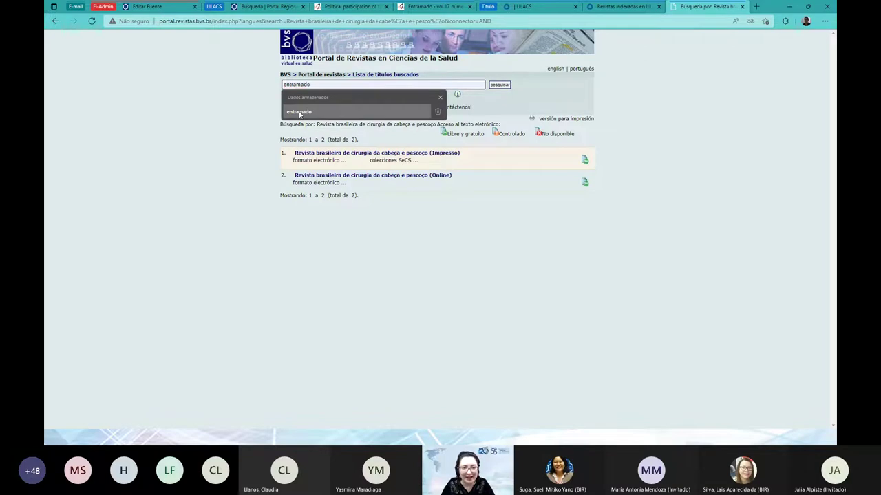
left_click(300, 112)
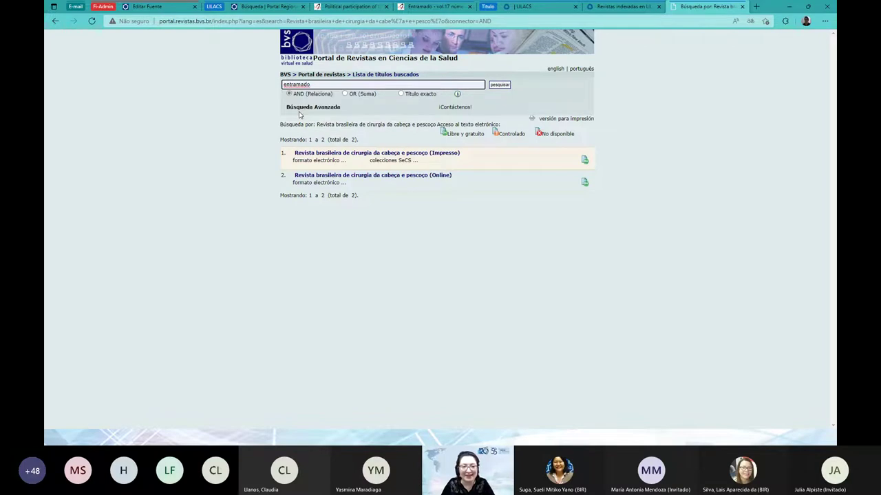
left_click(500, 84)
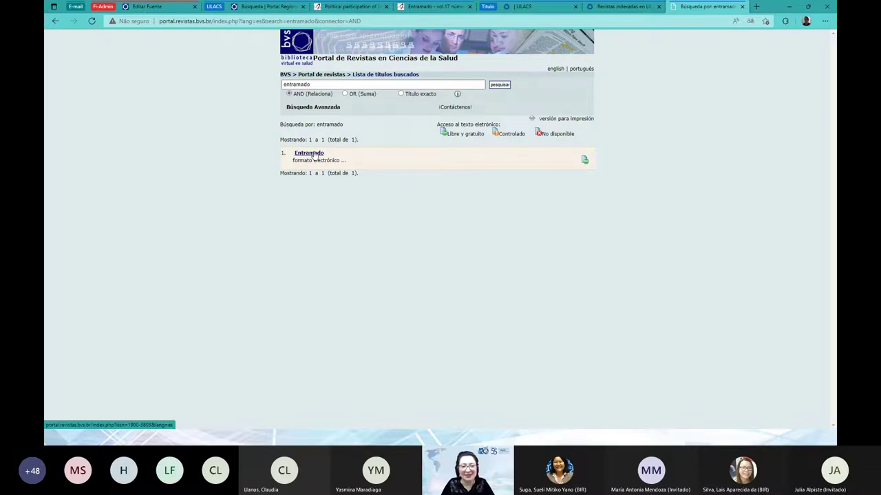
left_click(314, 155)
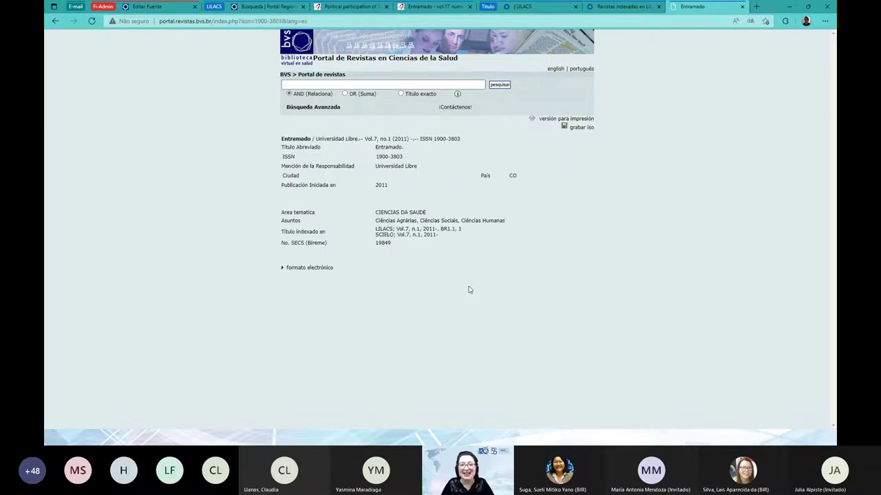
Highlight the LILACS coverage in the "Título indexado en" entry of the Entramado record
left_click_drag(397, 235, 436, 230)
left_click(382, 227)
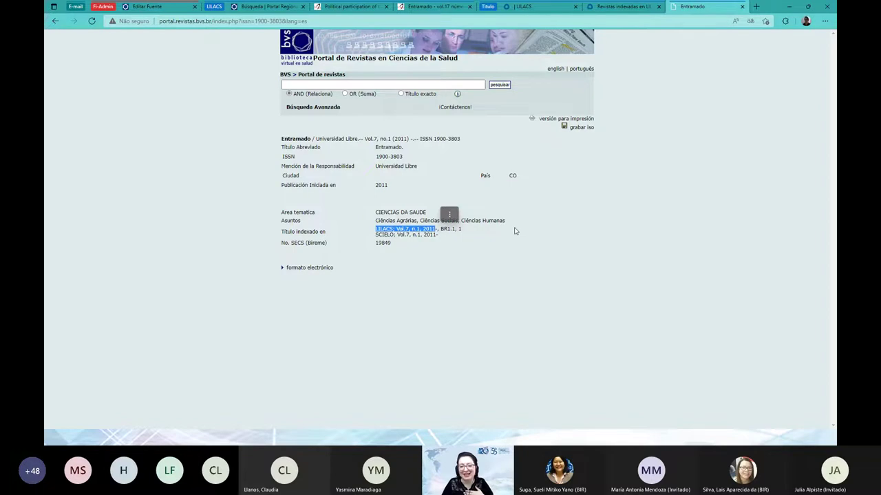
left_click_drag(438, 229, 372, 233)
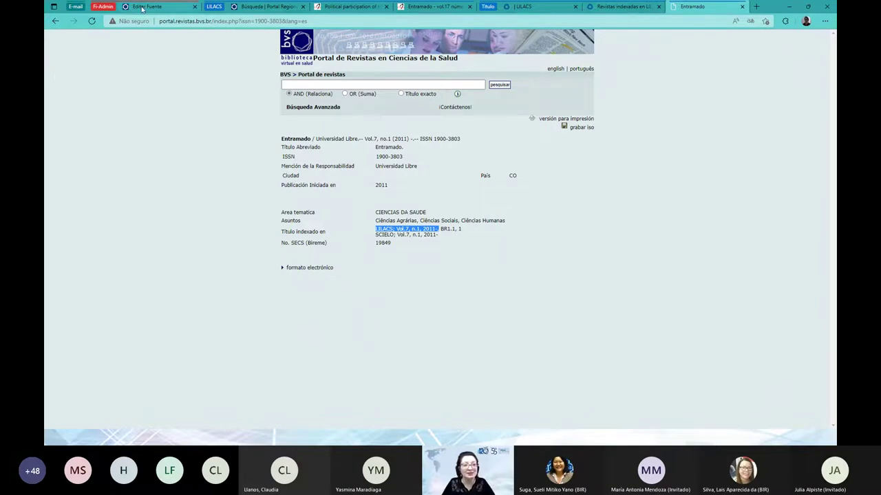
Return to the Nueva Fuente form in FI-Admin and enlarge the page to review its Nivel Serie and Imprenta fields
left_click(141, 7)
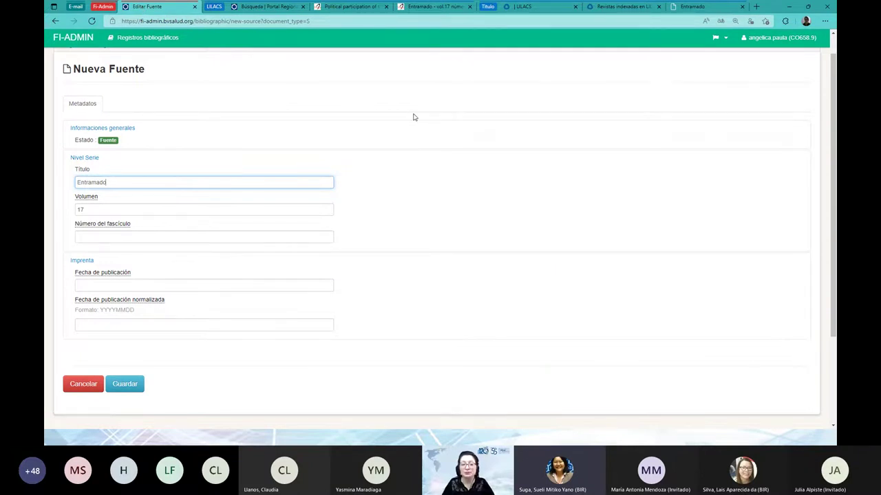
key("ctrl+plus")
key("ctrl+plus")
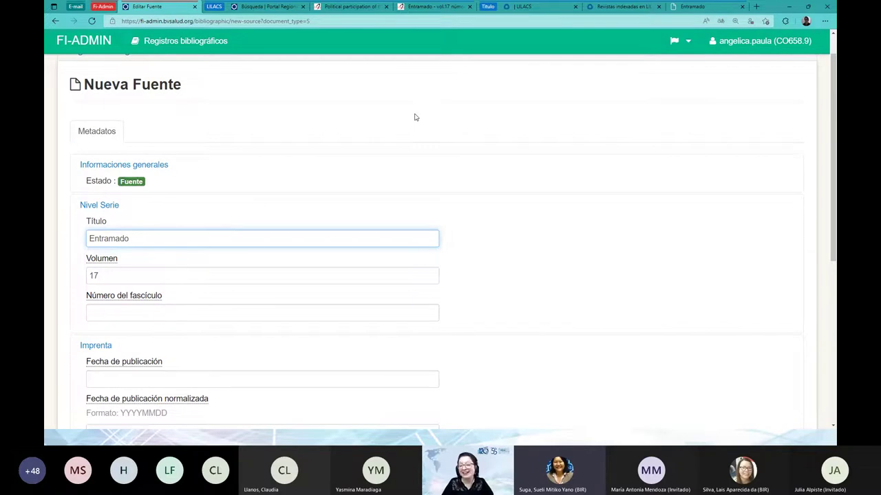
scroll(414, 117, "down", 2)
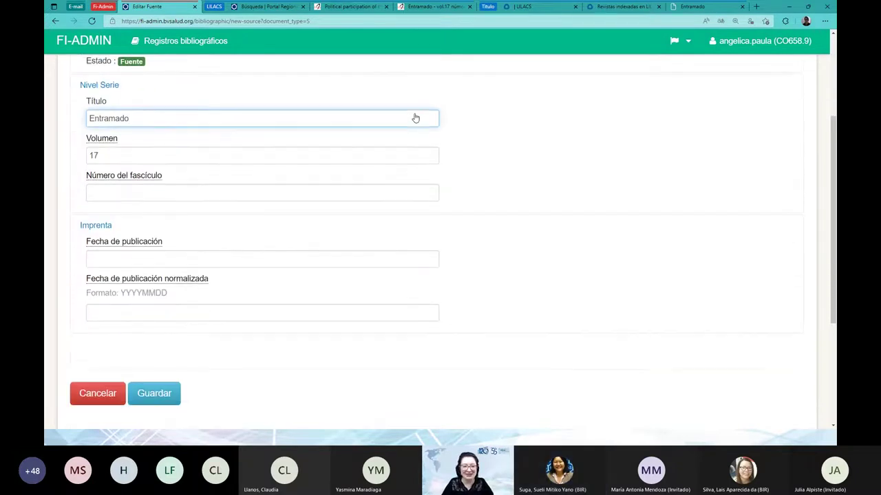
scroll(415, 114, "up", 2)
scroll(415, 113, "up", 1)
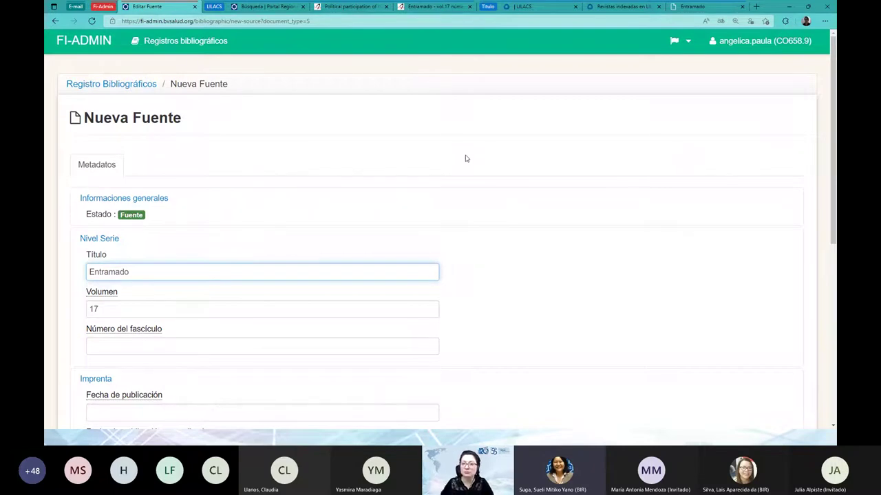
Open the list of journals indexed in LILACS from the LILACS portal and look through its country totals and detailed journal entries
left_click(559, 8)
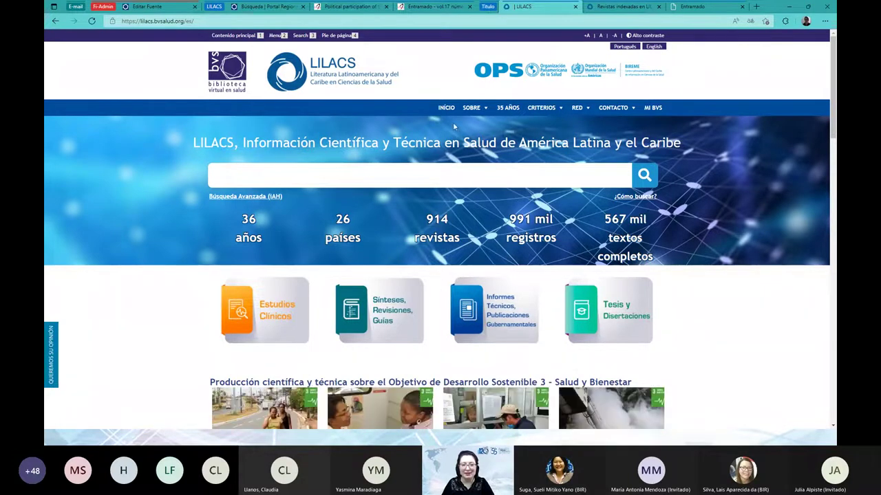
left_click(439, 224)
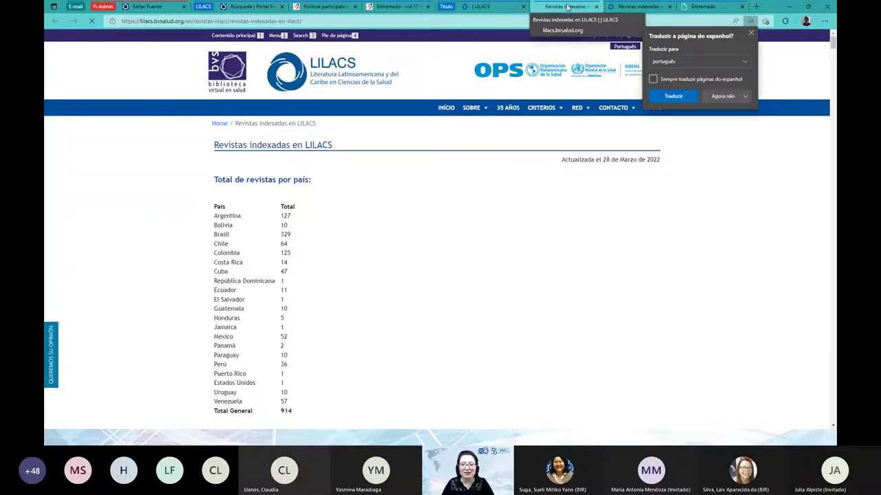
scroll(520, 150, "down", 3)
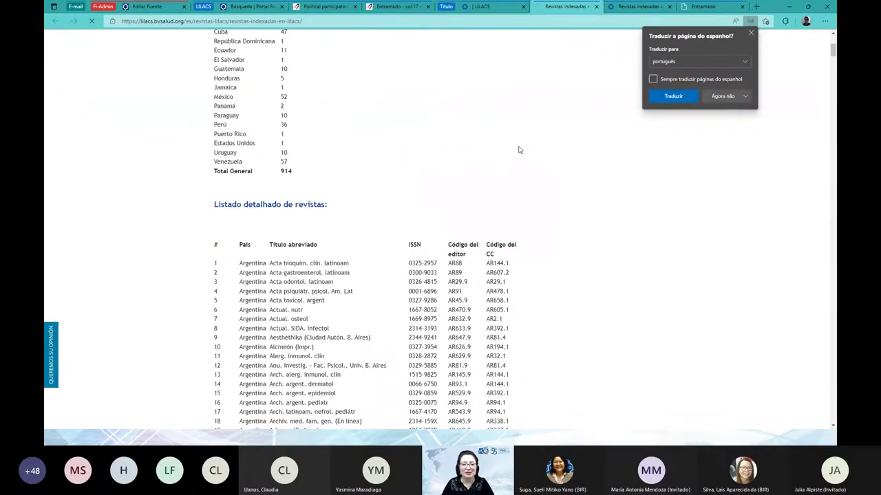
scroll(519, 150, "down", 8)
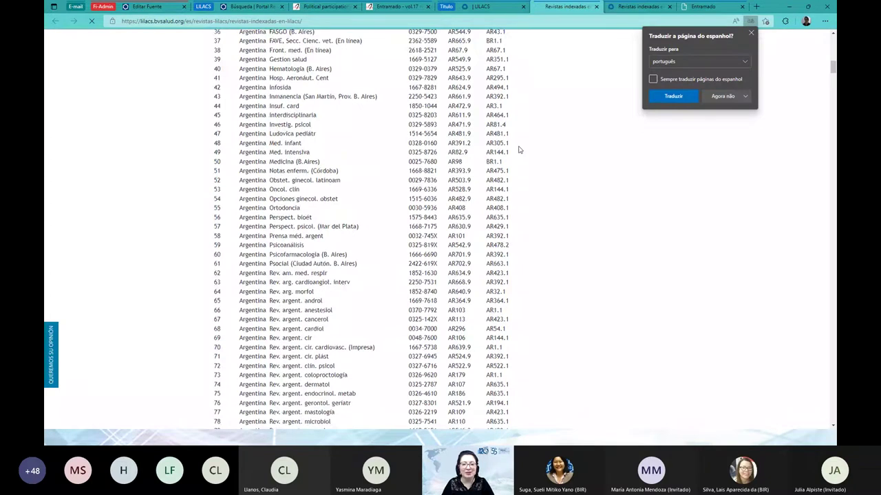
scroll(519, 150, "down", 8)
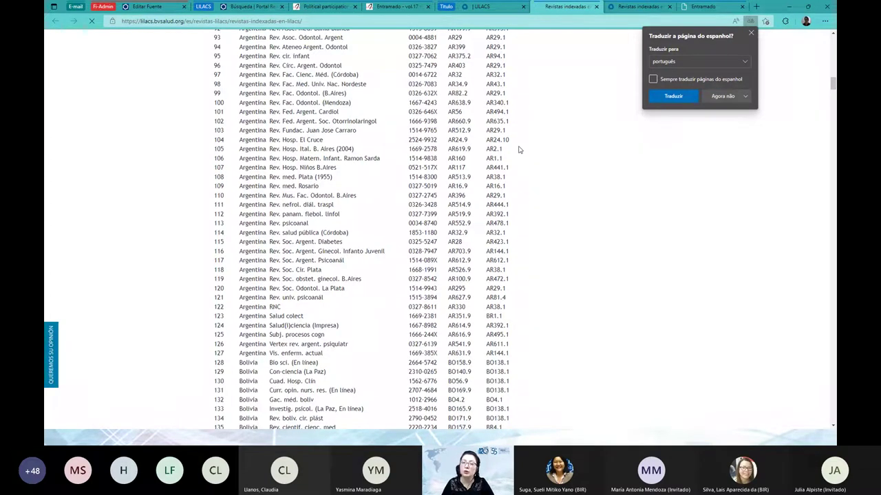
scroll(519, 150, "down", 5)
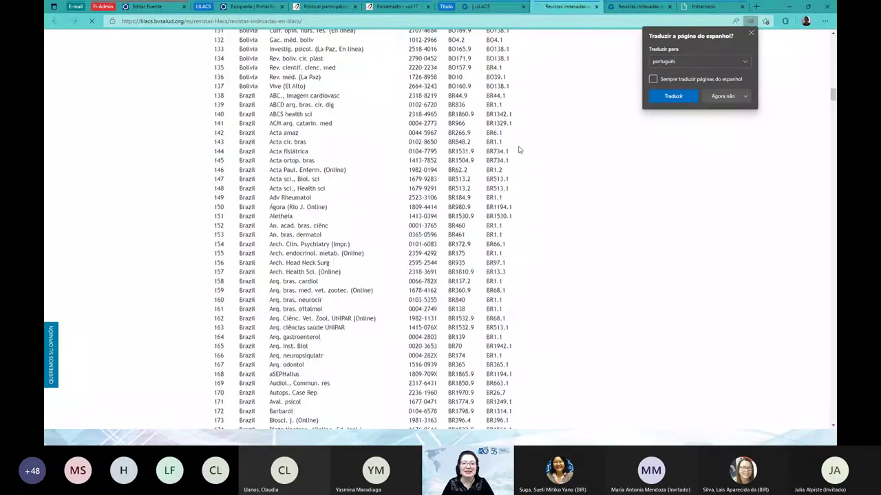
scroll(520, 150, "up", 12)
scroll(519, 150, "up", 3)
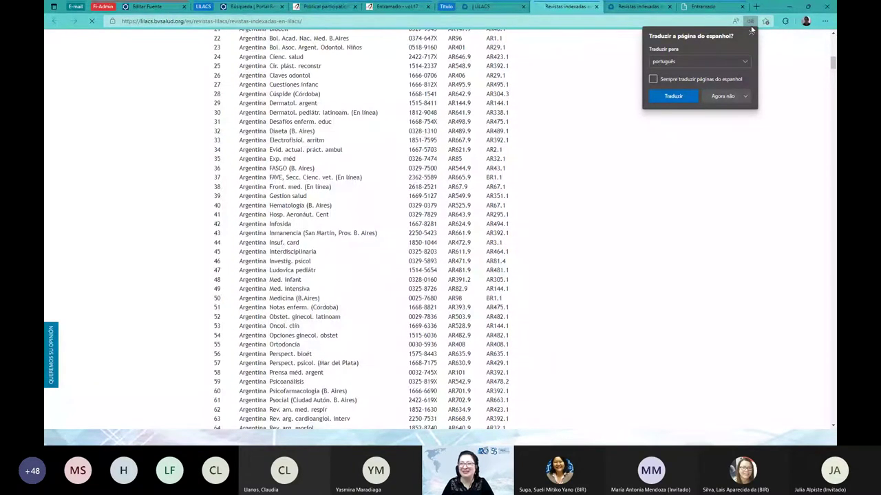
left_click(751, 31)
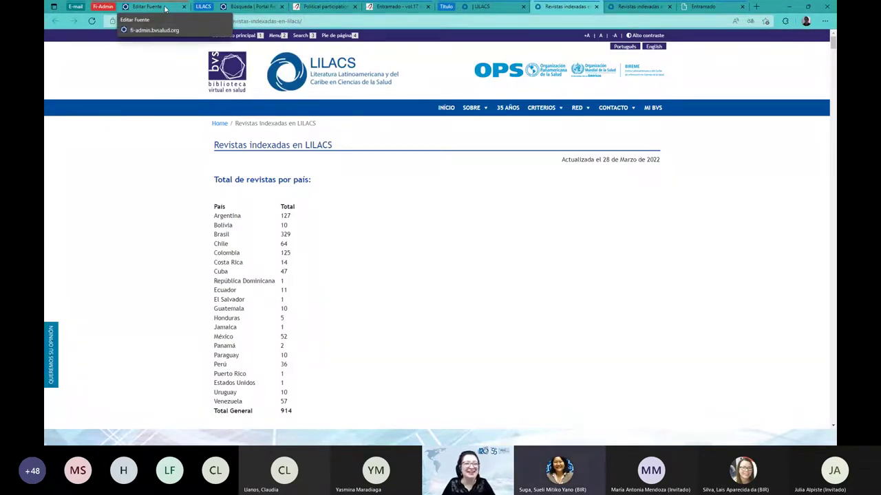
Return to the Nueva Fuente form and read the Fecha de publicación help, covering its notes, month abbreviations and examples
left_click(164, 8)
scroll(365, 170, "down", 5)
scroll(365, 170, "down", 2)
scroll(137, 131, "up", 4)
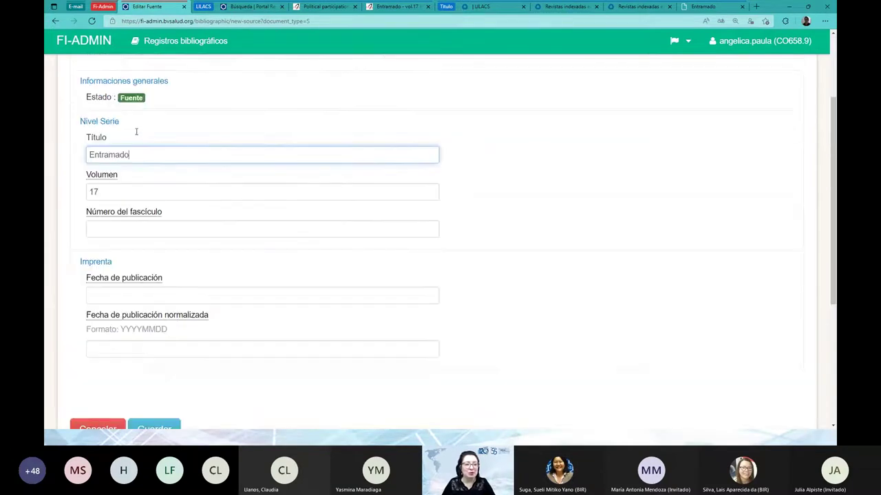
scroll(135, 153, "down", 1)
scroll(140, 193, "down", 2)
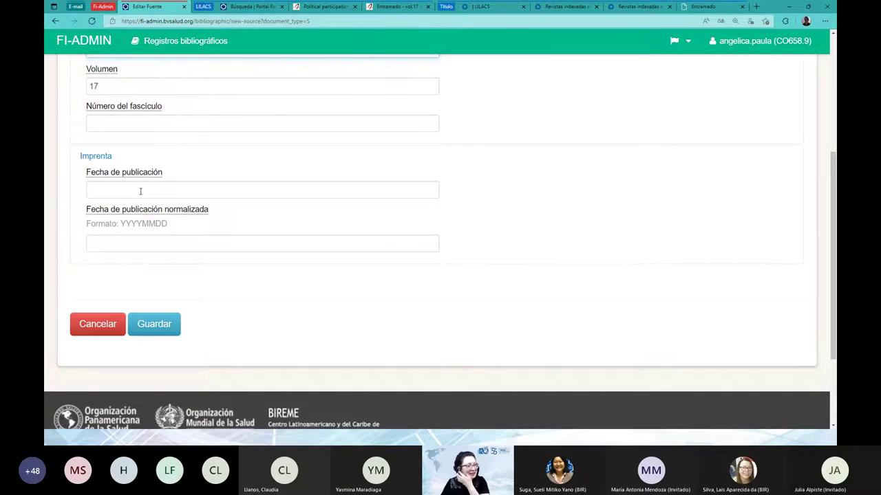
left_click(148, 174)
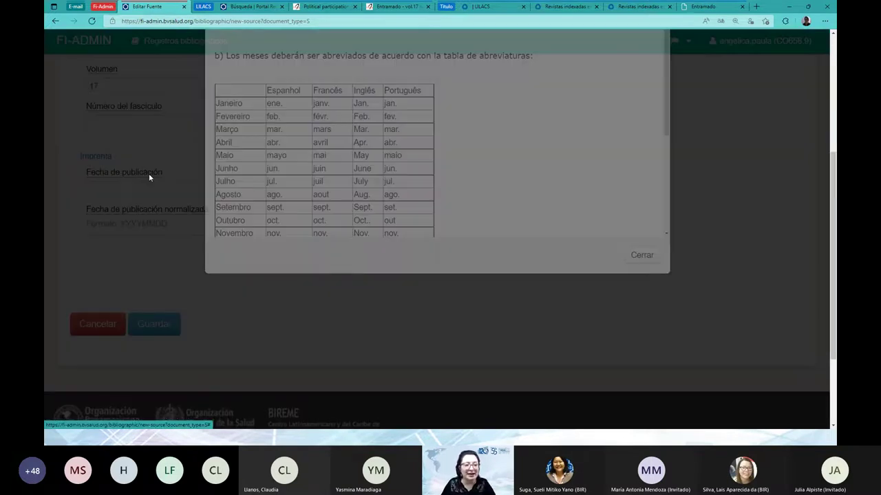
scroll(436, 176, "down", 3)
scroll(436, 176, "up", 3)
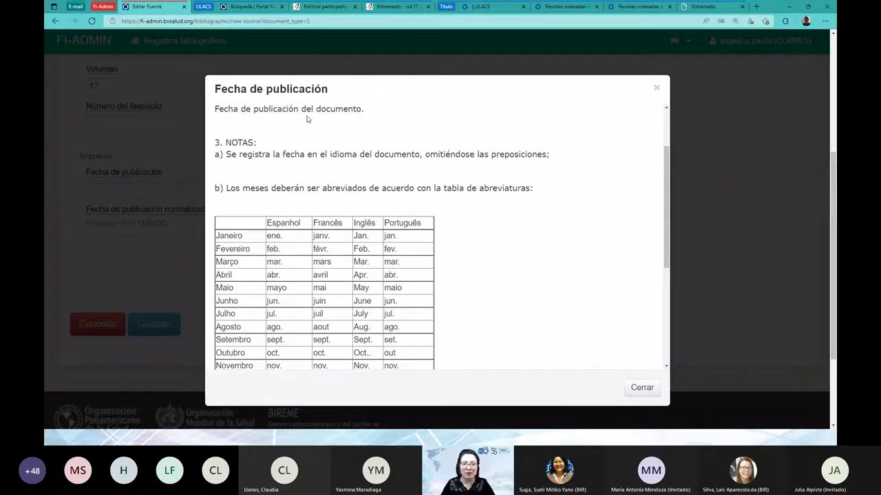
scroll(525, 166, "down", 7)
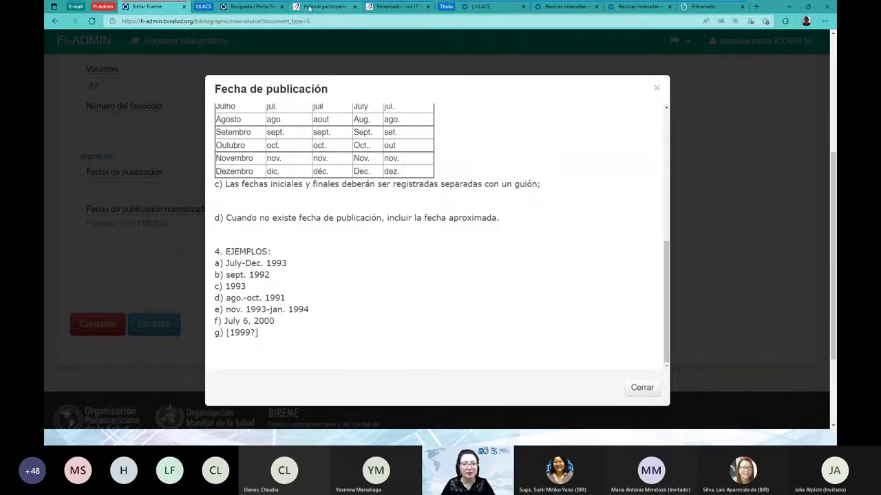
Go back to the Entramado article record in the Portal Regional de la BVS and highlight its publication date "jul.-dic. 2021"
left_click(252, 6)
key("alt+Left")
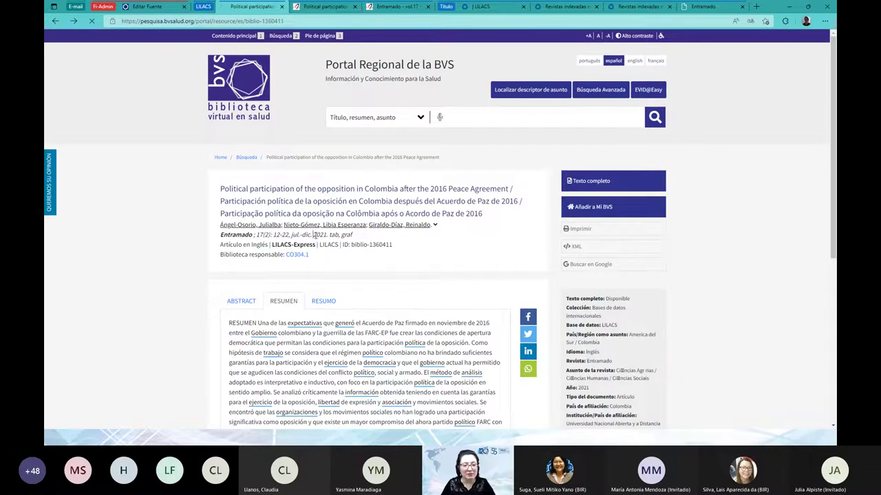
left_click_drag(314, 234, 326, 235)
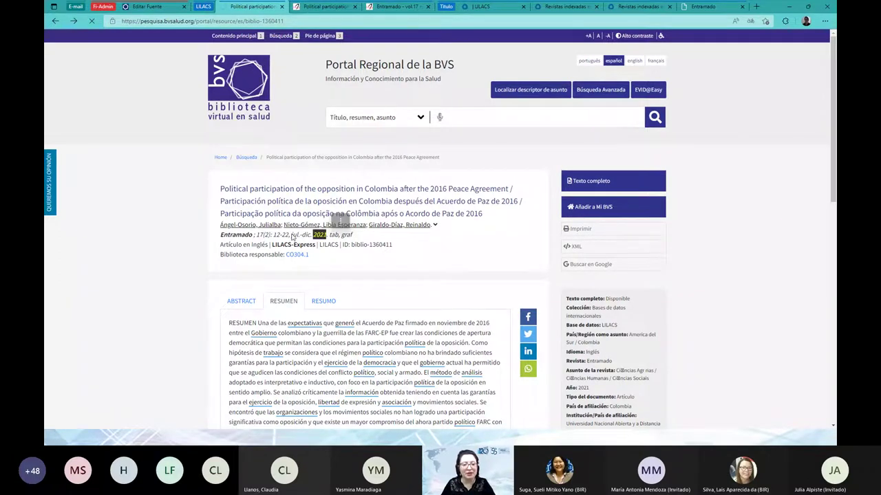
left_click_drag(292, 235, 327, 236)
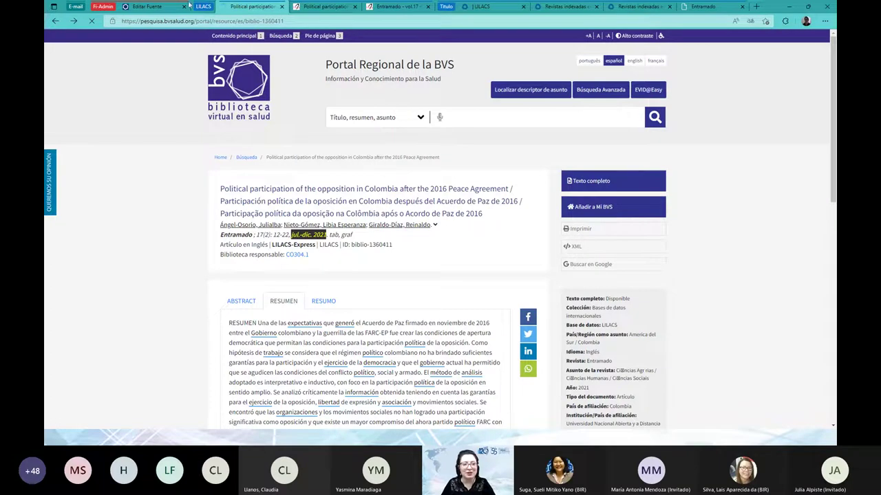
Return to the Nueva Fuente form, close the help and set Fecha de publicación normalizada to 20220000
left_click(153, 6)
left_click(174, 224)
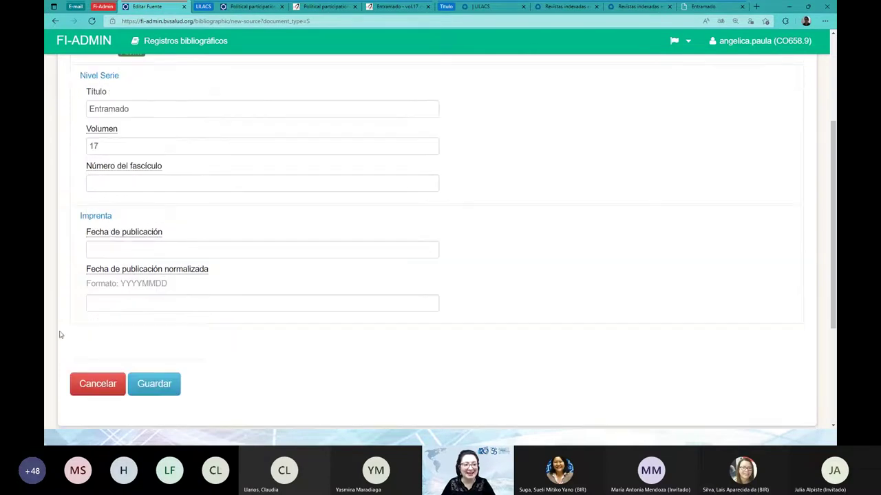
scroll(218, 234, "down", 1)
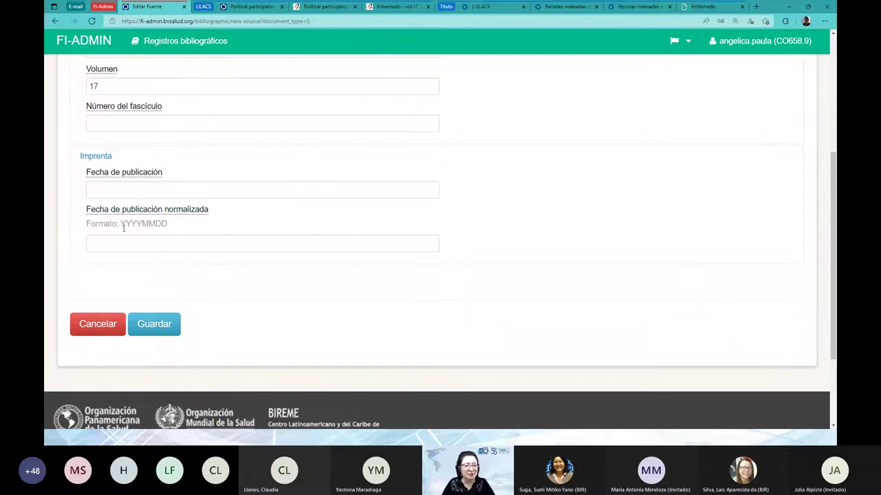
left_click_drag(121, 224, 142, 225)
left_click(157, 224)
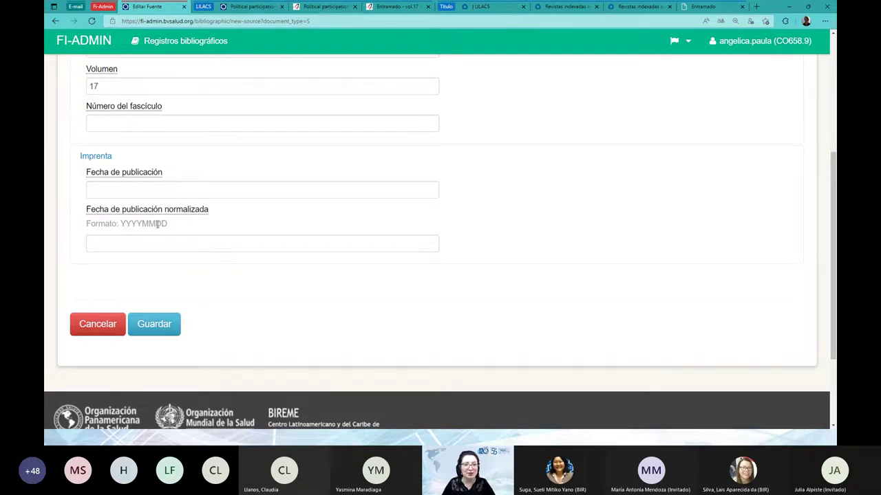
left_click(179, 246)
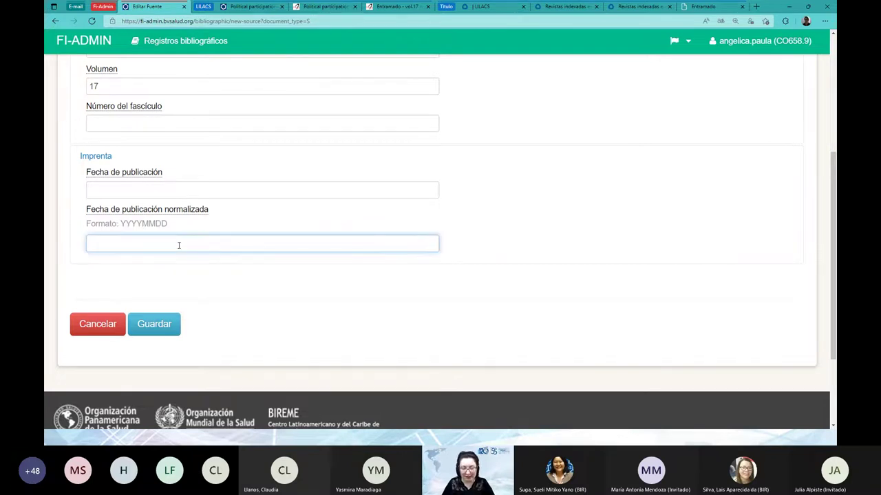
type("2022")
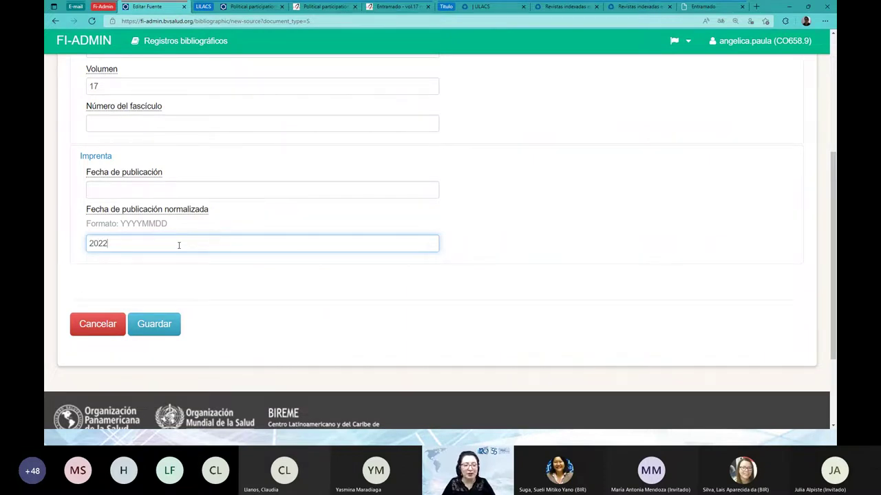
type("0000")
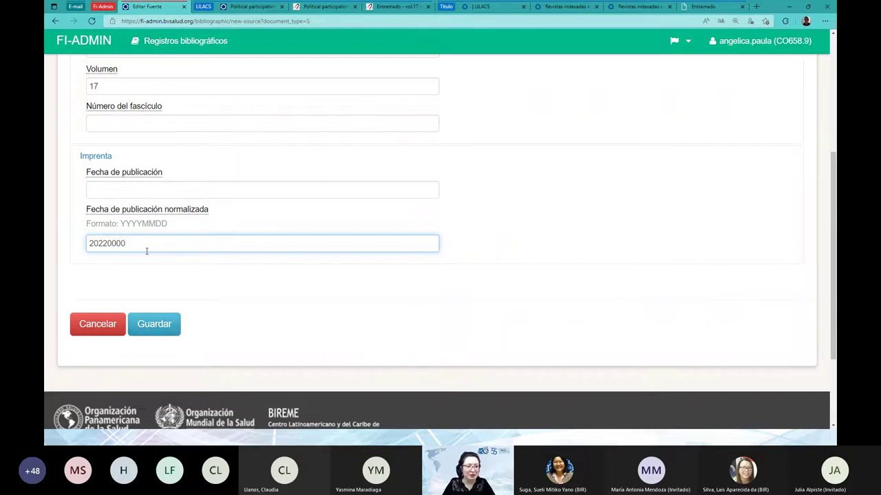
Set Fecha de publicación to 2022 and save the new source
left_click(115, 191)
type("2022")
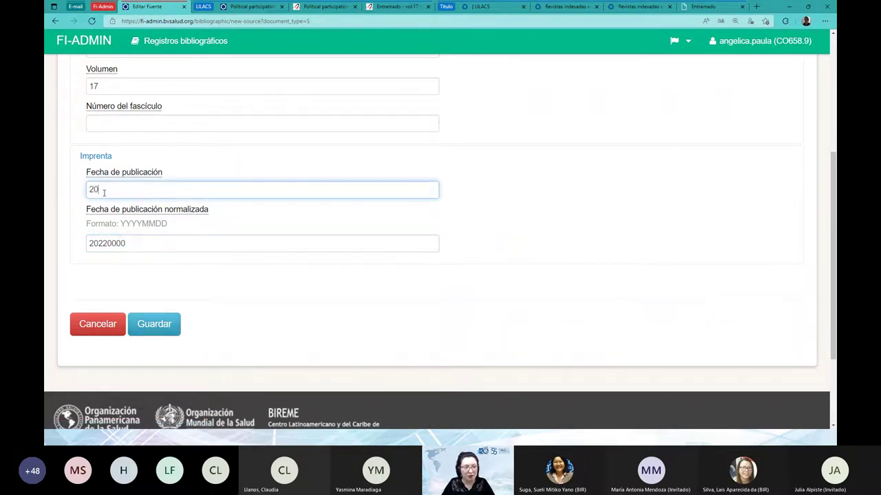
left_click(155, 329)
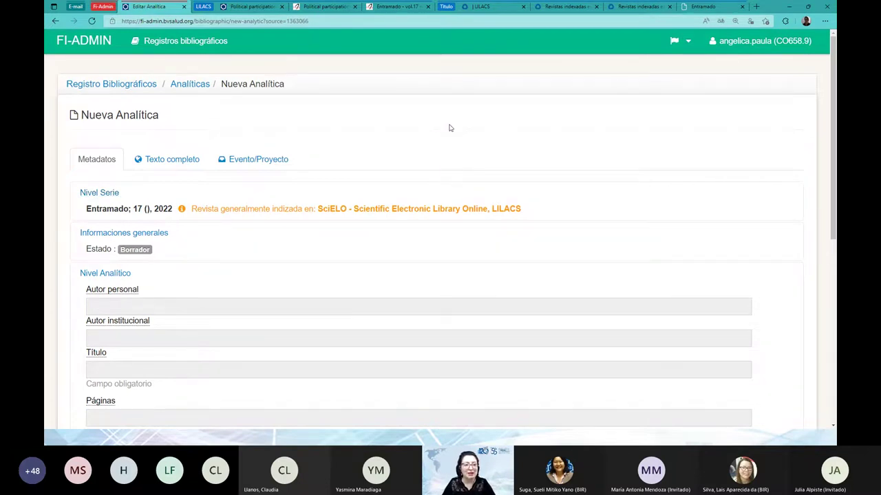
Review the sections of the Nueva Analítica form and highlight its heading
scroll(450, 128, "down", 5)
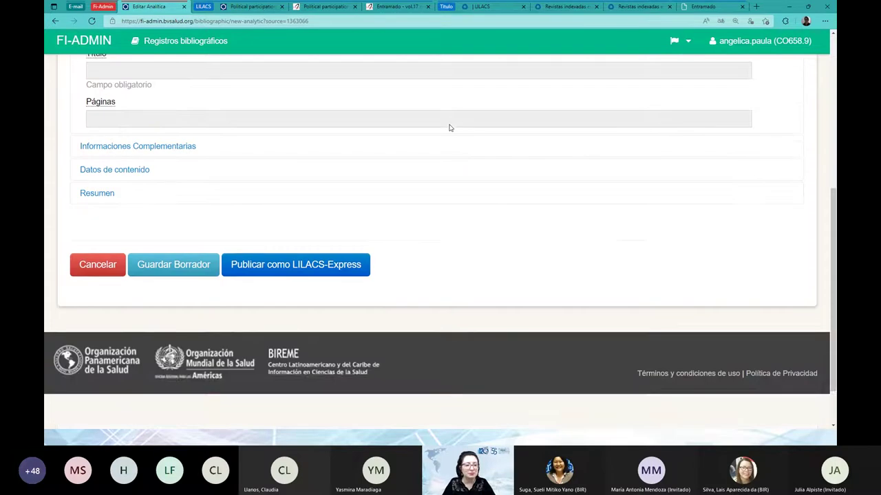
scroll(450, 128, "up", 3)
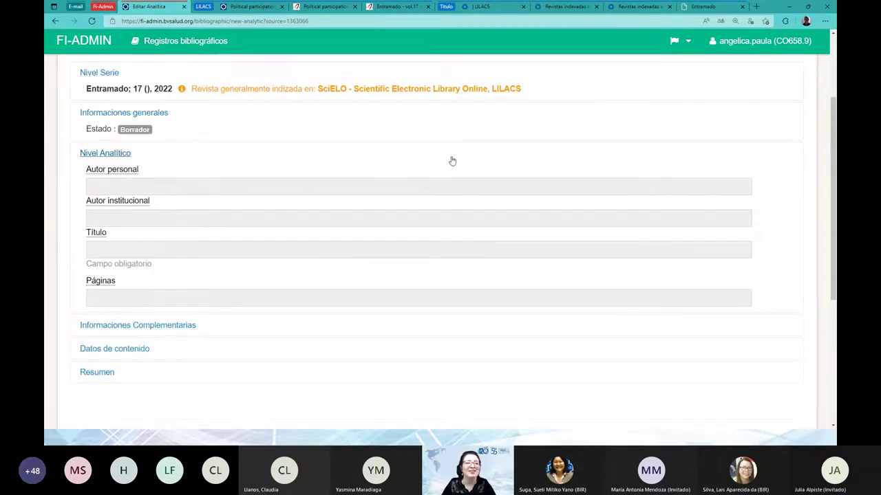
scroll(452, 161, "up", 2)
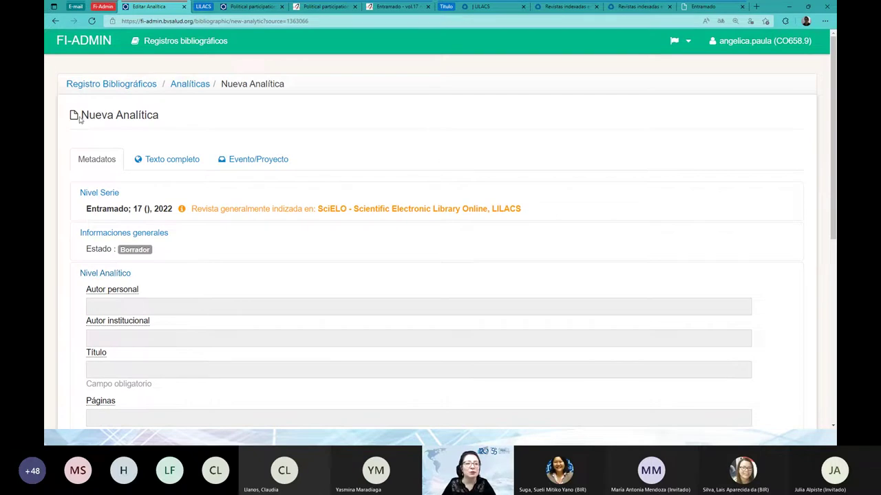
left_click_drag(80, 115, 160, 116)
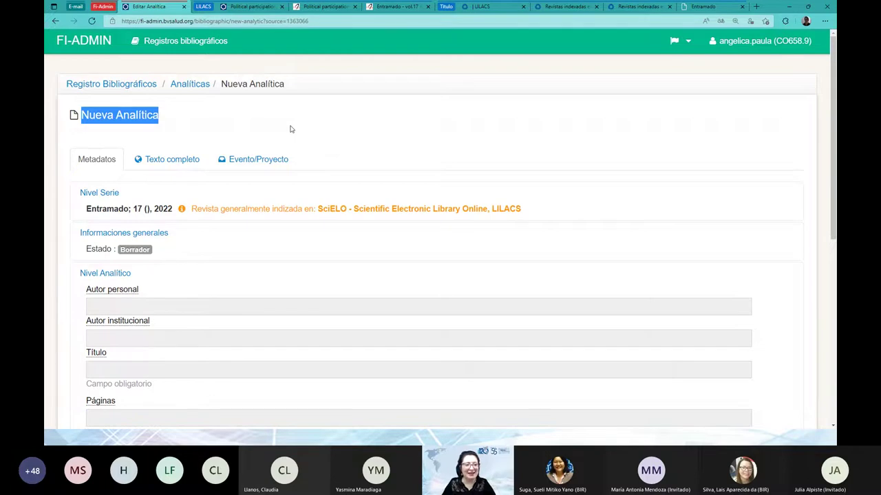
left_click(274, 129)
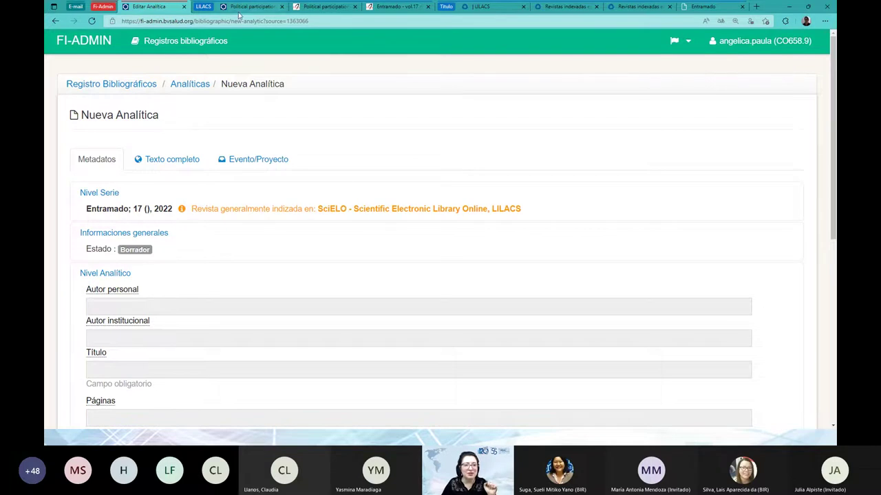
Compare the Entramado article record in the Portal Regional de la BVS with the fields of the Nueva Analítica form
left_click(244, 8)
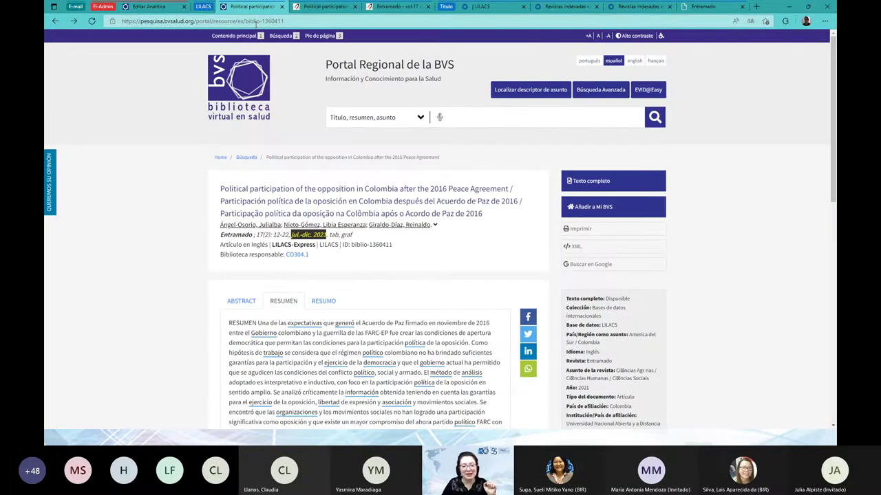
scroll(406, 140, "down", 3)
scroll(406, 140, "up", 2)
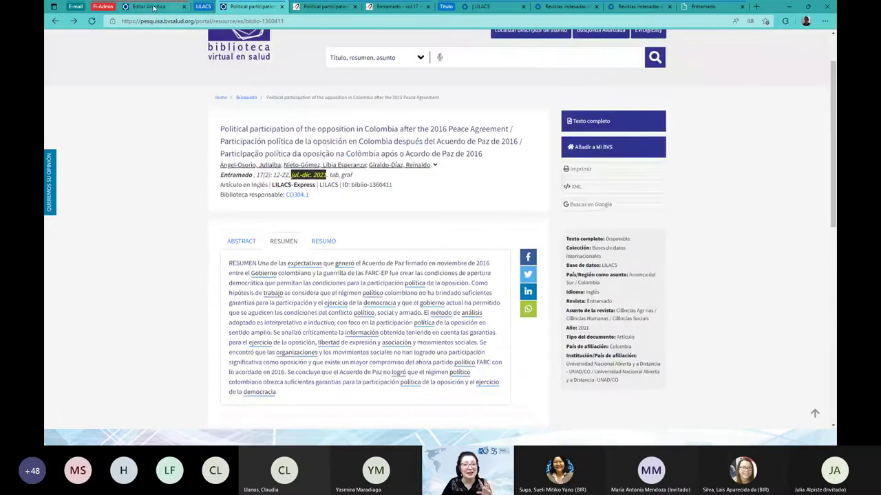
left_click(154, 7)
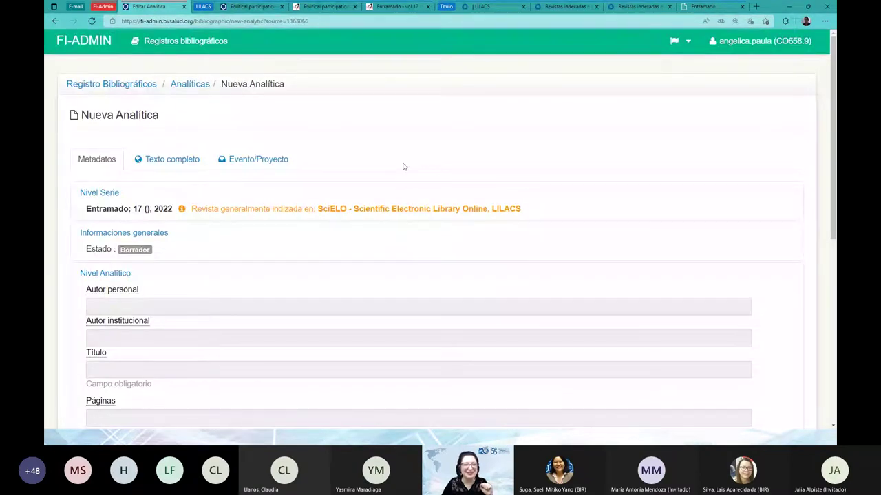
scroll(404, 167, "down", 1)
scroll(404, 167, "down", 2)
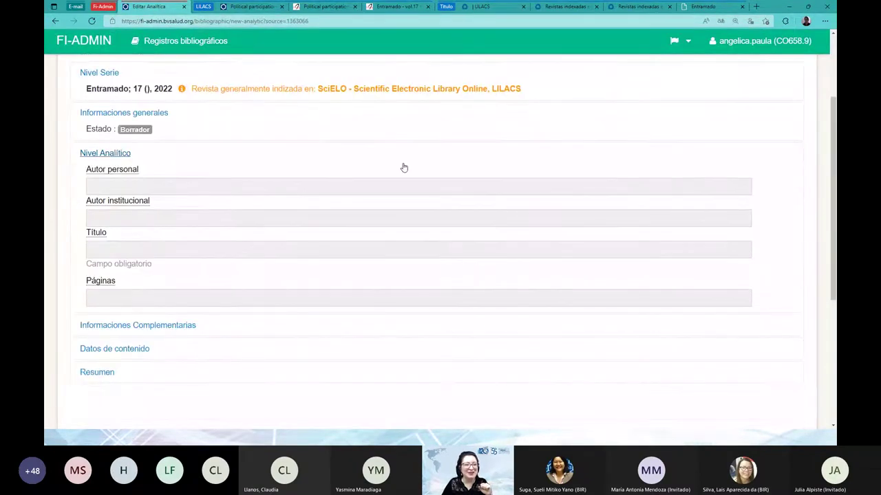
scroll(404, 167, "up", 2)
scroll(404, 167, "up", 1)
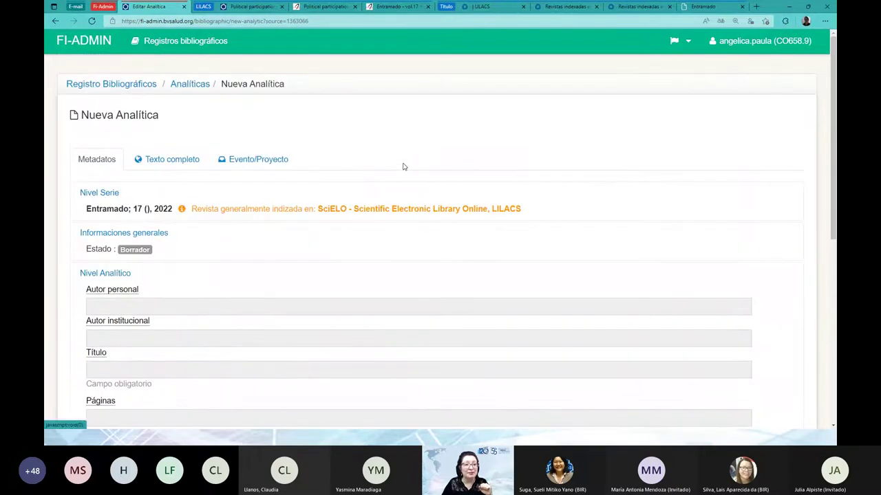
left_click(256, 6)
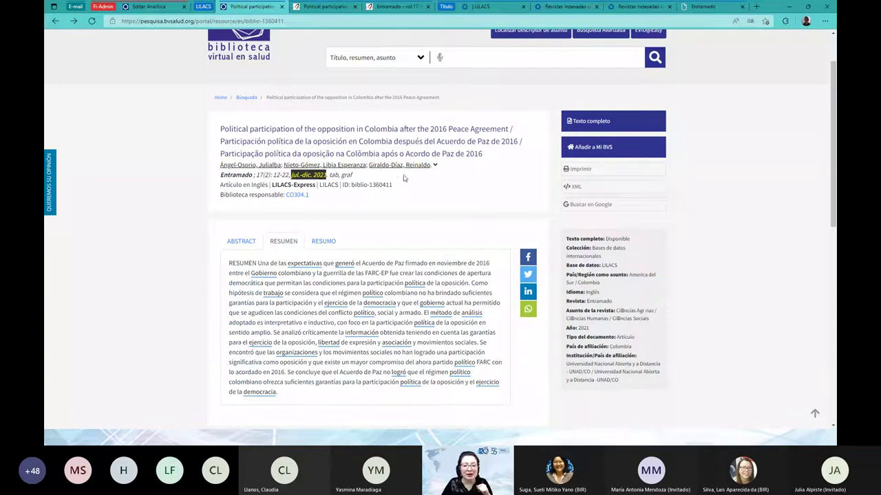
Select the number 1360411 in the ID of the Entramado article's portal record
left_click_drag(394, 185, 369, 186)
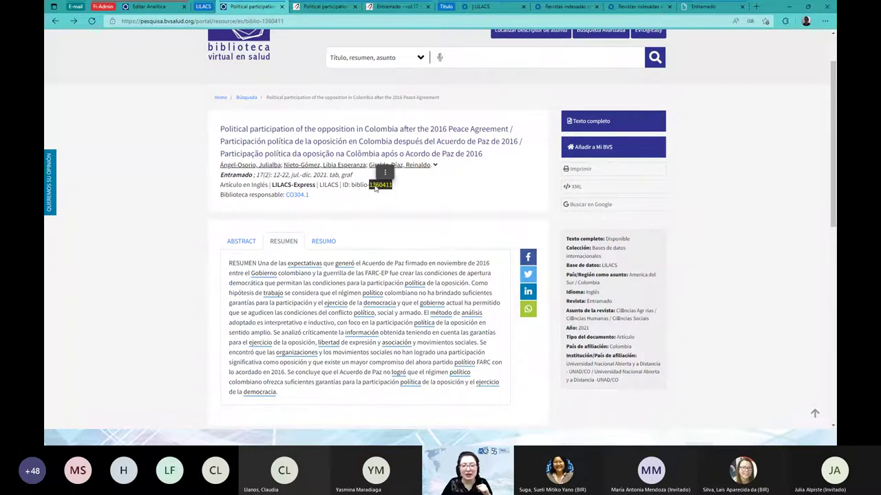
left_click(384, 172)
left_click(356, 207)
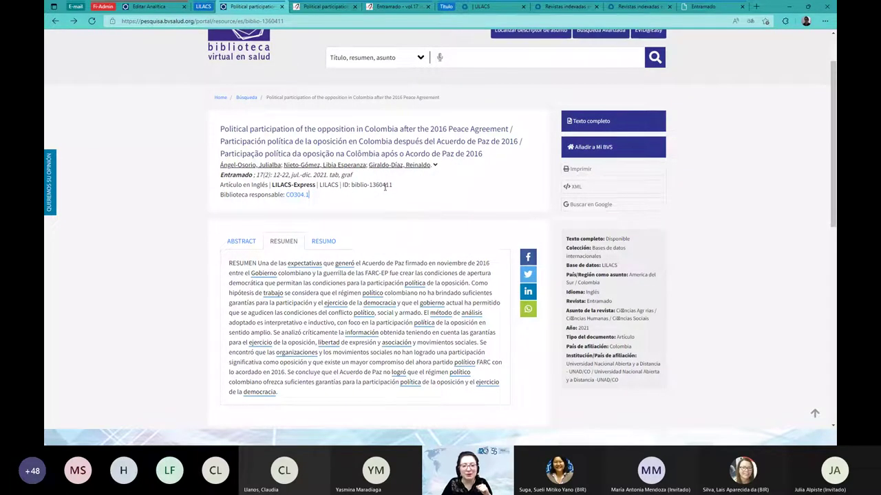
double_click(385, 185)
left_click(406, 176)
left_click(406, 177)
Switch to FI-Admin and search all bibliographic records for id:1360411
left_click(155, 6)
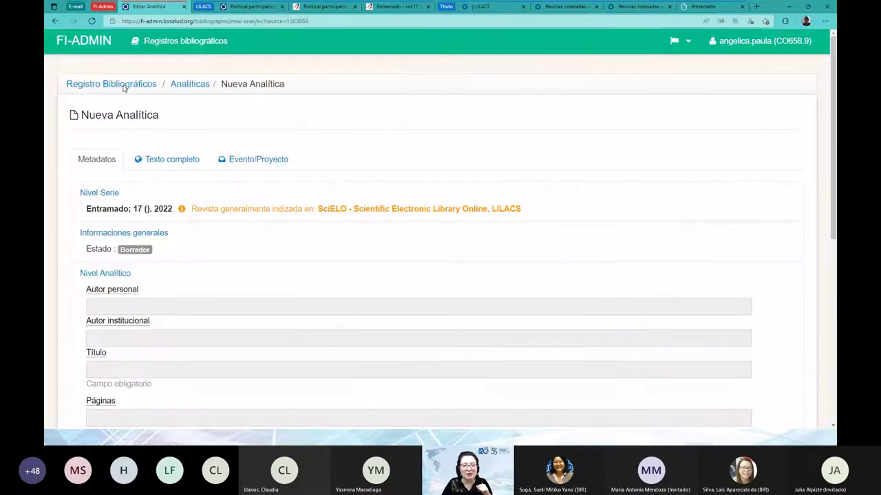
left_click(181, 41)
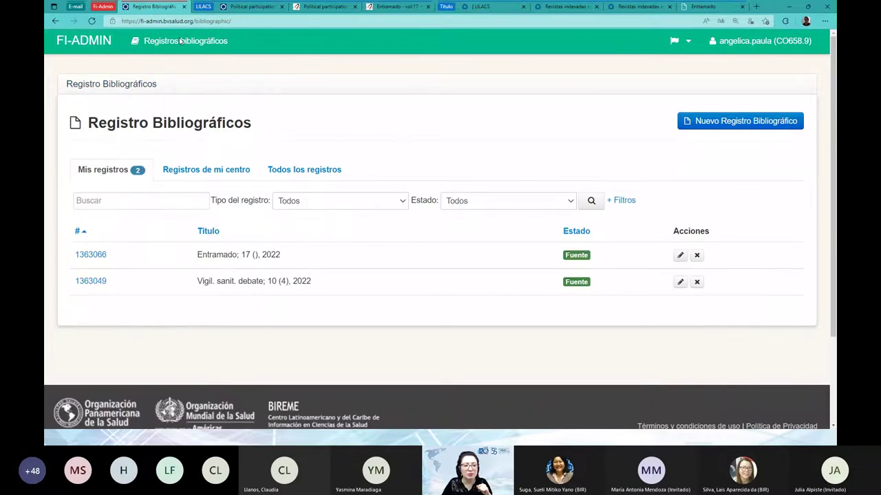
left_click(300, 173)
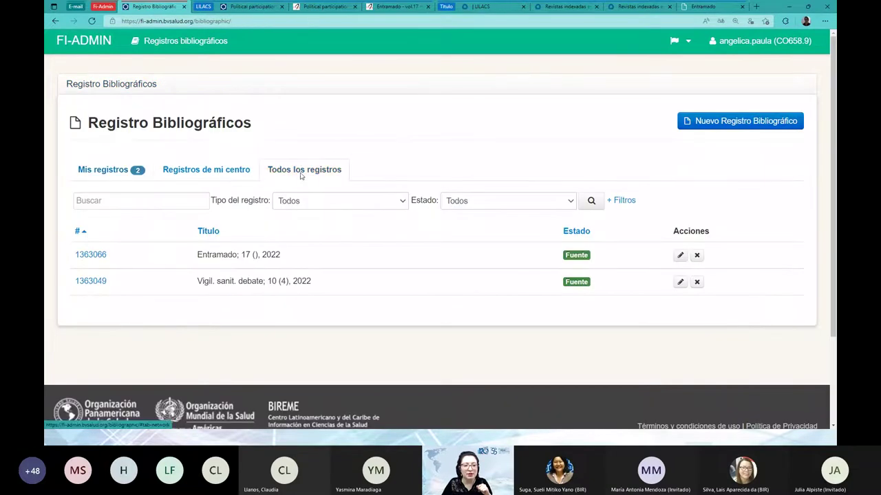
left_click(105, 201)
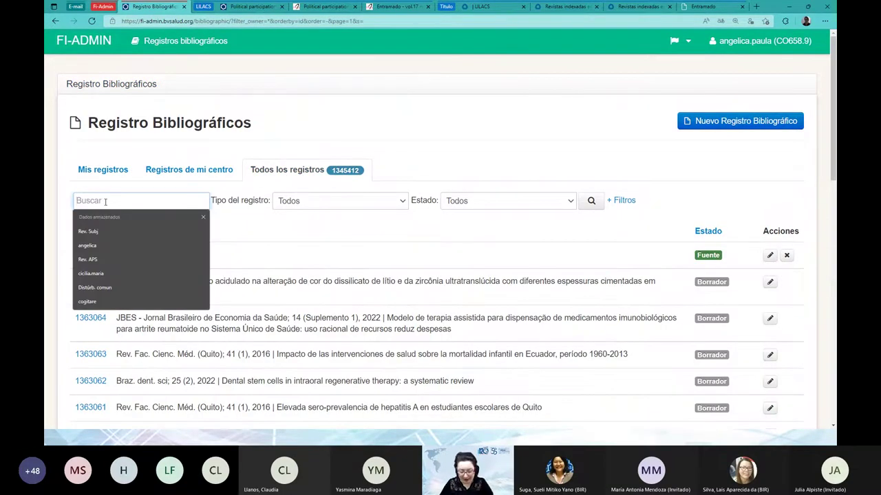
type("id")
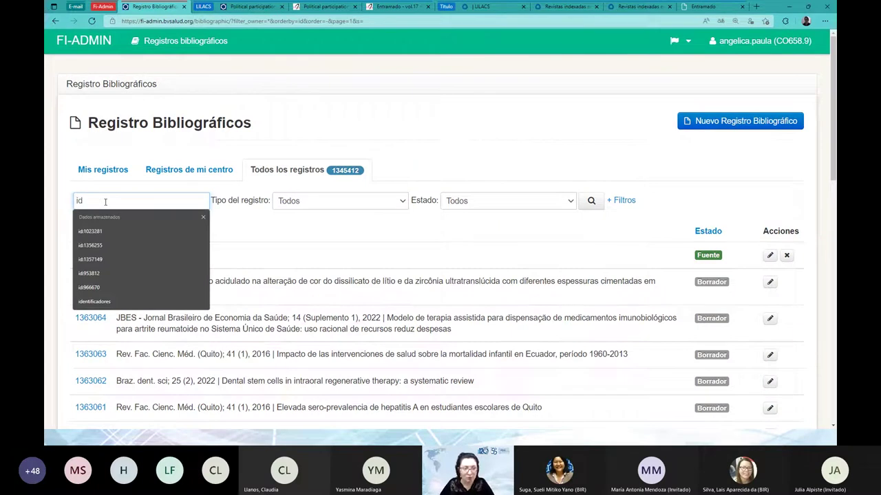
type(":1360411")
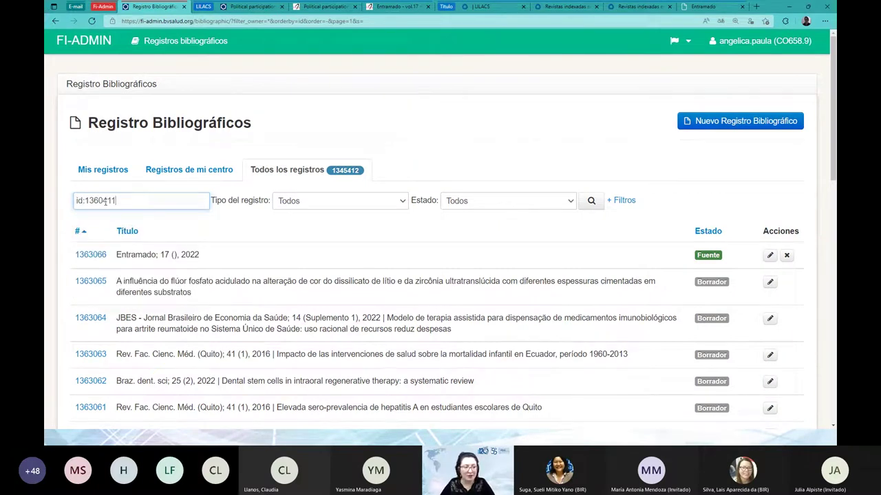
key("Return")
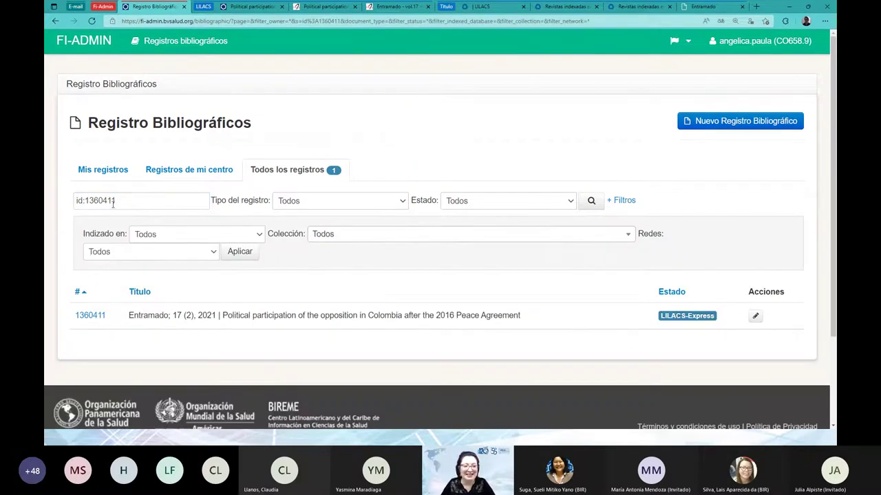
Check the found Entramado article against its portal record, then open it in FI-Admin and review its metadata
scroll(113, 204, "down", 3)
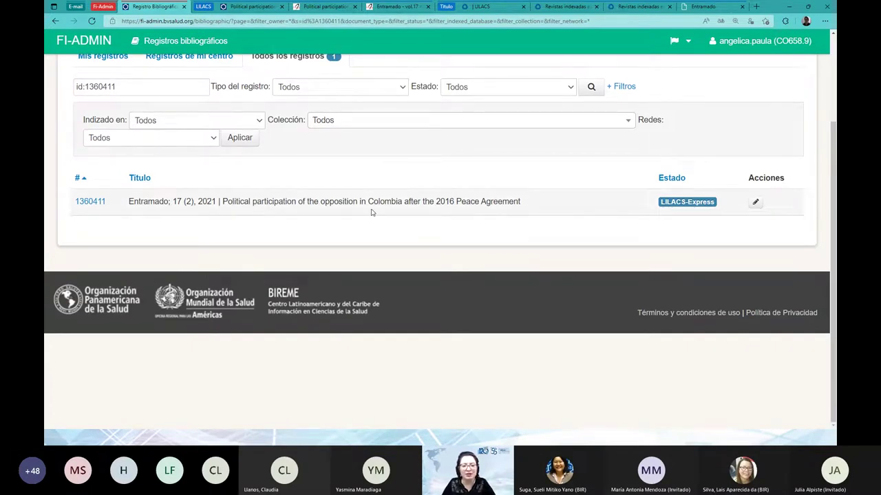
key("ctrl+Tab")
key("ctrl+Tab")
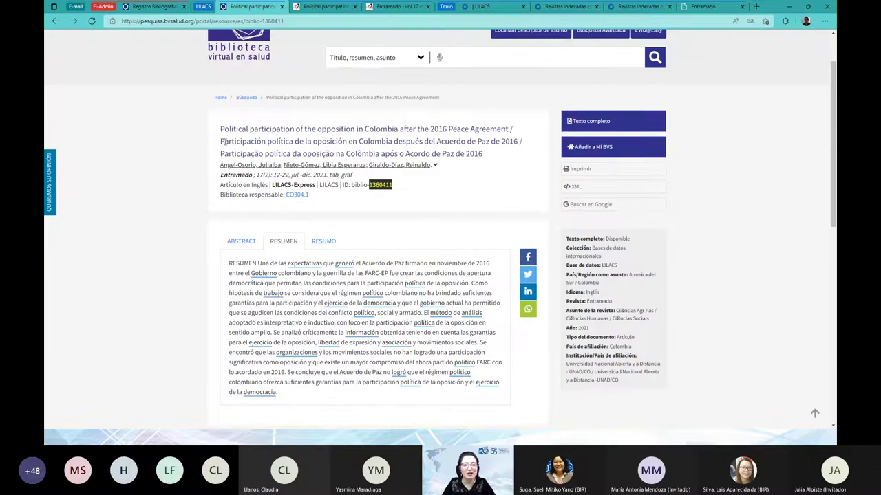
left_click(160, 7)
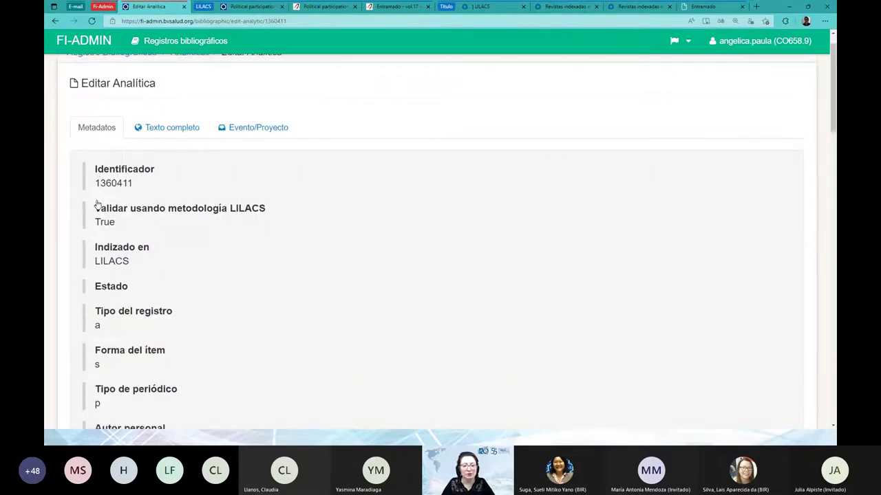
scroll(97, 204, "down", 2)
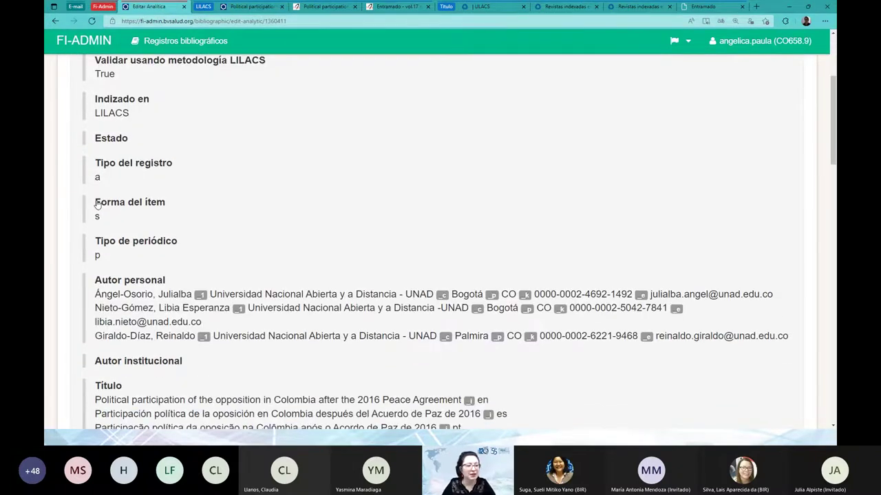
scroll(88, 187, "up", 1)
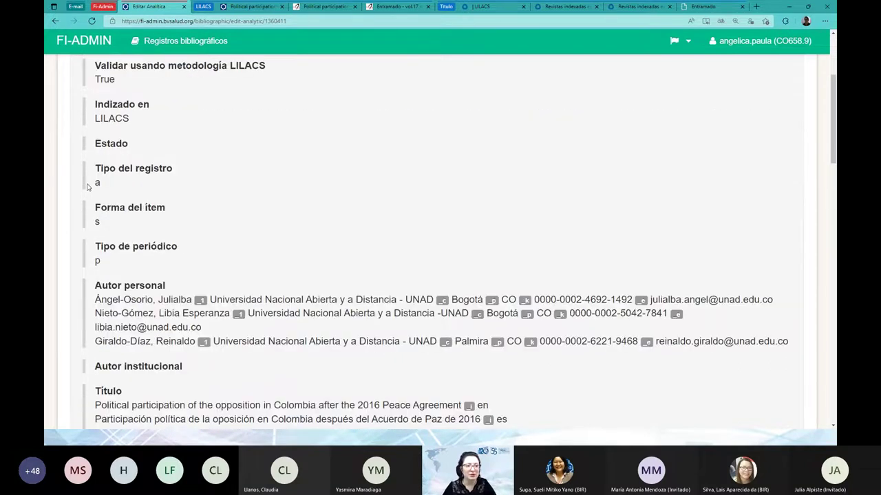
scroll(88, 186, "up", 3)
Return to the Nueva Analítica form for Entramado 17, 2022 and open the Autor personal field assistant, moved clear of the field labels
key("alt+Left")
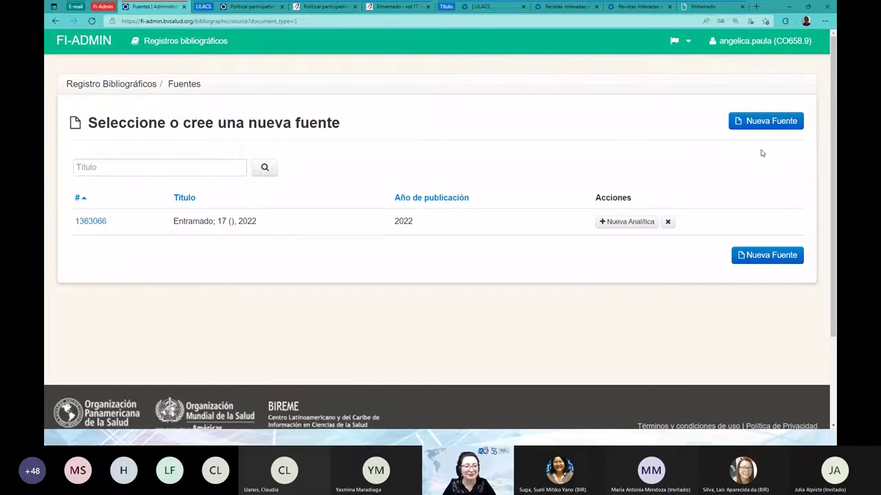
key("alt+Right")
scroll(419, 180, "down", 5)
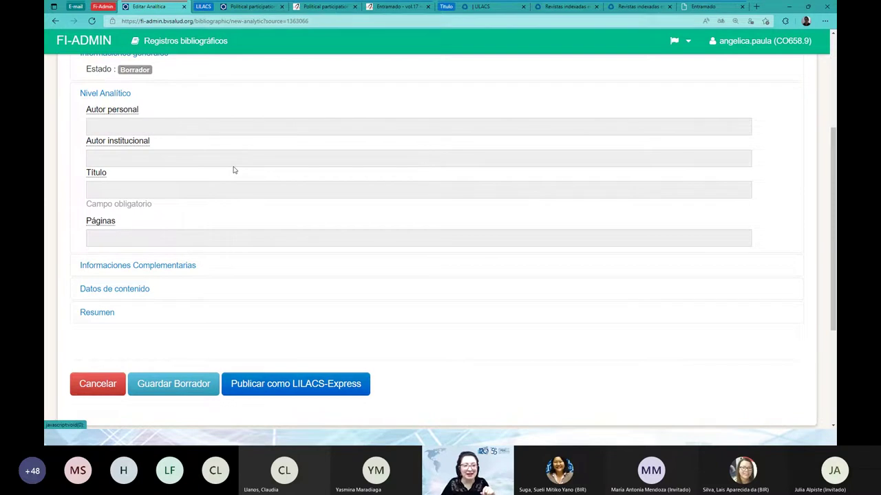
left_click(206, 133)
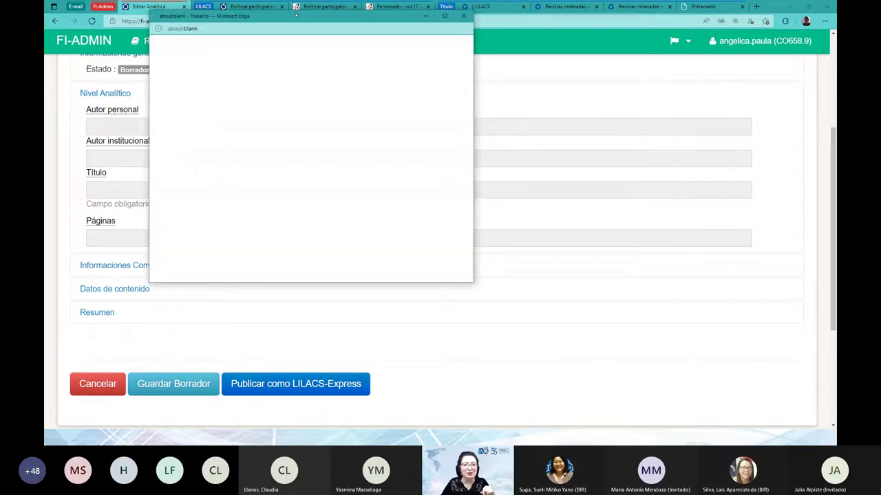
left_click_drag(296, 14, 425, 42)
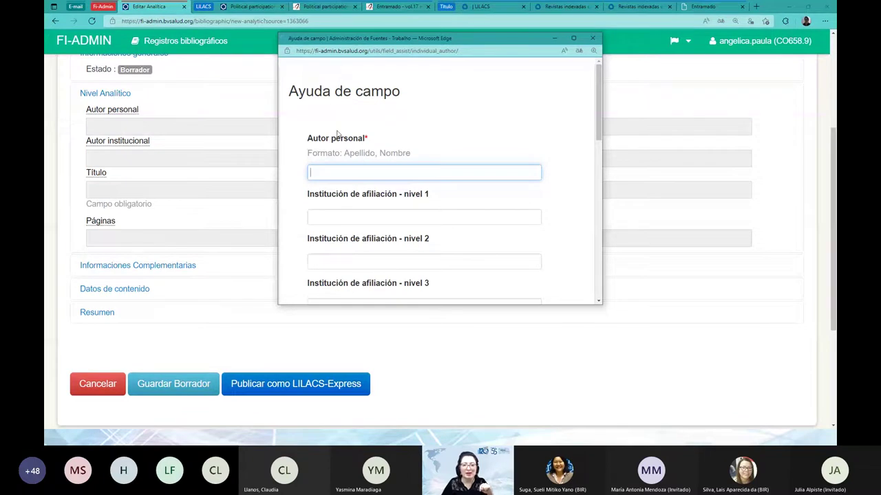
Review the Autor personal entry fields, from the name format through the affiliation levels to the researcher identifiers
scroll(365, 136, "down", 1)
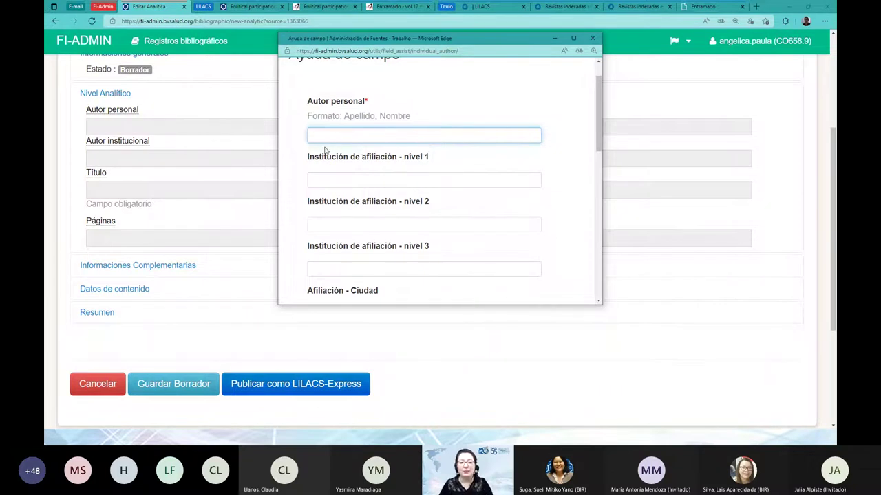
scroll(448, 113, "down", 3)
scroll(448, 114, "down", 3)
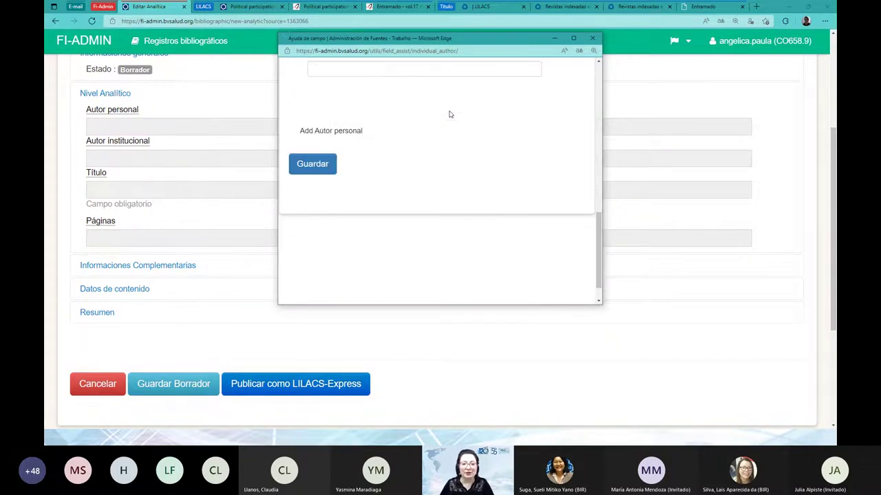
left_click(308, 136)
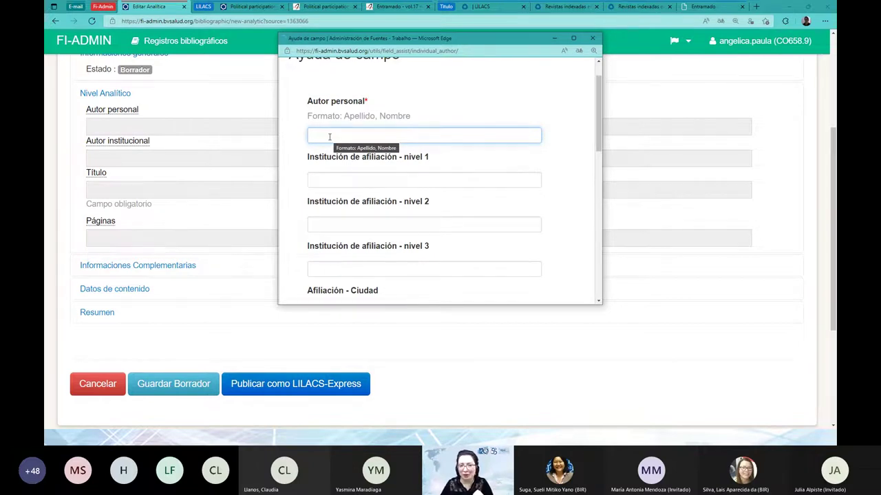
scroll(372, 134, "down", 3)
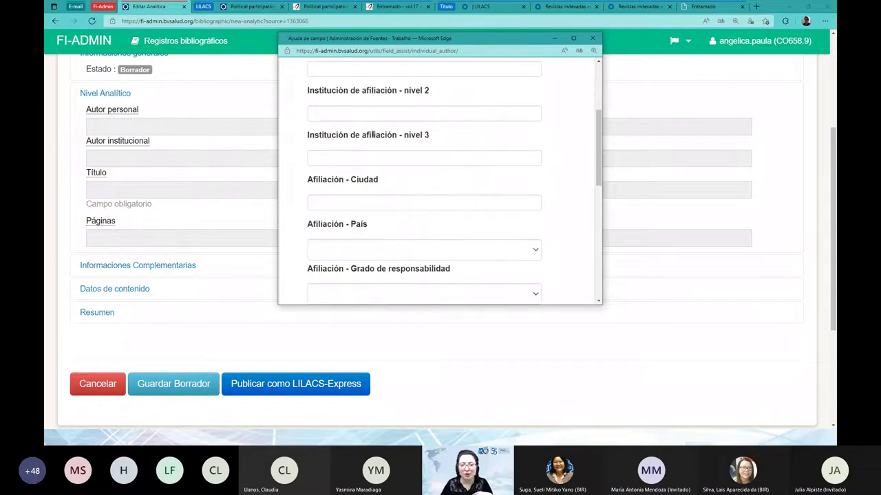
scroll(347, 207, "down", 5)
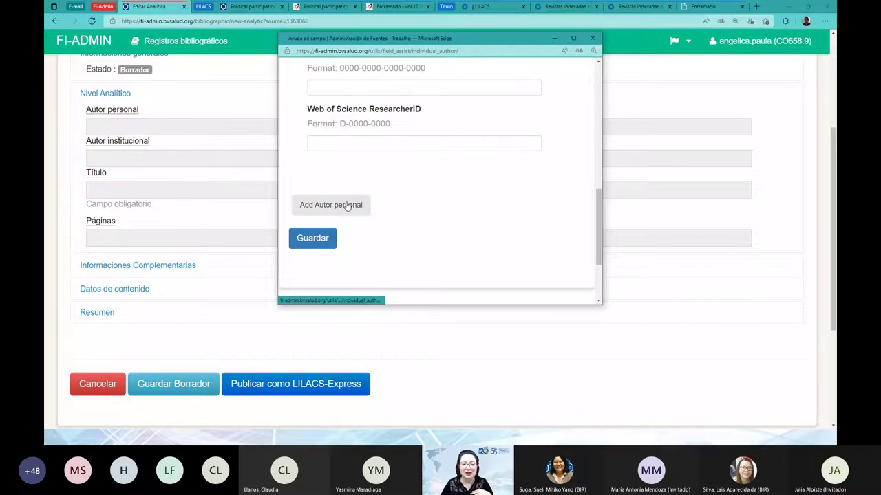
Add a second personal author block in the field assistant and look over its empty fields
left_click(348, 205)
scroll(454, 216, "down", 5)
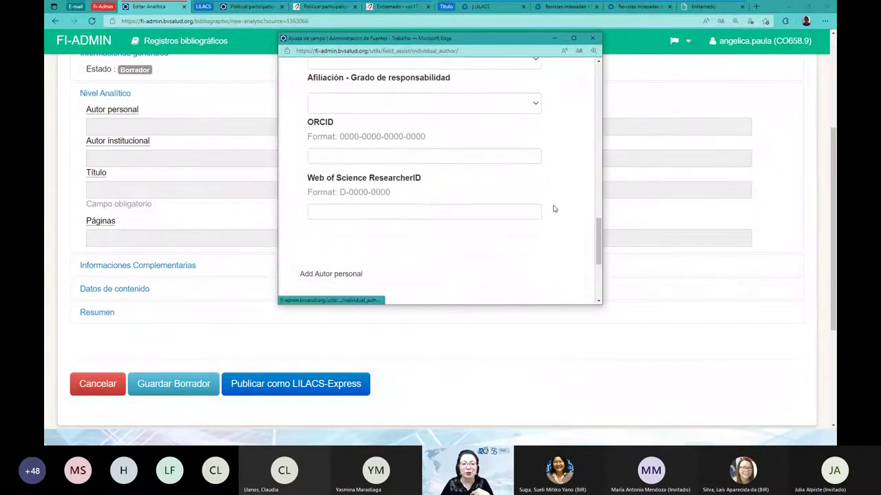
scroll(387, 120, "up", 2)
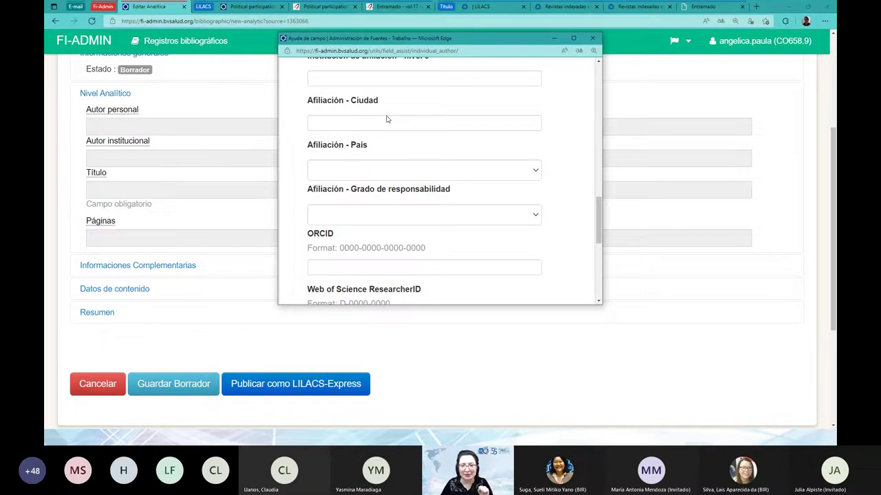
scroll(387, 119, "up", 3)
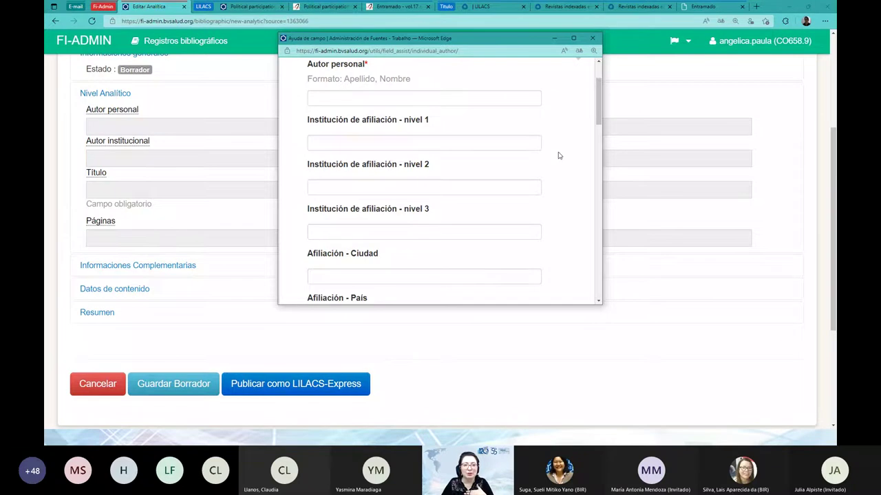
Expand the authors' affiliations in the article's portal record and highlight the first author's institution
left_click(249, 7)
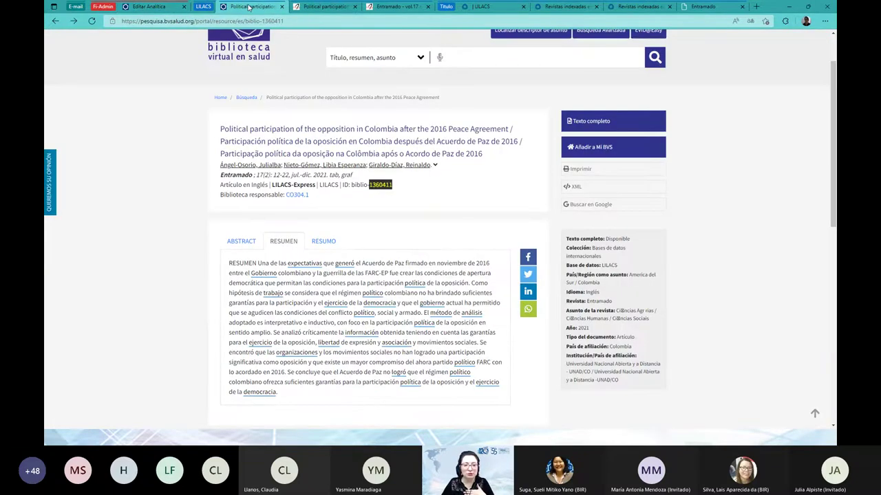
left_click(331, 169)
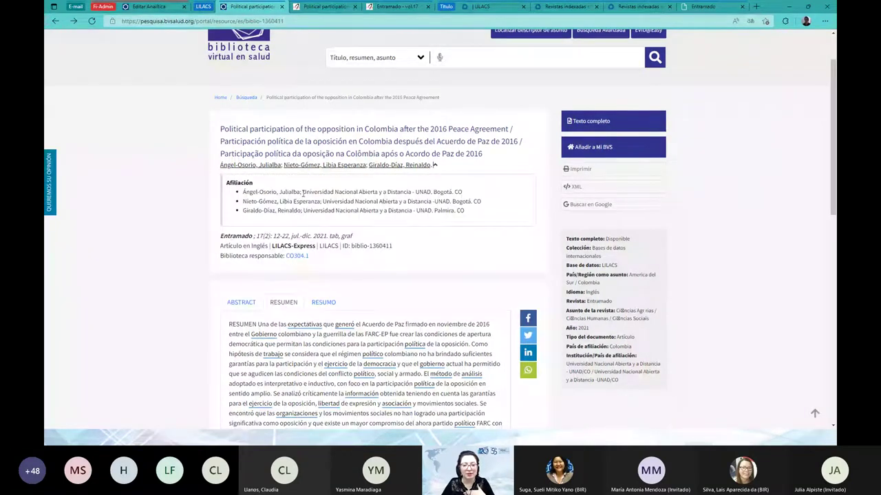
left_click_drag(303, 192, 411, 192)
Bring back the Autor personal field assistant and examine the affiliation fields, the Afiliación - País options and the ORCID field
left_click(153, 7)
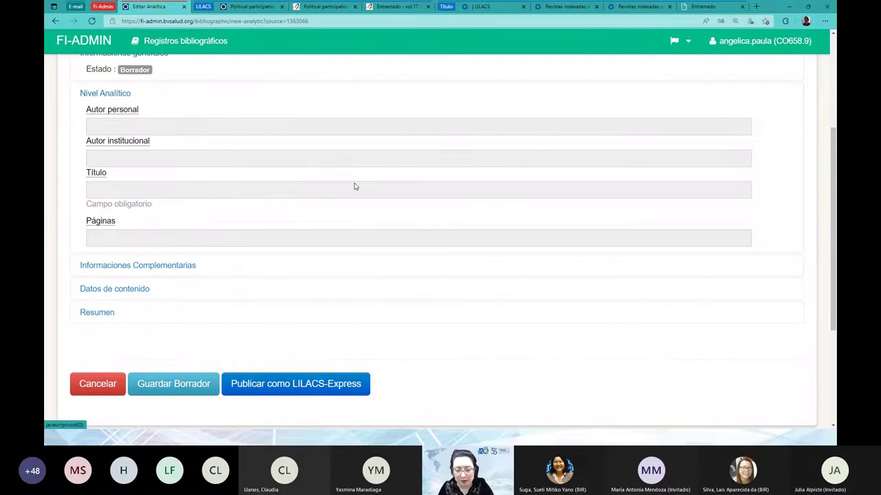
key("super")
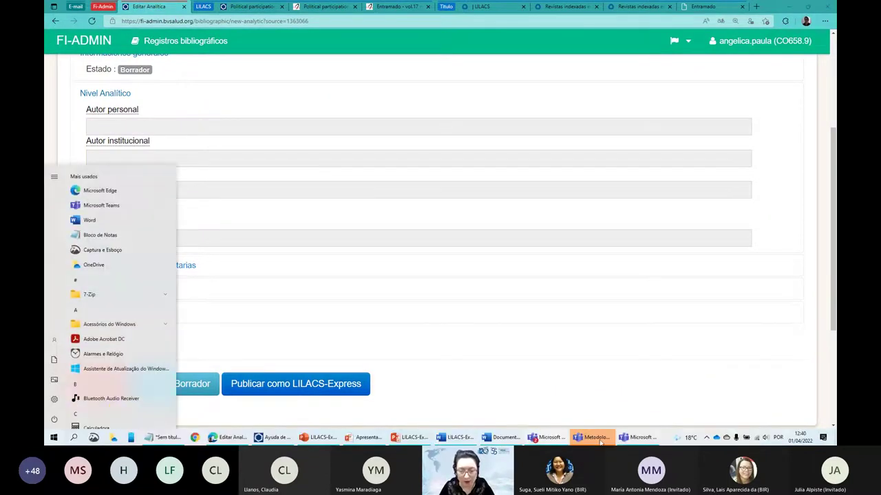
left_click(275, 438)
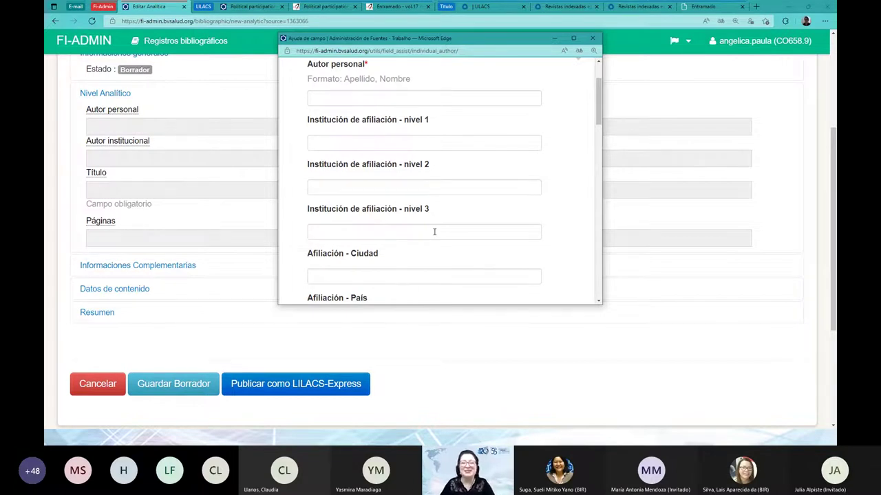
scroll(423, 235, "down", 1)
scroll(412, 239, "down", 1)
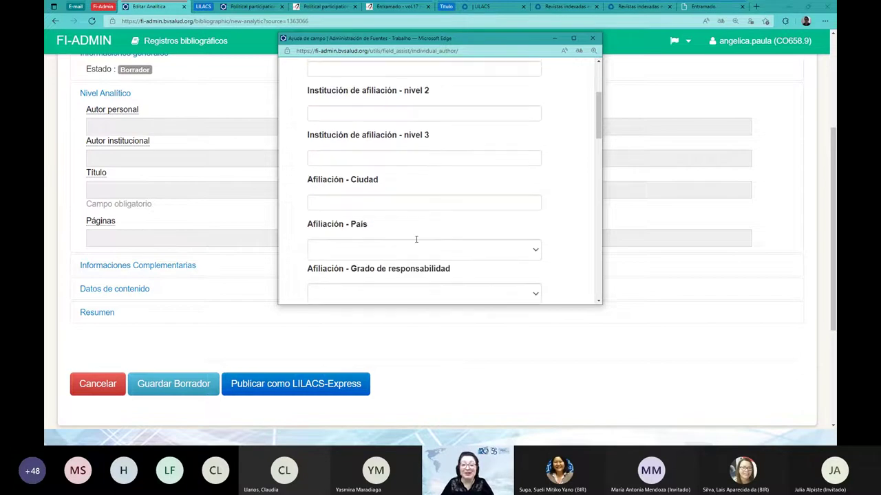
left_click(533, 249)
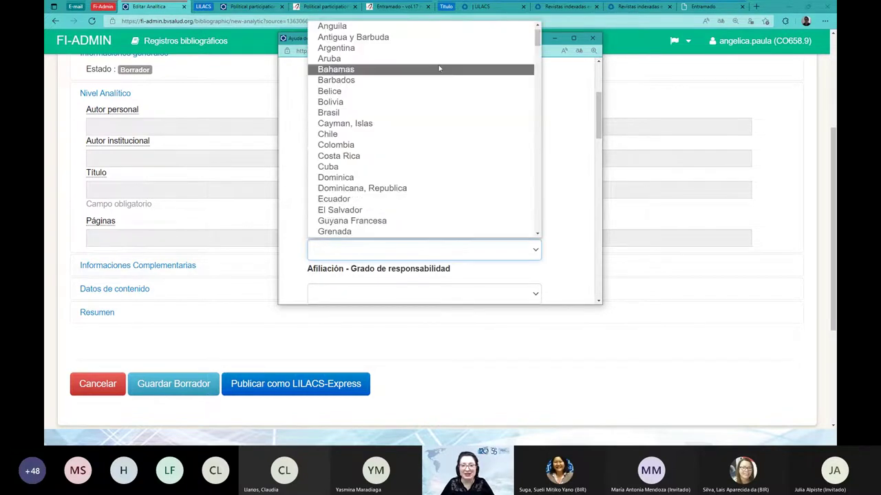
left_click(562, 180)
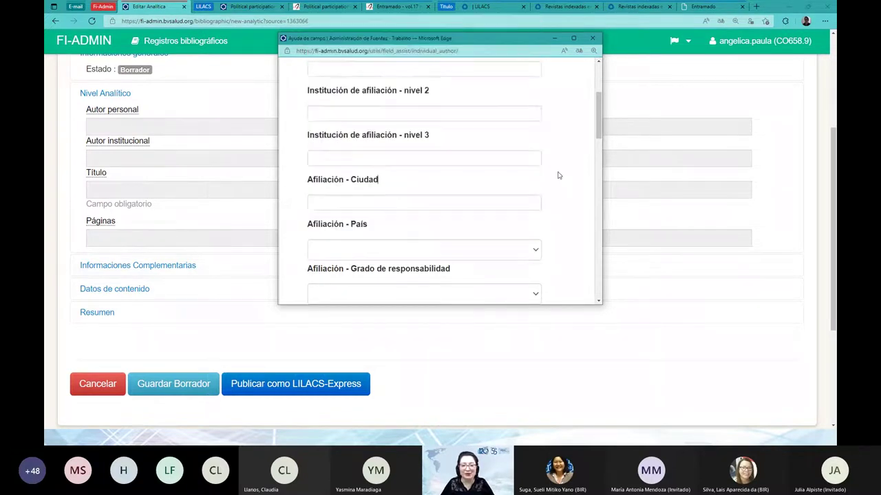
scroll(562, 174, "down", 2)
scroll(357, 179, "down", 1)
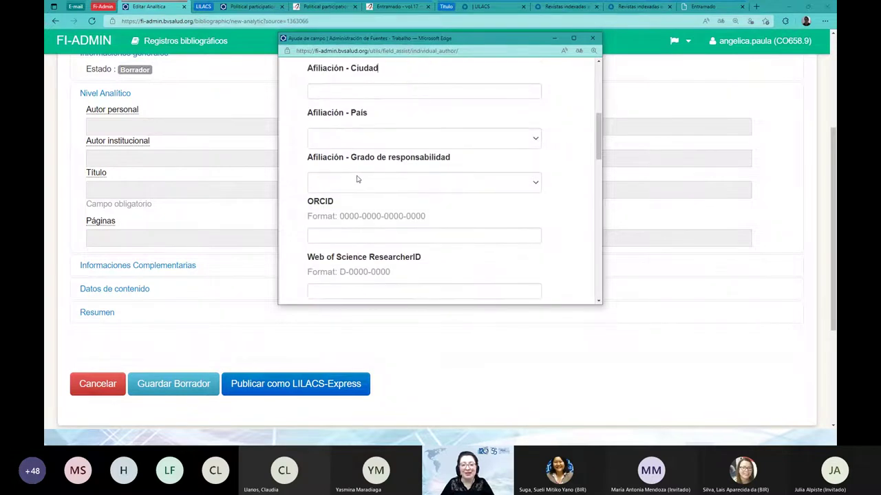
Browse the Afiliación - Grado de responsabilidad options in the field assistant without choosing one
left_click(538, 184)
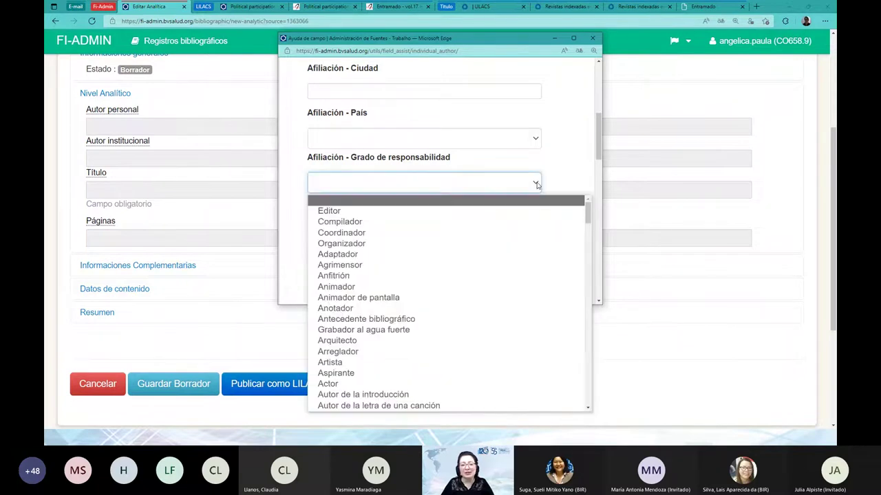
scroll(377, 302, "down", 7)
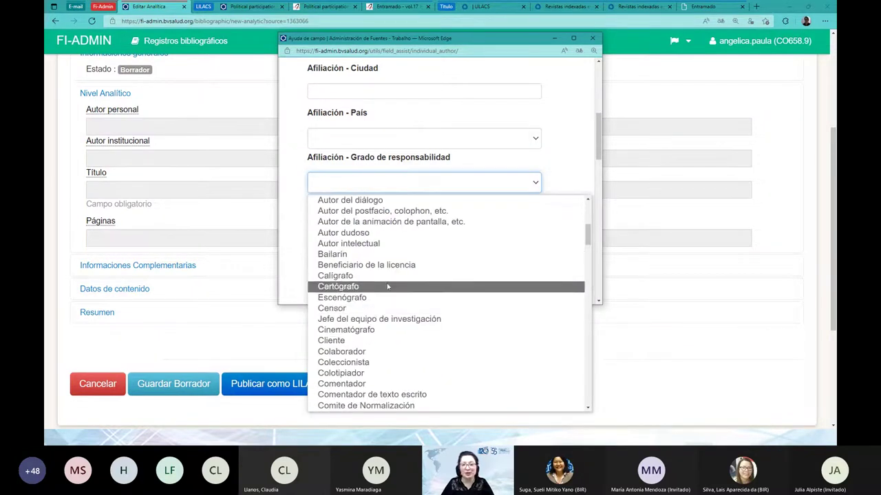
scroll(389, 285, "up", 7)
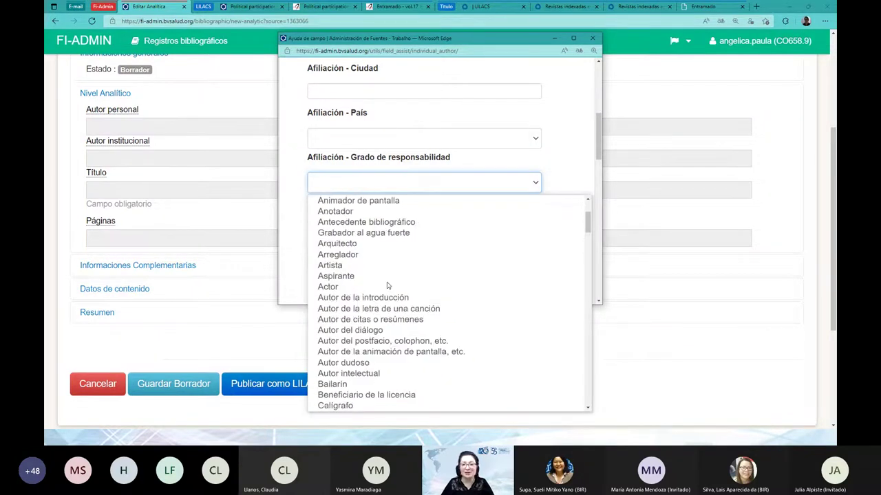
left_click(562, 169)
Examine the ORCID field, highlighting its number format, and the Web of Science ResearcherID field, and close the field assistant
scroll(533, 185, "down", 2)
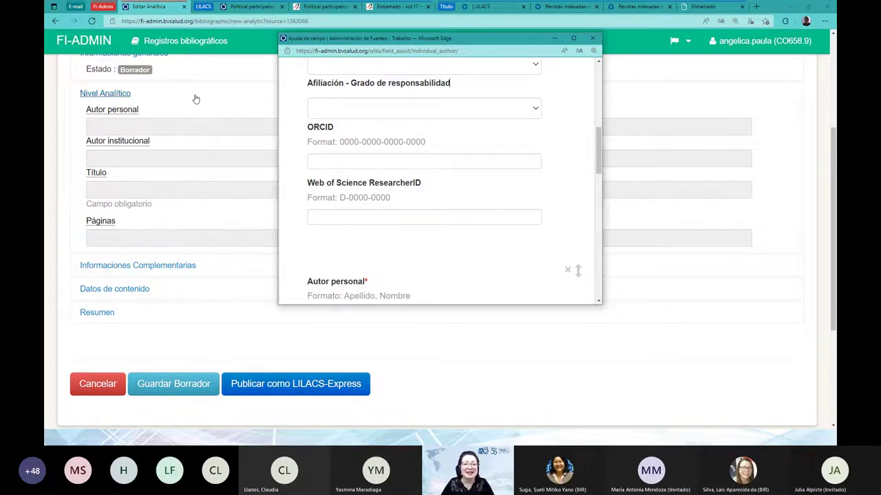
left_click_drag(308, 130, 340, 128)
left_click(338, 151)
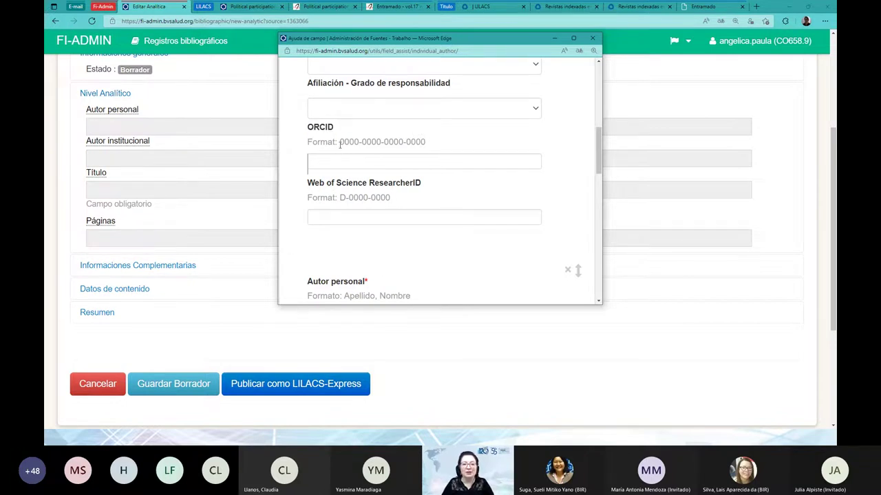
left_click(318, 162)
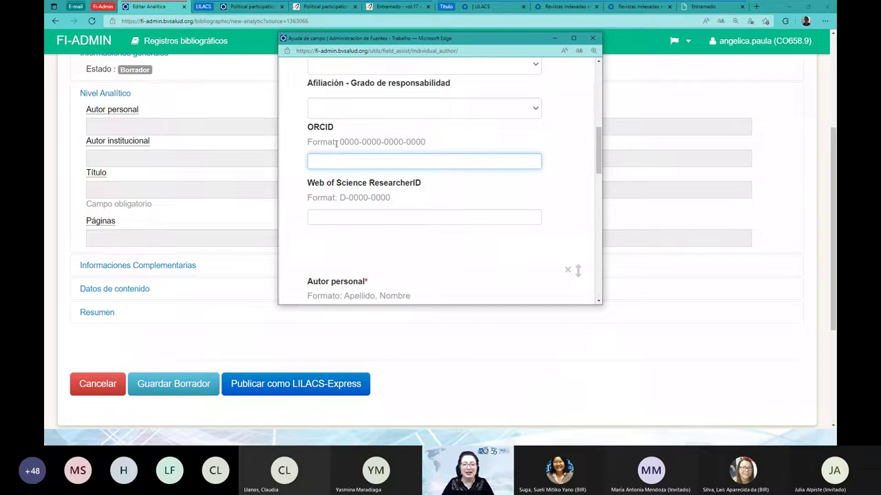
left_click_drag(339, 142, 426, 146)
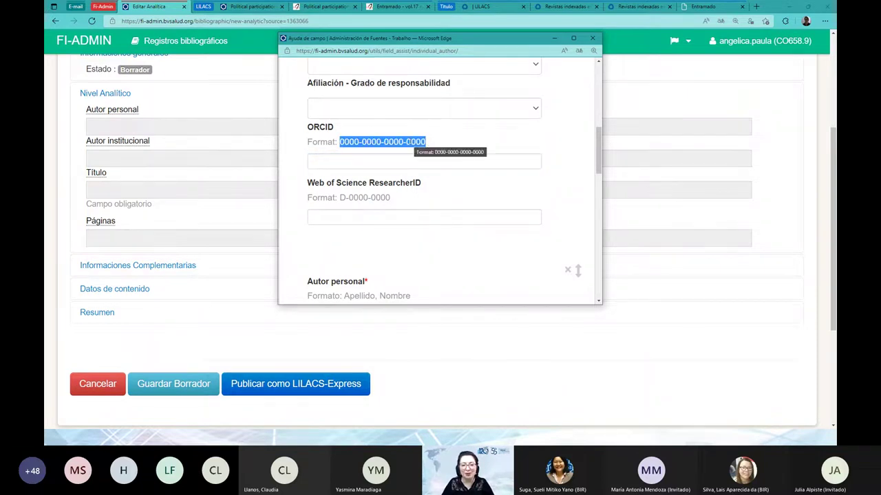
left_click(335, 217)
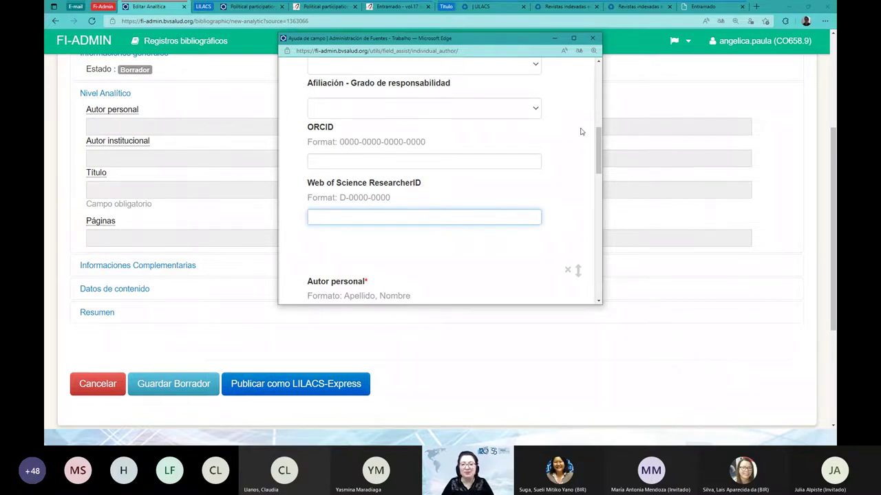
left_click(592, 38)
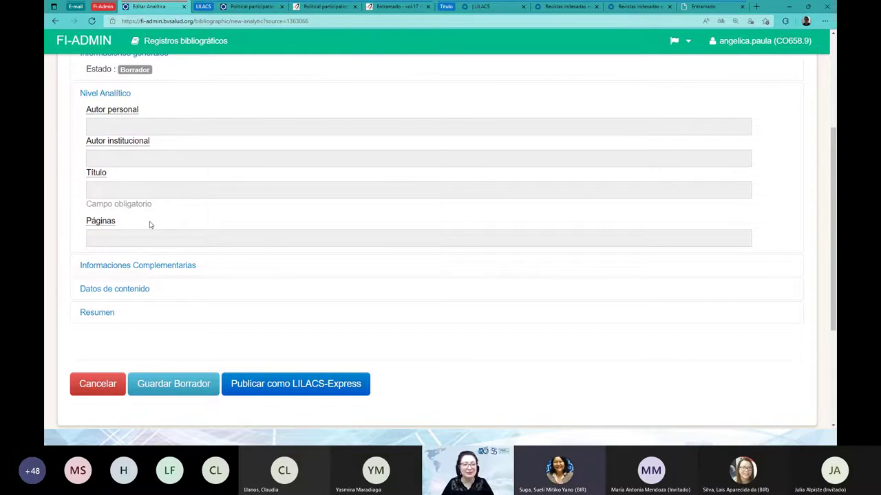
Check the Autor personal help text, reopen the field assistant and highlight the mandatory asterisk beside Autor personal
left_click(118, 112)
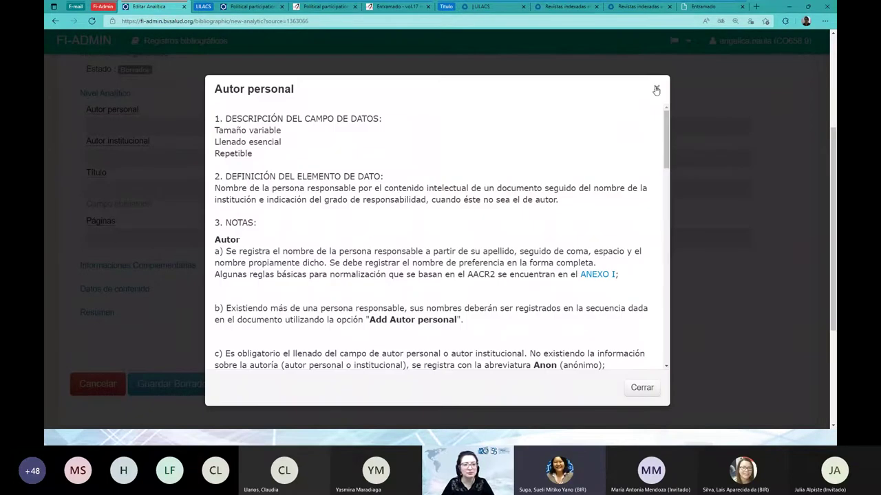
left_click(656, 90)
left_click_drag(311, 27, 429, 59)
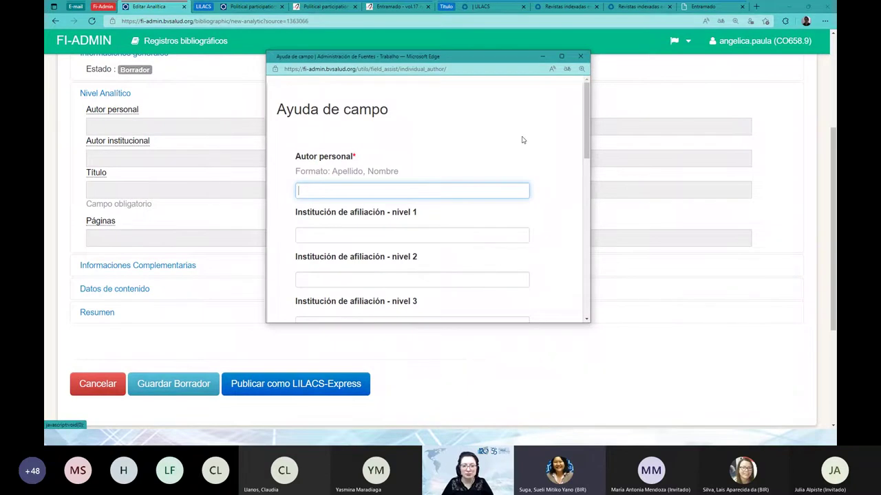
scroll(522, 140, "down", 1)
scroll(521, 139, "down", 1)
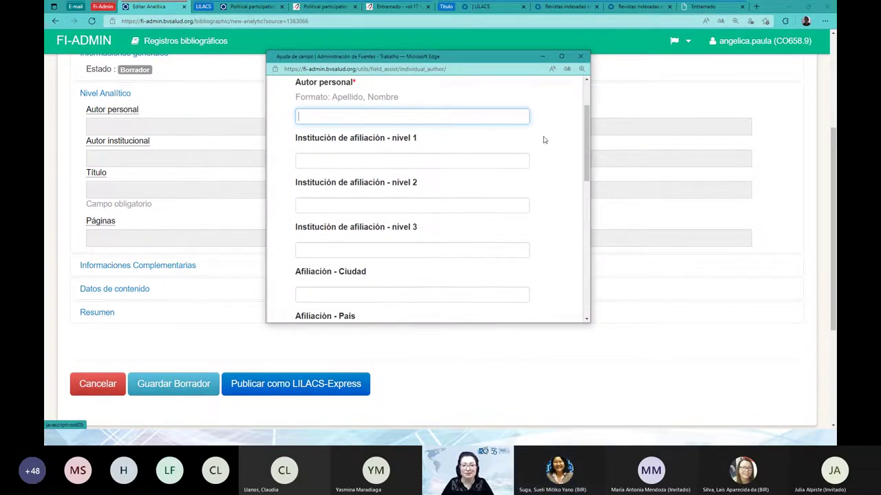
scroll(543, 140, "up", 1)
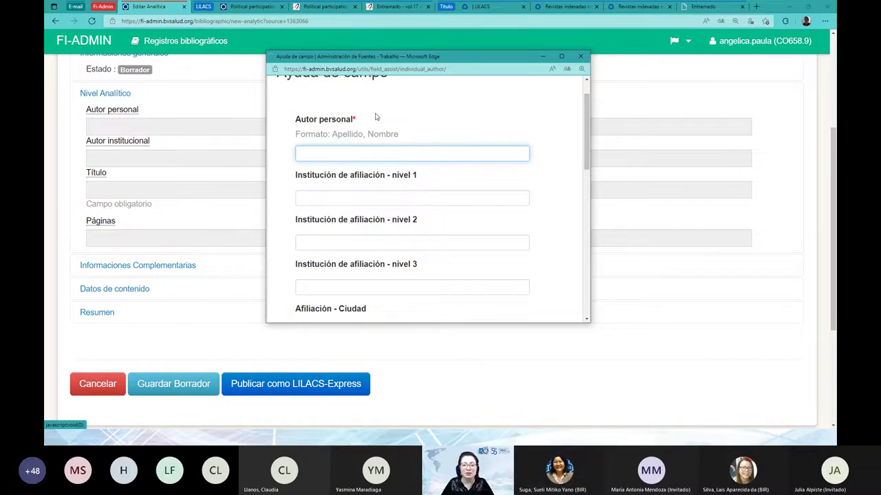
left_click_drag(376, 117, 353, 120)
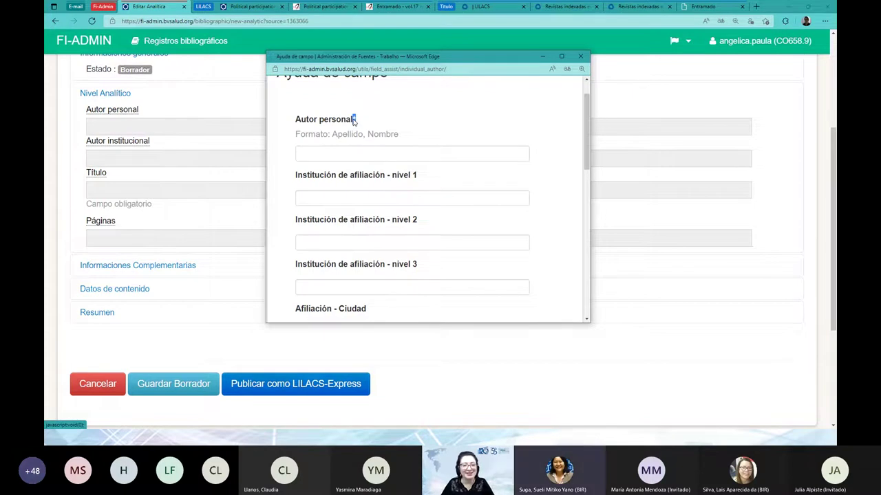
left_click(403, 120)
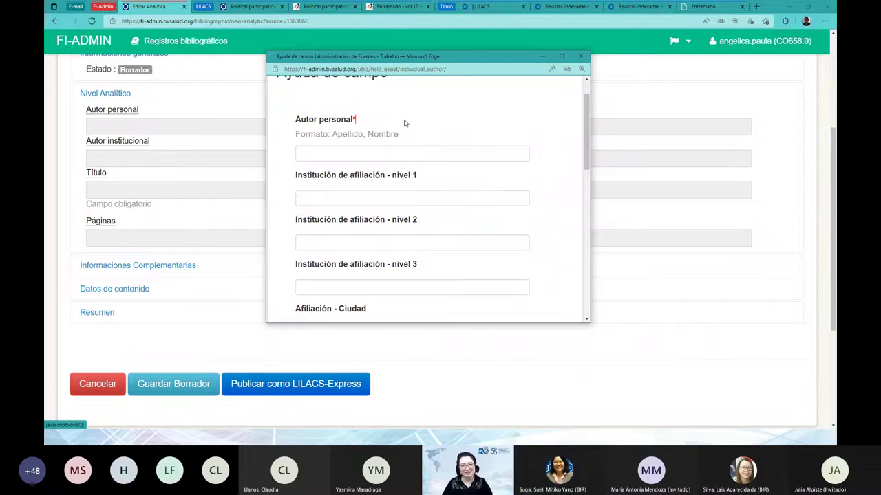
double_click(354, 119)
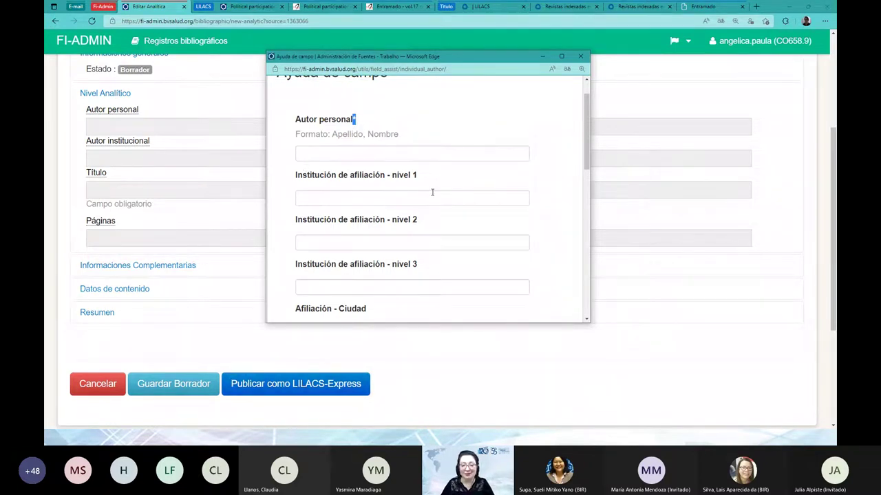
left_click(423, 118)
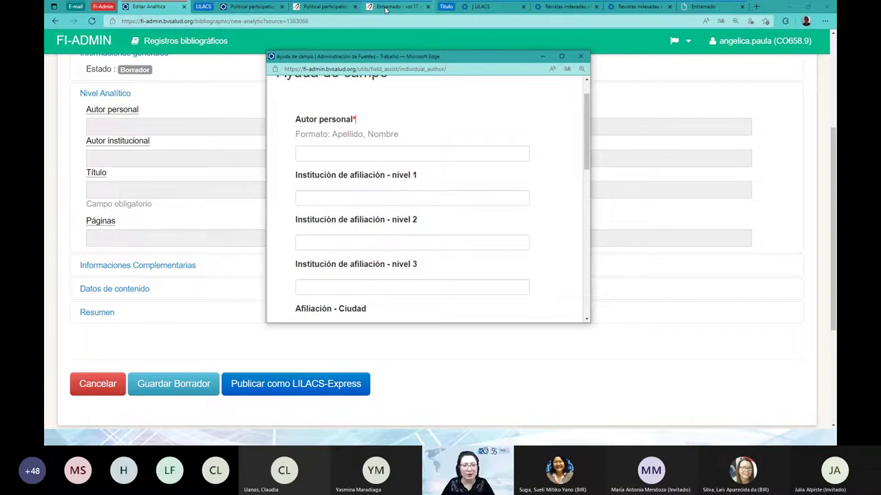
Show the article's SciELO page and highlight the second author's name in the author list
left_click(326, 8)
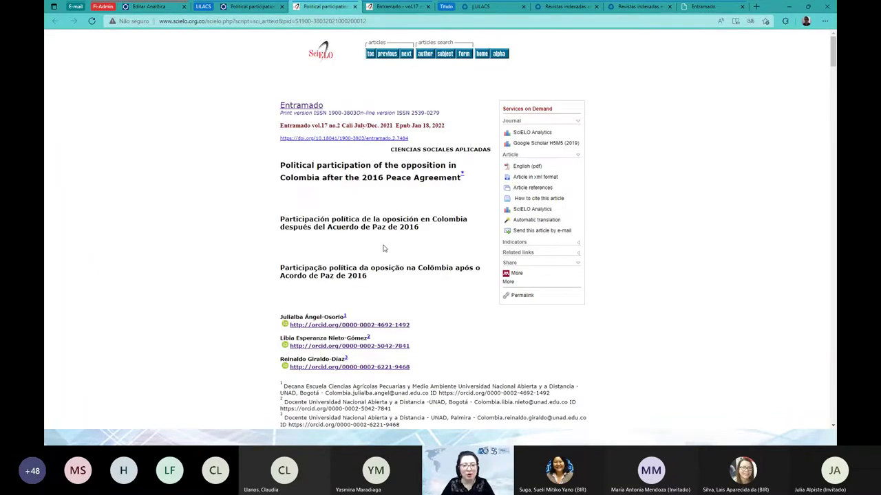
scroll(384, 248, "down", 3)
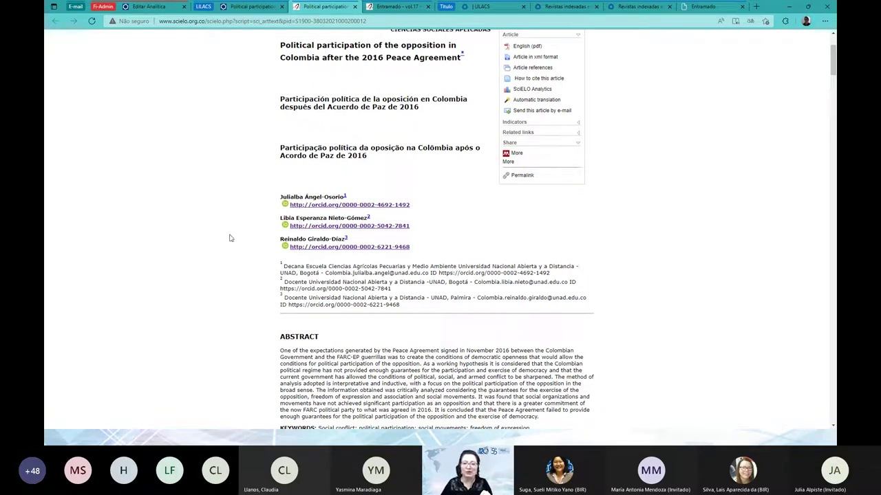
left_click_drag(281, 217, 372, 216)
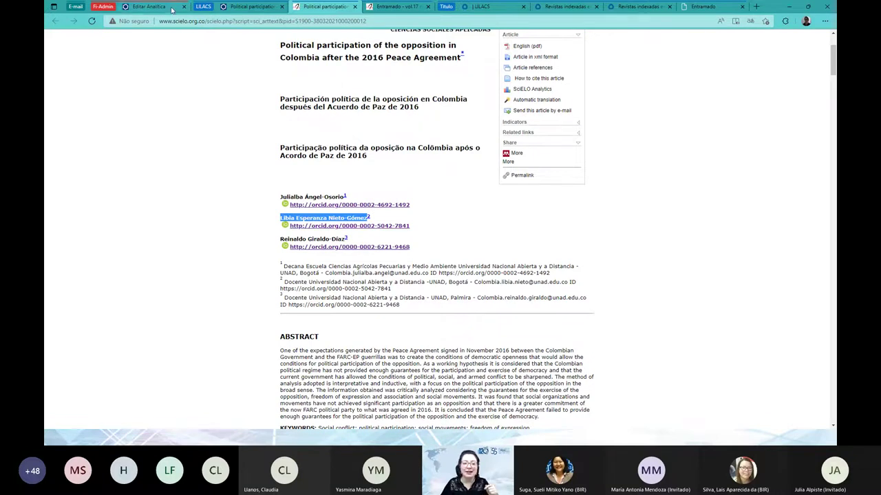
Return to the Autor personal field assistant, look over the affiliation fields once more and close it
left_click(148, 6)
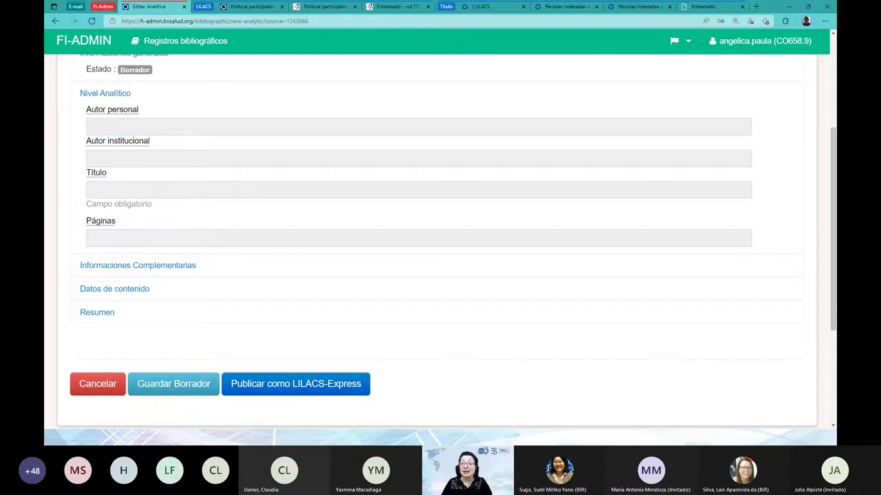
key("alt+Tab")
scroll(460, 236, "down", 1)
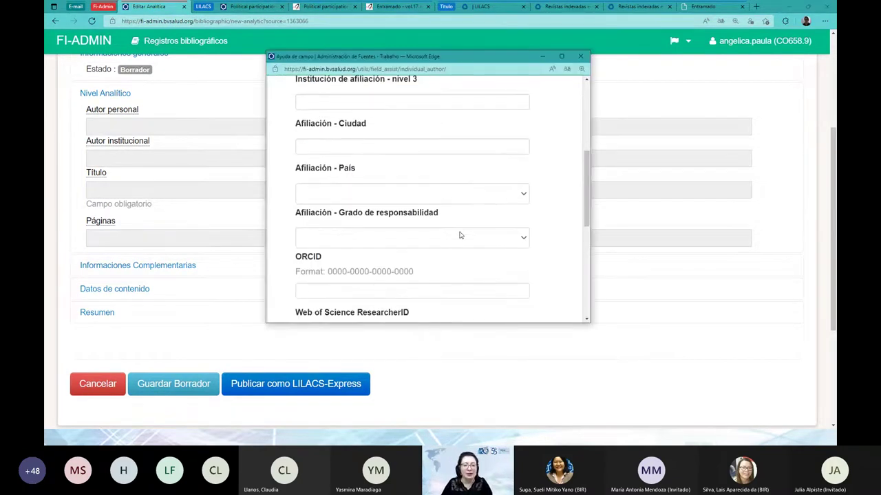
scroll(540, 93, "up", 10)
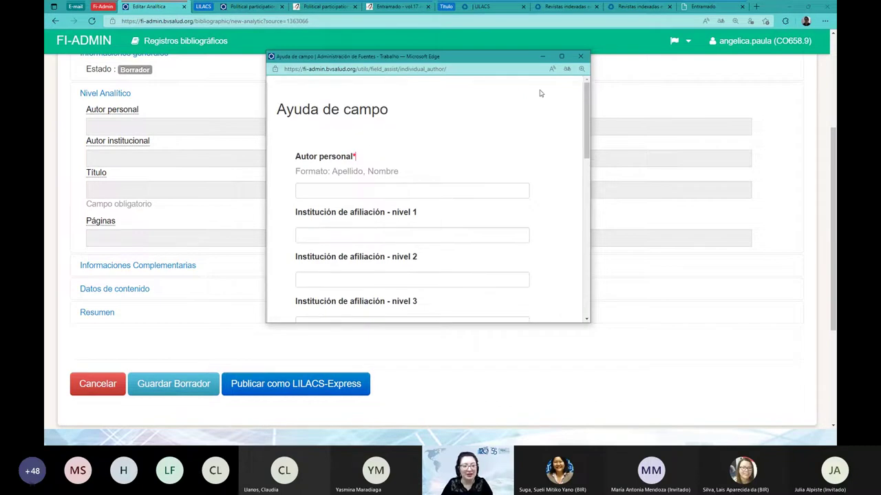
left_click(580, 55)
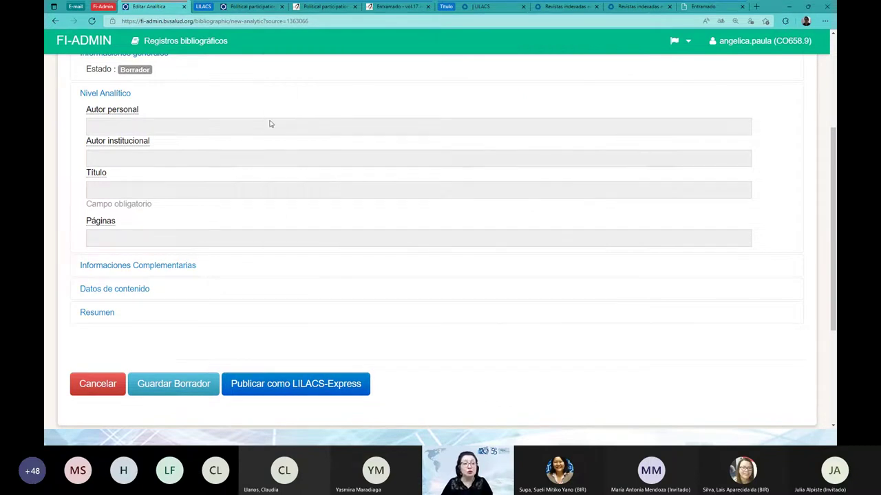
Read the Autor institucional help text, highlighting note e about editorials written by the Comité Editorial, and close it
left_click(138, 143)
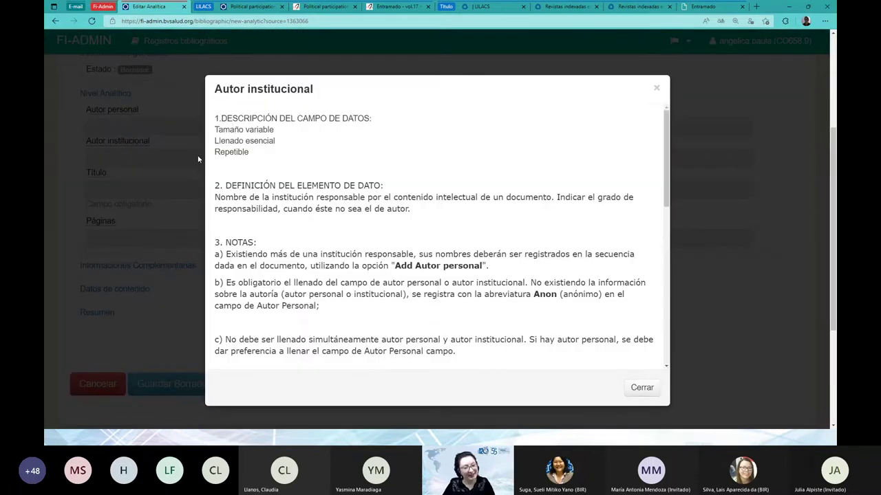
scroll(397, 184, "down", 1)
scroll(397, 184, "down", 4)
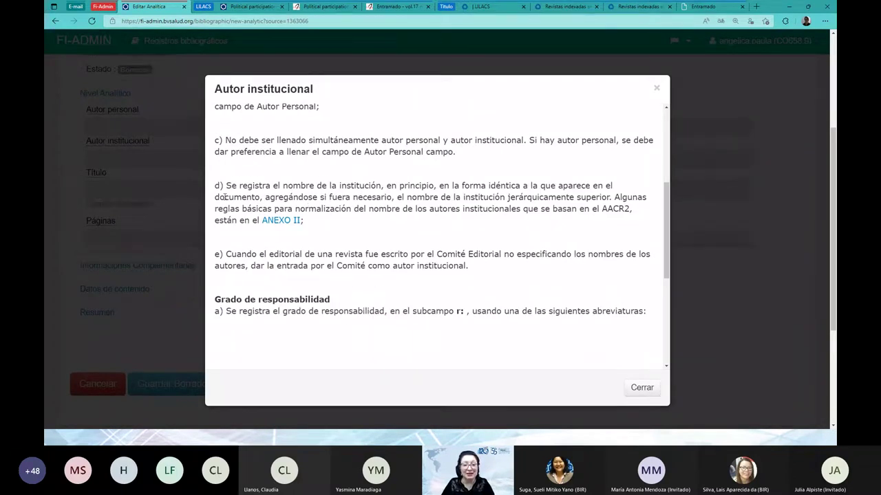
scroll(224, 197, "down", 2)
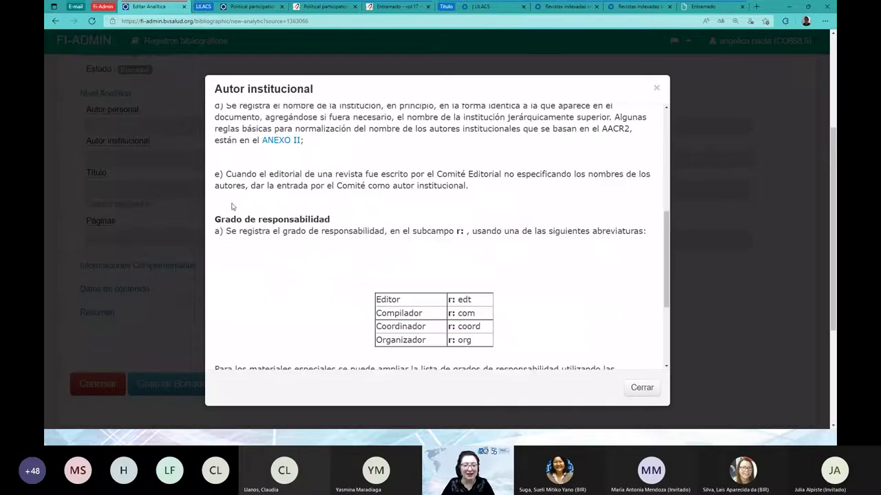
left_click_drag(227, 176, 473, 191)
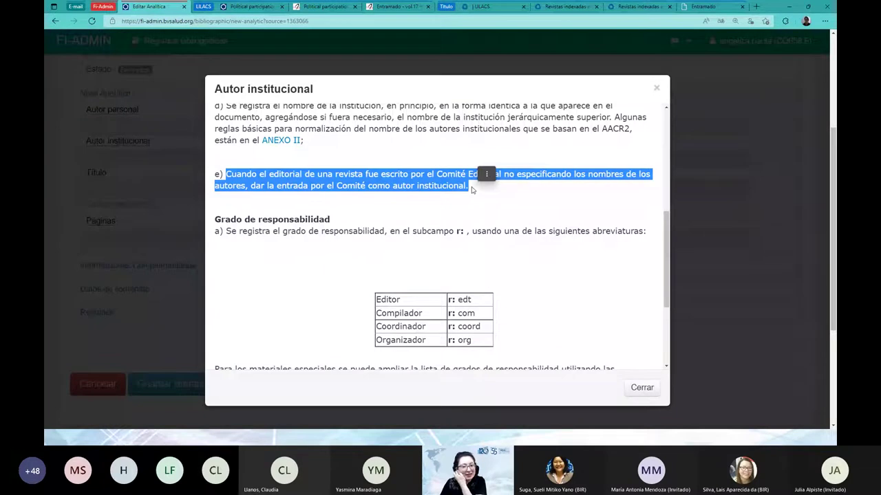
left_click(485, 196)
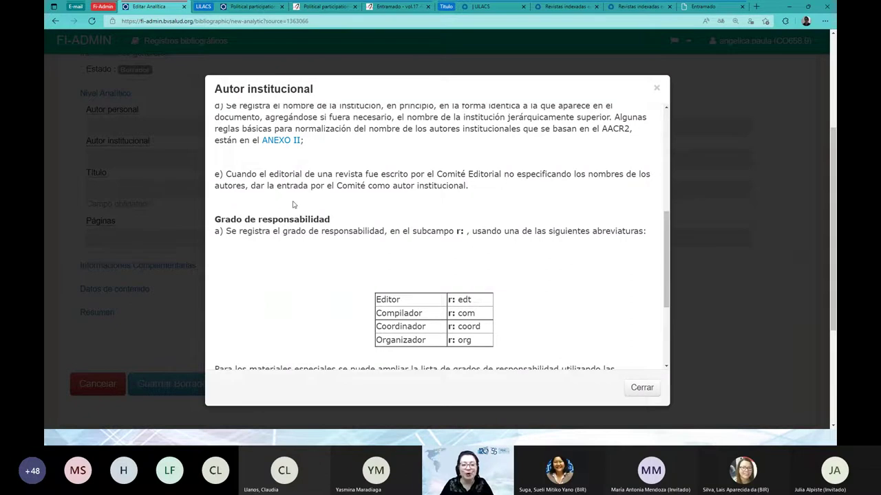
left_click(658, 91)
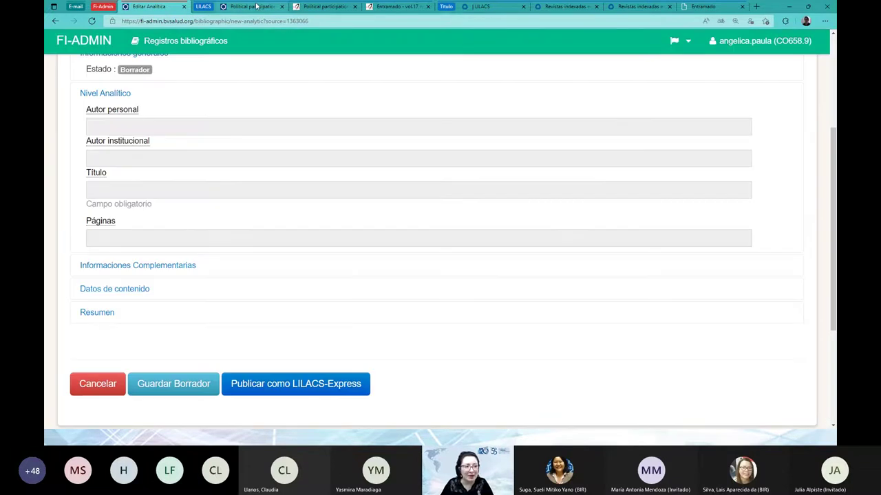
Open the portal record of the Entramado editorial "Investigación para la transformación digital" and expand the affiliation of Cuerpo Editorial Entramado
left_click(251, 6)
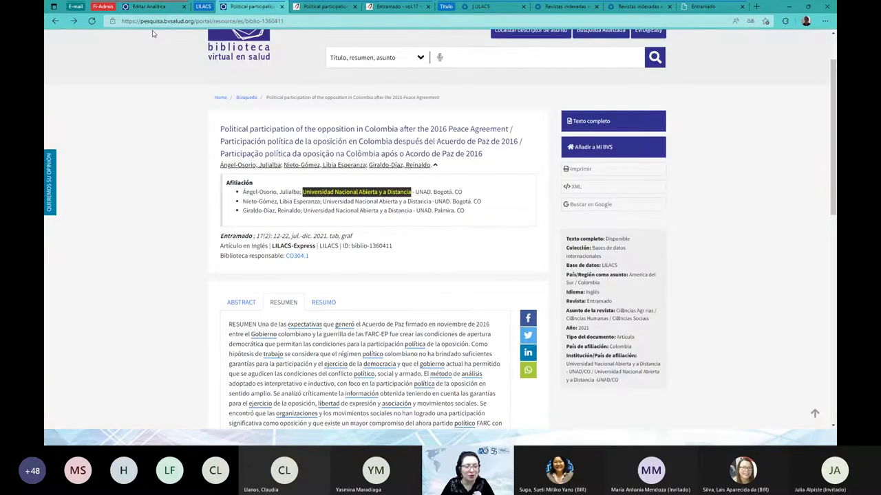
left_click(55, 21)
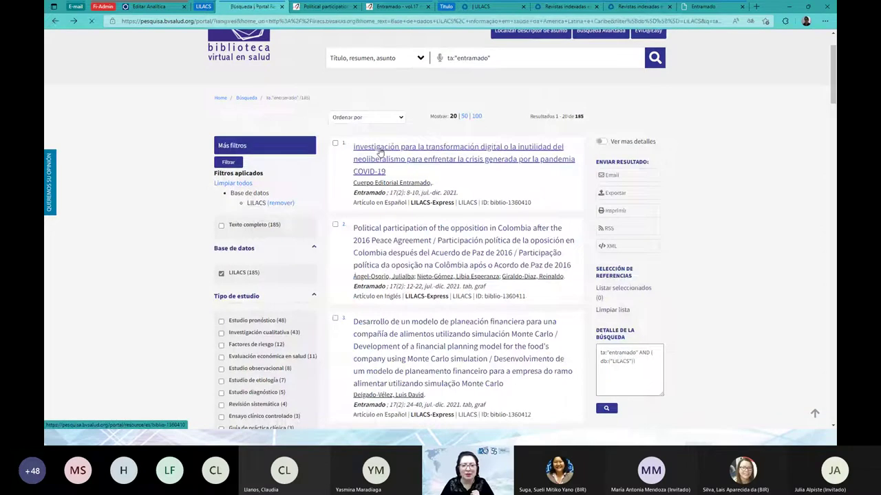
left_click(379, 151)
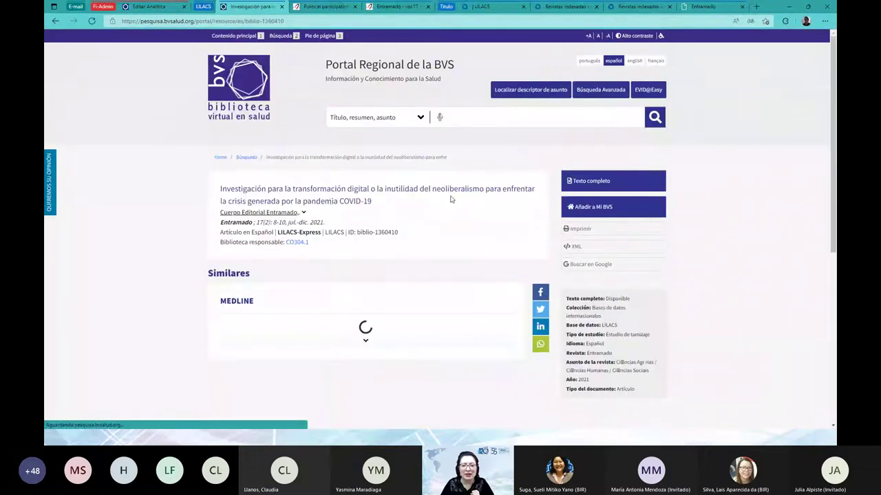
scroll(451, 200, "down", 1)
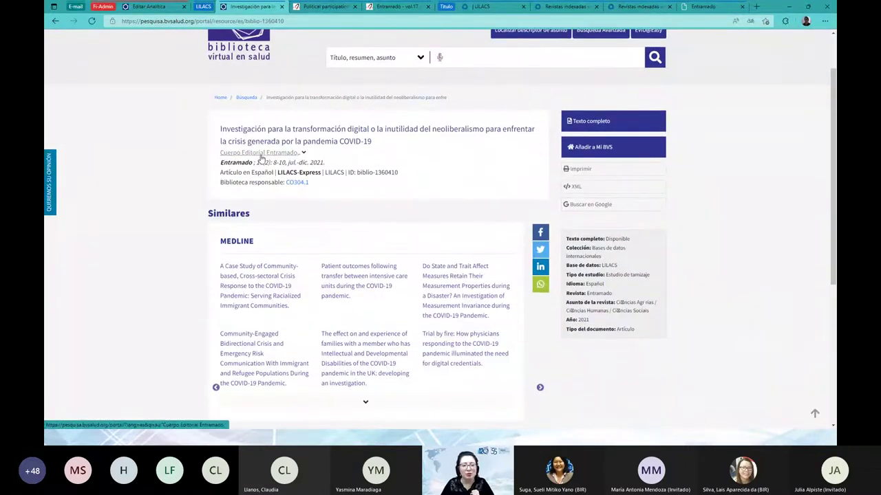
left_click(274, 156)
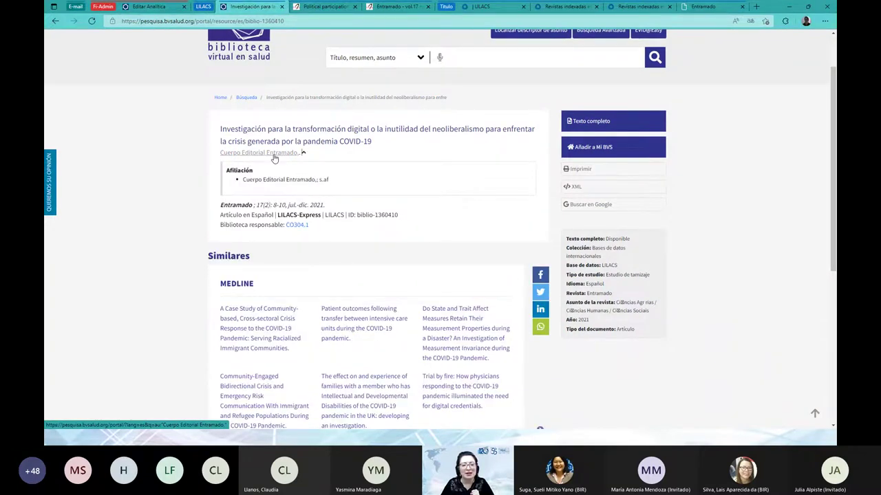
Highlight the author Cuerpo Editorial Entramado in the portal record and return to the FI-Admin analytic form
left_click_drag(217, 153, 303, 155)
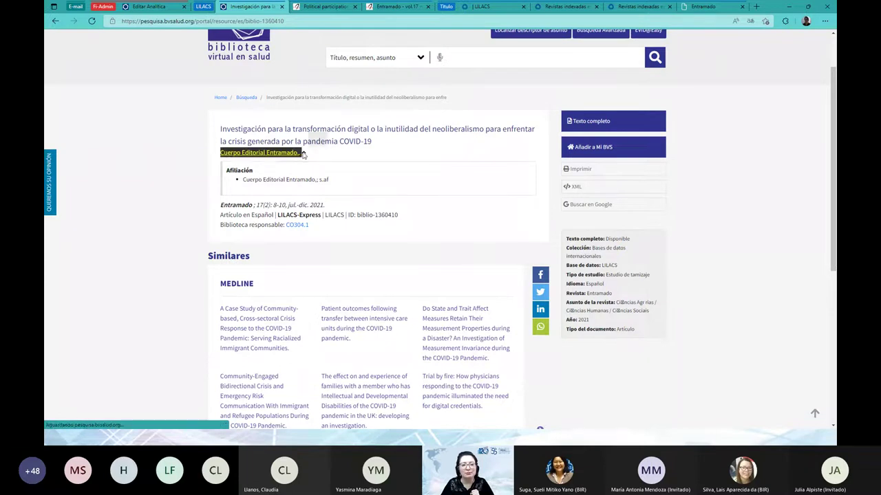
left_click(165, 8)
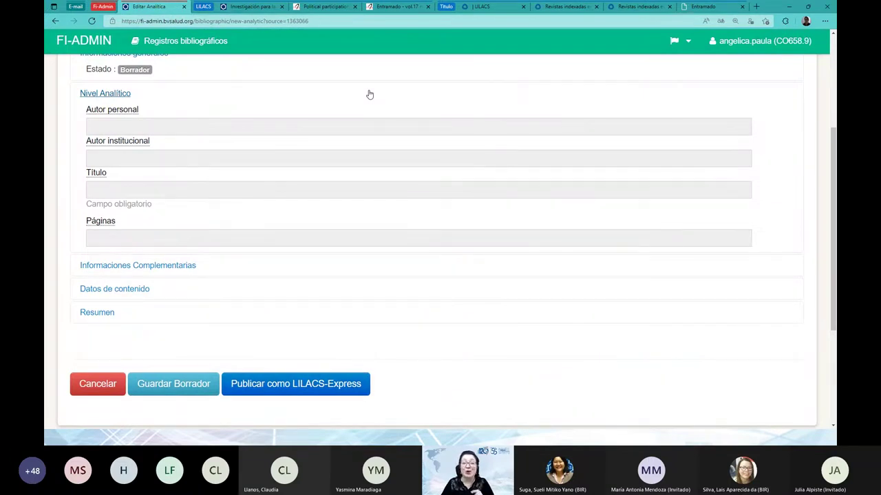
Search the web in a new browser tab for "guia selección documentos lilacs" and look through the results
left_click(757, 7)
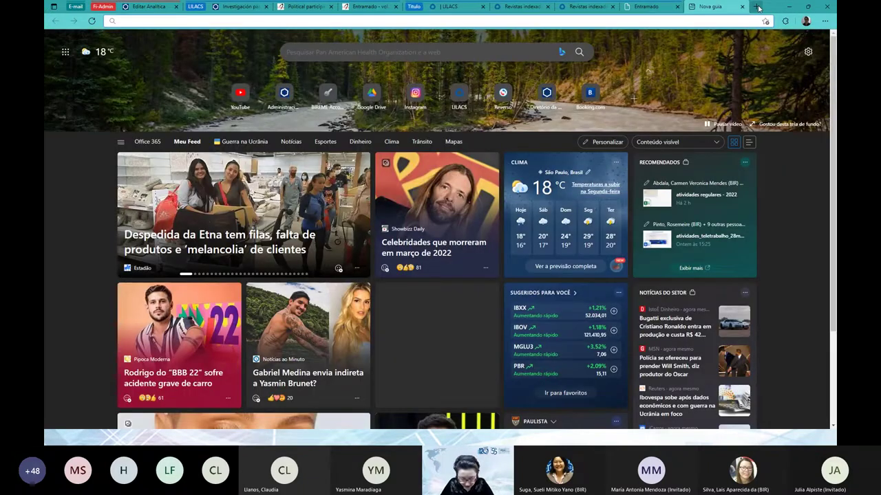
type("gui")
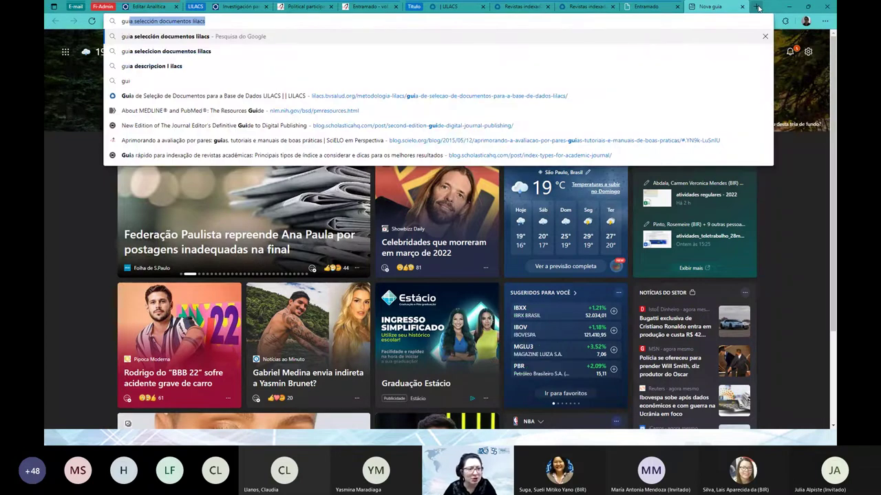
left_click(208, 36)
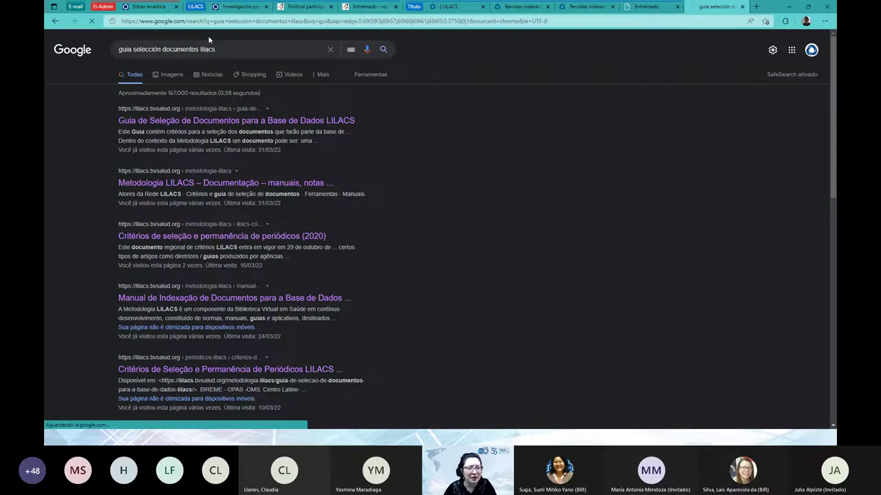
scroll(208, 39, "down", 1)
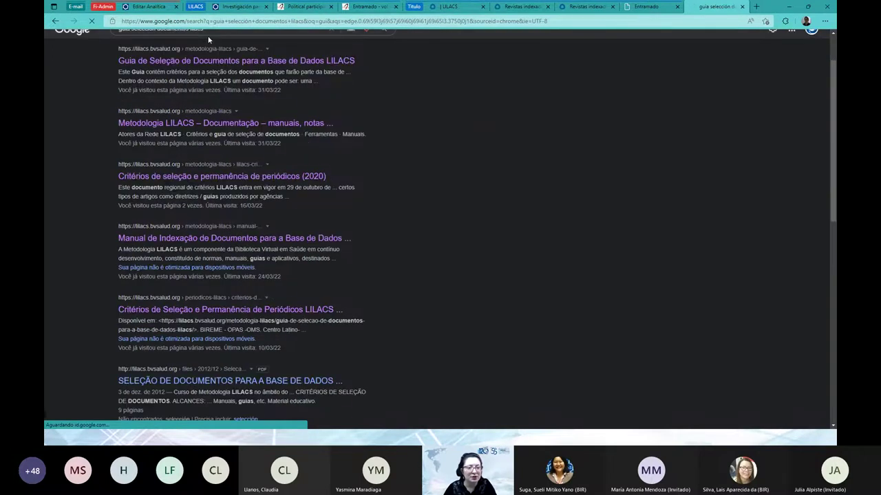
Go to the LILACS methodology page of guides, manuals and technical notes and open the full text of the Guía de Selección de Documentos
left_click(220, 21)
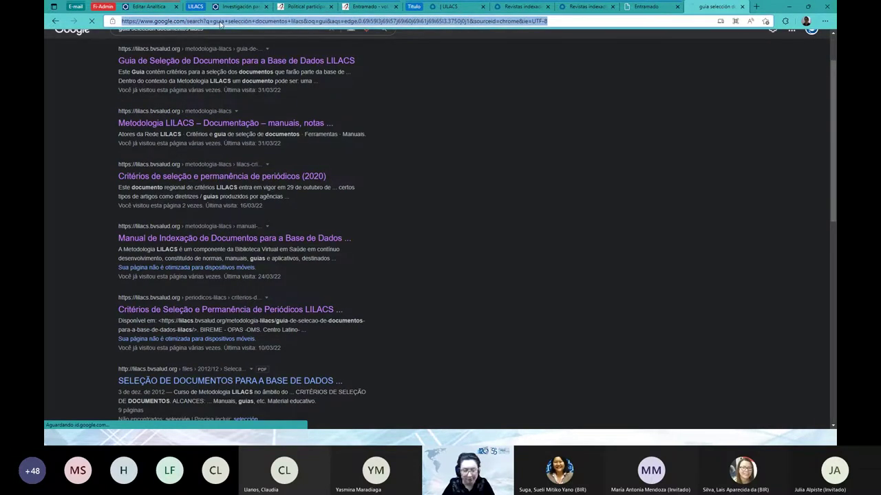
type("manu")
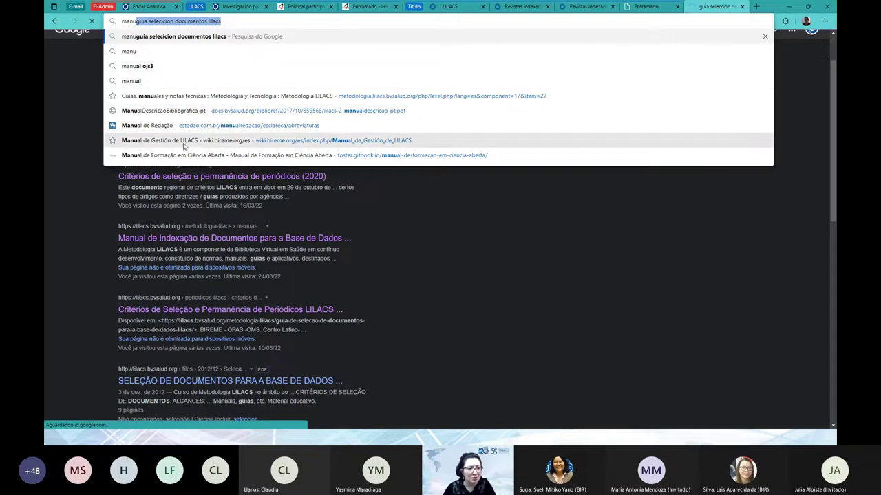
left_click(173, 95)
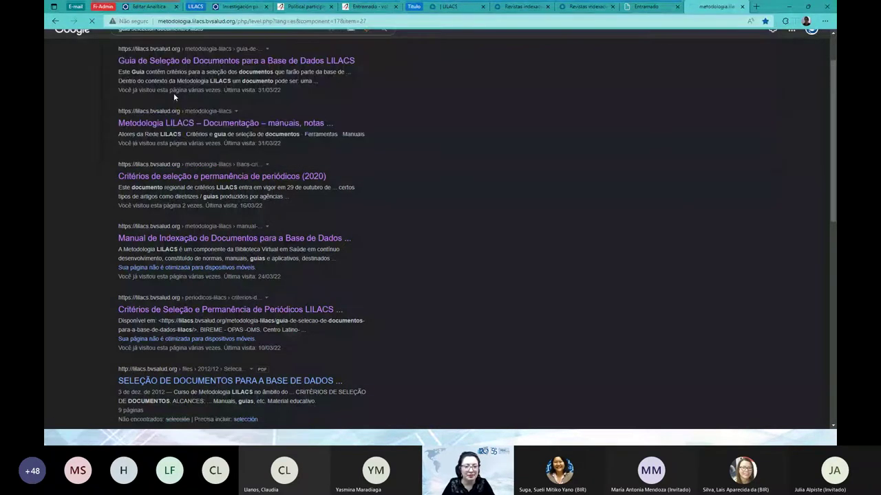
scroll(346, 155, "down", 3)
scroll(346, 155, "down", 1)
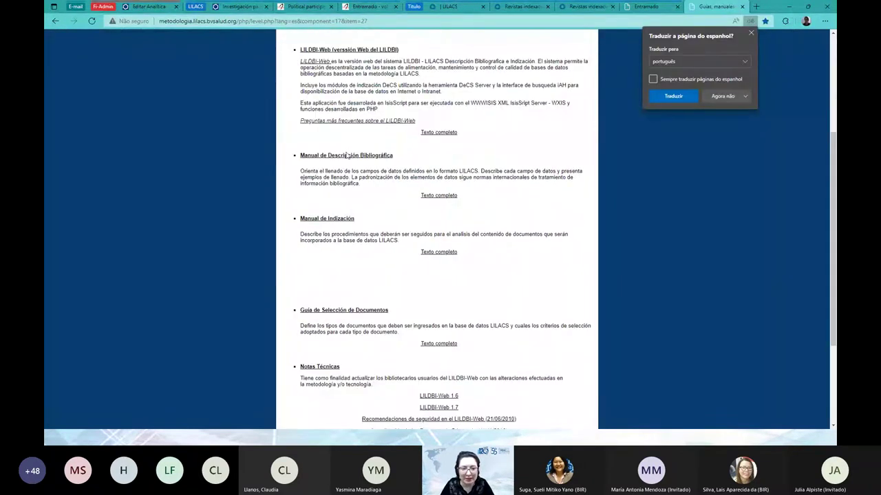
scroll(338, 251, "down", 1)
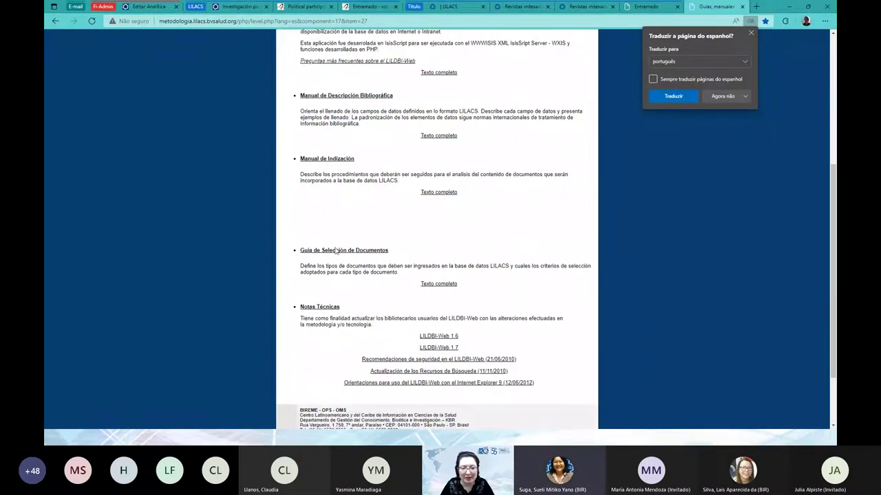
left_click(443, 286)
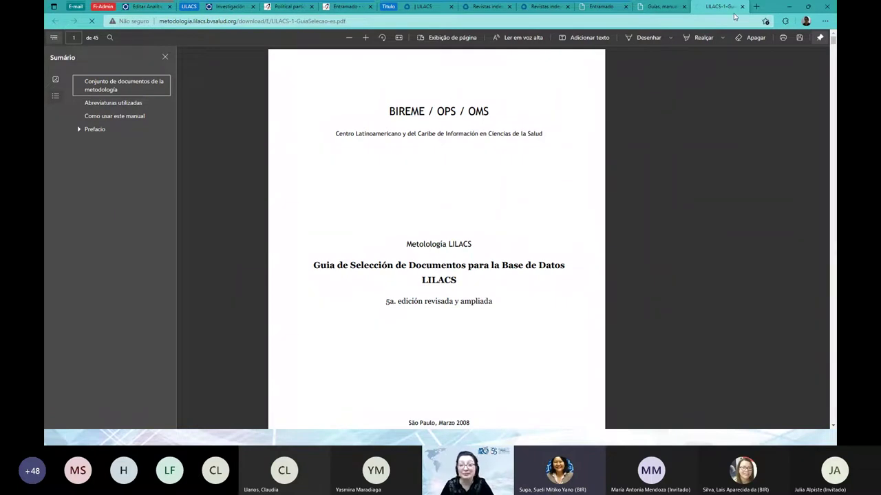
Fit the guide to the page width, look through its table of contents and go to section 5.1.2, Selección de artículos de revistas LILACS
left_click(398, 37)
scroll(618, 161, "down", 5)
scroll(617, 161, "down", 12)
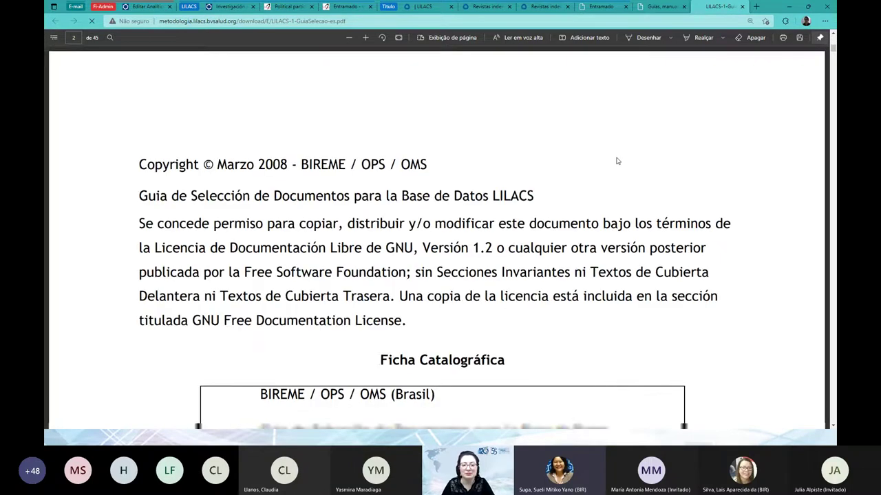
scroll(618, 161, "down", 12)
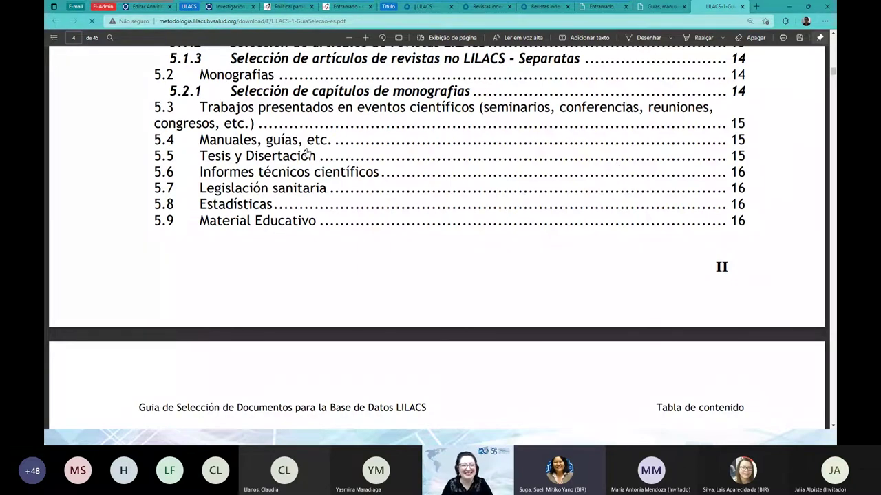
scroll(310, 152, "up", 3)
scroll(311, 152, "up", 1)
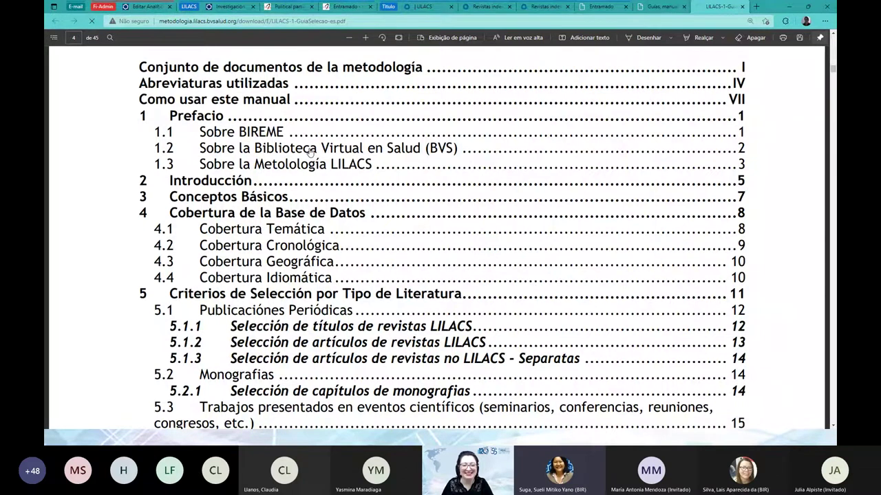
scroll(311, 152, "down", 1)
scroll(311, 152, "down", 2)
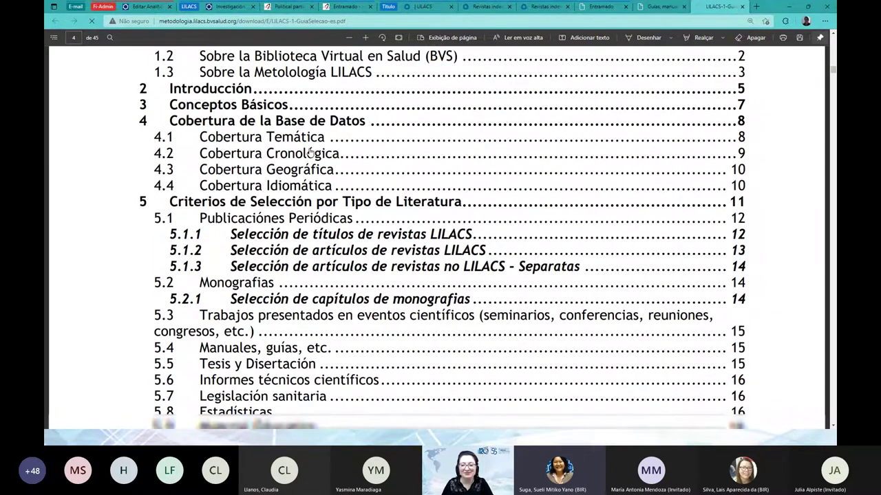
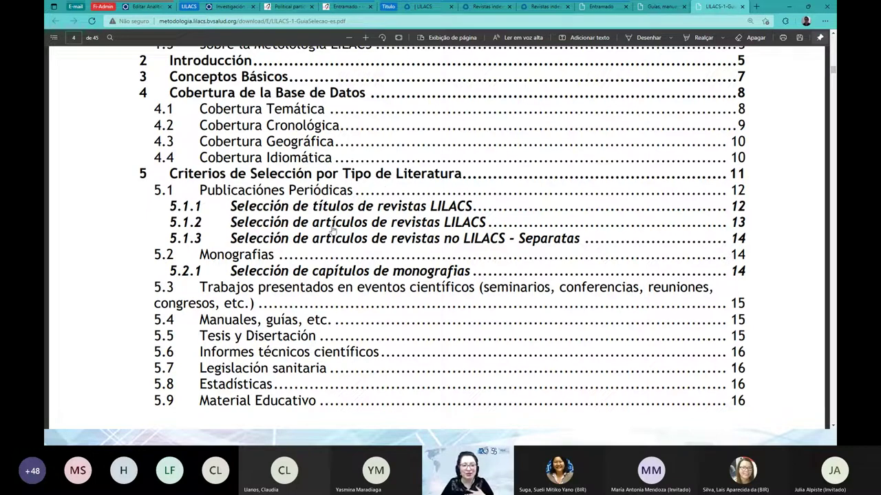
left_click(401, 227)
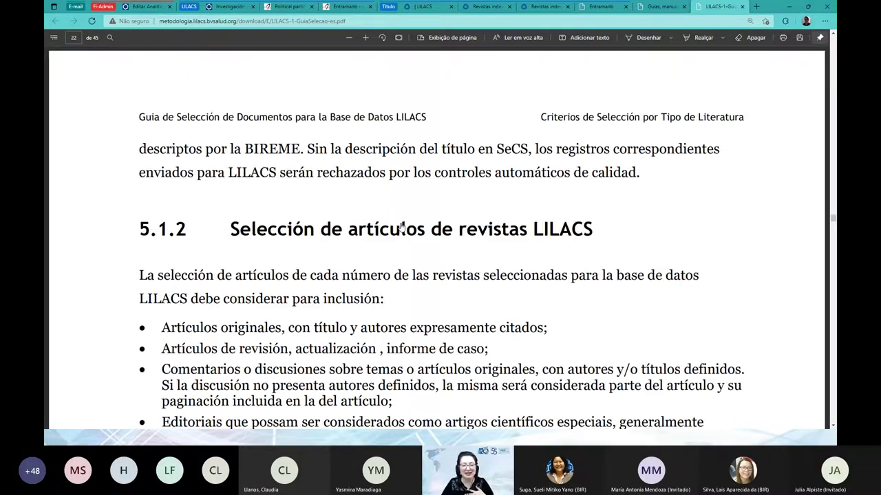
Highlight the inclusion criterion about editorials that can be considered special scientific articles with bibliographic references
scroll(401, 228, "down", 4)
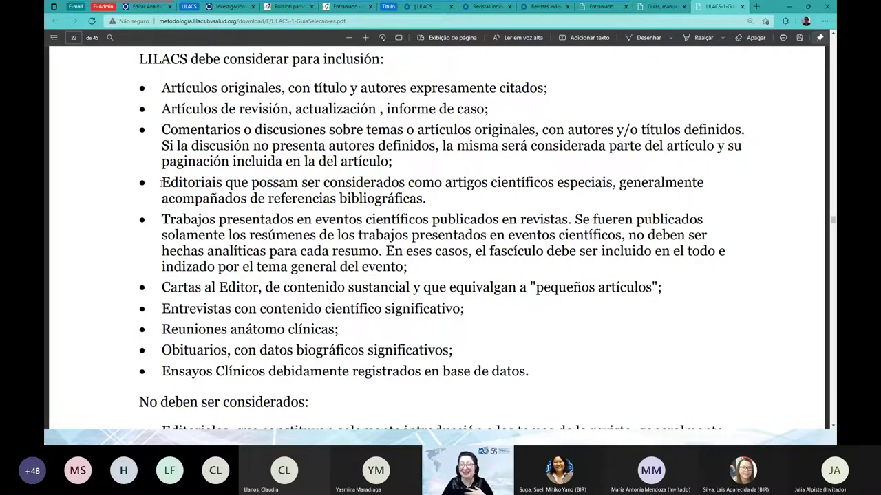
left_click_drag(162, 183, 303, 191)
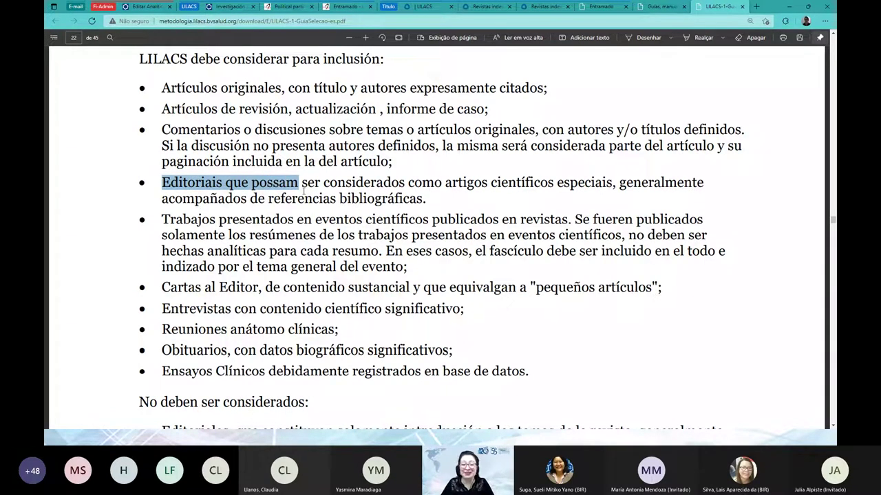
left_click_drag(426, 199, 185, 183)
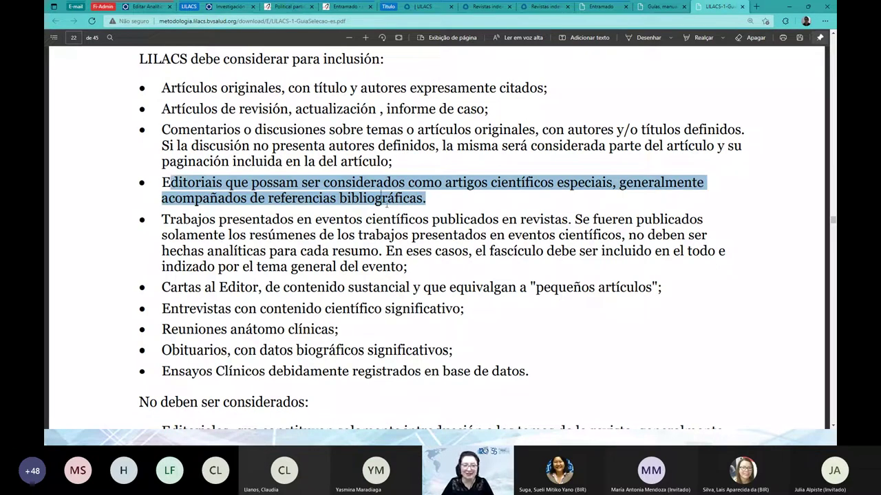
left_click(186, 183)
left_click_drag(163, 183, 440, 219)
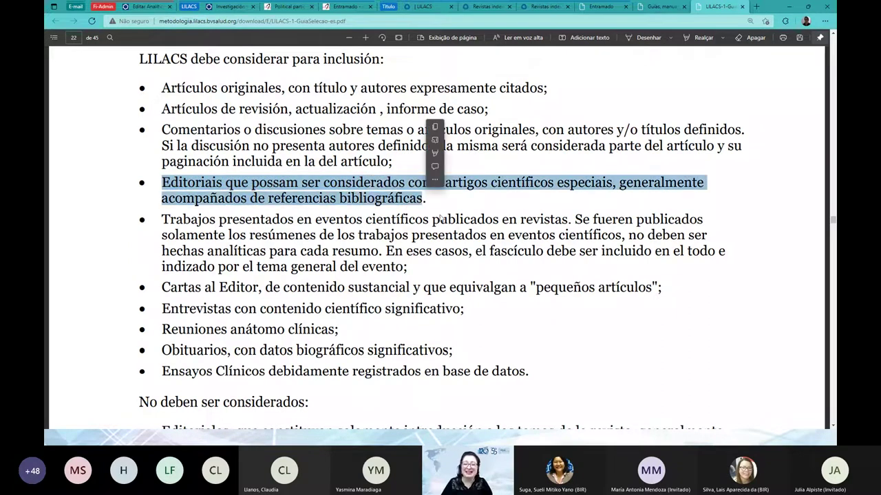
Under "No deben ser considerados", highlight the criterion on introductory editorials signed by the editor and view the rest of the list
scroll(440, 218, "down", 2)
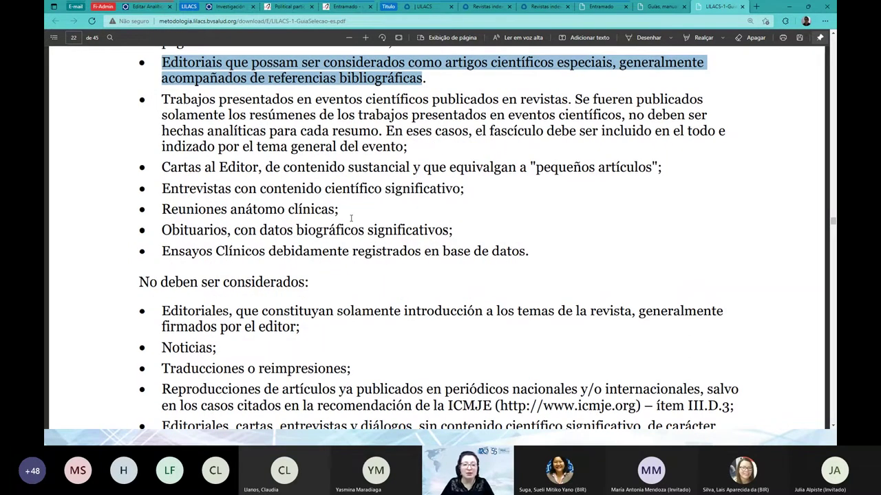
scroll(269, 181, "down", 2)
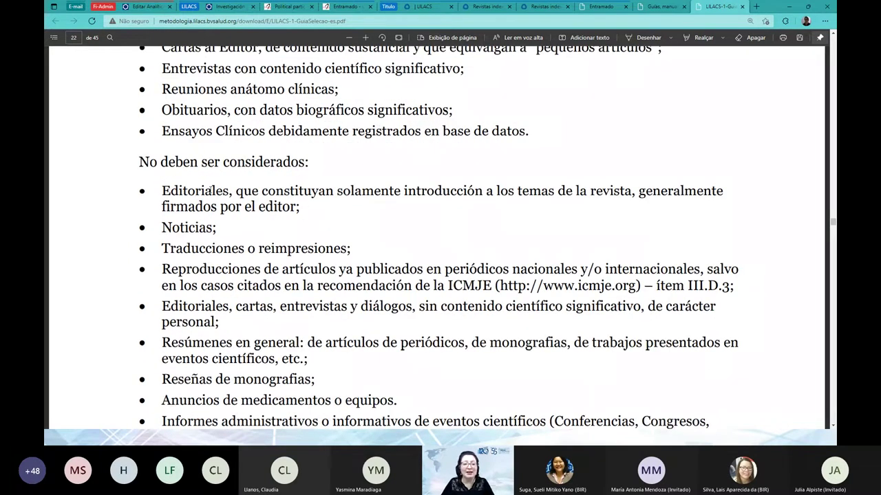
left_click_drag(161, 192, 296, 206)
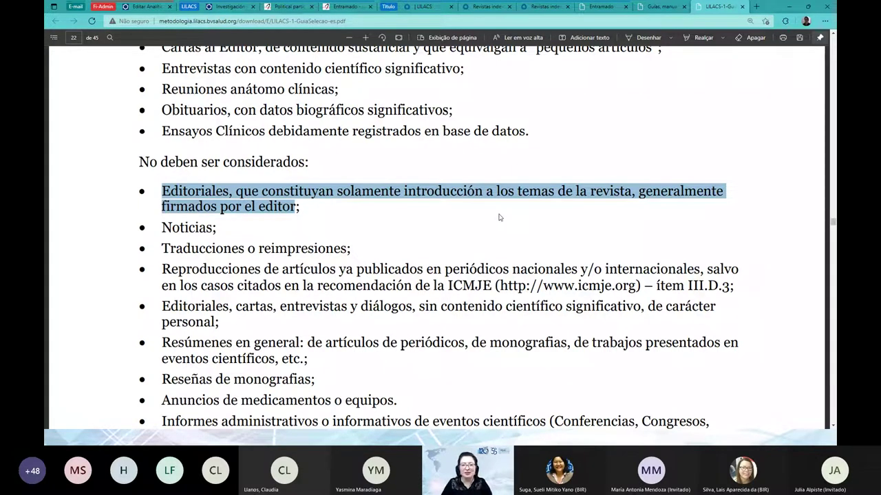
scroll(499, 218, "down", 2)
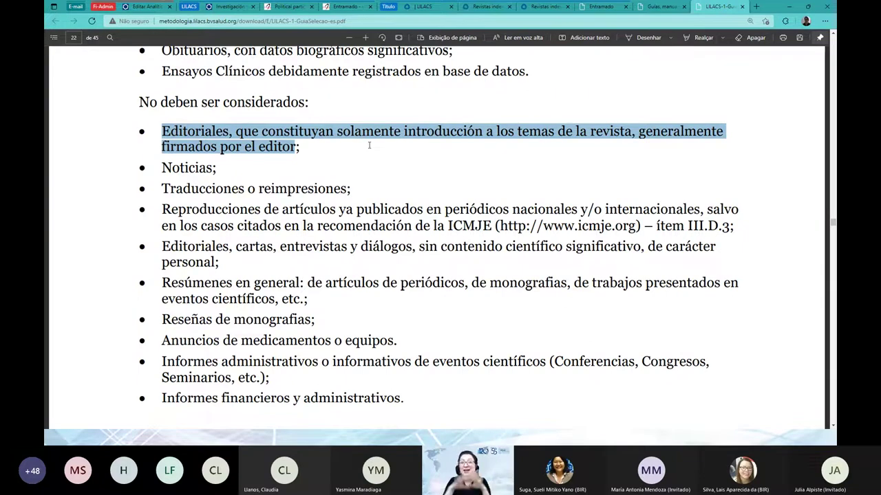
Go back from the editorial's portal record to the Entramado search results and look through the listed articles
left_click(230, 6)
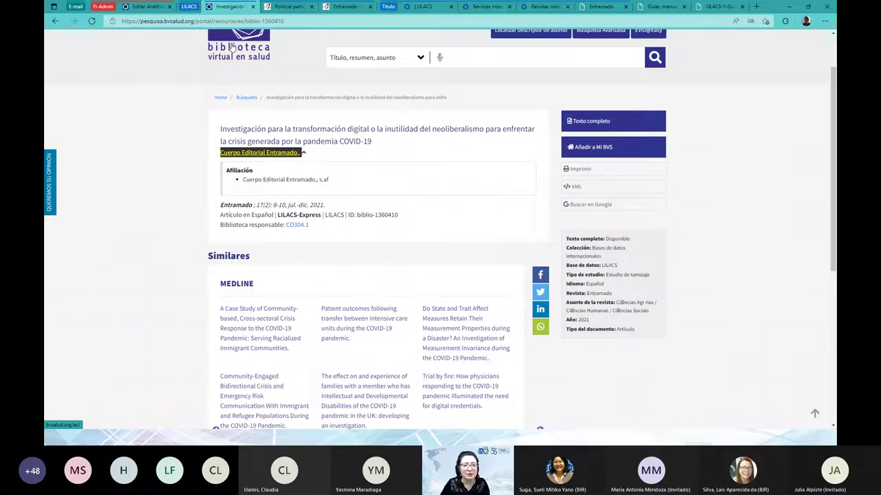
left_click(55, 21)
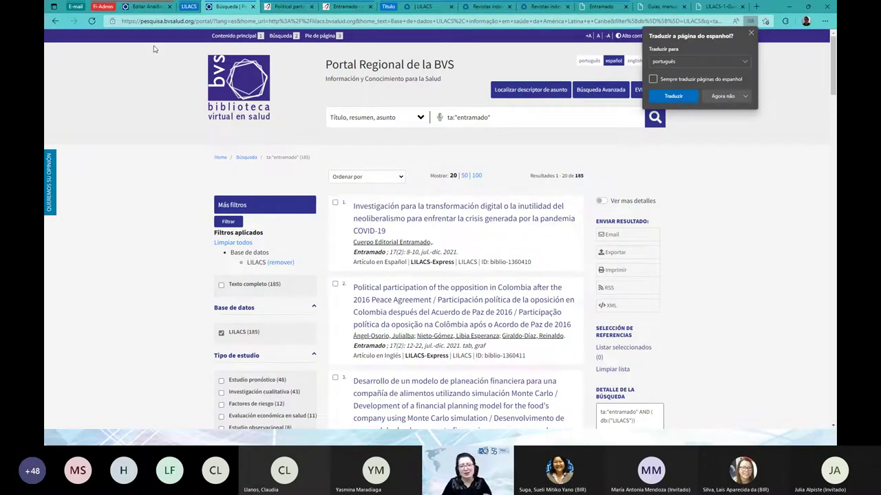
scroll(432, 211, "down", 1)
scroll(432, 211, "down", 7)
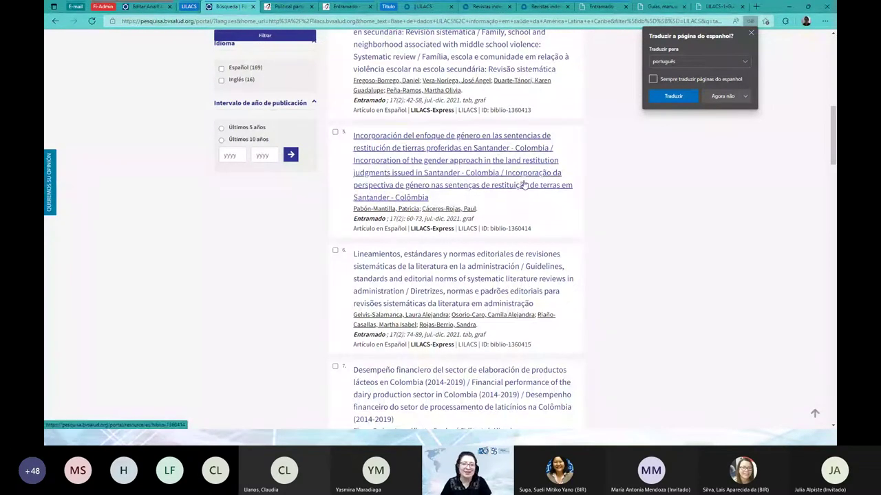
Open the Título field assistant in the FI-Admin analytic form and move its window aside
left_click(154, 8)
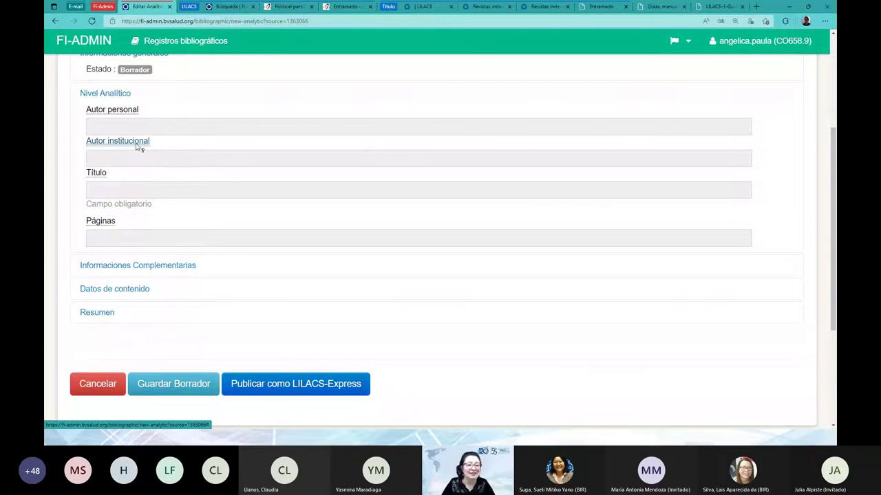
left_click(107, 191)
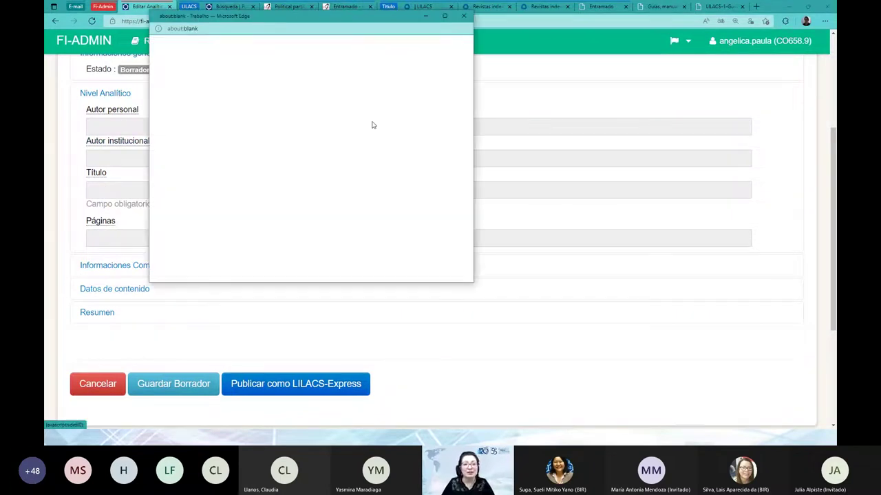
left_click_drag(346, 32, 473, 37)
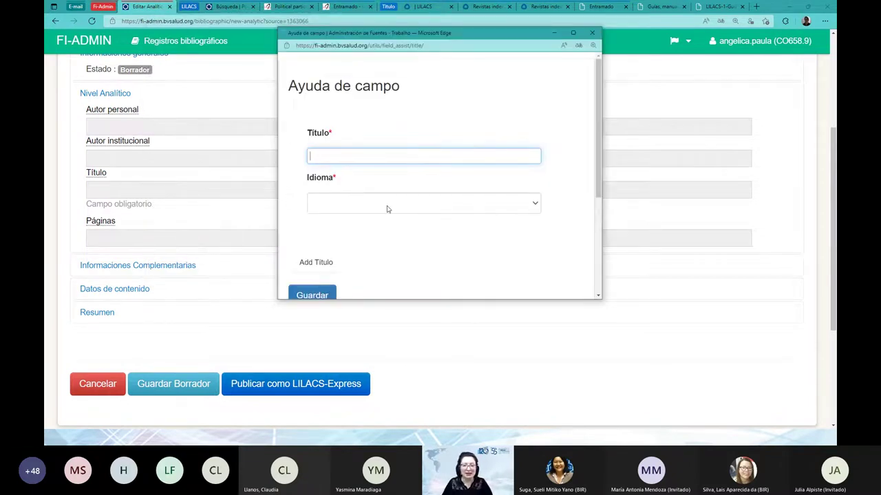
Open the portal record of the Entramado article "Political participation of the opposition in Colombia after the 2016 Peace Agreement" from the search results
left_click(231, 7)
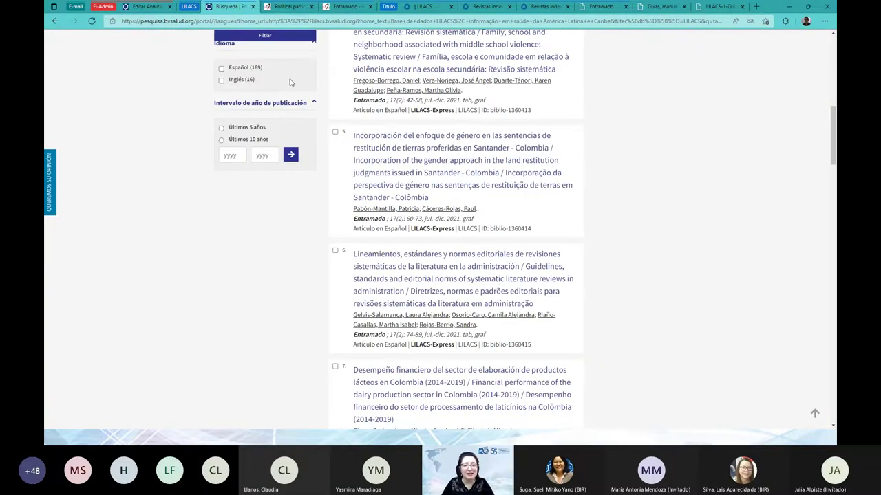
scroll(409, 151, "up", 8)
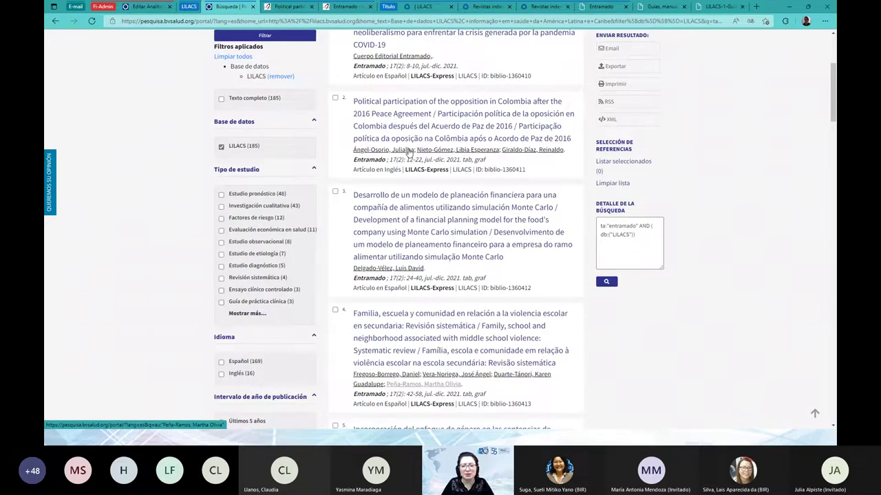
scroll(409, 152, "up", 1)
left_click(409, 170)
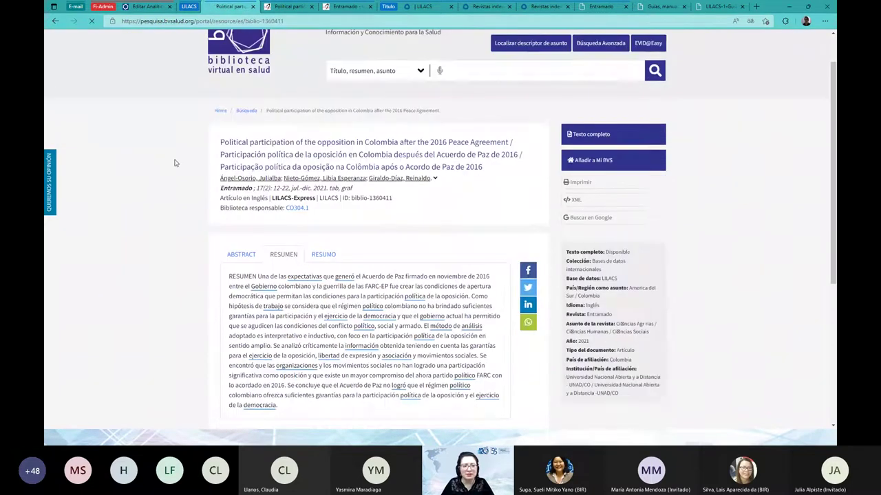
Return to the FI-Admin analytic form, bring back the Título field assistant and add a second title entry
scroll(348, 133, "down", 1)
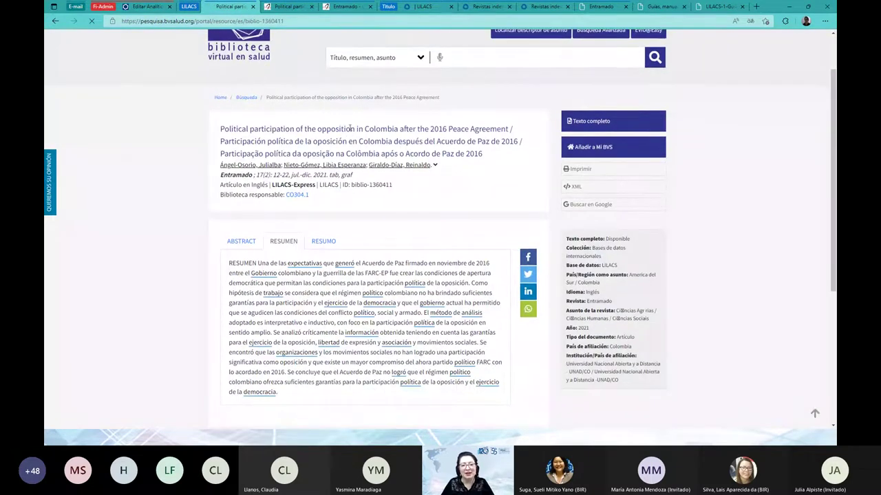
left_click(146, 7)
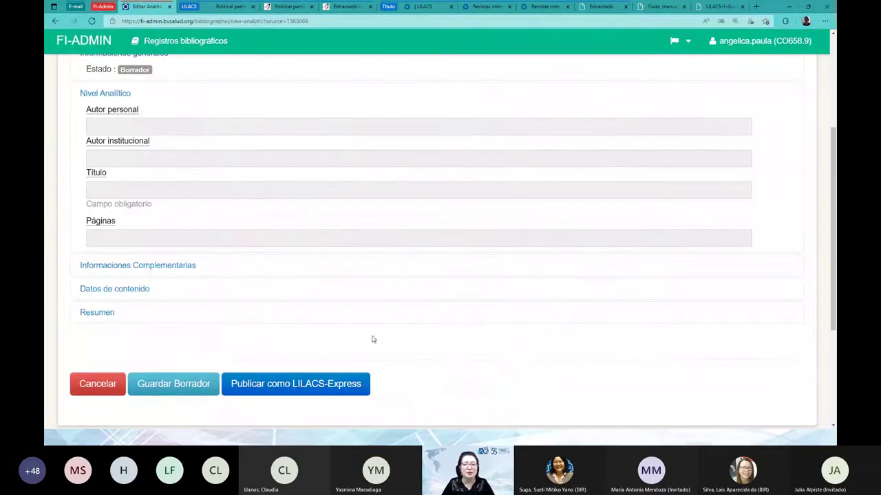
key("super")
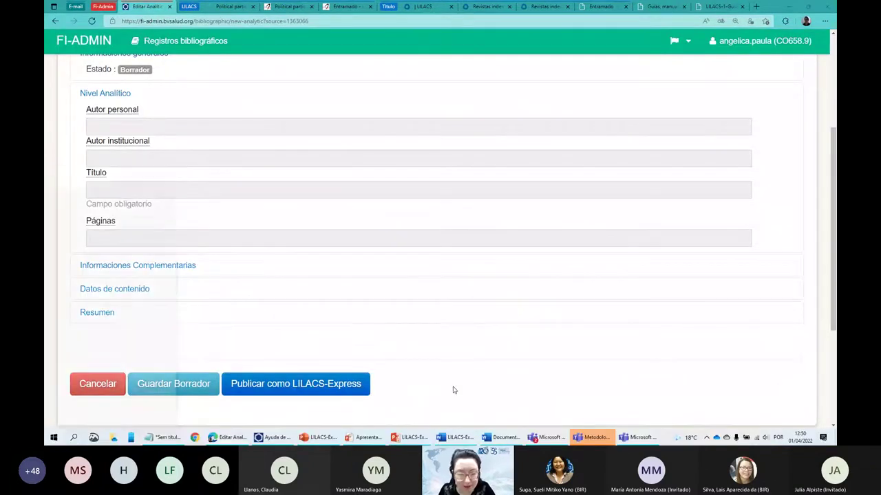
left_click(279, 437)
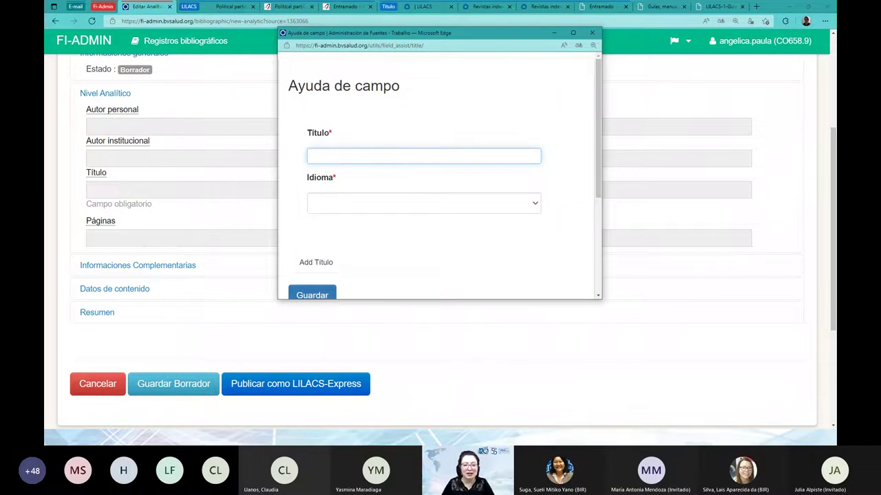
scroll(325, 192, "down", 1)
left_click(325, 192)
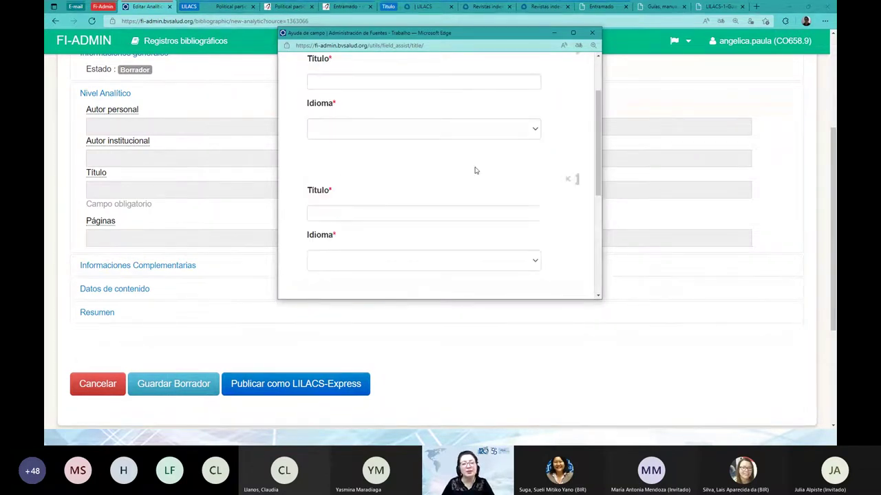
Look over the Título and Idioma fields of both entries and close the assistant without saving
scroll(461, 201, "down", 1)
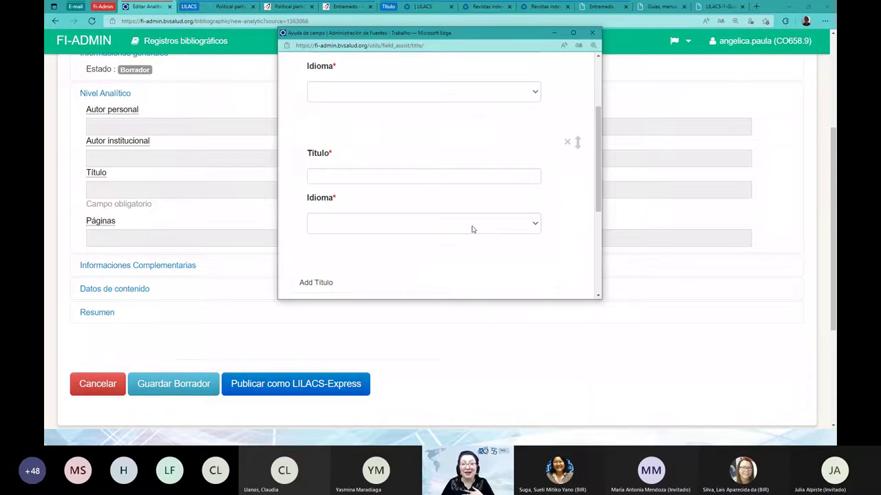
scroll(472, 229, "down", 1)
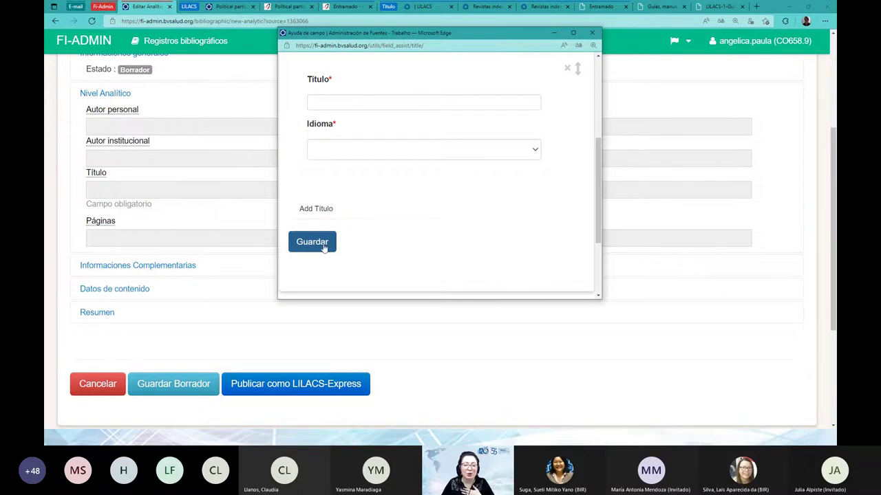
left_click(473, 214)
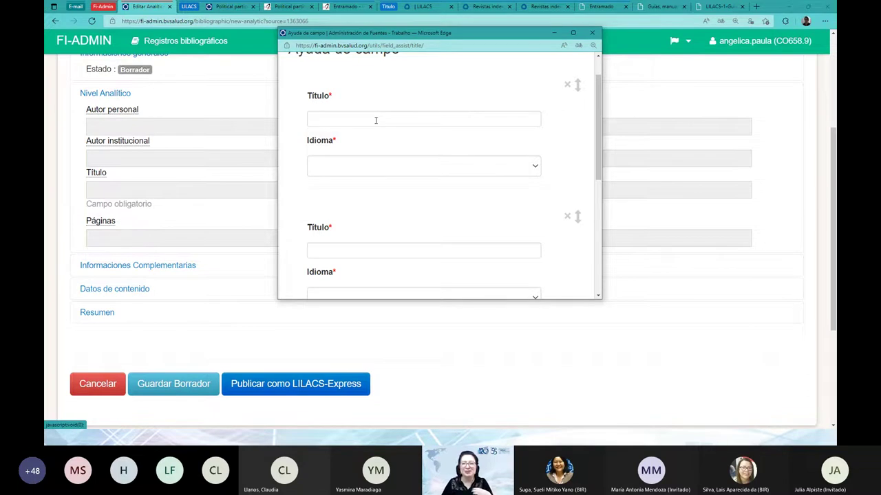
left_click(592, 33)
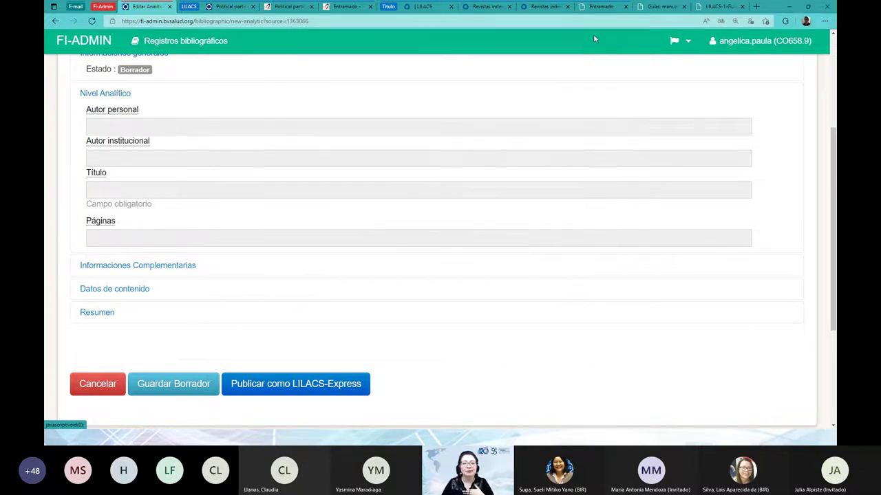
Open the Páginas field assistant, move its window aside and examine its page number and electronic location identifier fields
left_click(102, 226)
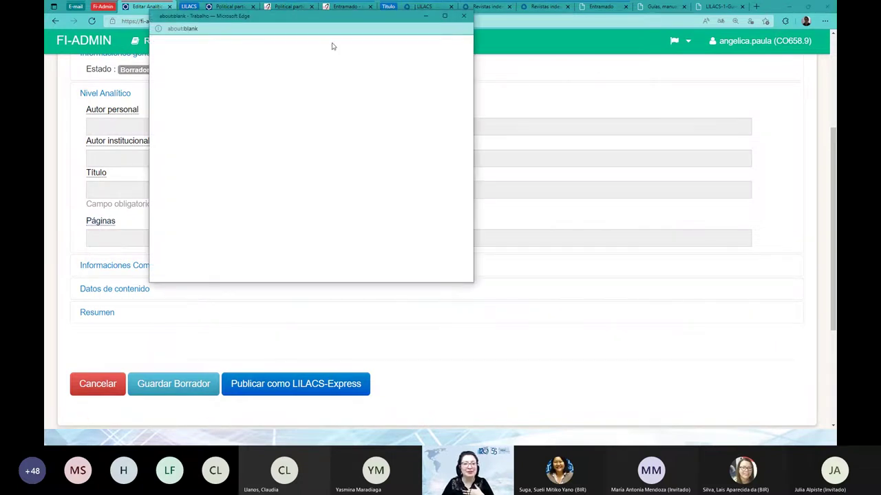
left_click_drag(346, 21, 495, 34)
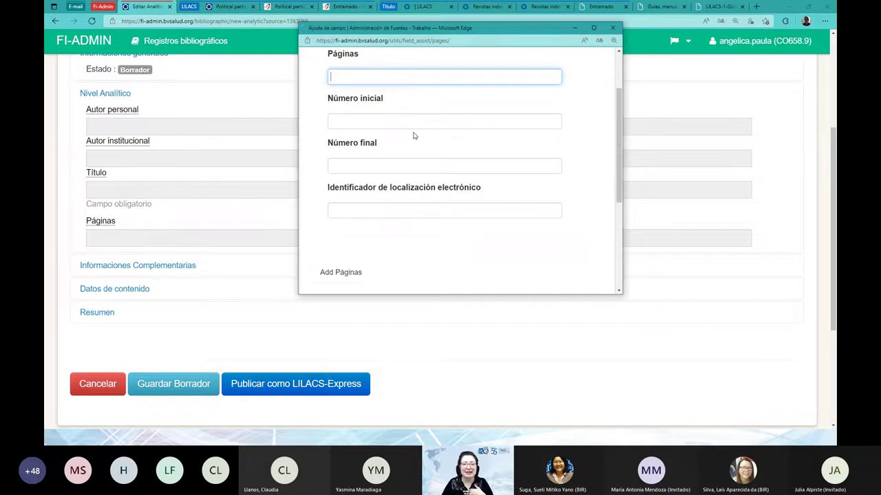
left_click(397, 65)
double_click(397, 65)
left_click(462, 63)
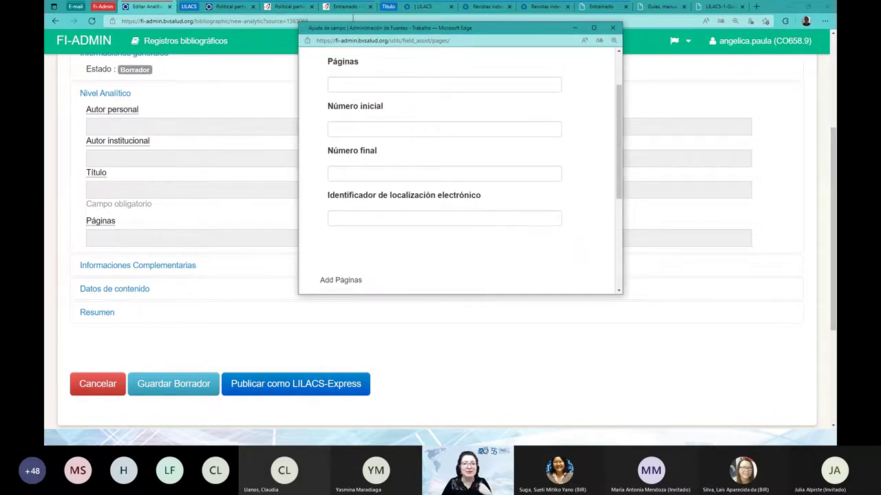
Switch to the SciELO contents page of the Entramado issue
left_click(347, 7)
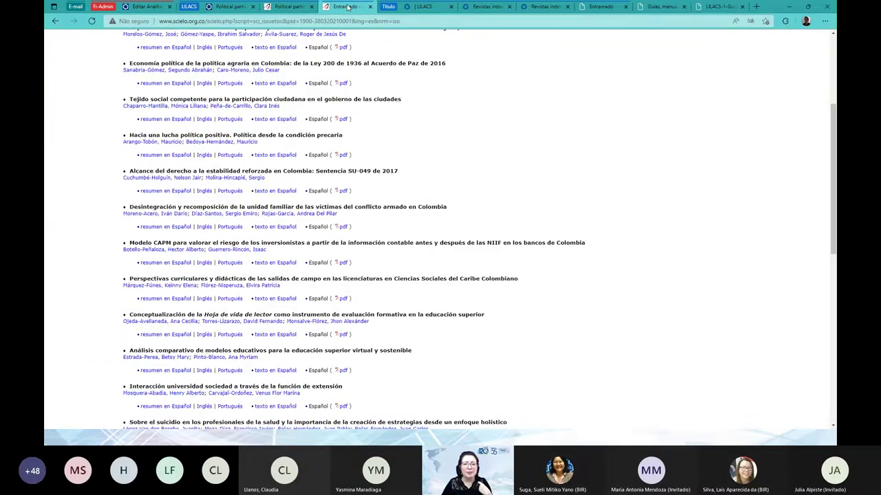
Look through the full text of the SciELO article on the political participation of the opposition in Colombia
left_click(286, 7)
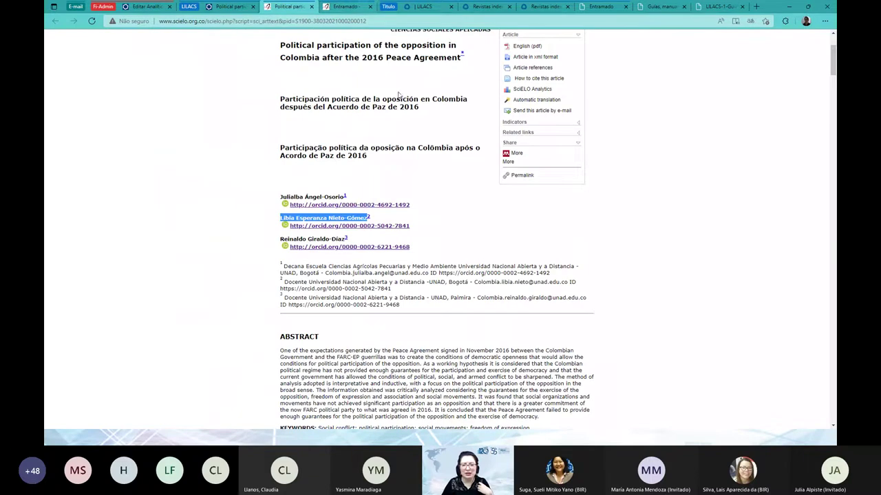
scroll(605, 181, "down", 1)
left_click(605, 180)
scroll(605, 180, "up", 3)
scroll(605, 180, "down", 9)
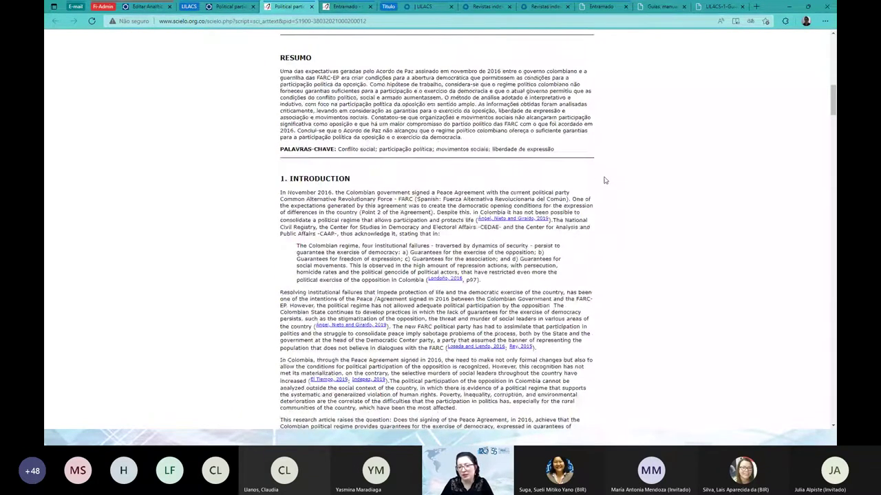
scroll(605, 180, "down", 20)
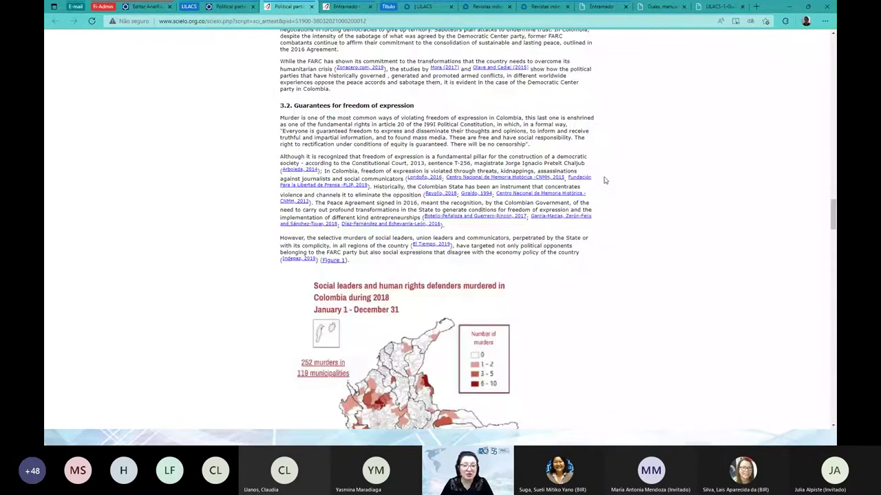
scroll(605, 181, "up", 6)
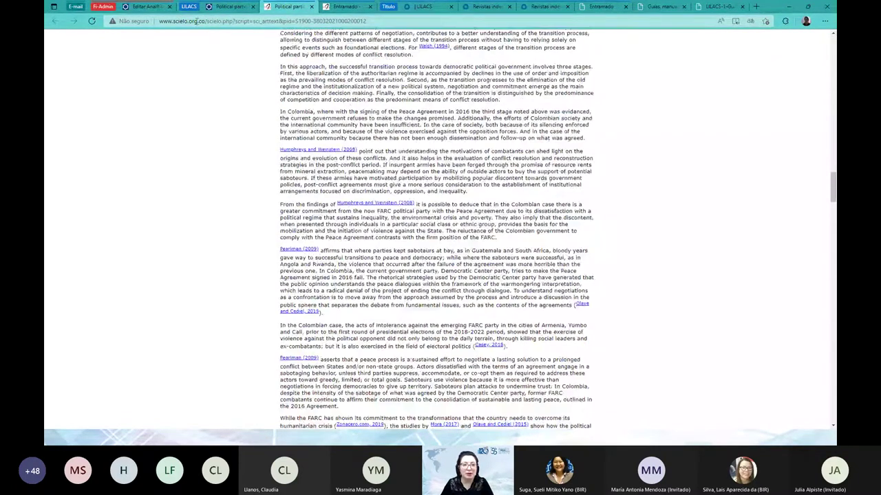
Return to the FI-ADMIN analytic record and examine the Identificador de localización electrónico field in the Páginas assistant
left_click(145, 7)
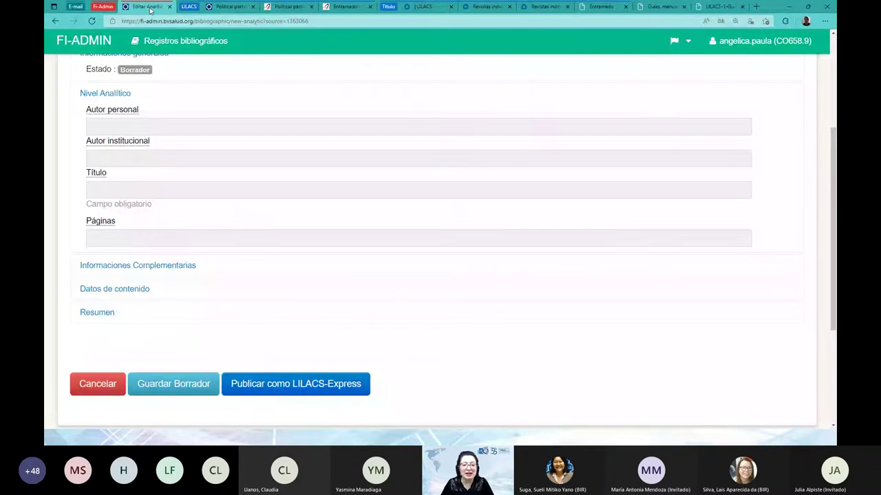
key("super")
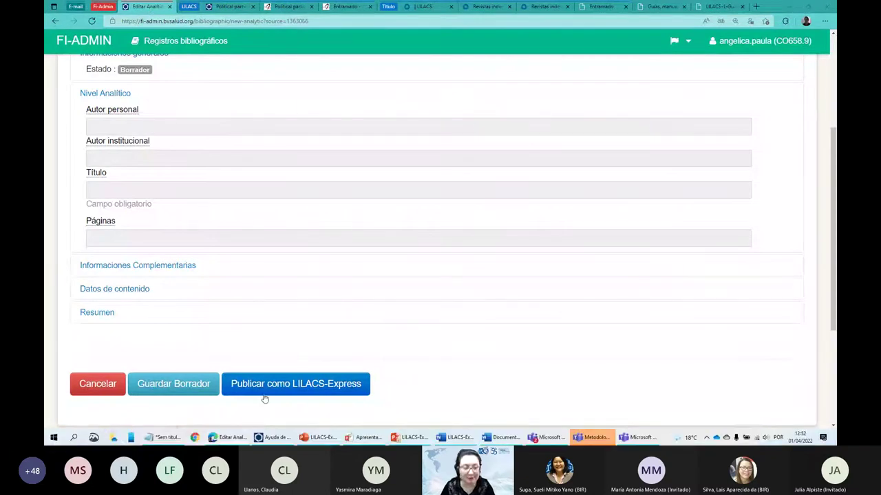
left_click(272, 437)
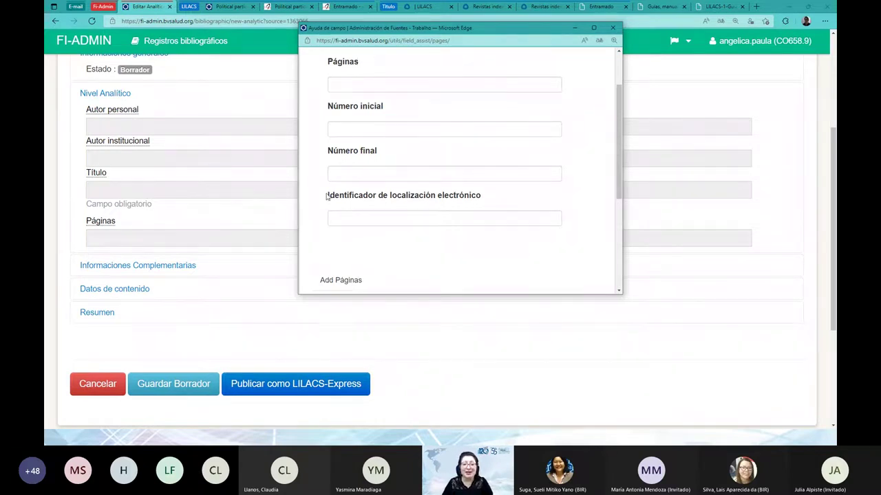
left_click_drag(328, 196, 487, 197)
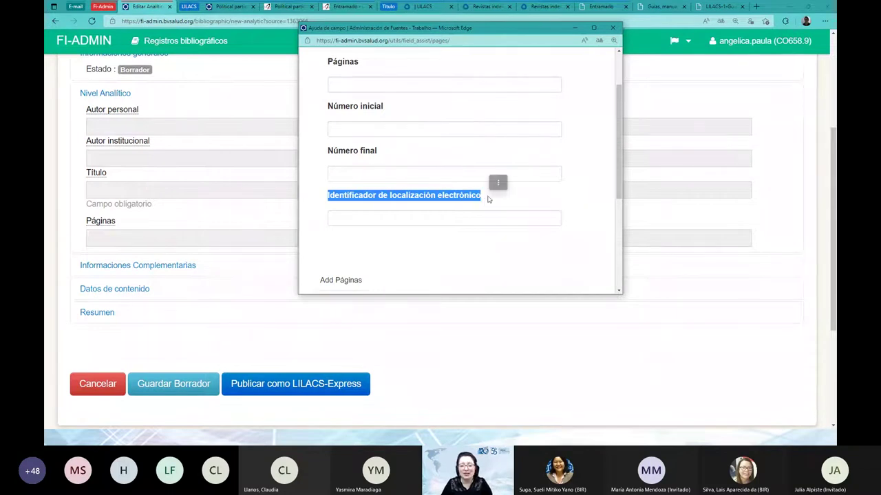
left_click(576, 134)
left_click(522, 223)
left_click(589, 142)
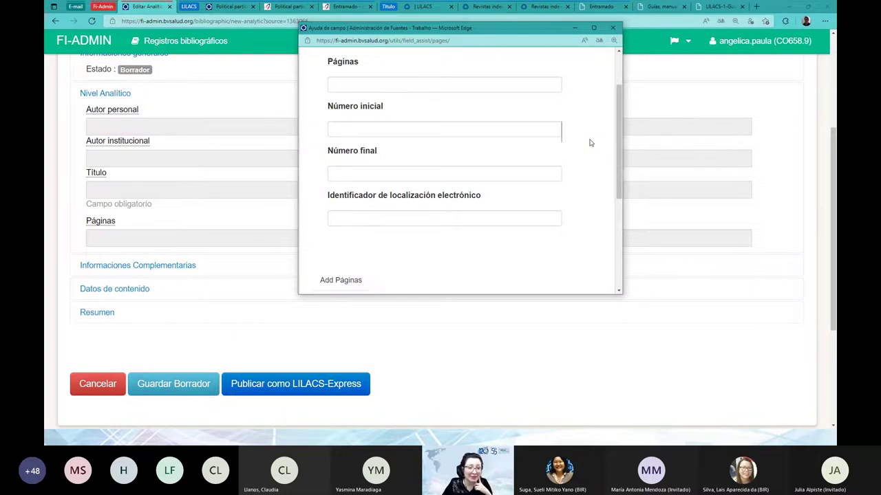
left_click_drag(328, 197, 482, 198)
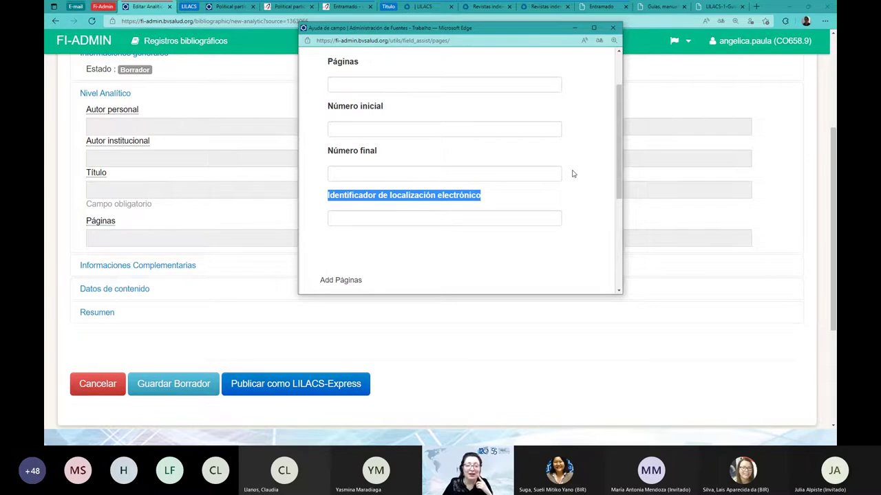
Enter e-34675 as a trial Identificador de localización electrónico, and clear the field again
left_click(346, 216)
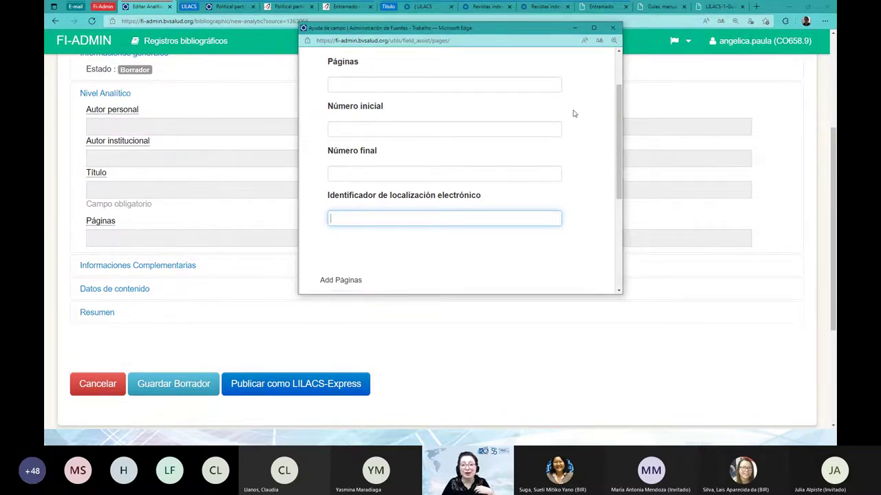
type("e-")
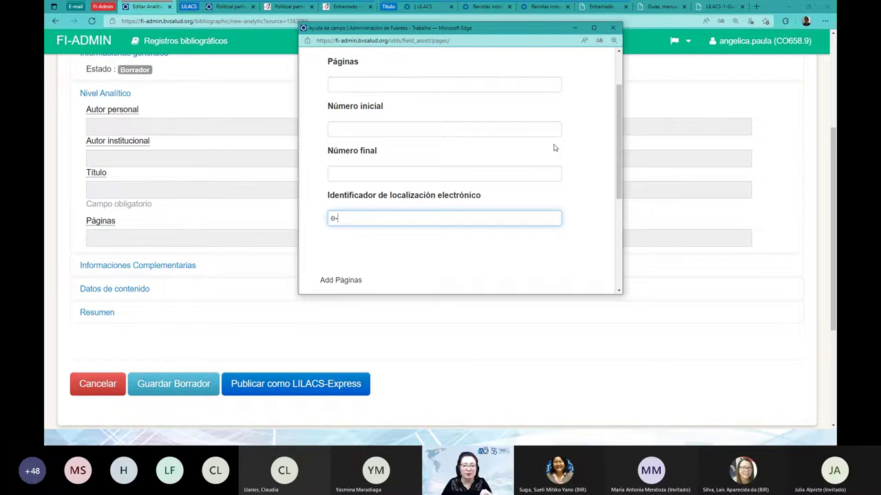
type("34675")
left_click_drag(329, 196, 479, 199)
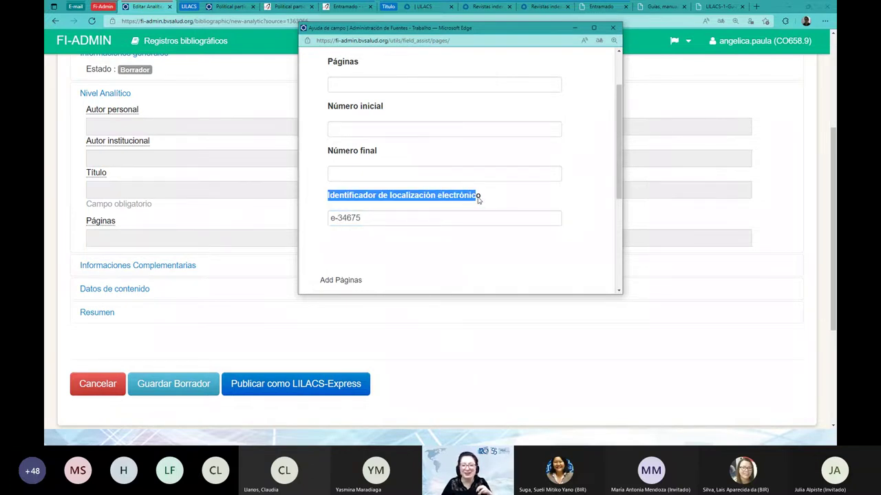
left_click_drag(363, 218, 324, 220)
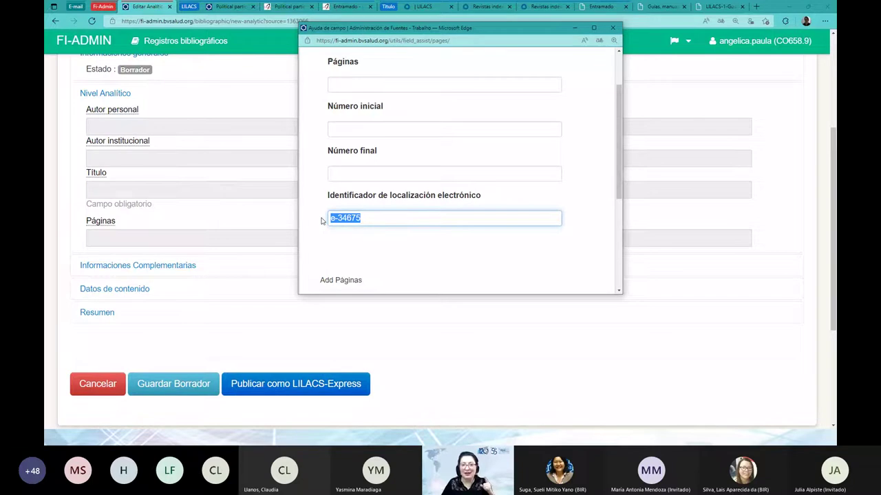
key("BackSpace")
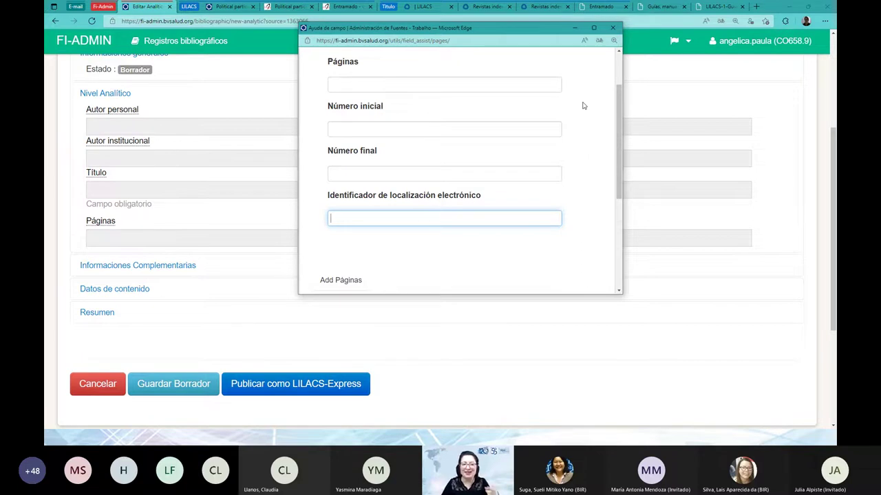
Close the Páginas assistant without saving and expand the Informaciones Complementarias section of the analytic record
left_click(612, 27)
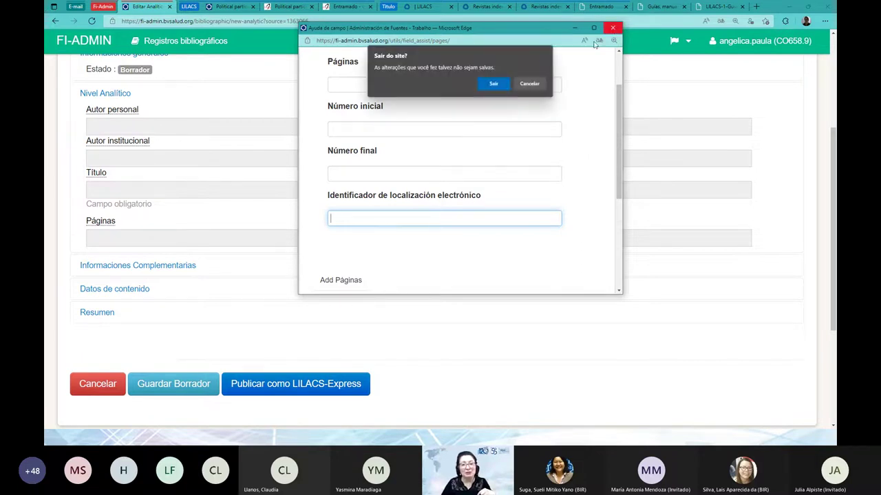
left_click(530, 84)
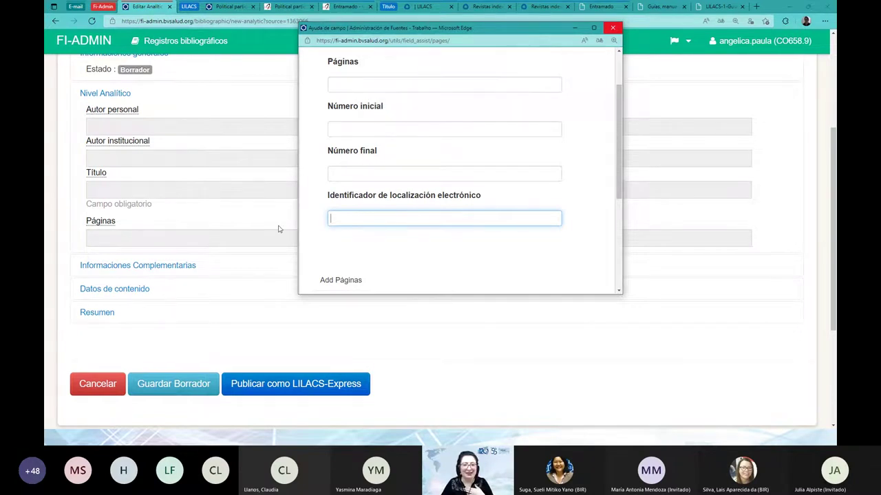
left_click(610, 29)
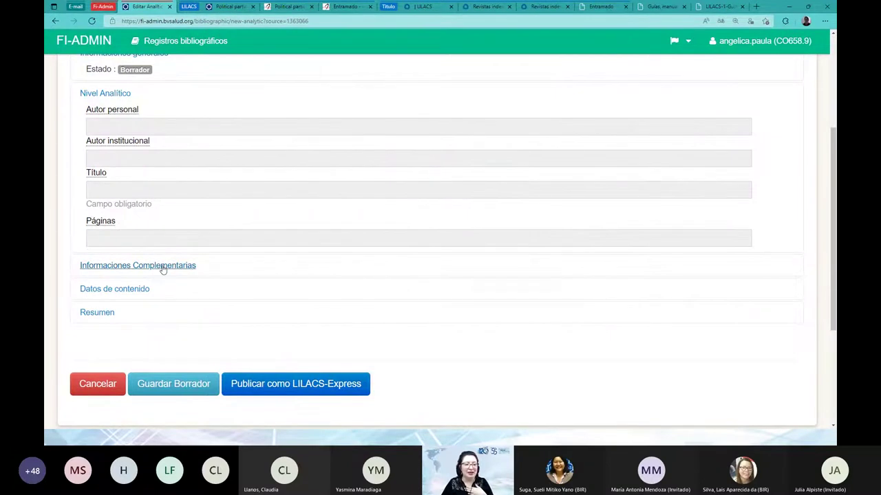
left_click(162, 267)
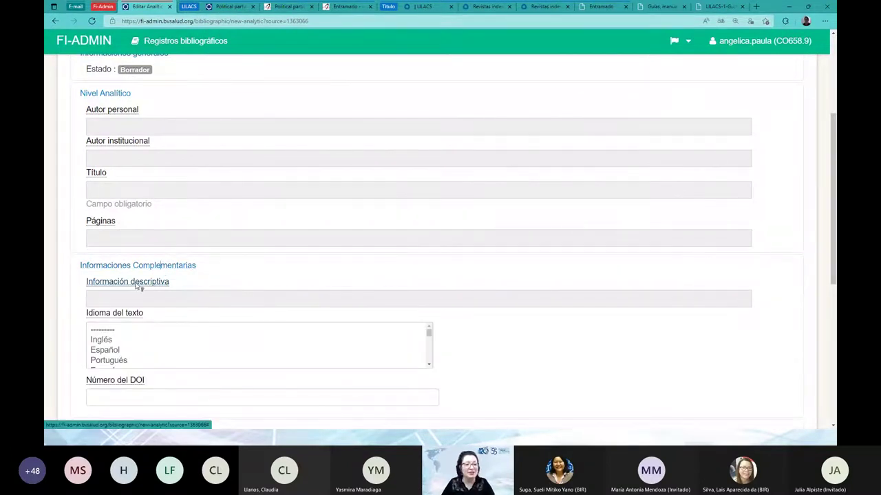
Check the "tab, graf" details in the article's published BVS record and read the help for the Información descriptiva field
left_click(231, 6)
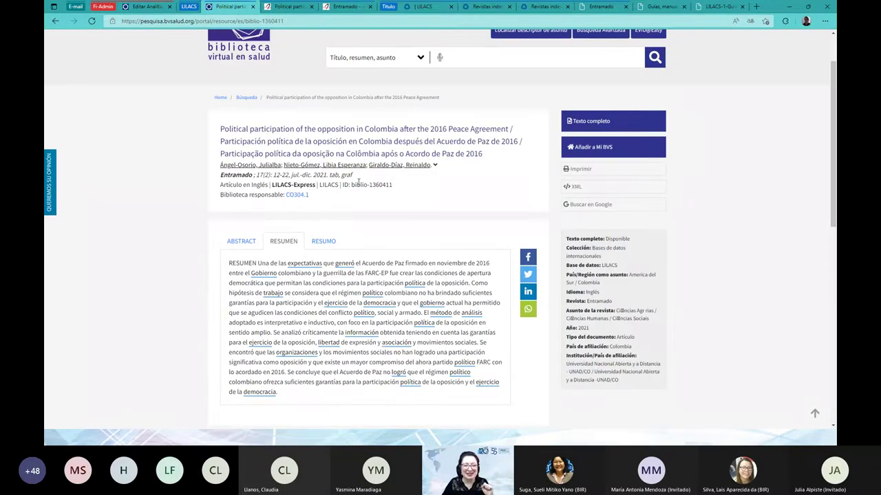
left_click_drag(354, 176, 330, 176)
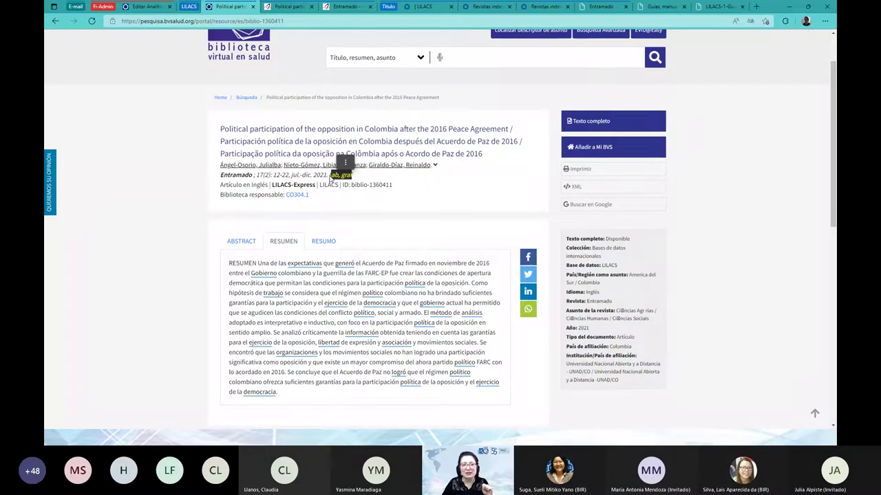
left_click(155, 9)
scroll(366, 114, "down", 1)
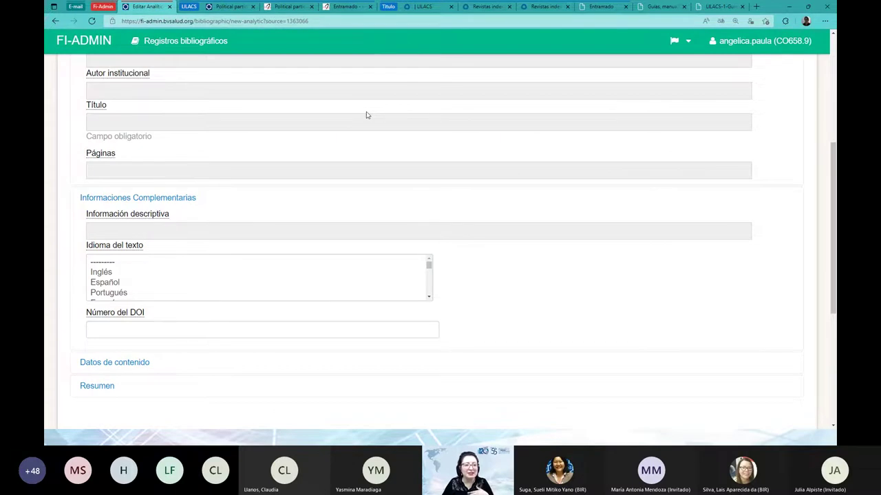
scroll(366, 114, "down", 2)
left_click(127, 101)
scroll(455, 170, "down", 5)
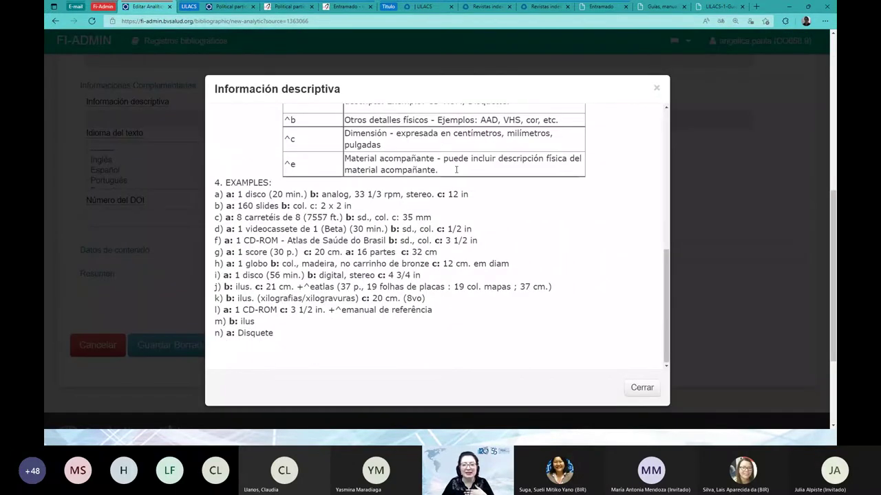
scroll(455, 169, "up", 6)
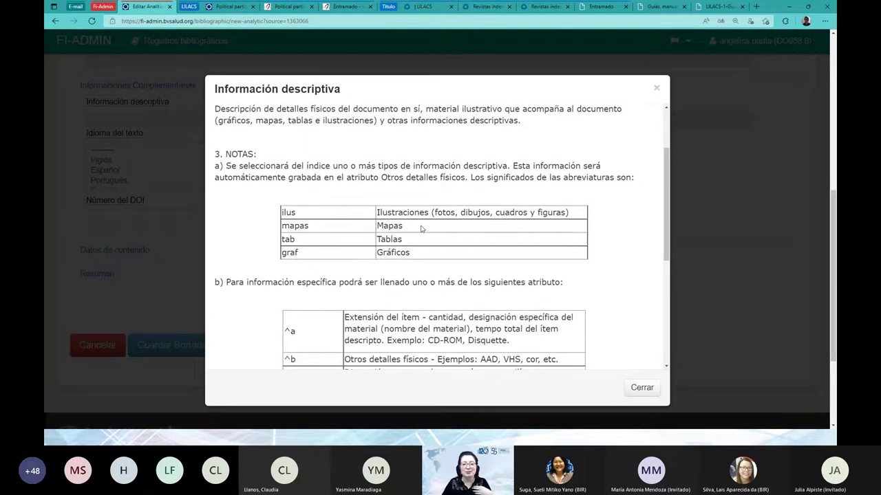
left_click(657, 91)
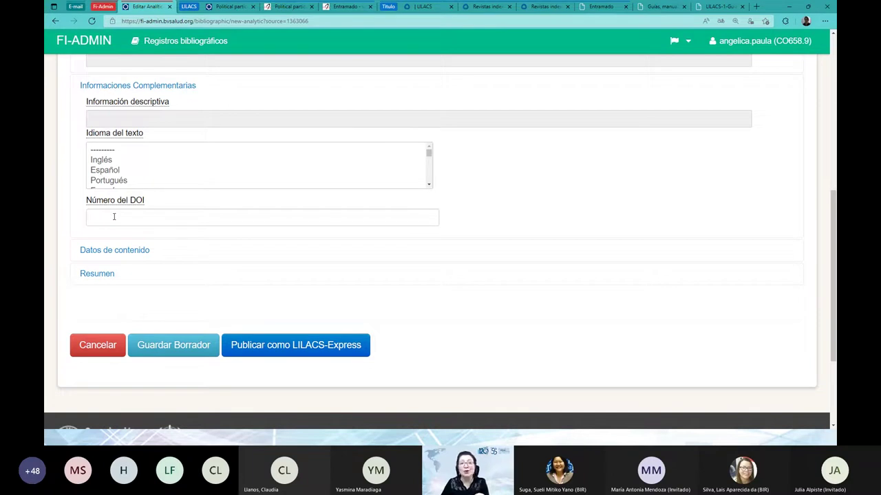
Read the help for the Número del DOI field, including its example code, and close it
left_click(116, 202)
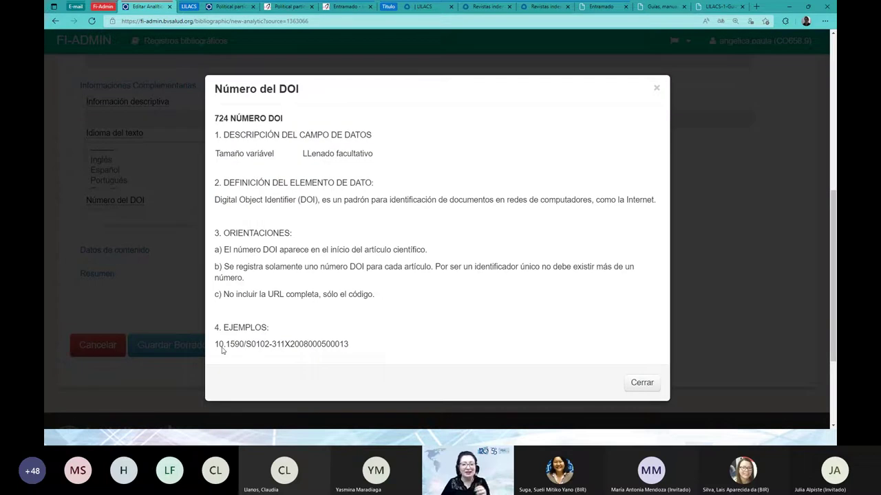
left_click_drag(216, 344, 352, 346)
scroll(314, 211, "down", 1)
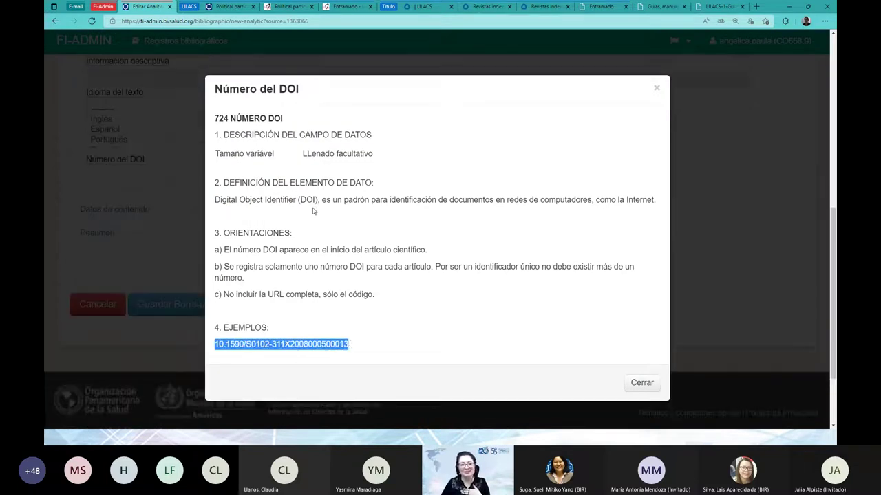
scroll(293, 284, "up", 2)
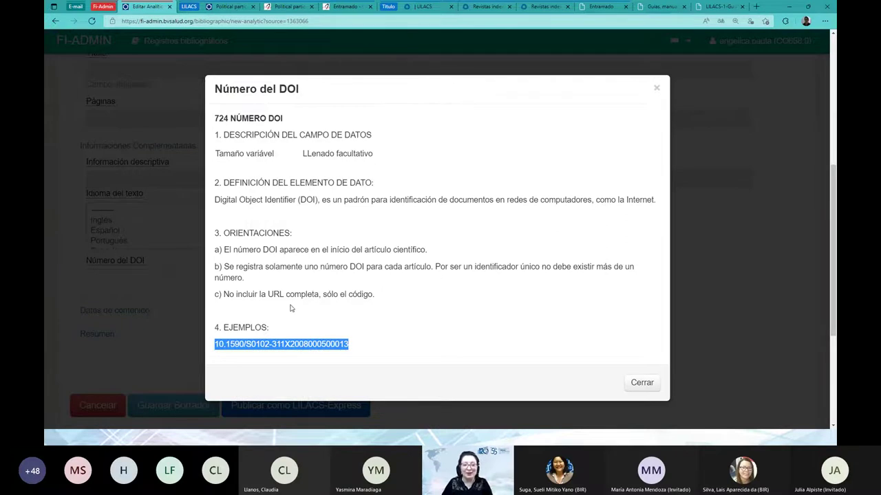
left_click(656, 90)
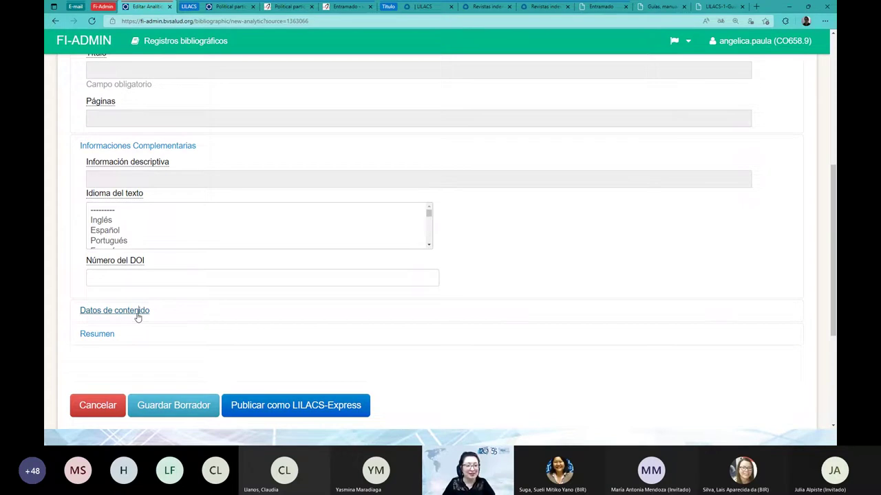
Expand the Datos de contenido section and open the assistant for Palabras-llave del autor
left_click(138, 311)
scroll(260, 231, "down", 1)
scroll(259, 230, "down", 1)
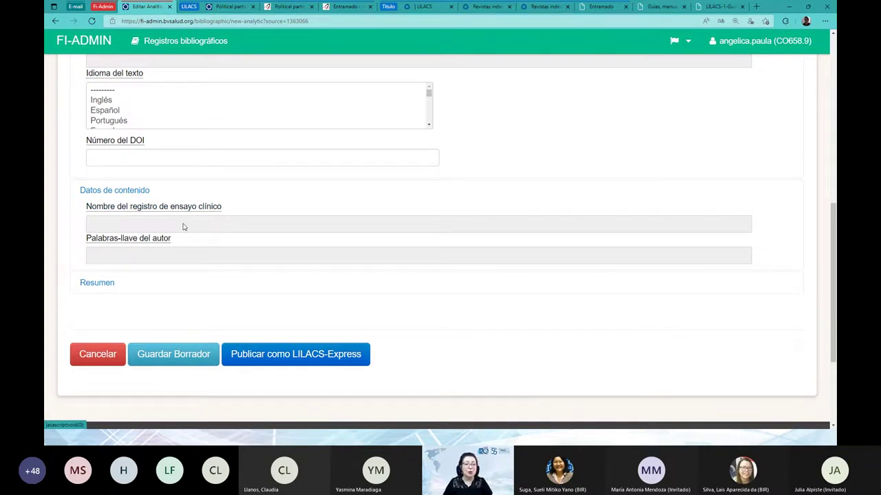
left_click(137, 260)
left_click_drag(286, 36, 404, 48)
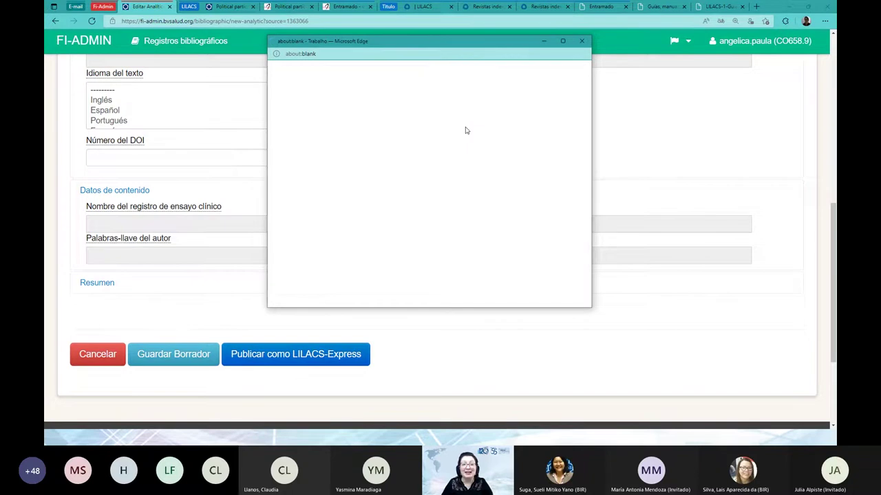
scroll(465, 130, "down", 1)
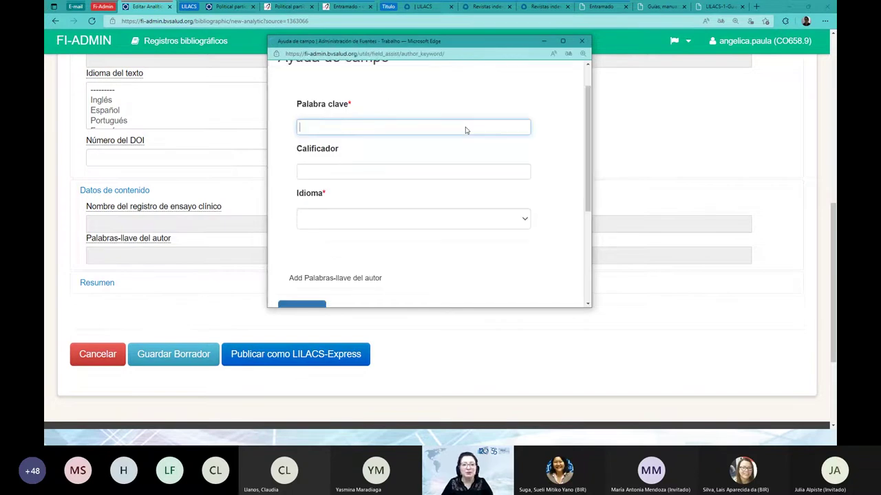
Find the author keywords in the SciELO article and select the first English one, "Social conflict"
left_click(234, 7)
scroll(350, 209, "down", 3)
scroll(350, 209, "up", 2)
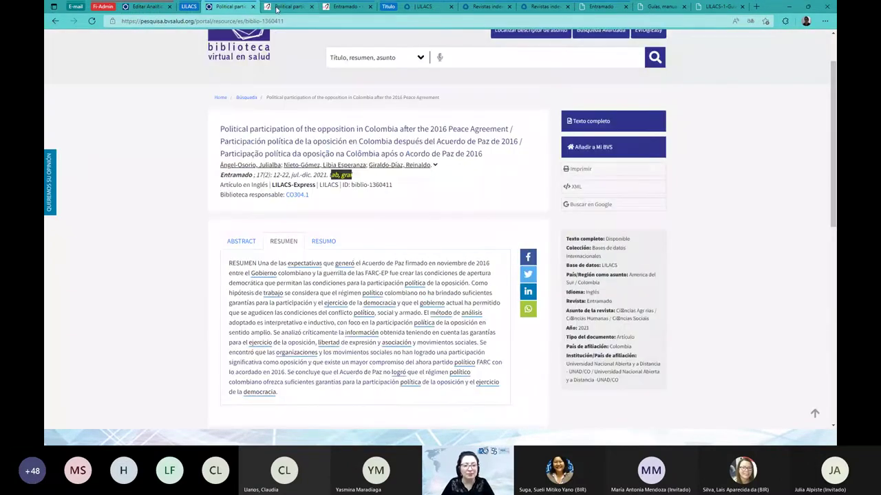
left_click(288, 7)
scroll(328, 191, "up", 10)
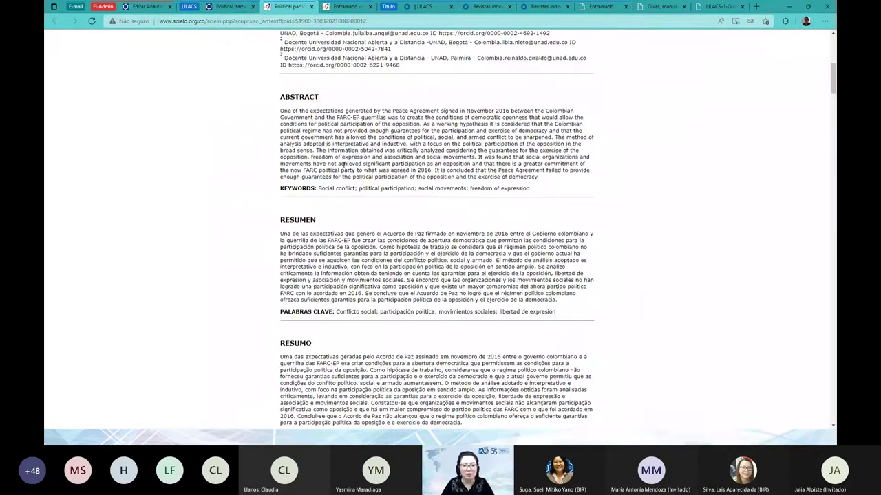
left_click_drag(318, 189, 354, 188)
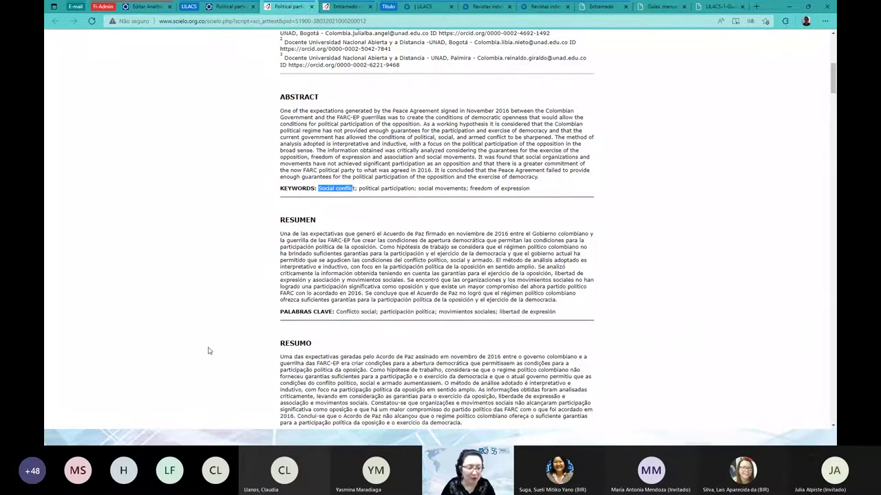
Return to the Palabras-llave del autor assistant, add a second blank keyword entry and close the assistant without saving
key("super")
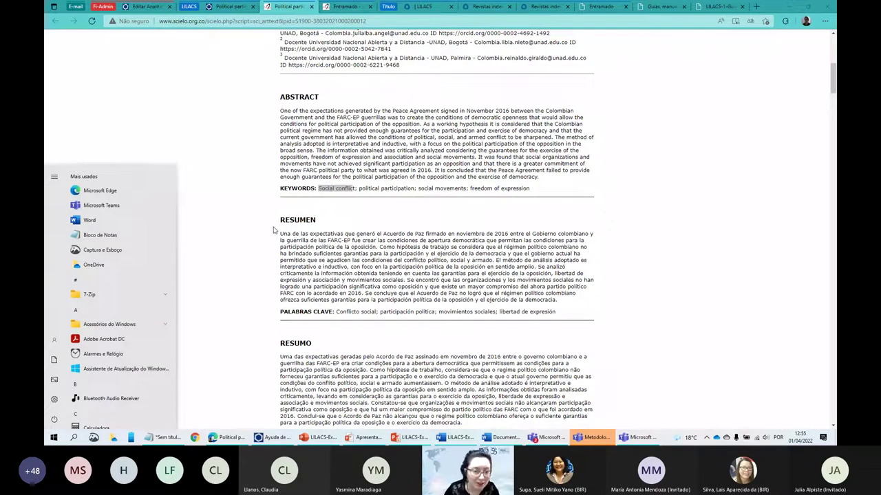
key("alt+Tab")
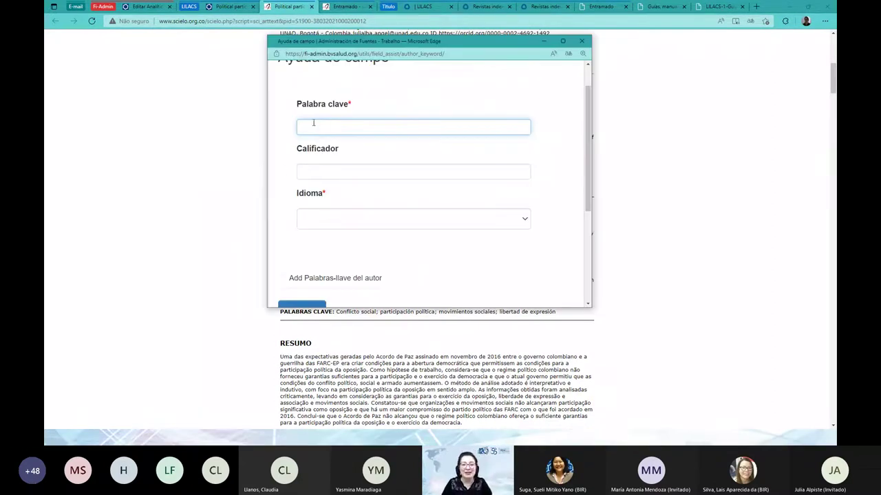
mouse_move(480, 43)
left_mouse_down()
mouse_move(486, 28)
mouse_move(491, 37)
left_mouse_up()
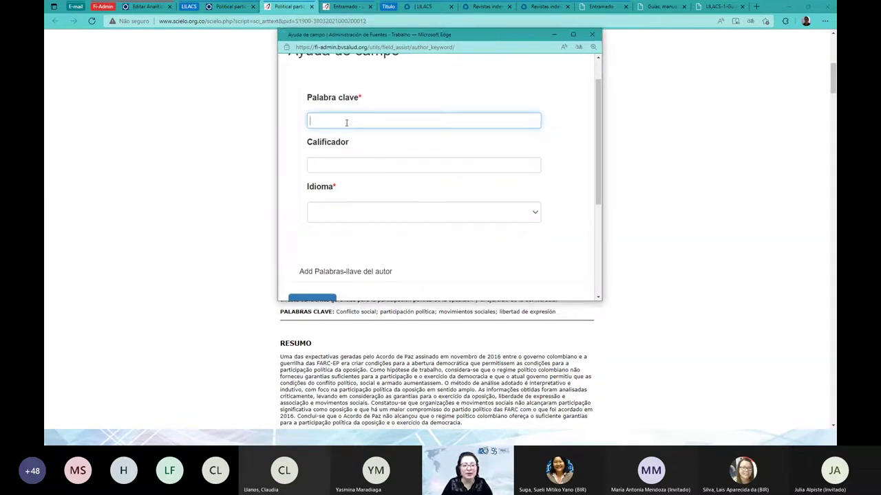
scroll(344, 216, "down", 1)
left_click(331, 240)
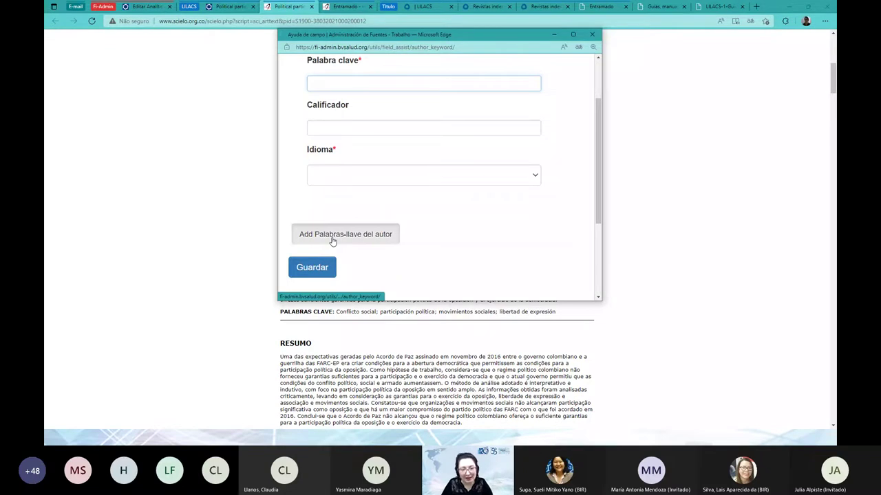
scroll(390, 183, "down", 1)
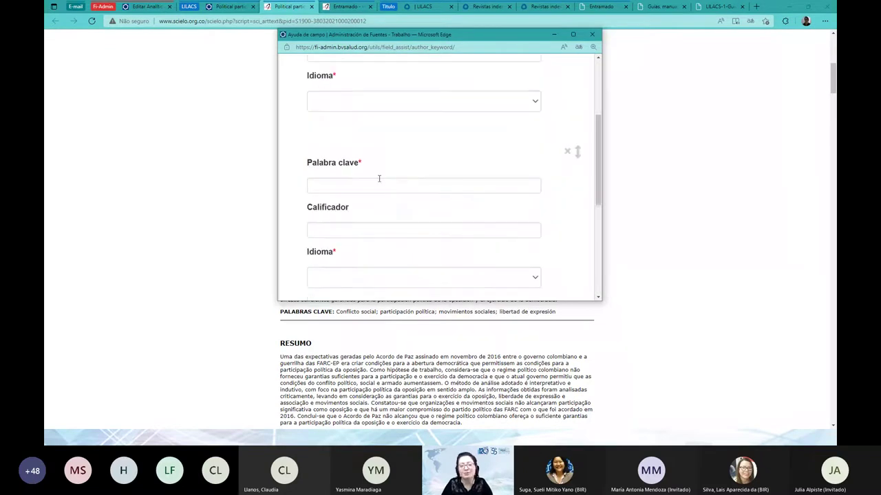
scroll(378, 179, "down", 1)
scroll(378, 179, "down", 2)
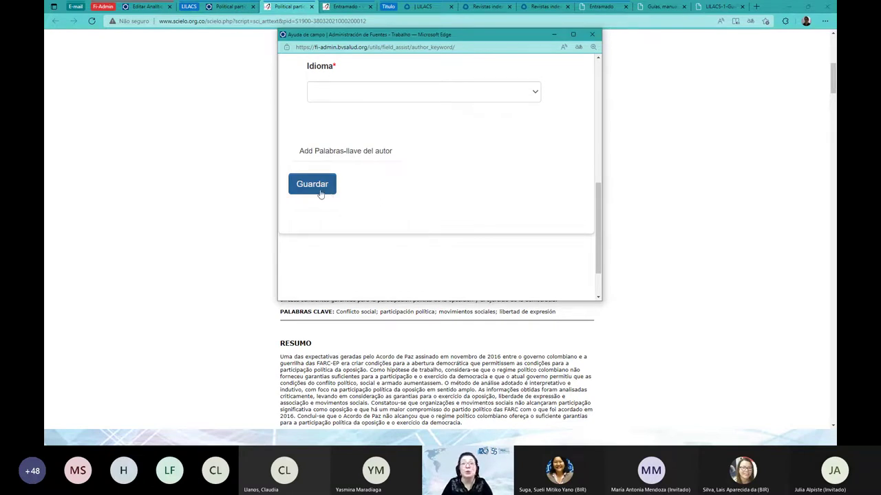
left_click(592, 35)
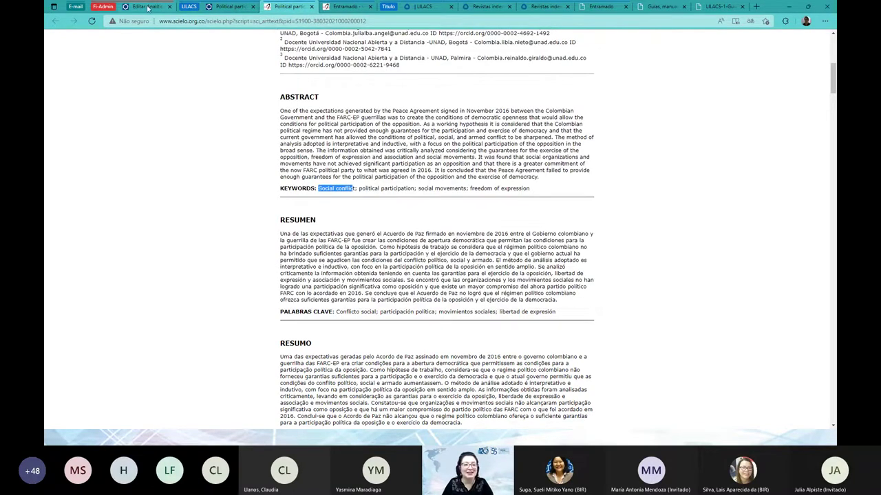
Expand the Resumen section of the FI-ADMIN analytic record and open its assistant to examine the Resumen and Idioma fields
left_click(148, 8)
left_click(109, 283)
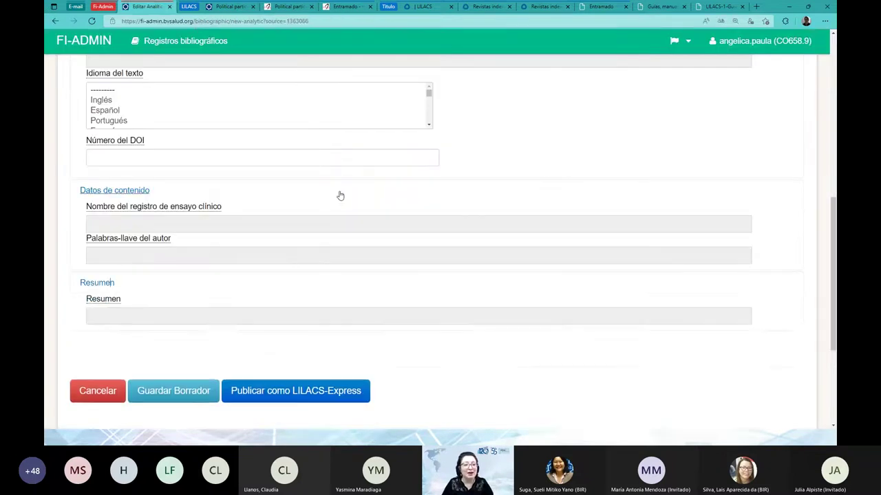
scroll(340, 195, "down", 1)
scroll(340, 196, "down", 1)
left_click(117, 200)
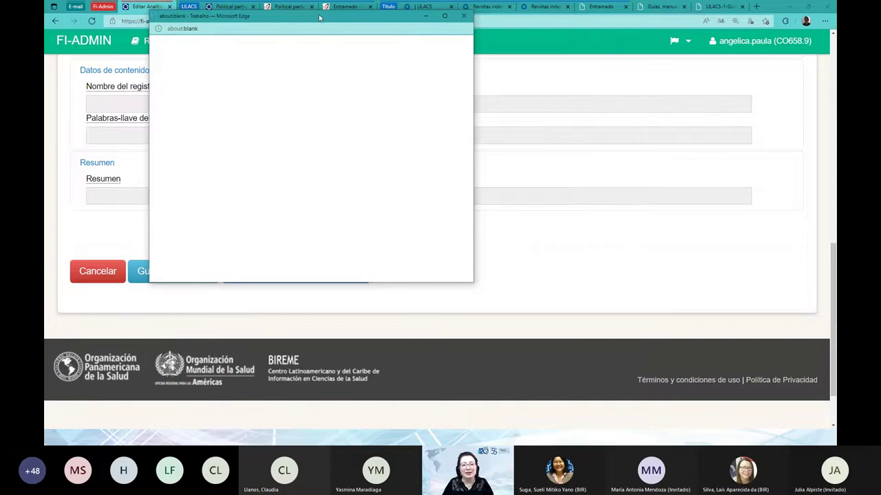
scroll(466, 102, "down", 5)
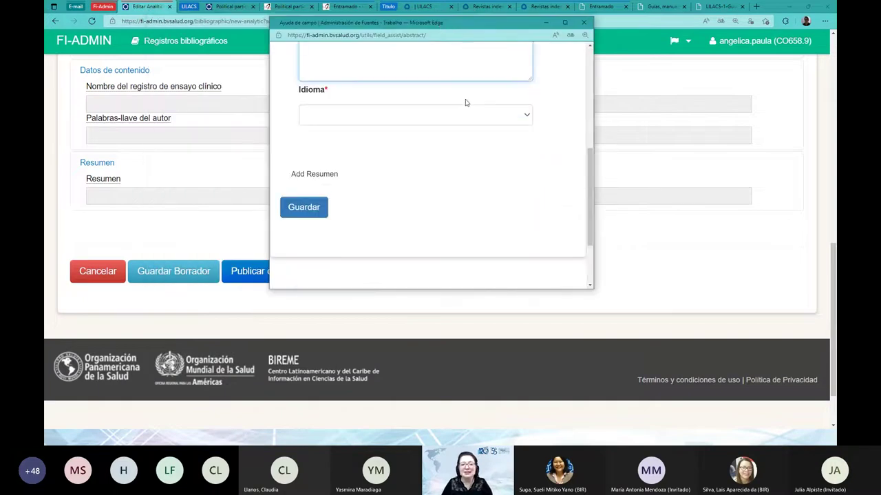
scroll(465, 103, "up", 5)
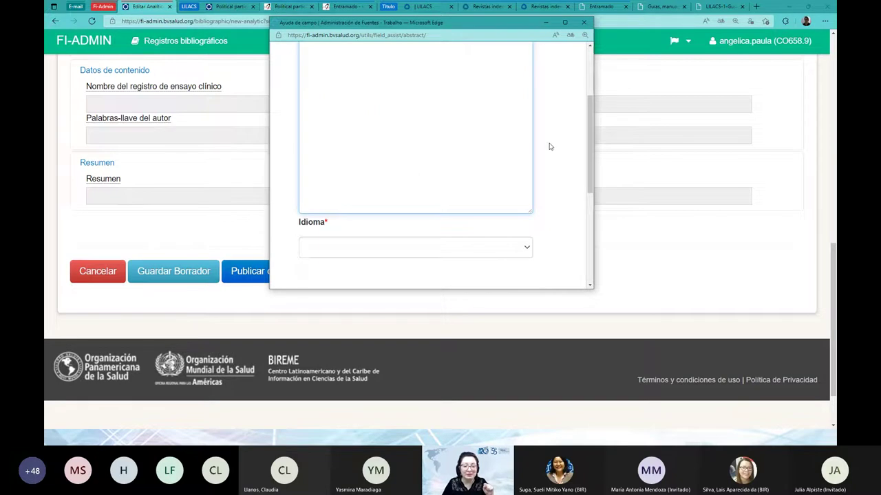
scroll(549, 146, "up", 2)
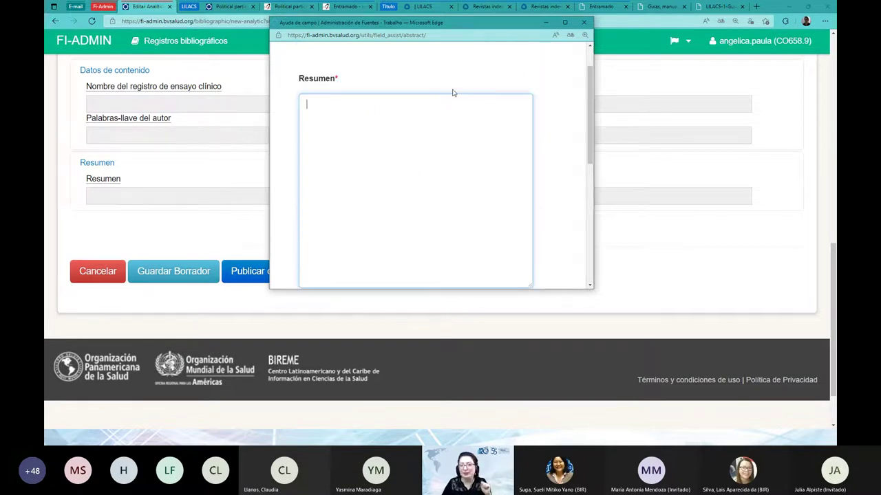
Copy the full English abstract from the SciELO article and paste it into the untitled Notepad document
left_click(294, 9)
scroll(386, 207, "up", 1)
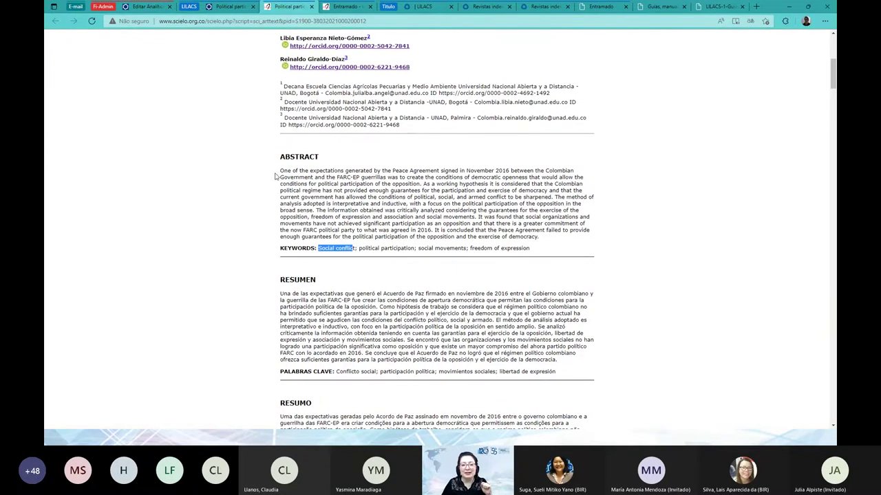
left_click_drag(280, 171, 558, 227)
key("ctrl+c")
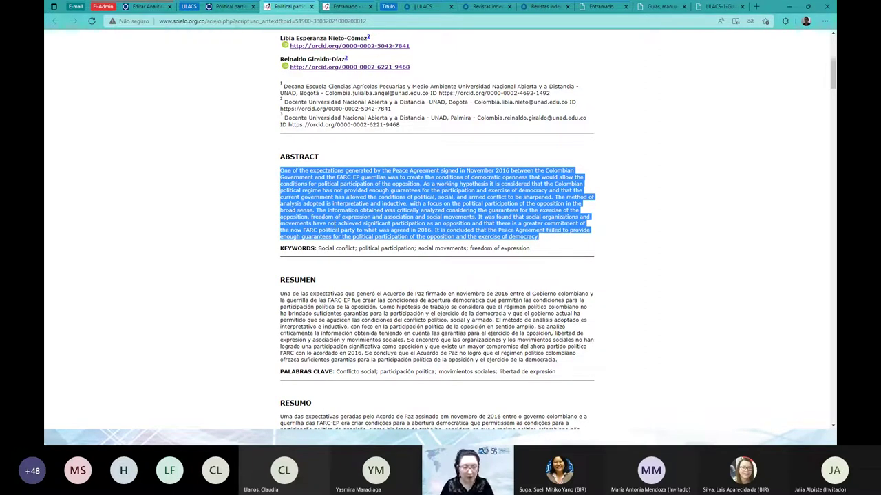
key("super")
left_click(182, 429)
key("ctrl+v")
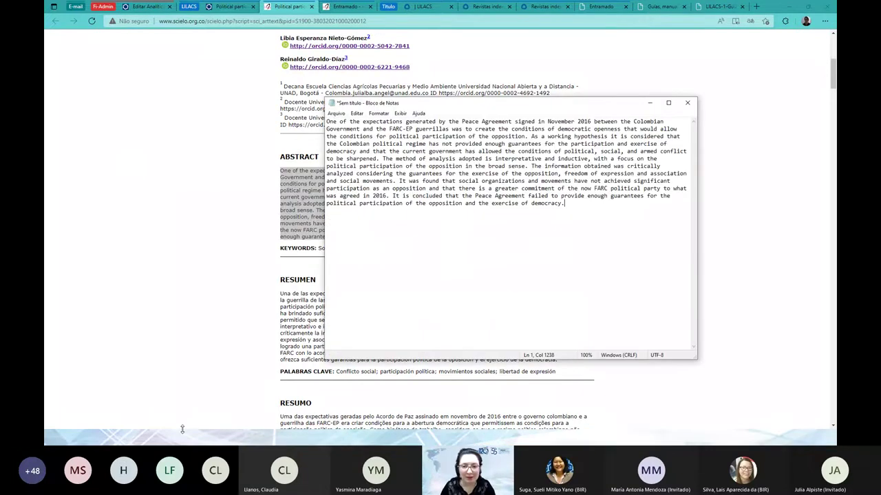
left_click_drag(564, 105, 494, 88)
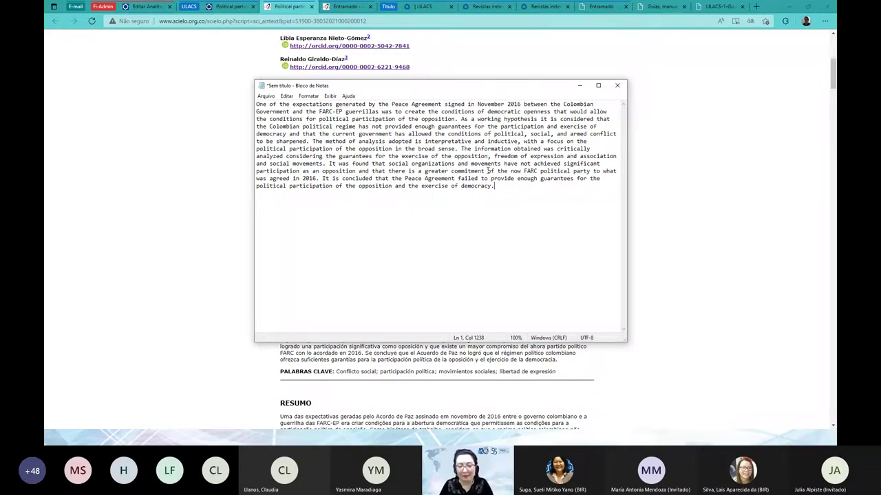
Switch to the Word document and, with formatting marks shown, remove the paragraph breaks after "between the" and "democratic openness" in the abstract
key("super")
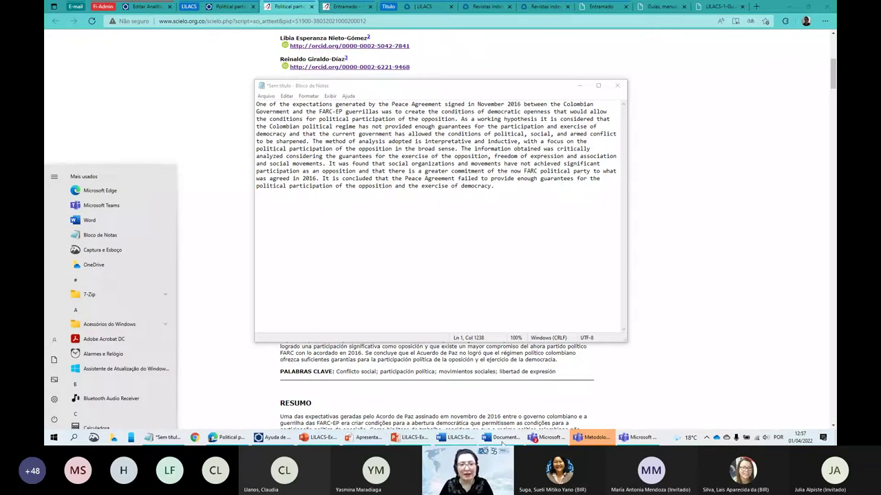
left_click(501, 437)
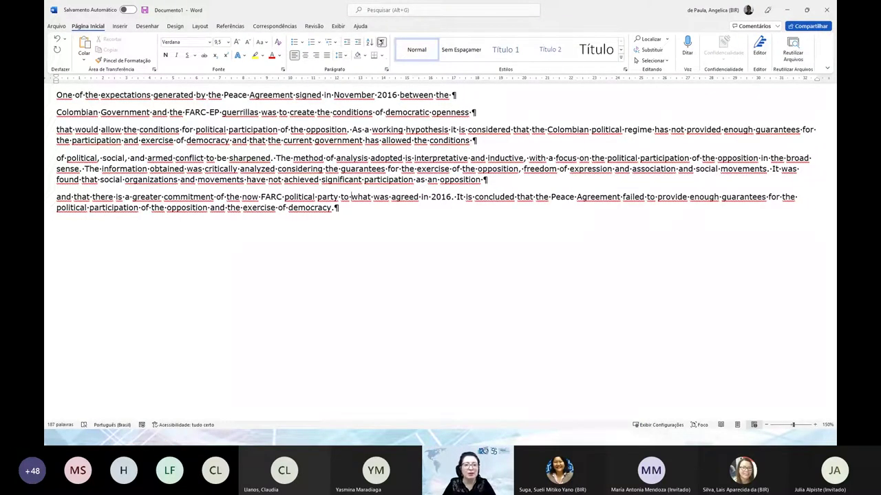
left_click(382, 42)
left_click(382, 42)
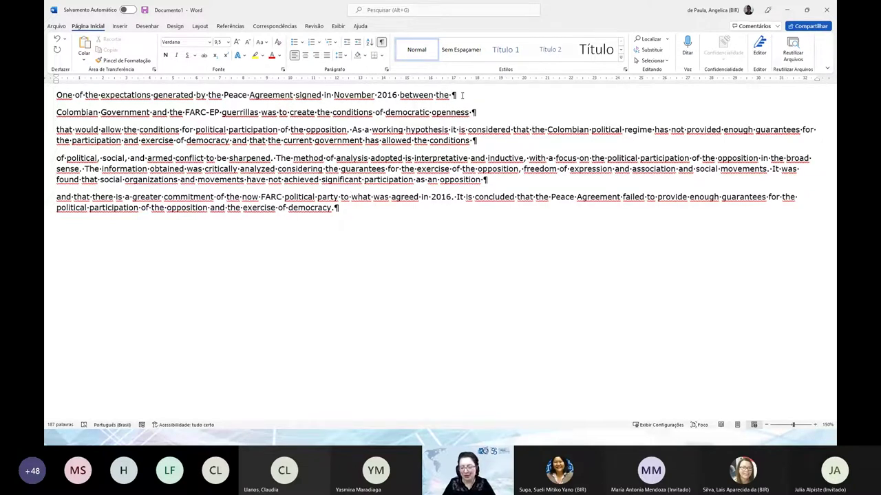
key("Delete")
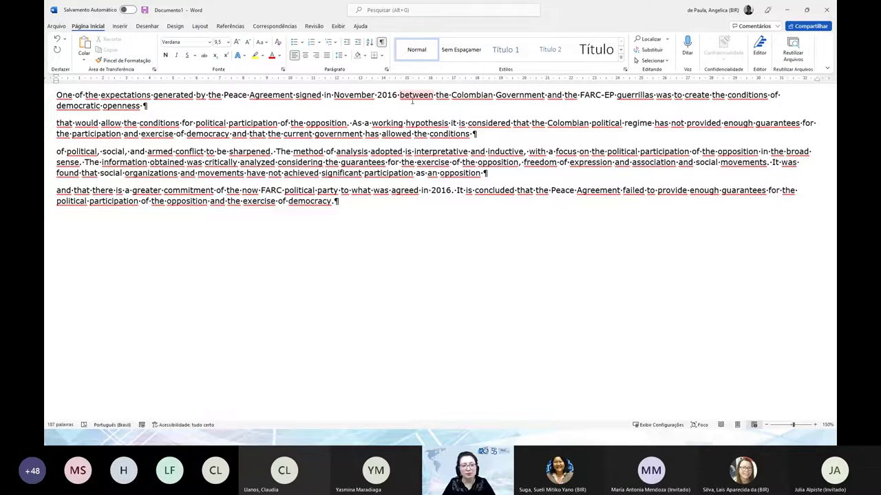
left_click(406, 106)
key("Delete")
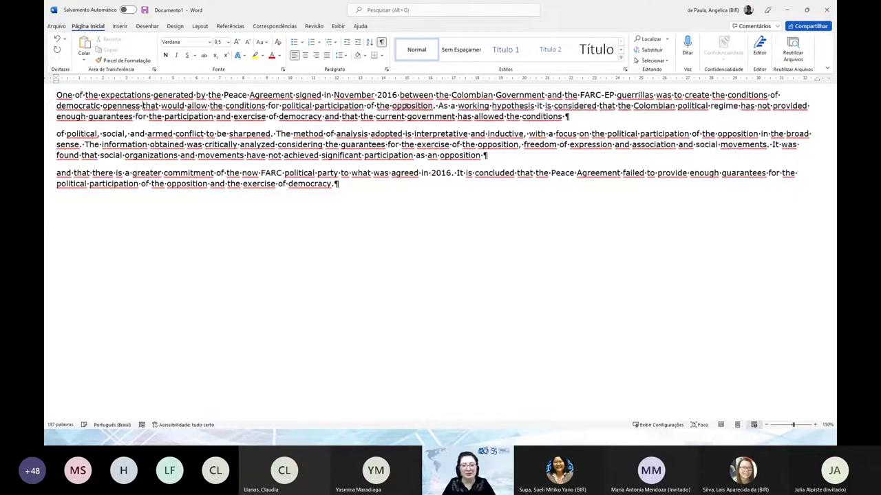
left_click(481, 154)
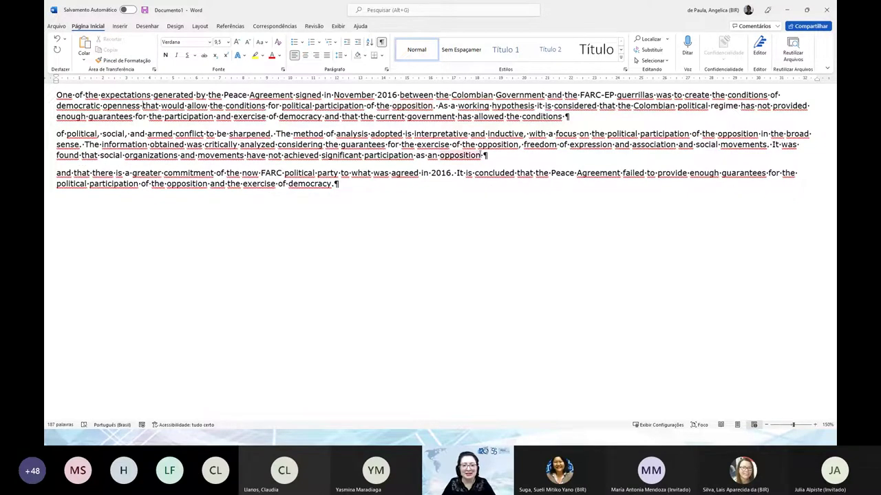
Return to the FI-ADMIN analytic record and review its form from the Texto completo tab through the Resumen field to the saving options
key("super")
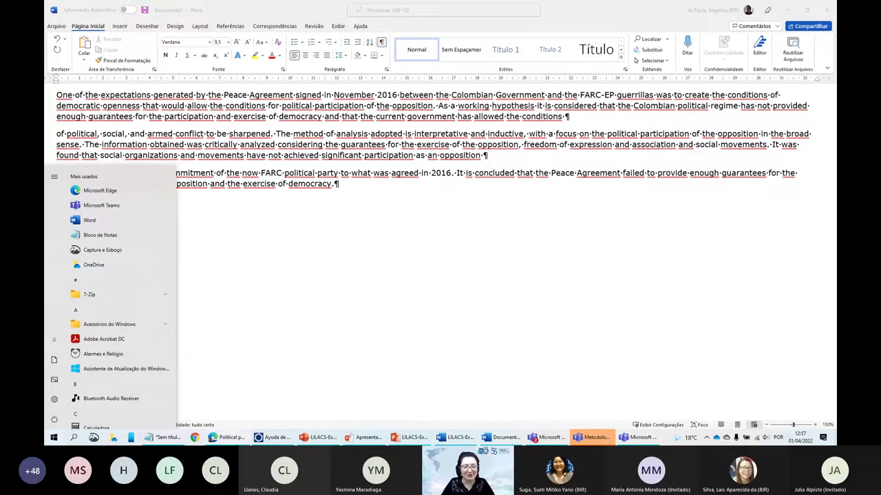
left_click(232, 437)
key("ctrl+1")
scroll(317, 184, "up", 3)
scroll(292, 186, "up", 1)
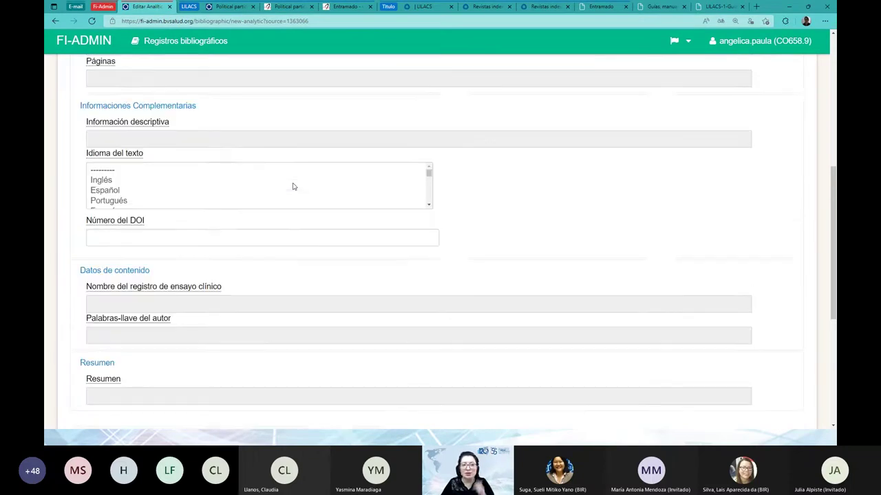
scroll(292, 187, "up", 4)
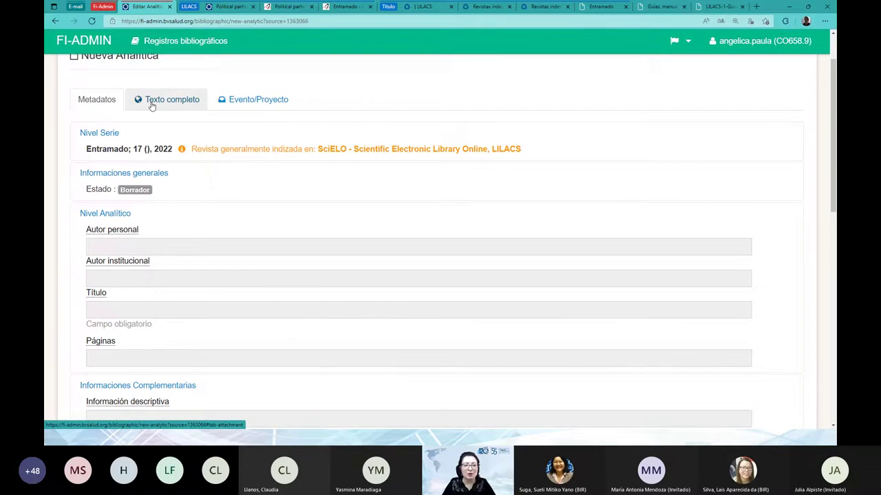
scroll(152, 106, "down", 5)
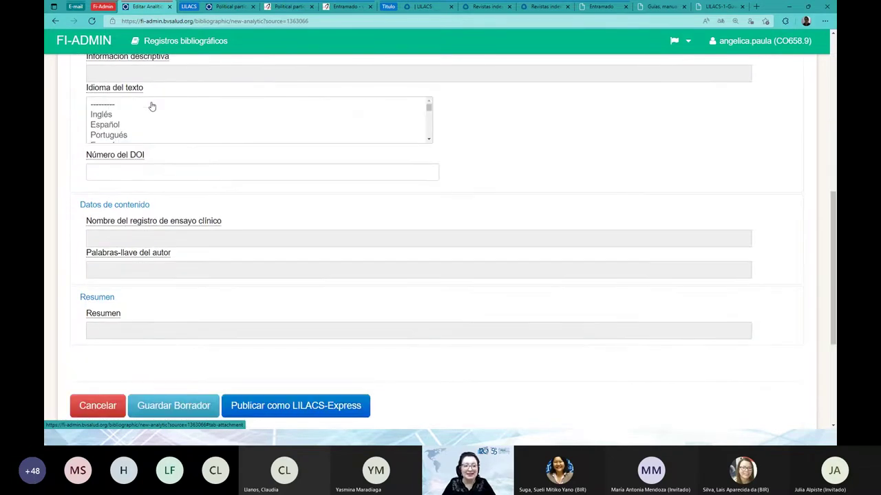
scroll(152, 106, "down", 3)
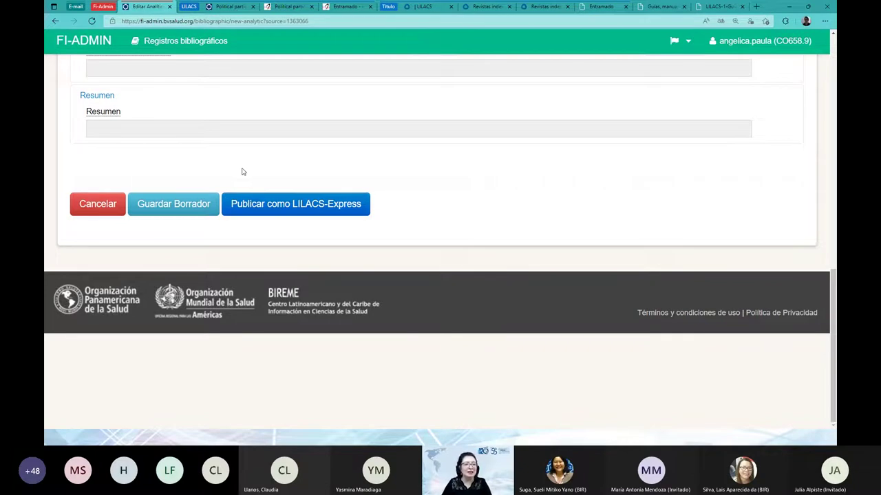
scroll(241, 172, "up", 3)
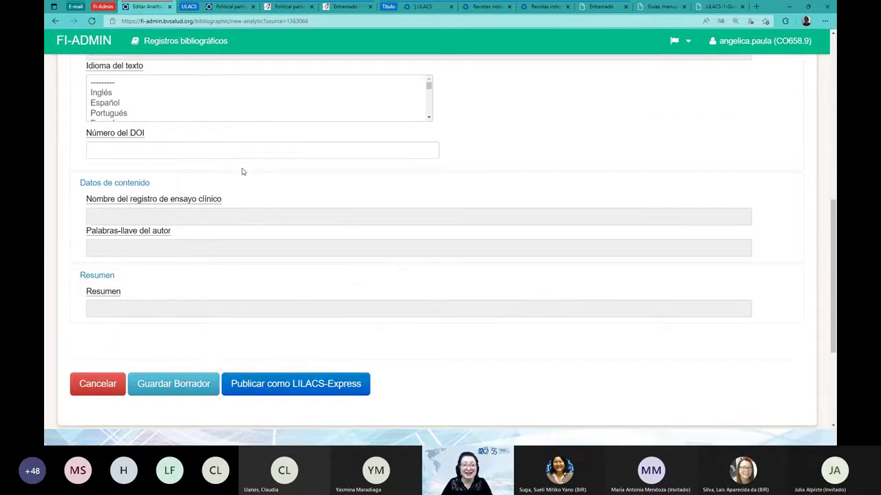
scroll(241, 172, "up", 4)
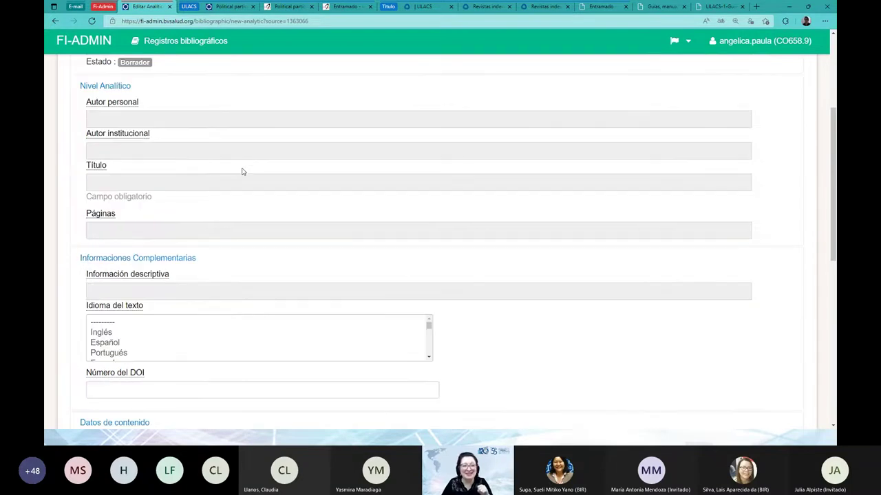
scroll(241, 172, "up", 2)
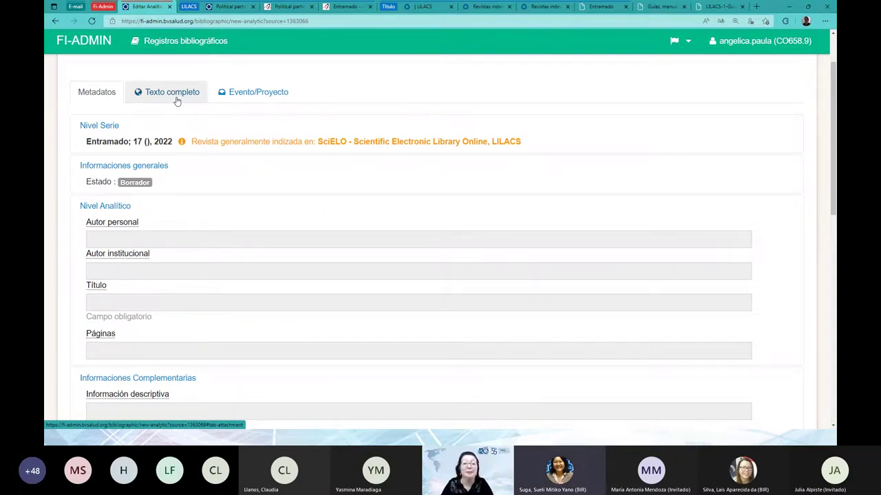
scroll(176, 102, "down", 5)
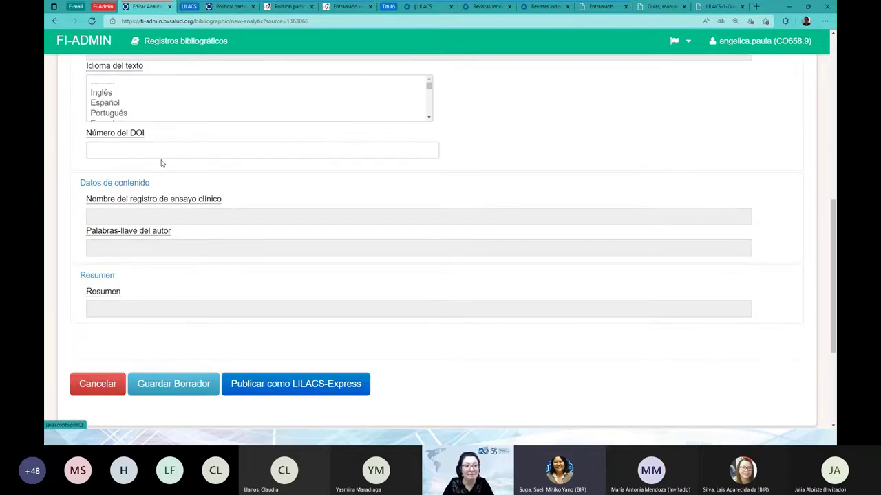
left_click(162, 154)
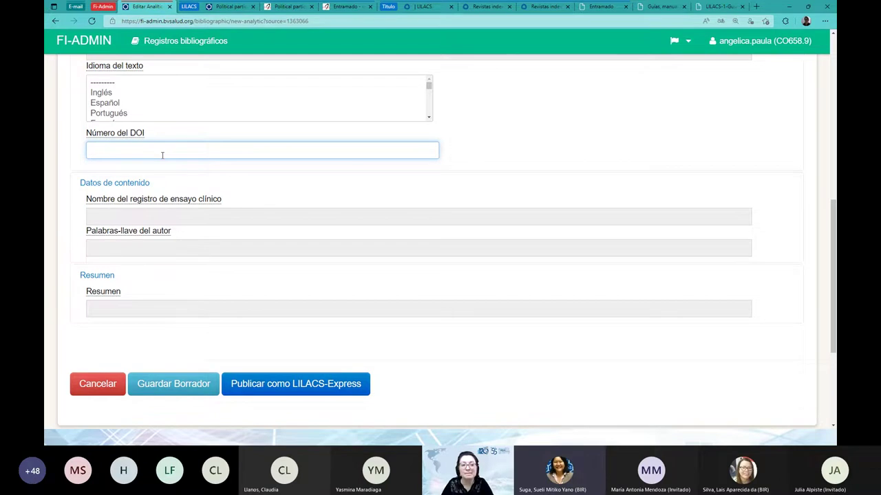
left_click(134, 139)
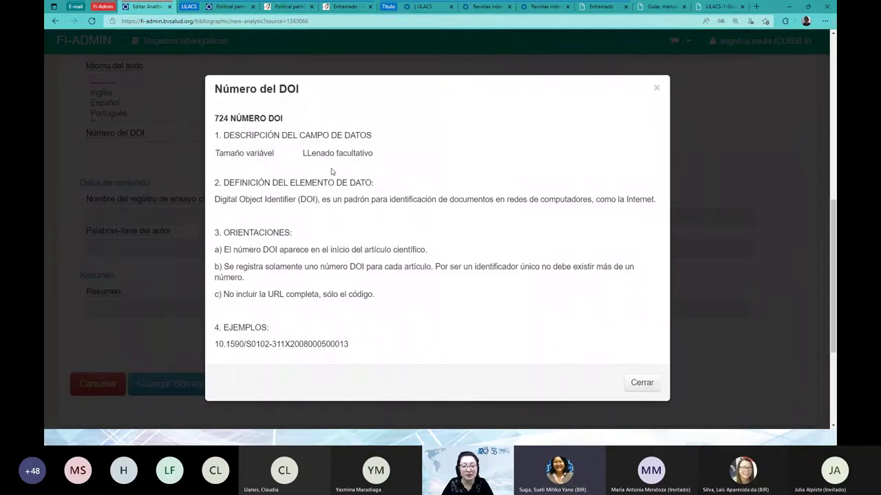
left_click_drag(216, 344, 351, 346)
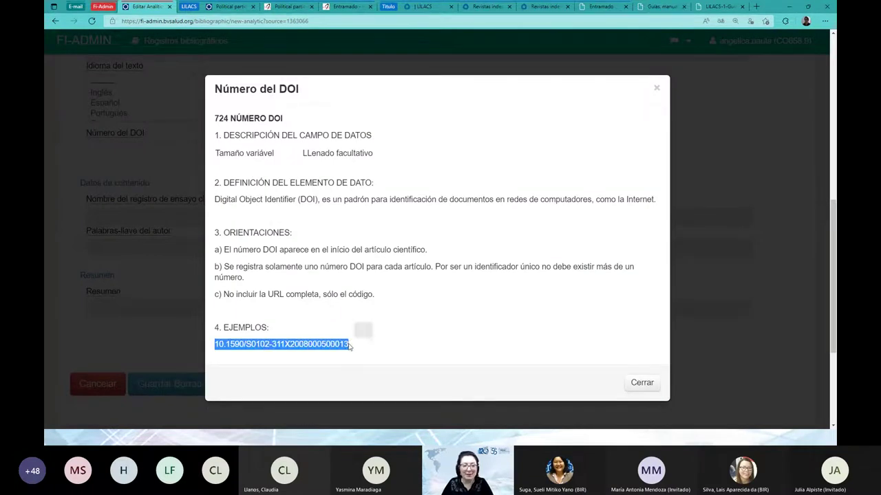
left_click_drag(215, 344, 350, 345)
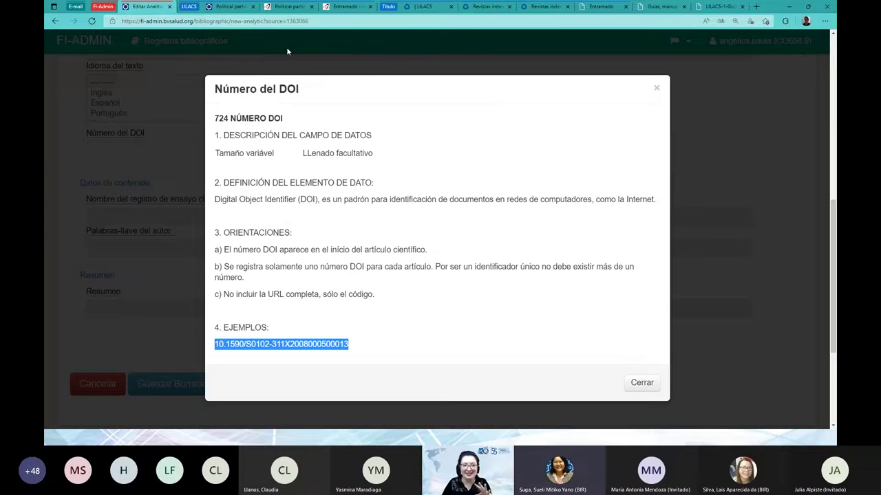
In the SciELO article, highlight the DOI code 10.18041/1900-3803/entramado.2.7484 without its URL prefix, and close the DOI help in FI-ADMIN
left_click(288, 6)
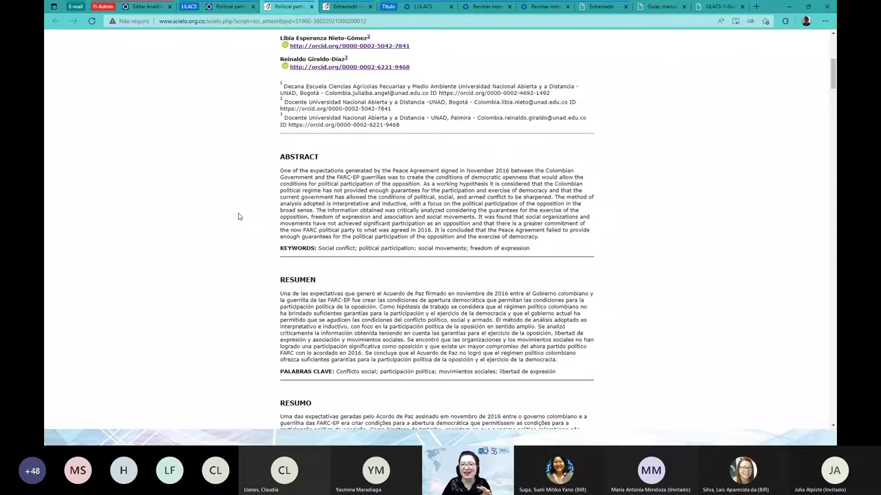
scroll(238, 217, "up", 4)
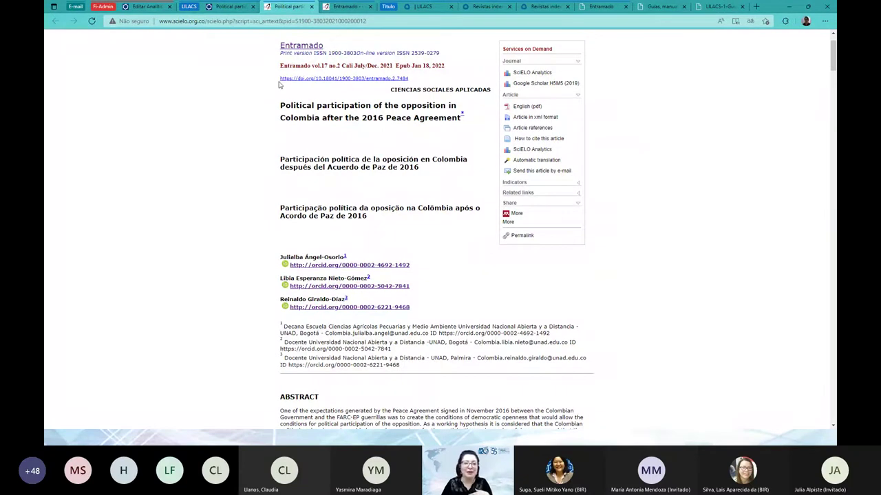
left_click_drag(279, 79, 416, 79)
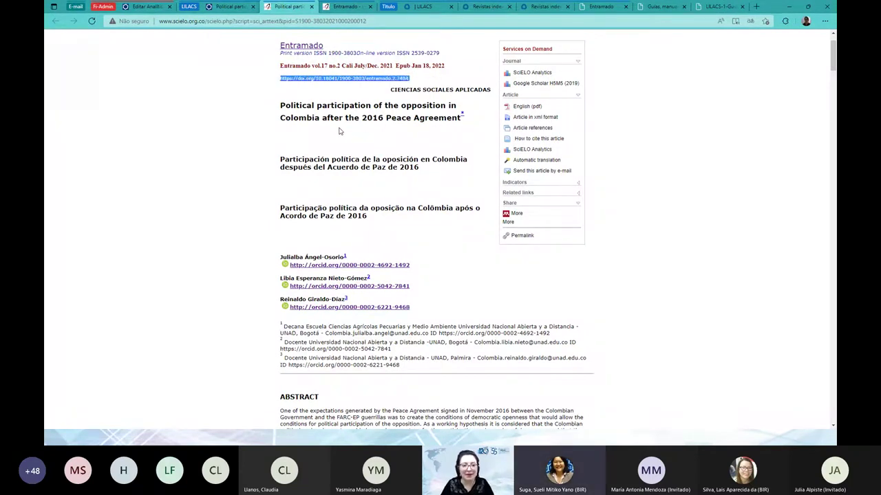
scroll(339, 131, "up", 5)
left_click(296, 183)
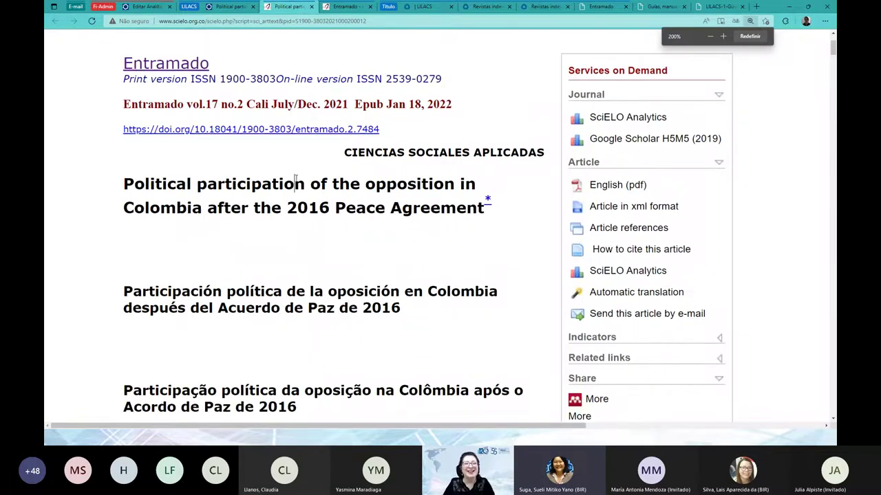
left_click_drag(380, 130, 194, 131)
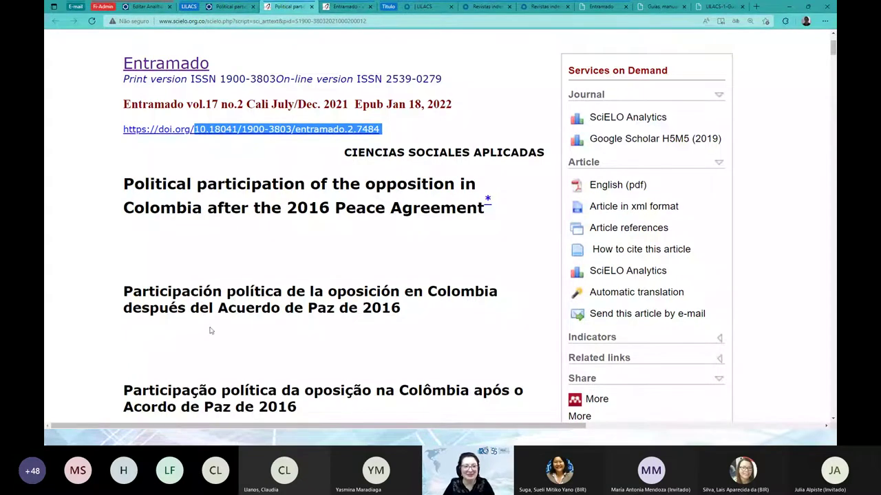
left_click(146, 10)
left_click(657, 90)
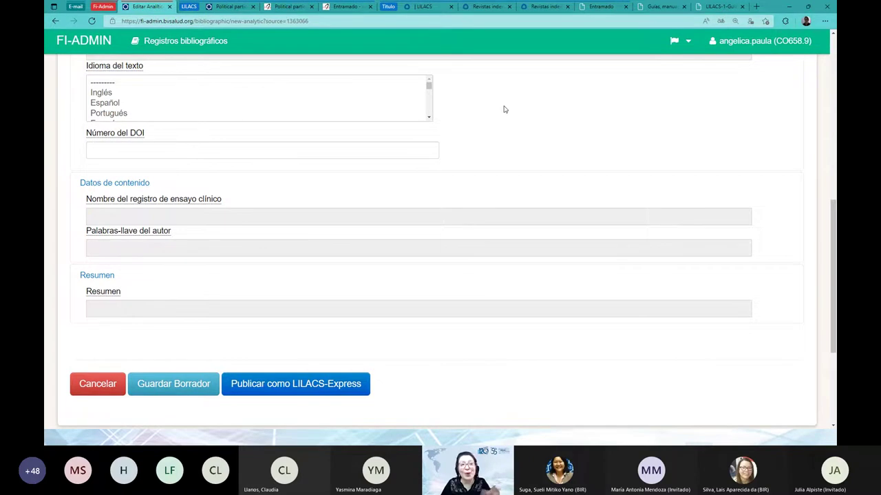
left_click(289, 6)
left_click_drag(113, 135, 194, 131)
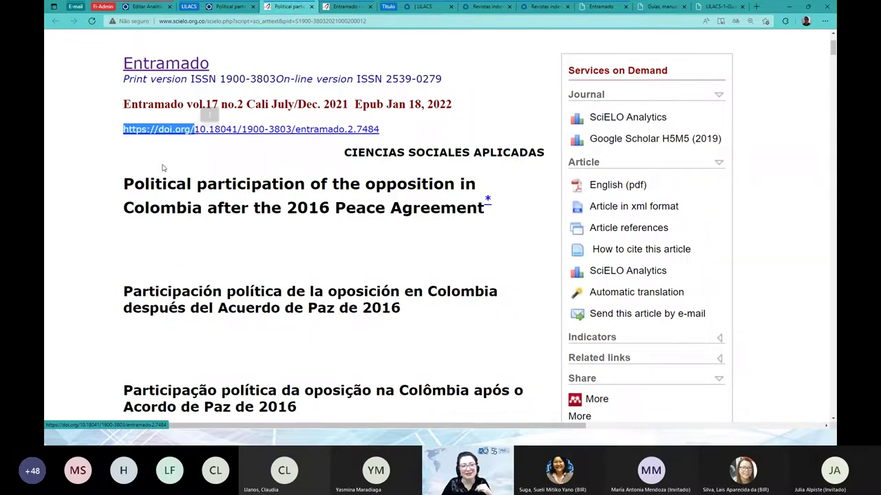
left_click(381, 137)
left_click_drag(381, 137, 195, 132)
left_click_drag(82, 135, 397, 133)
left_click(244, 157)
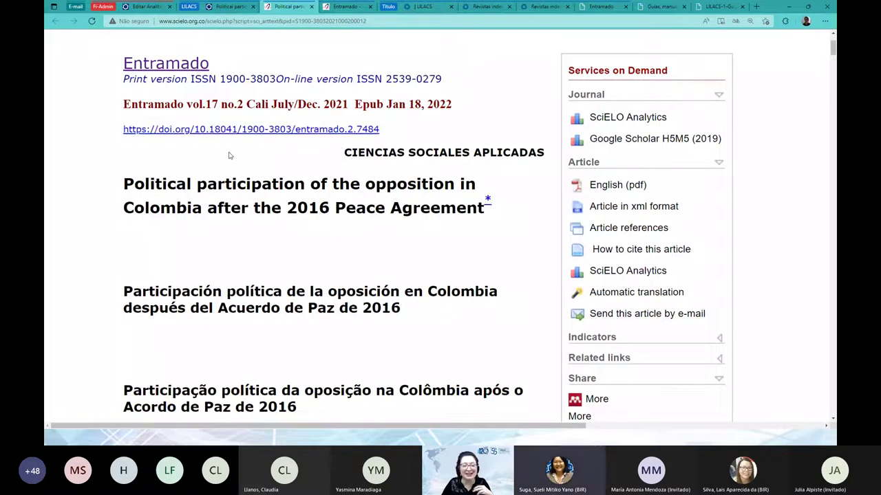
Return to the FI-ADMIN record, close the Resumen entry window, and consult the help for the Páginas field
left_click(144, 8)
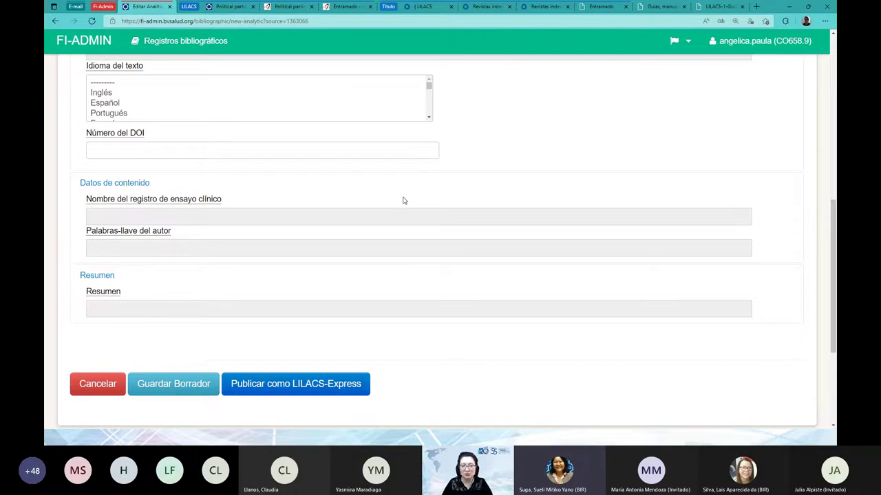
scroll(404, 200, "up", 3)
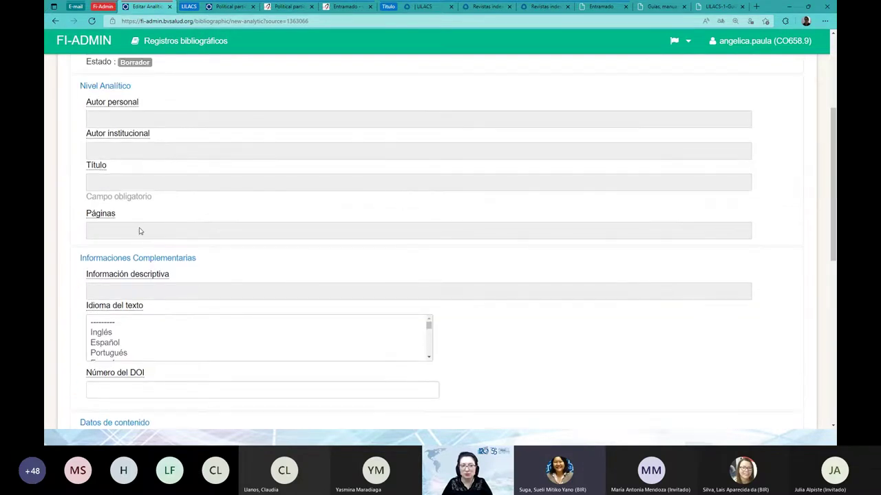
left_click(138, 234)
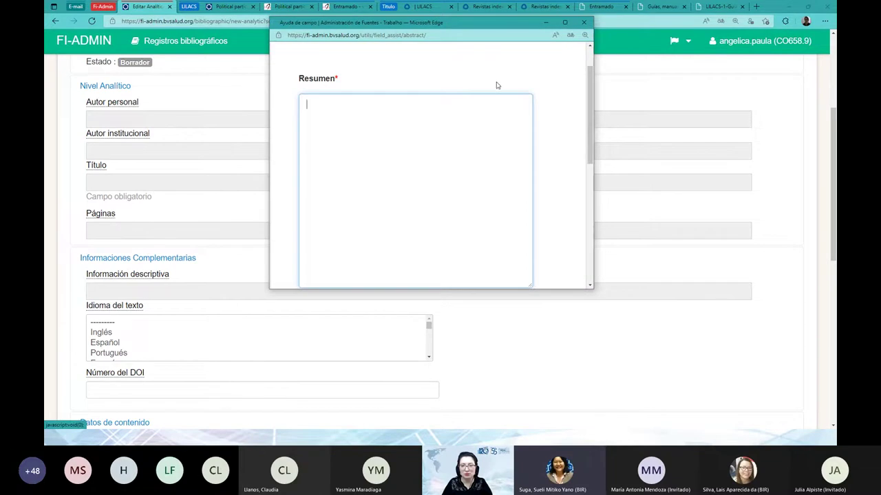
left_click(583, 23)
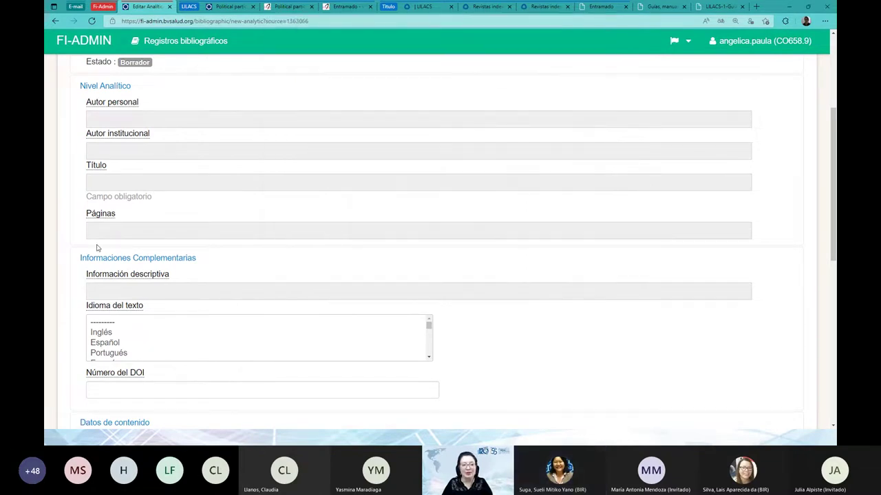
left_click(101, 214)
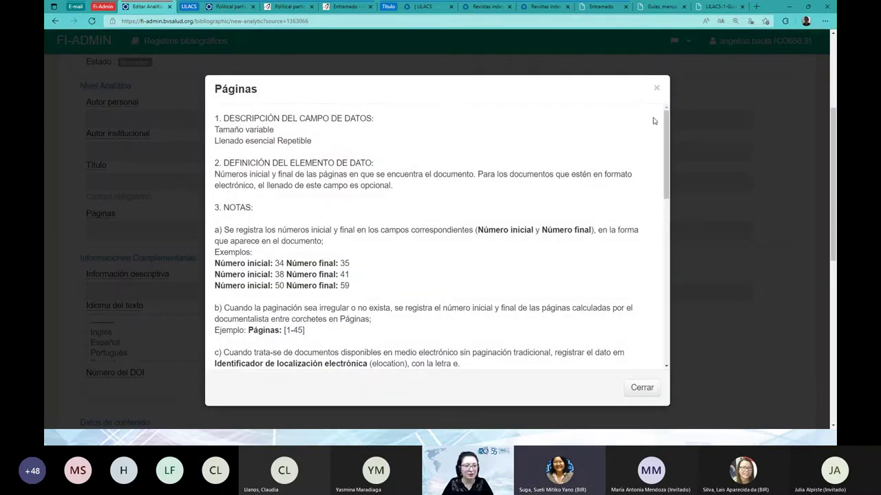
left_click(657, 87)
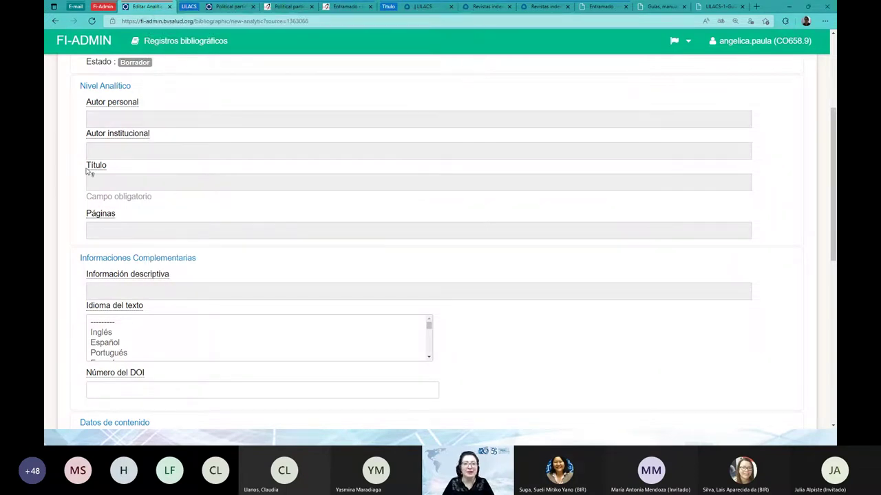
Examine the Páginas entry form down to its Identificador de localización electrónico field, and close it without entering anything
left_click_drag(346, 26, 463, 67)
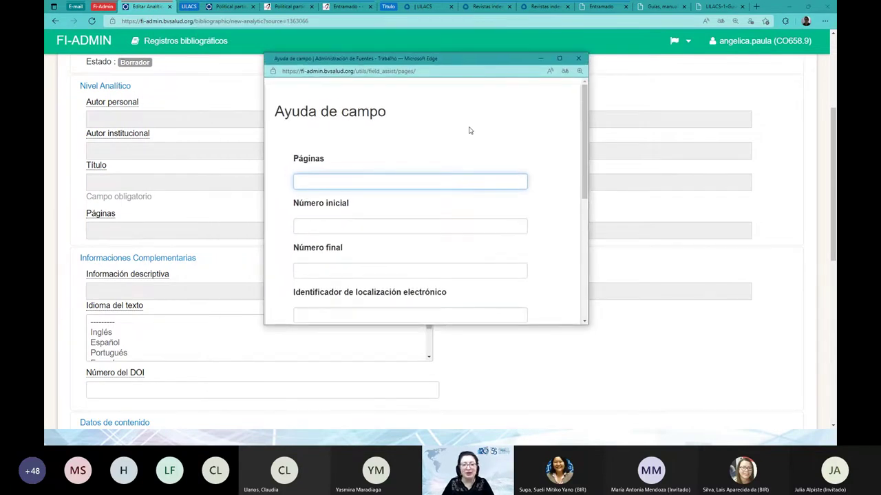
scroll(469, 131, "down", 1)
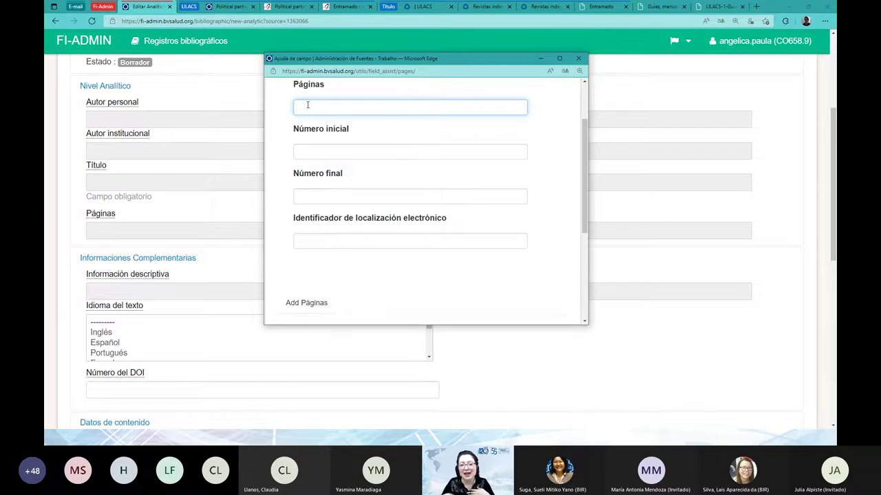
left_click(331, 243)
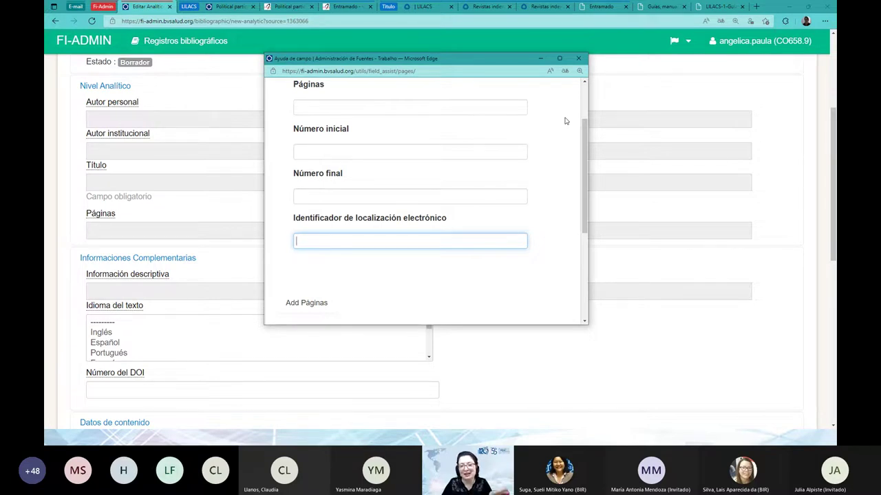
left_click(580, 60)
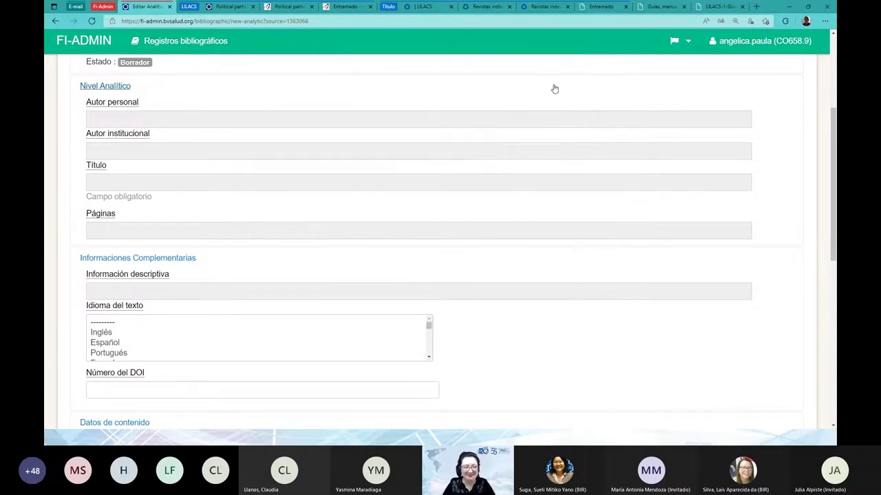
scroll(470, 91, "down", 2)
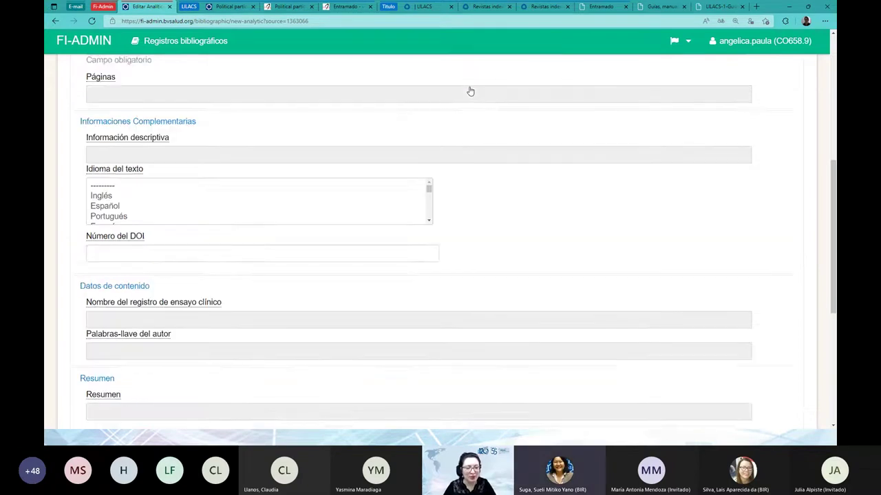
scroll(470, 92, "down", 2)
scroll(468, 90, "up", 5)
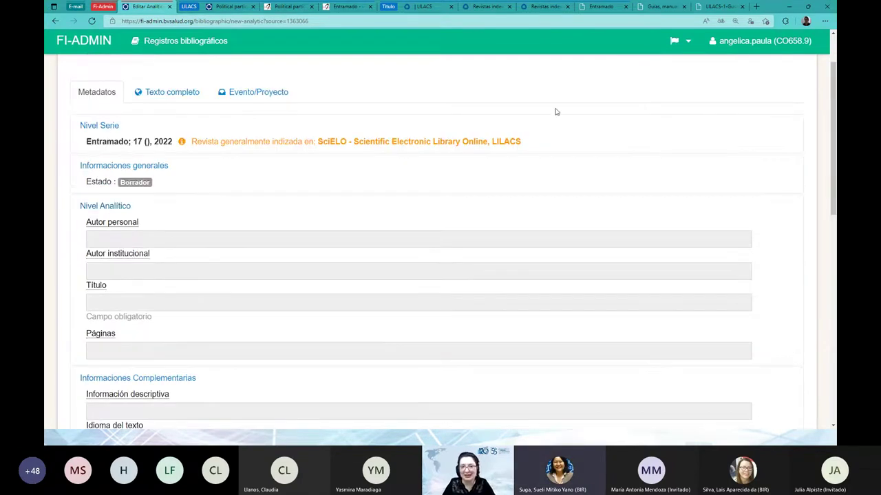
scroll(556, 112, "down", 1)
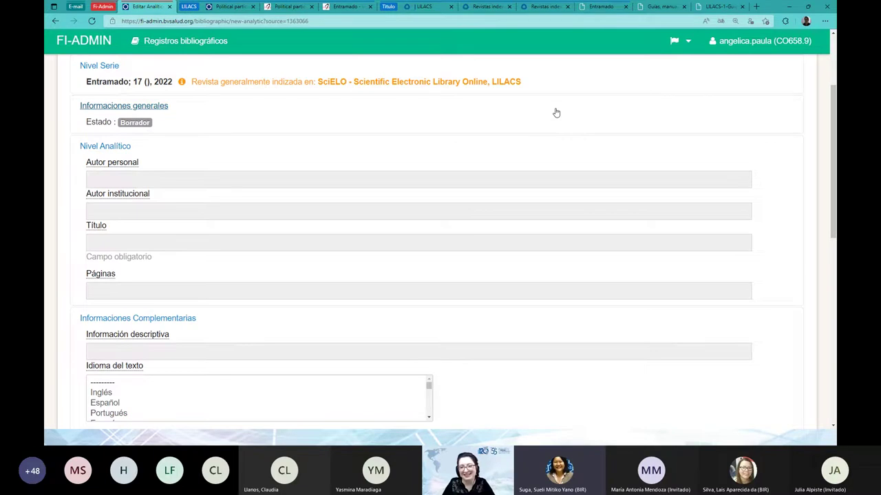
scroll(556, 112, "up", 1)
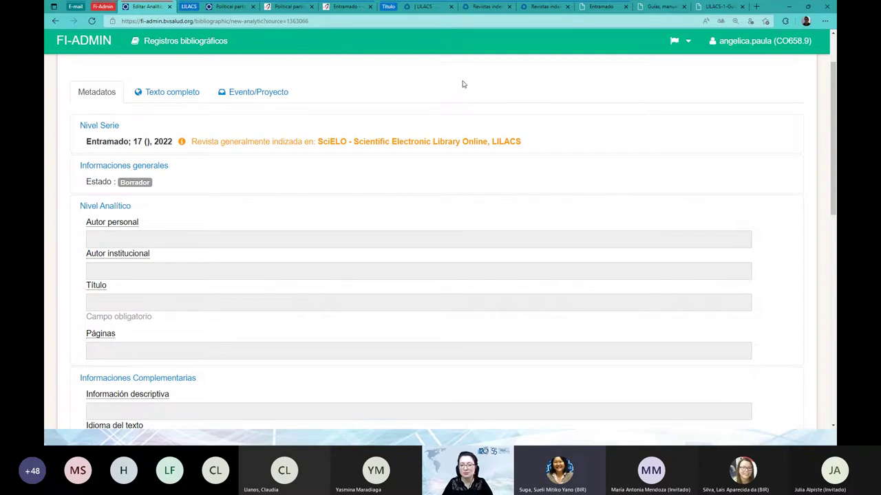
Search the web in a new tab for "bjvras usp" and open Vol. 59 (2022) from the journal's archives
left_click(757, 7)
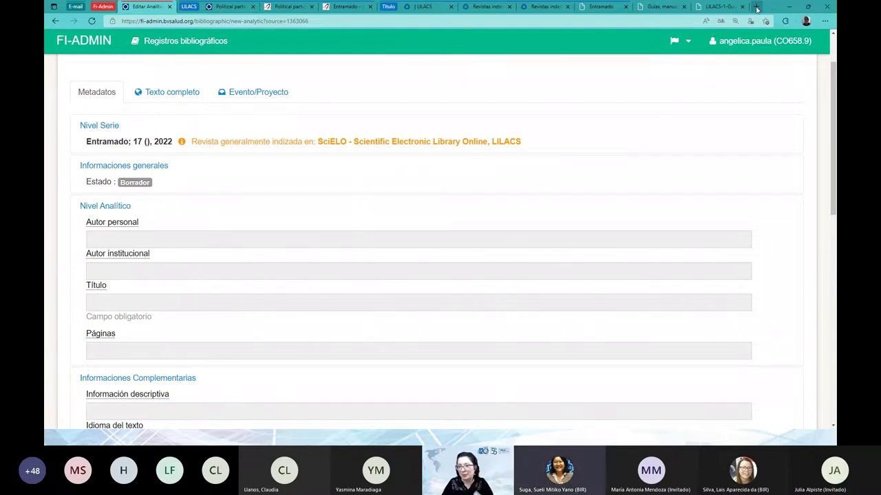
type("bjvras usp")
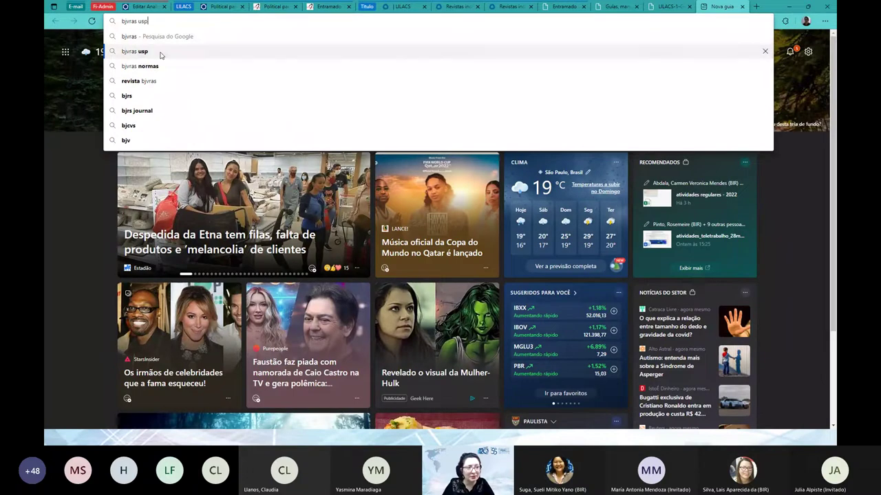
left_click(161, 52)
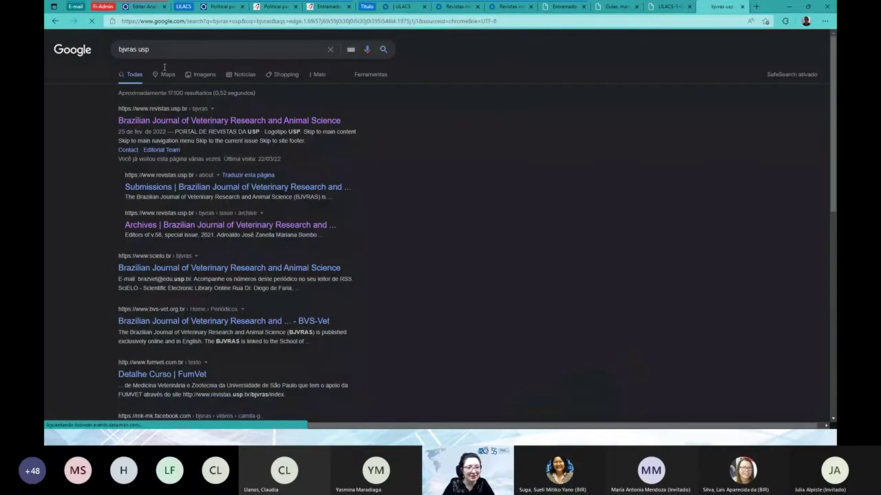
left_click(166, 121)
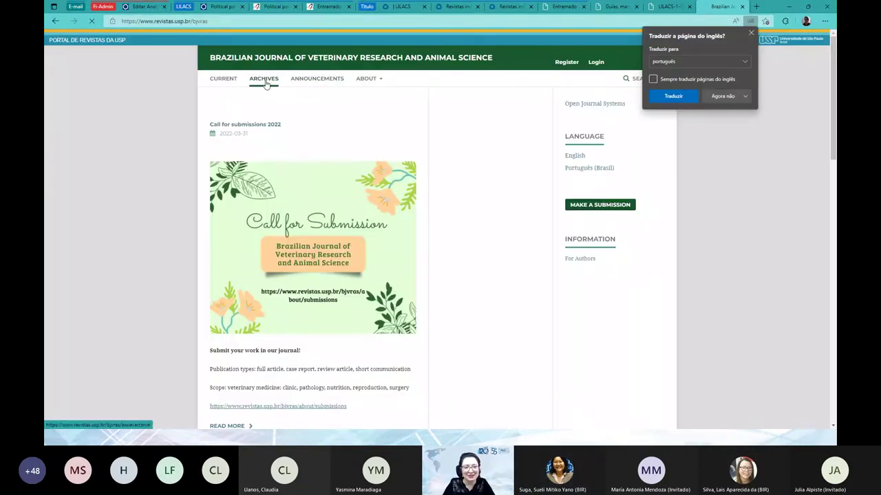
left_click(266, 81)
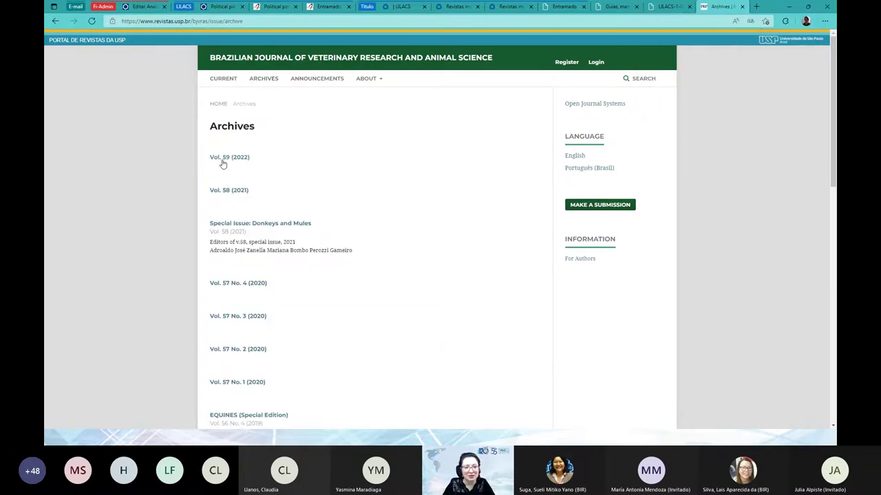
left_click(222, 160)
Try to highlight the electronic location code of the dog and cat vaccination article, open its PDF, and return to the issue
scroll(536, 181, "down", 1)
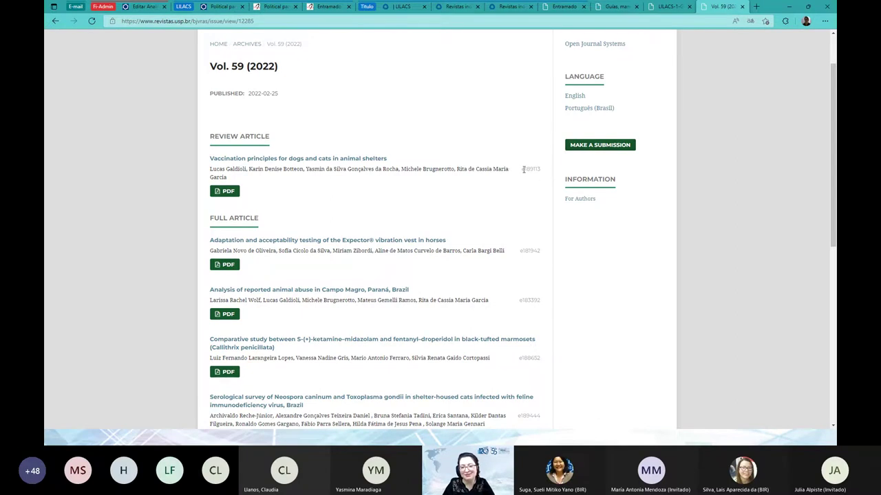
left_click_drag(524, 170, 541, 173)
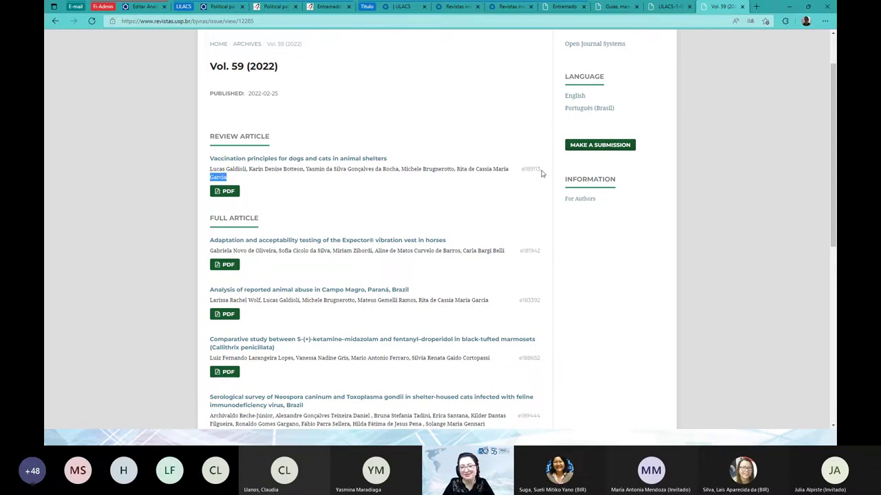
left_click(225, 191)
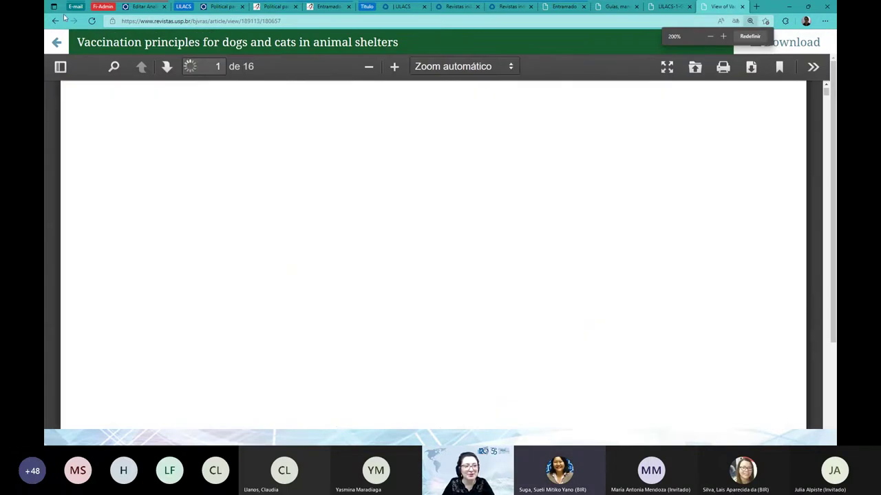
key("alt+Left")
Highlight the code e189113 beside the dog and cat vaccination article and open that article's PDF
scroll(430, 155, "up", 1)
scroll(430, 154, "down", 3)
scroll(431, 154, "down", 3)
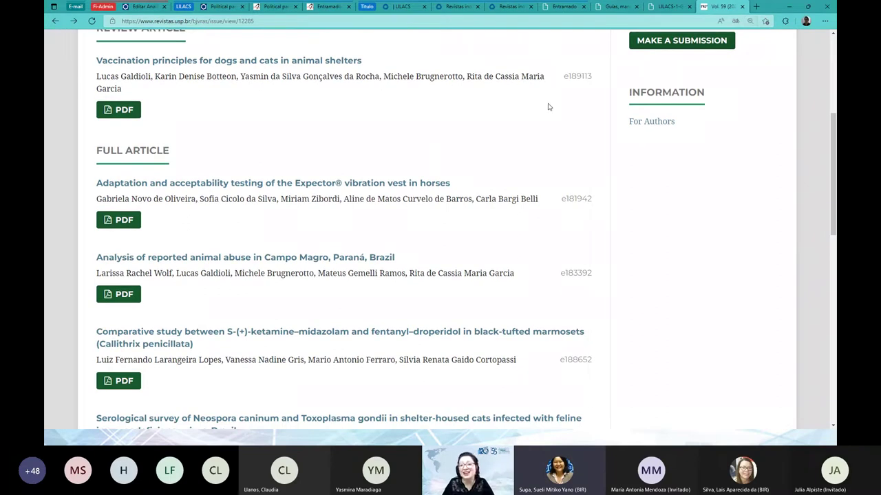
left_click_drag(549, 106, 588, 79)
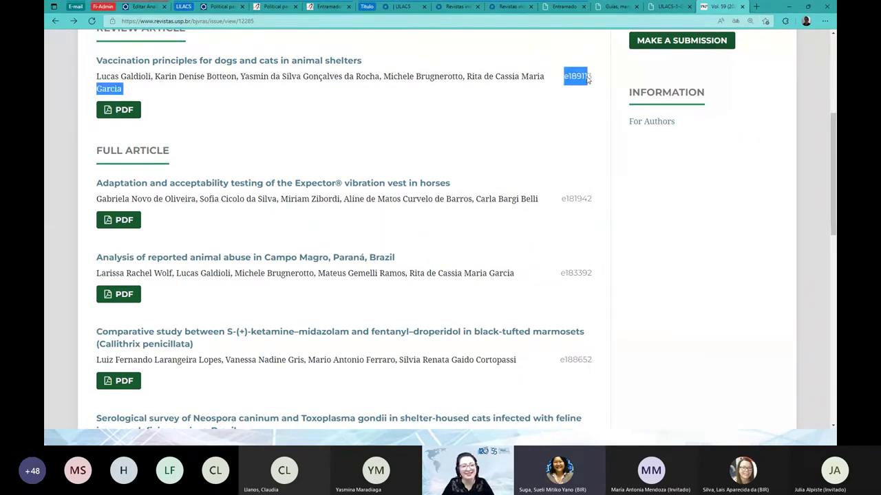
left_click(588, 79)
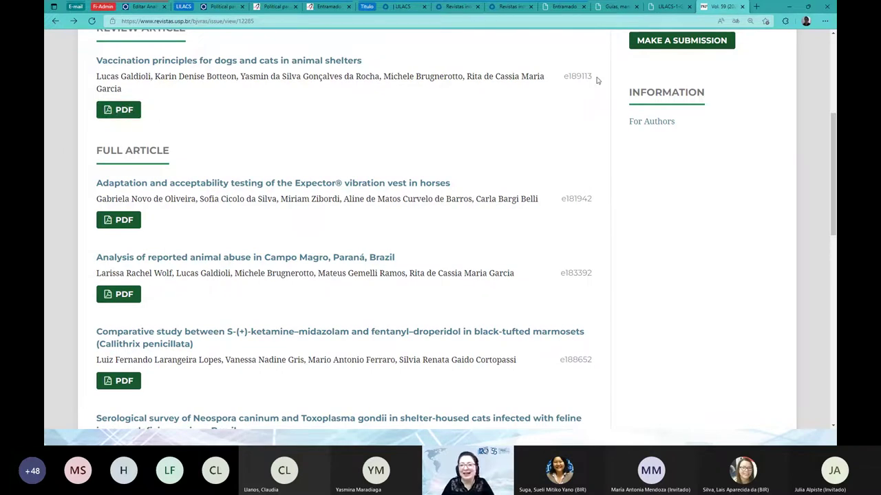
left_click_drag(597, 80, 552, 108)
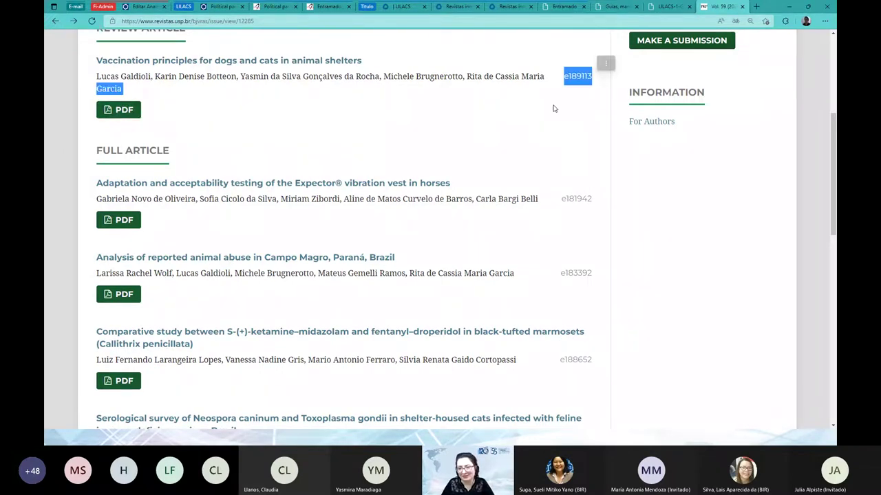
left_click(117, 113)
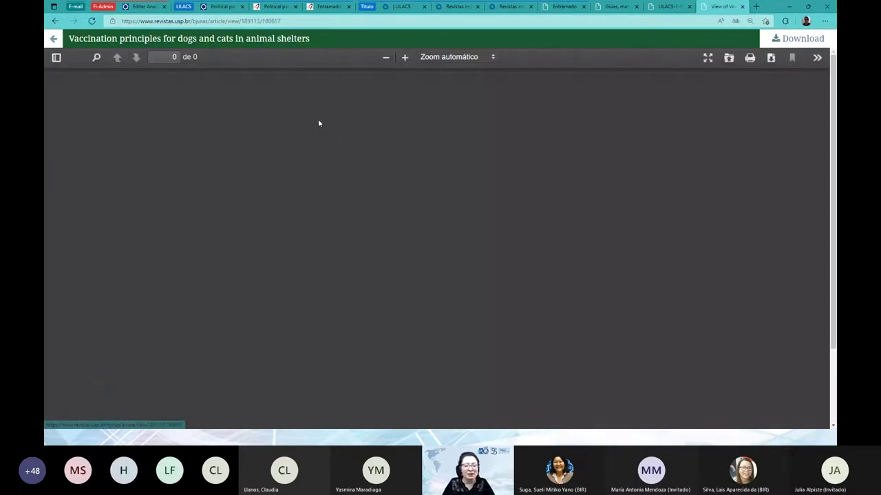
Highlight the 16 in the second page's 2/16 numbering and the code e189113 in the first page's footer citation, and close the PDF
scroll(318, 123, "down", 2)
scroll(318, 123, "down", 8)
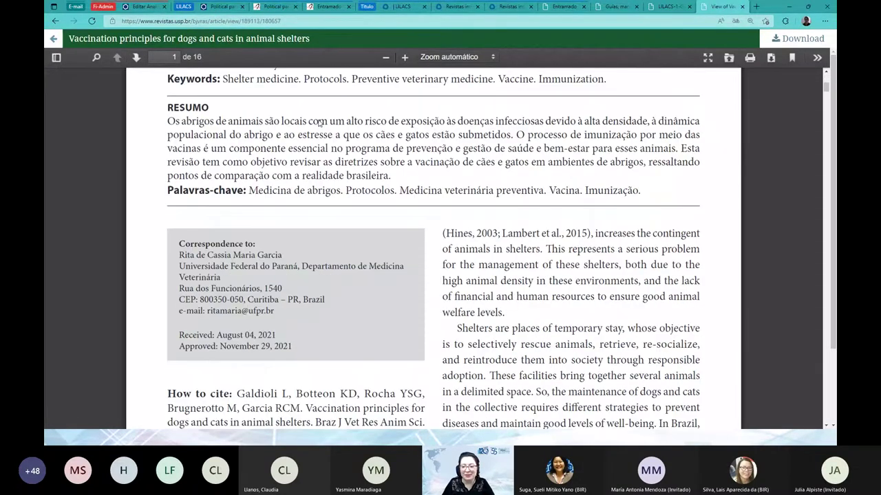
scroll(318, 123, "down", 1)
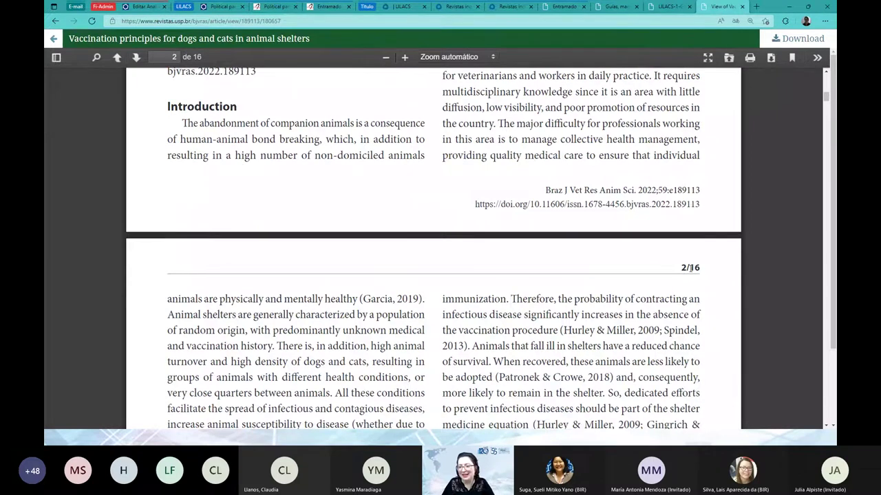
left_click_drag(690, 267, 701, 267)
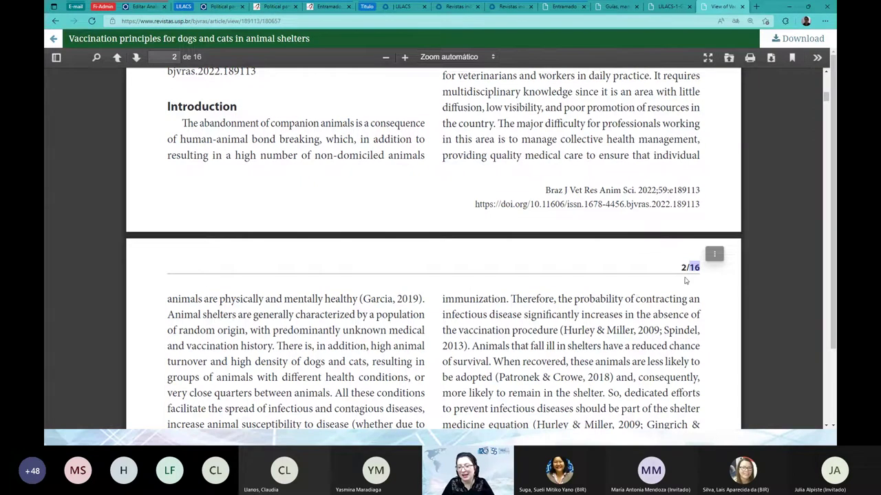
left_click(653, 204)
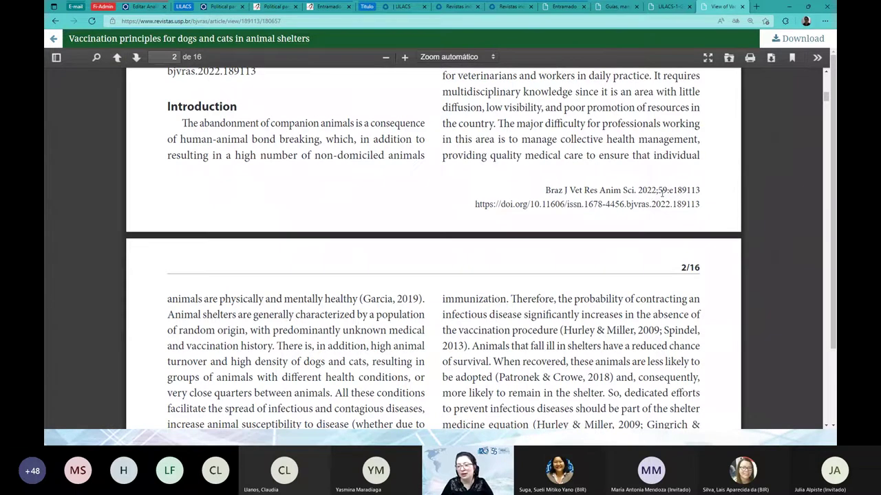
left_click_drag(669, 189, 700, 189)
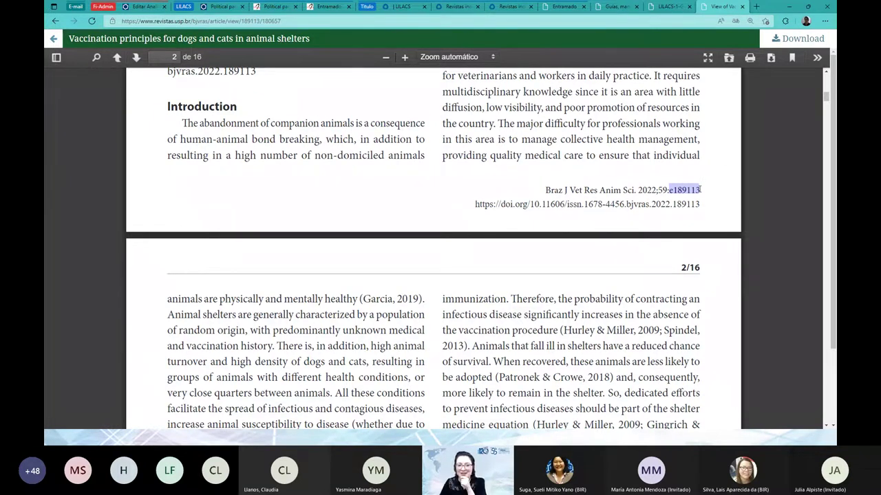
left_click(646, 244)
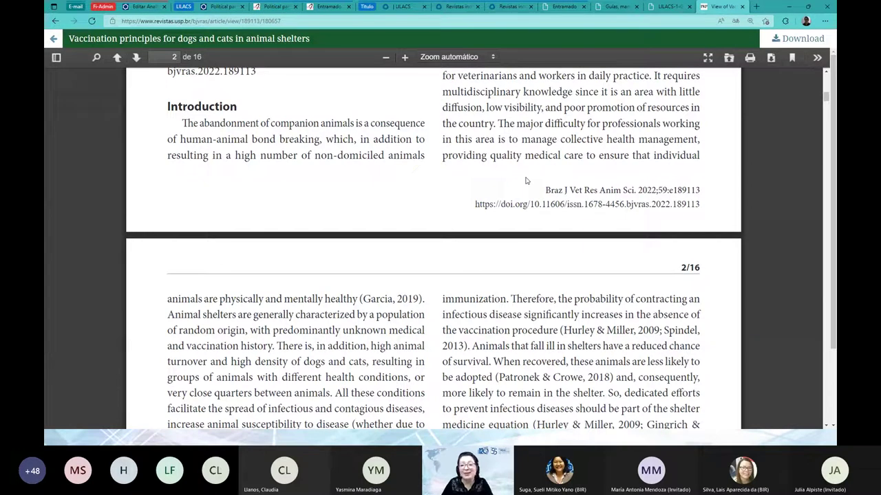
left_click(742, 6)
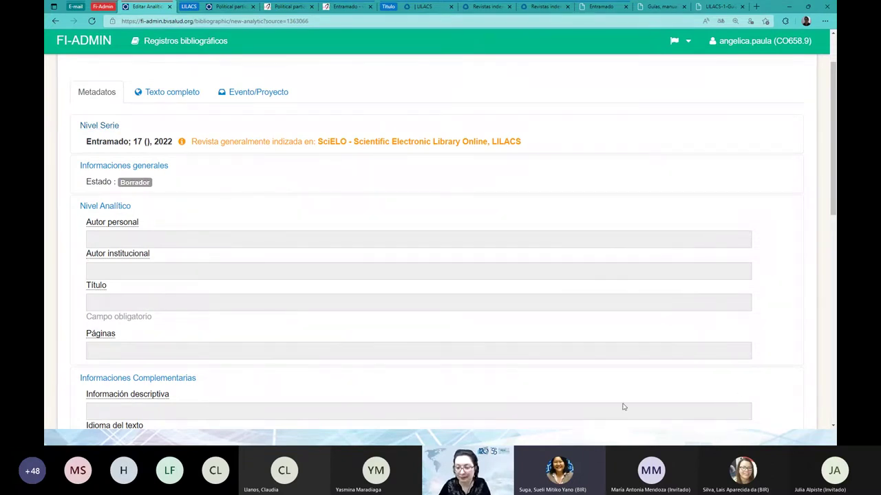
Open the Ciencia y Salud editorial linked in the meeting chat, decline its translation, and read it from title to licence notice
key("alt+Tab")
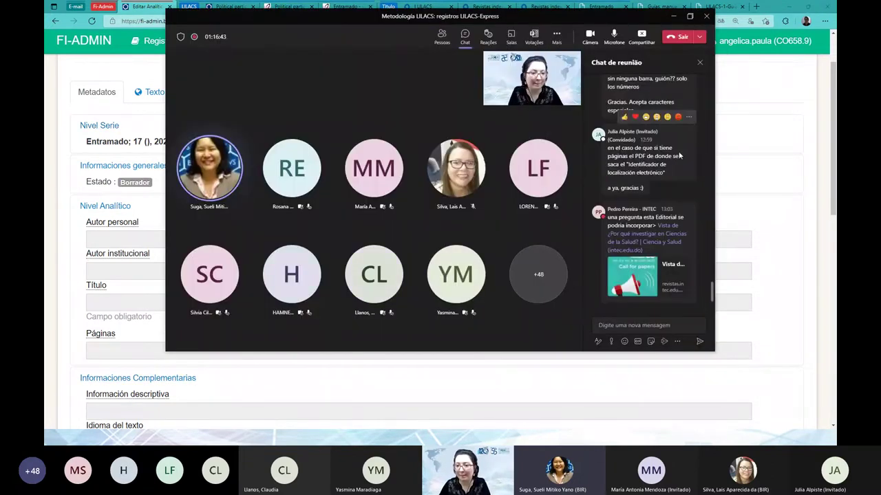
left_click(647, 242)
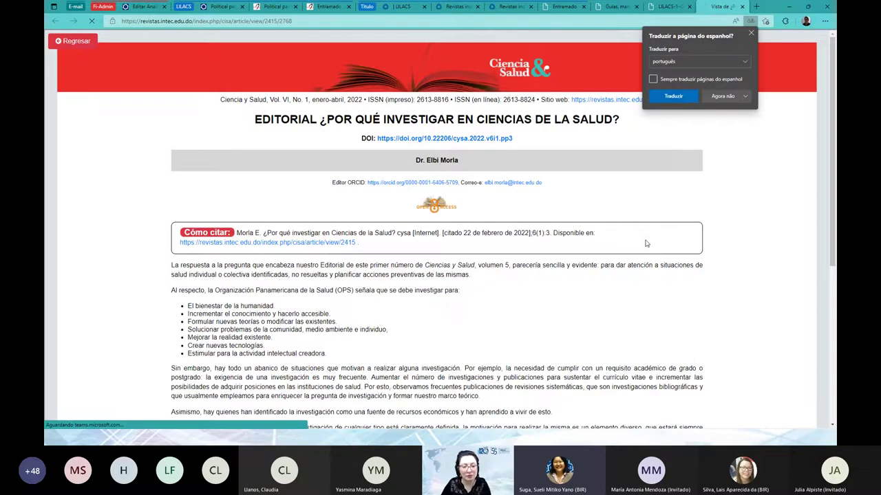
scroll(645, 244, "down", 3)
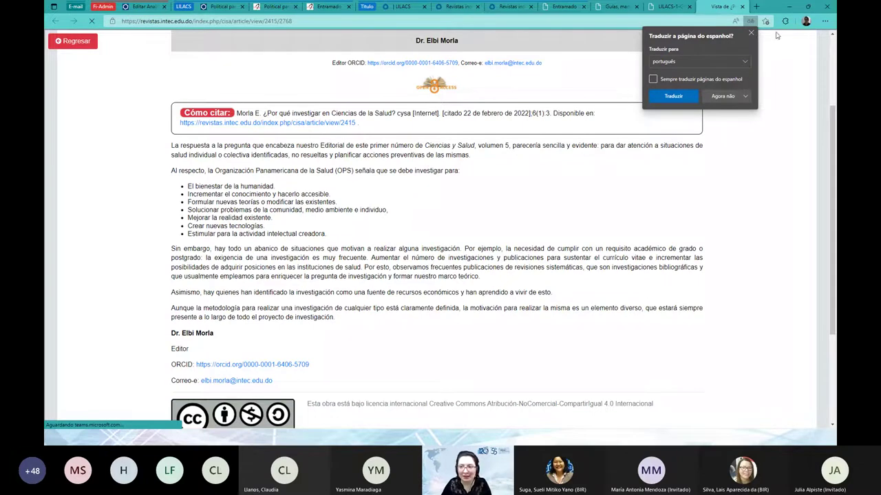
left_click(751, 33)
scroll(347, 222, "down", 1)
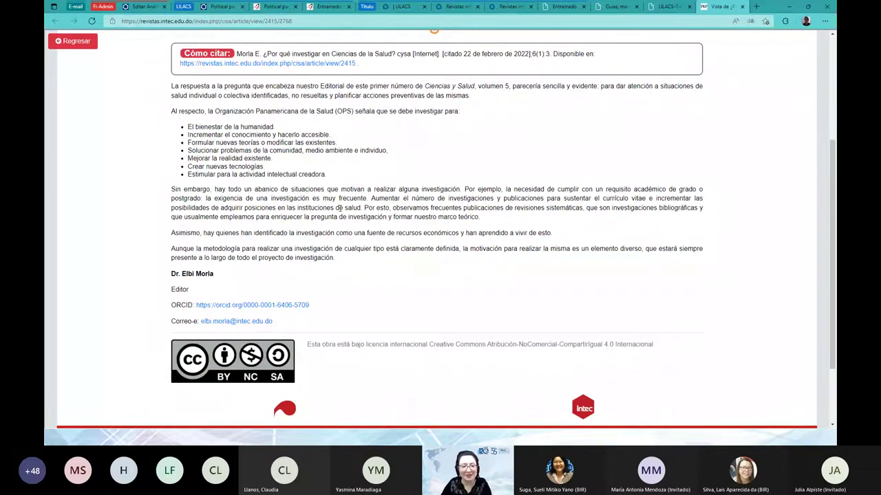
scroll(214, 208, "down", 1)
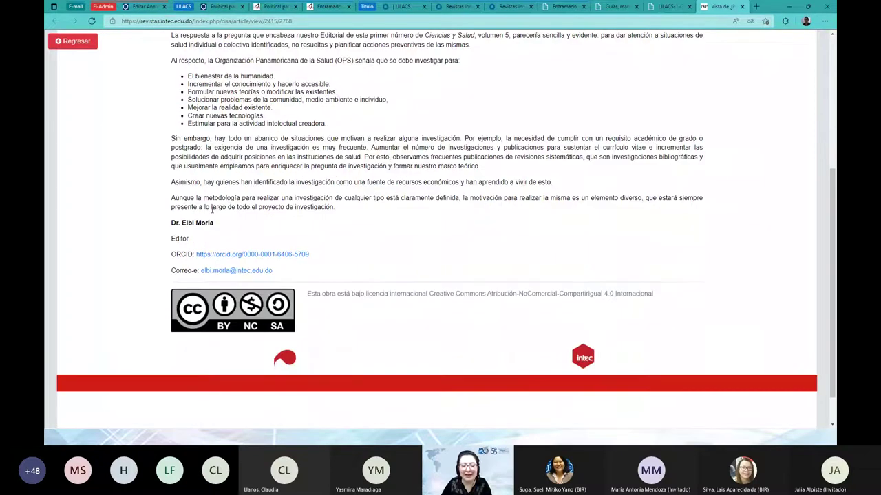
scroll(213, 209, "up", 2)
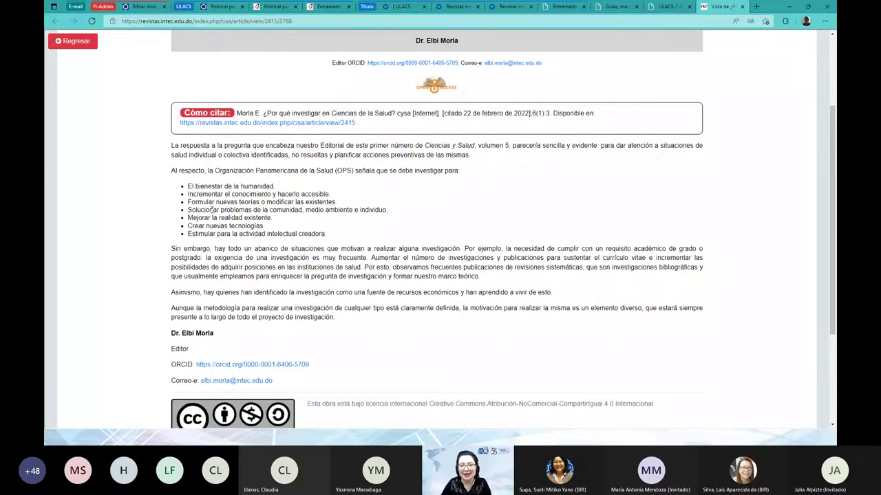
scroll(214, 209, "up", 1)
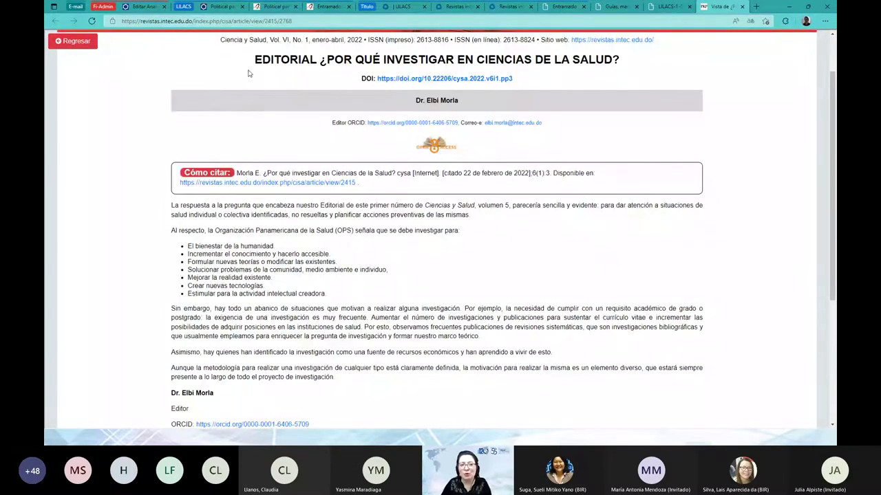
Highlight the word EDITORIAL in the title and the editorial's full body text, close the article, and return to the FI-ADMIN analytic record
left_click_drag(255, 60, 310, 61)
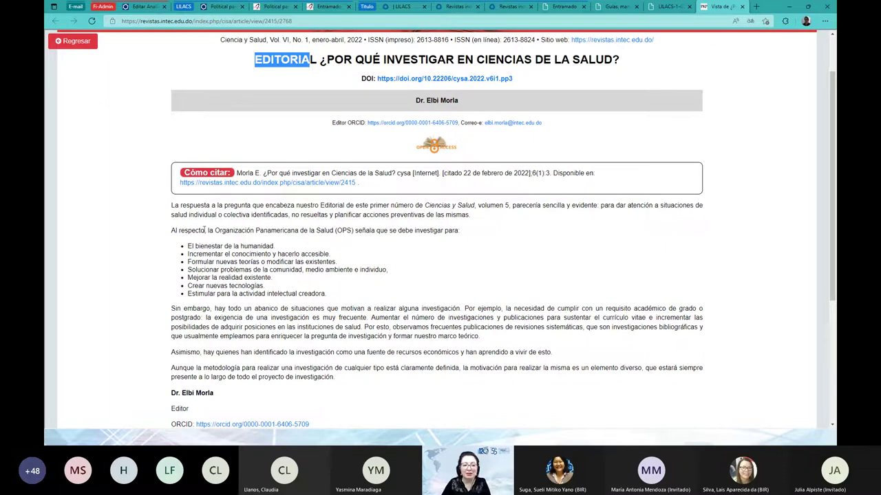
left_click_drag(172, 205, 365, 386)
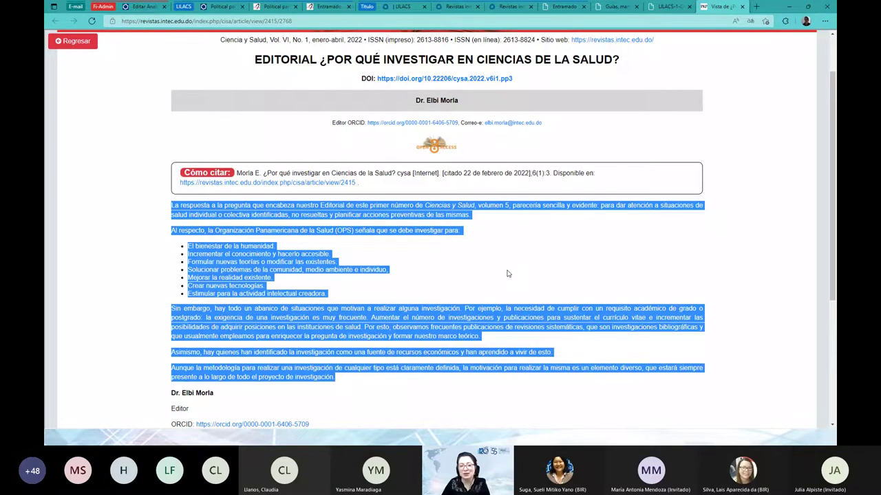
left_click(540, 256)
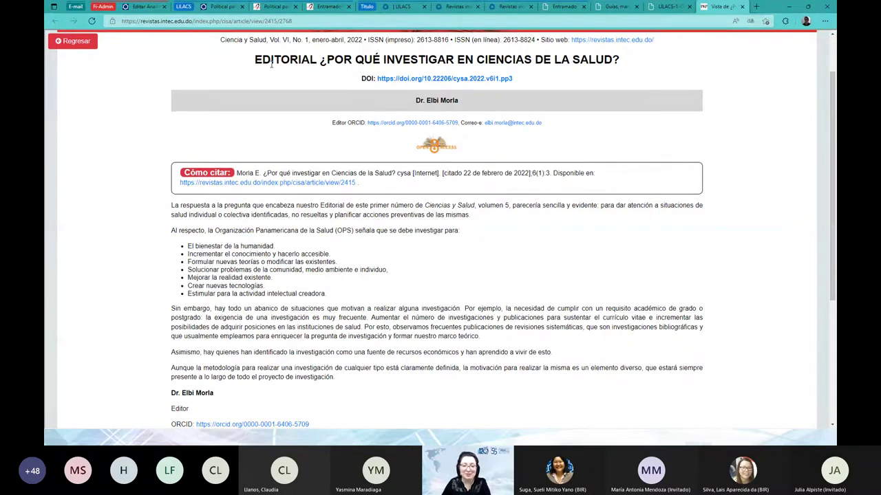
scroll(272, 64, "down", 1)
left_click_drag(361, 324, 256, 60)
scroll(206, 141, "up", 1)
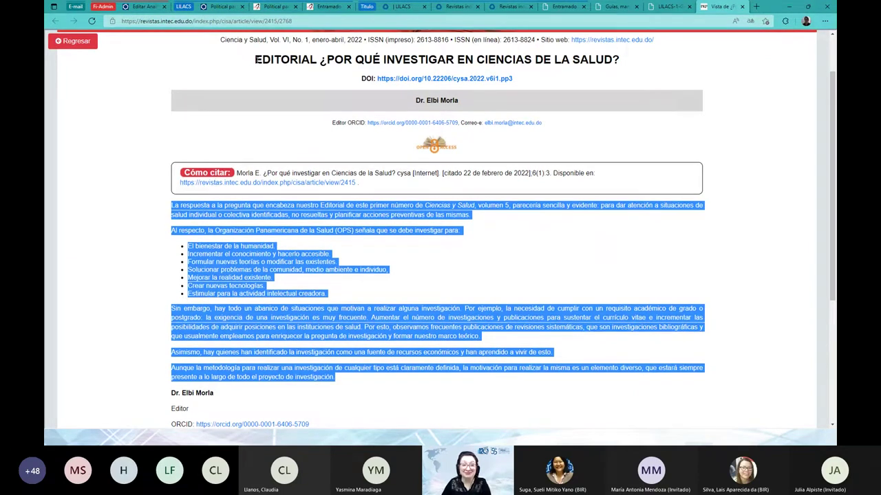
double_click(256, 60)
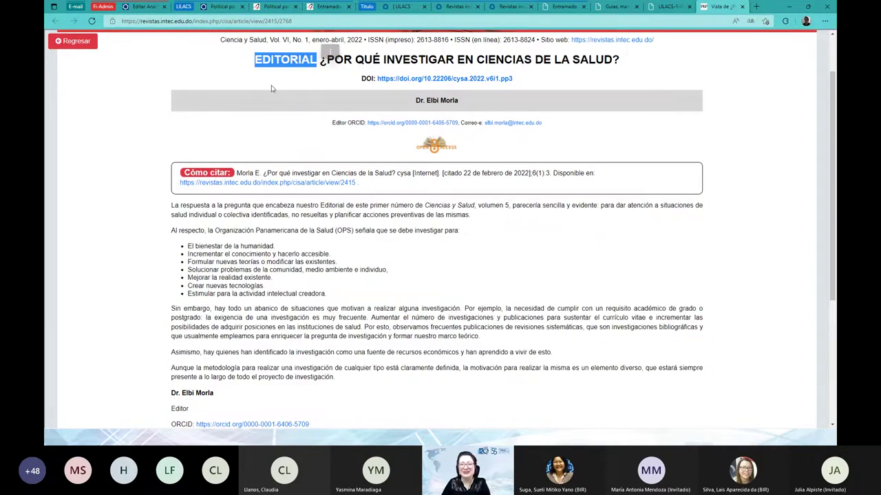
left_click(741, 6)
left_click(144, 6)
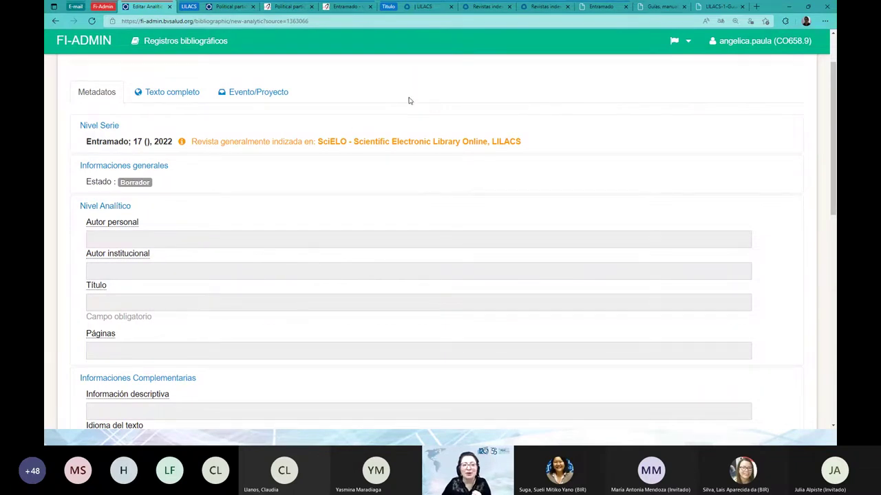
scroll(410, 100, "up", 1)
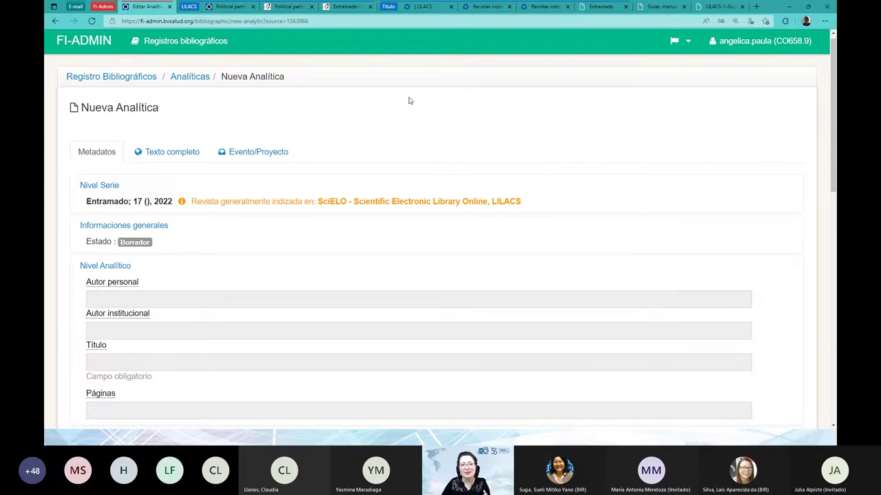
scroll(410, 100, "down", 2)
scroll(409, 101, "up", 1)
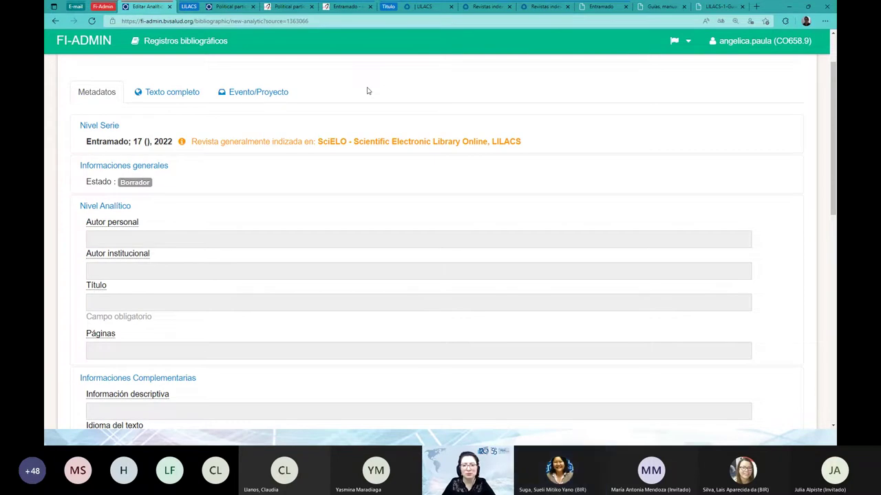
scroll(368, 91, "up", 1)
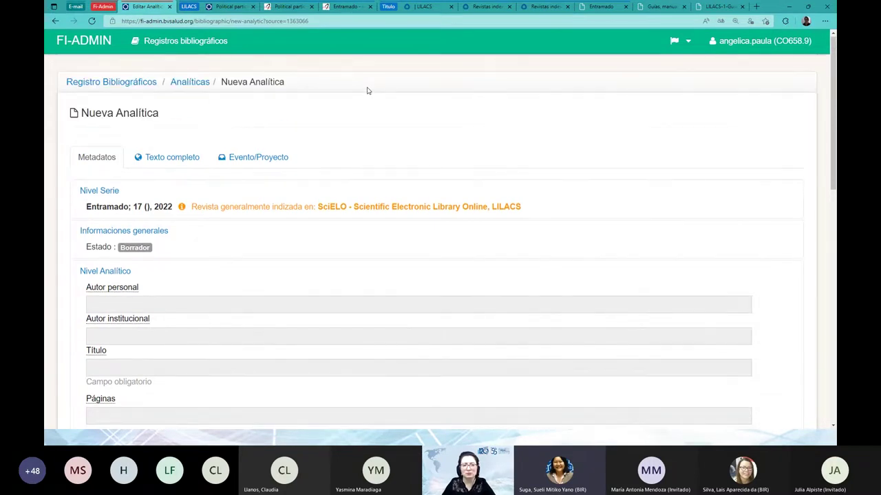
scroll(368, 91, "down", 1)
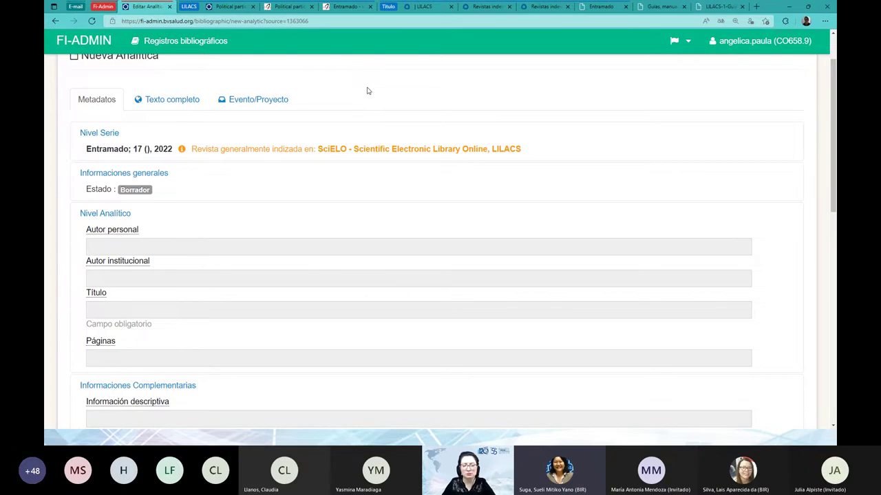
scroll(367, 91, "up", 1)
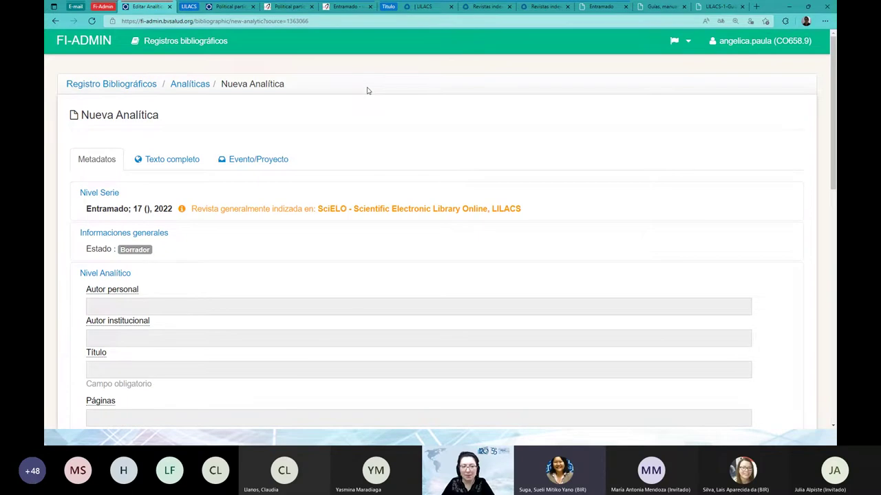
scroll(367, 90, "down", 1)
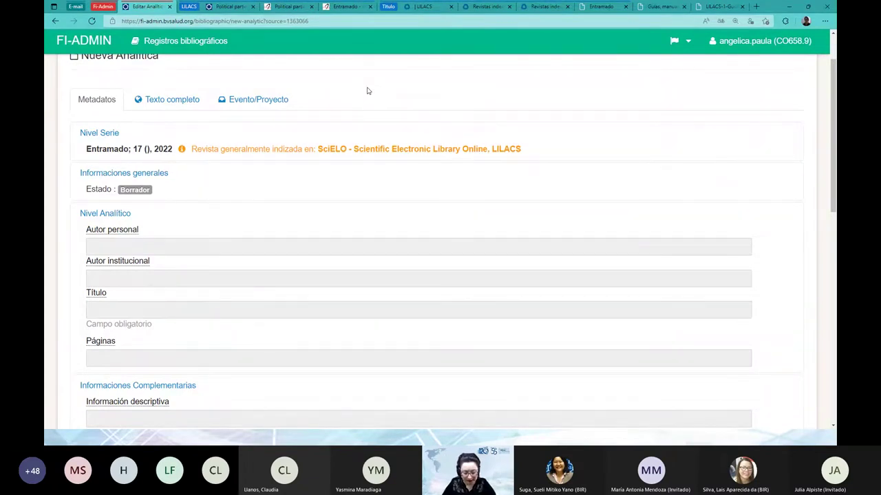
Look up "lilacs" in a new tab, open Sesiones Virtuales LILACS from the LILACS portal, and dismiss the translation offer
key("ctrl+t")
type("lilacs")
key("Down")
key("Return")
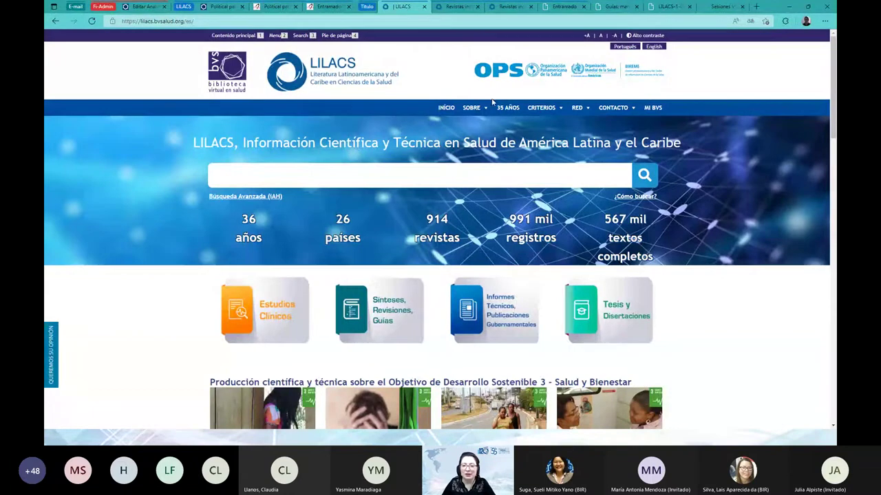
left_click(479, 116)
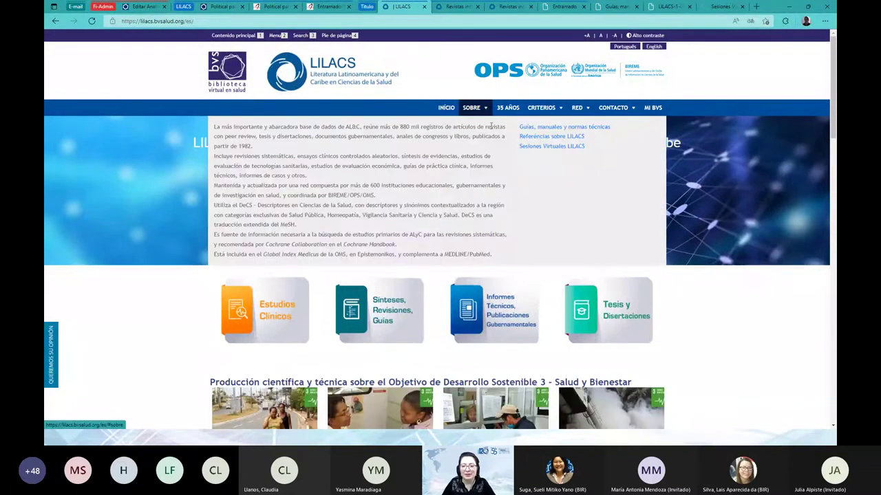
left_click(553, 147)
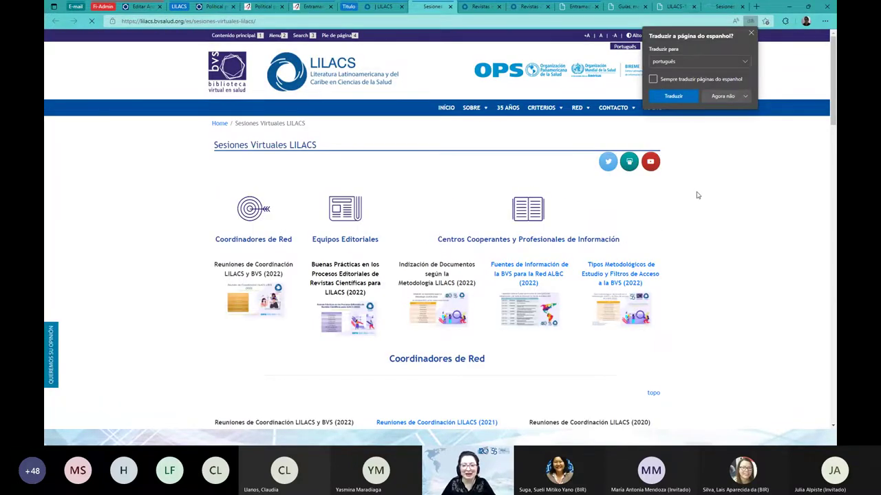
left_click(750, 33)
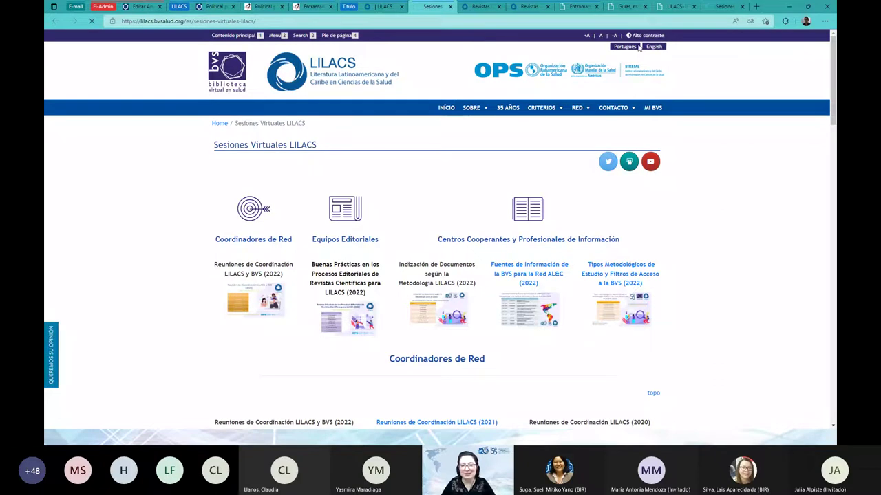
Open the 2021 Buenas Prácticas en los Procesos Editoriales de Revistas Científicas para LILACS page and examine its webinar recordings and presentations
scroll(737, 192, "down", 5)
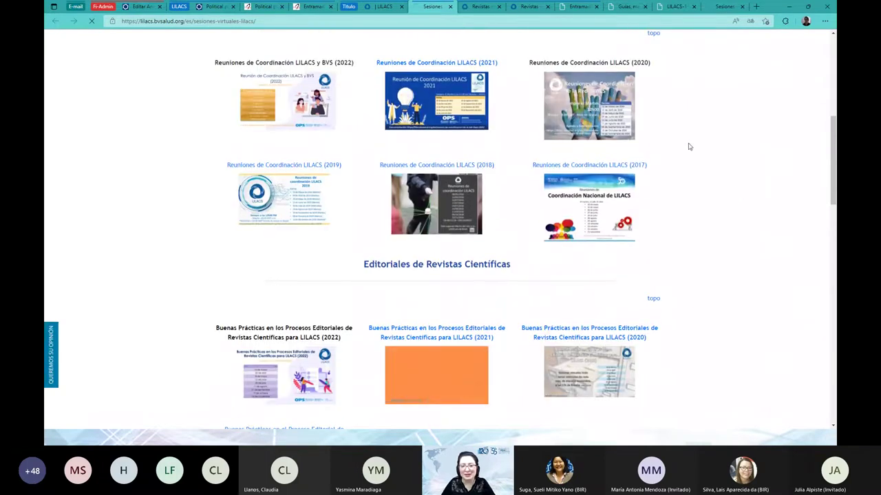
scroll(693, 151, "down", 2)
scroll(693, 151, "down", 2)
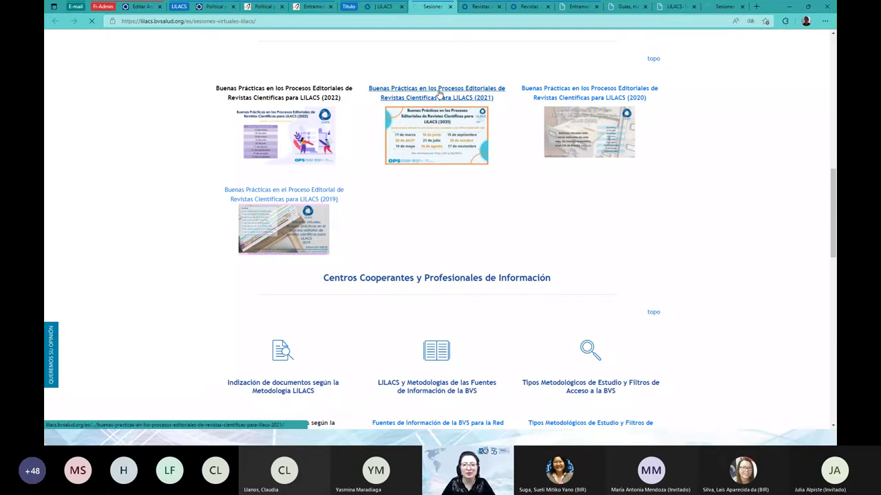
left_click(439, 93)
scroll(439, 93, "down", 4)
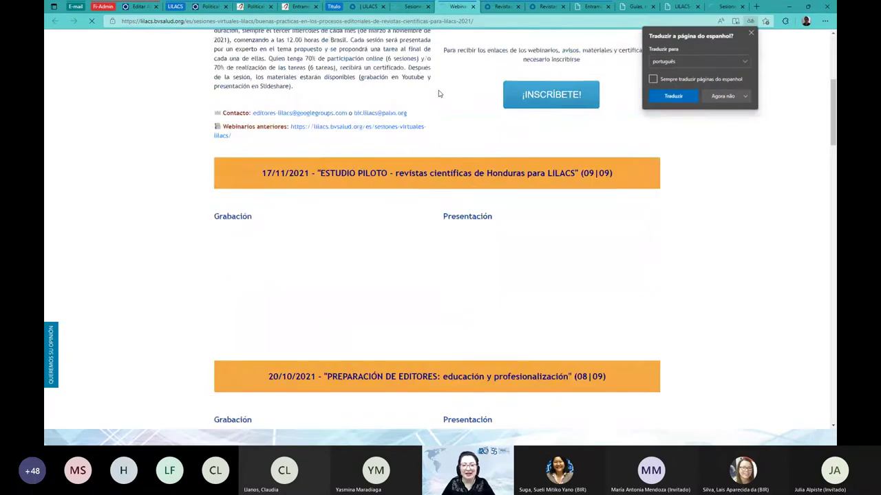
scroll(439, 92, "down", 8)
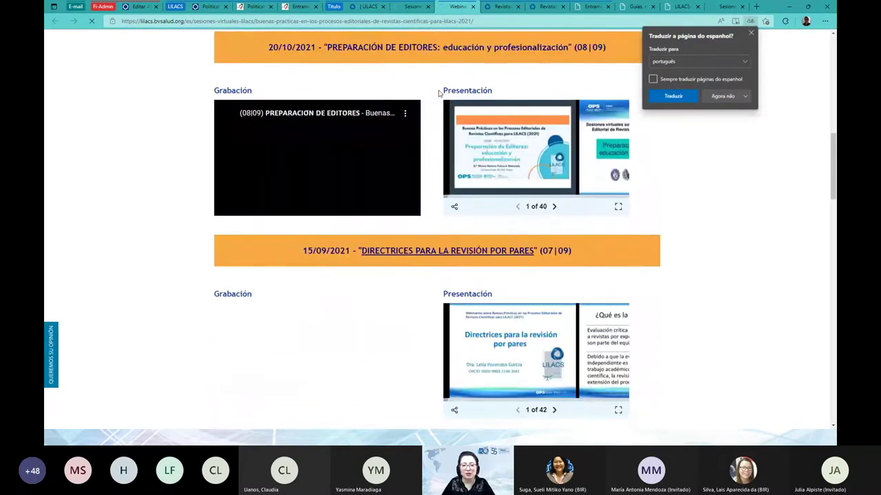
scroll(438, 93, "down", 7)
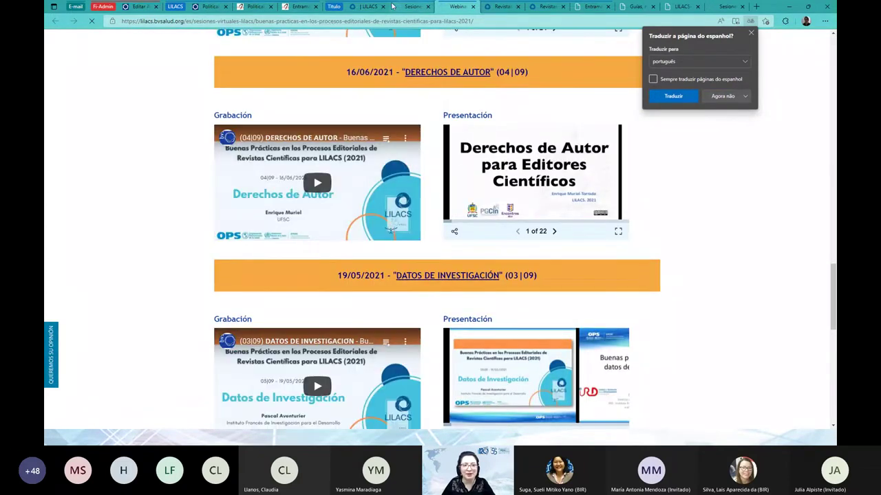
From Sesiones Virtuales LILACS, open the 2020 Buenas Prácticas webinar archives and find Sesión 4|9, ¿Su revista es electrónica?
left_click(413, 6)
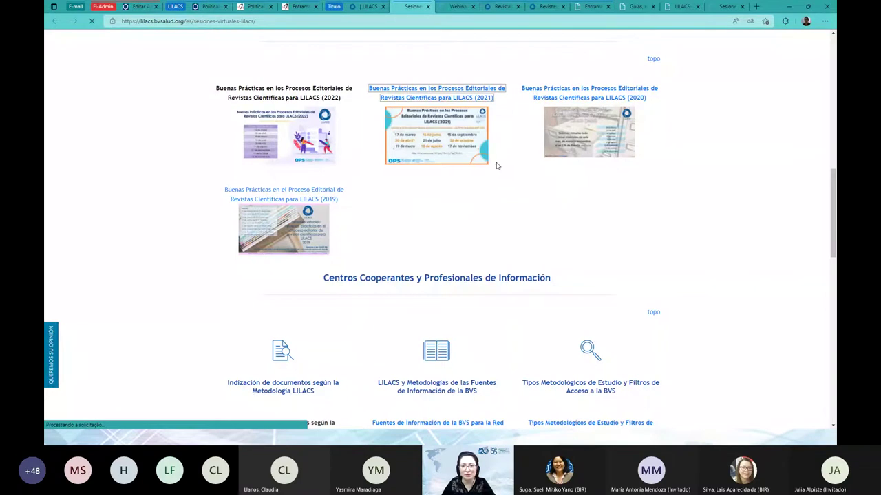
left_click(589, 93)
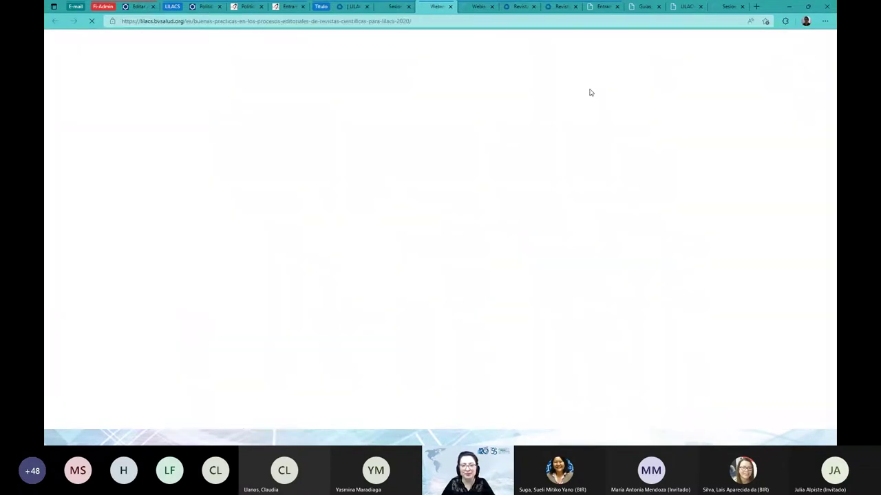
scroll(590, 92, "down", 3)
scroll(590, 93, "up", 2)
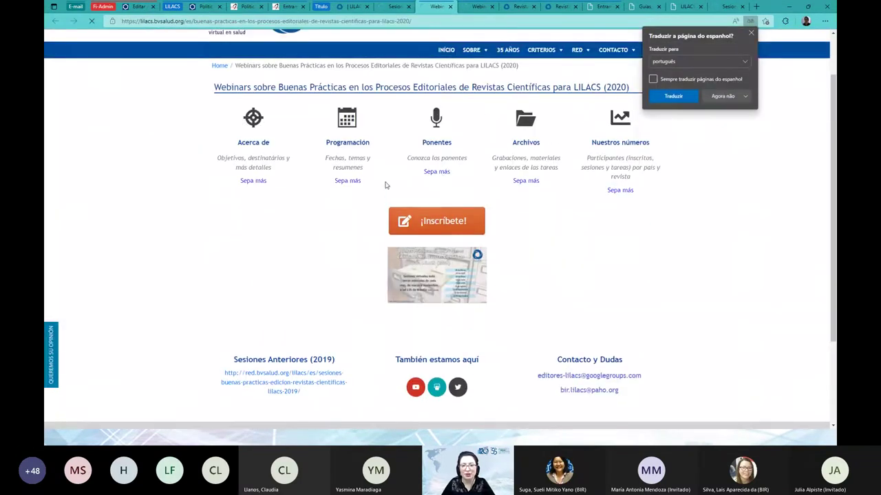
left_click(525, 181)
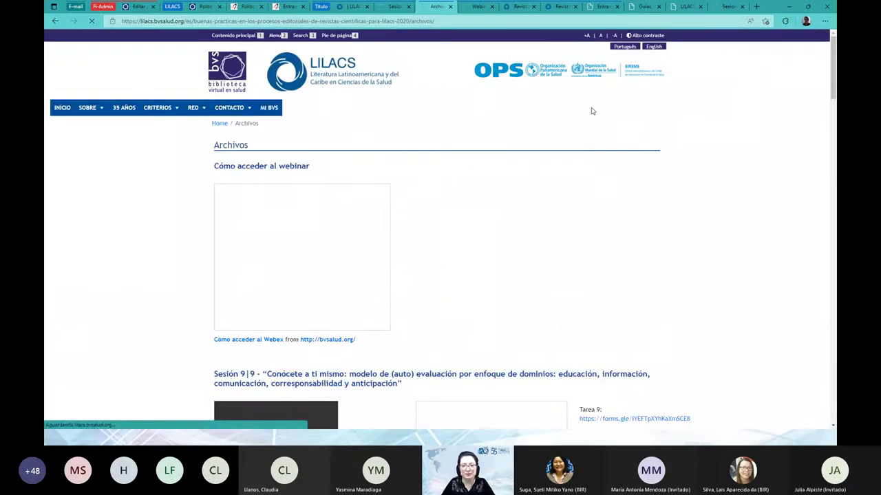
scroll(590, 110, "down", 3)
scroll(590, 111, "down", 5)
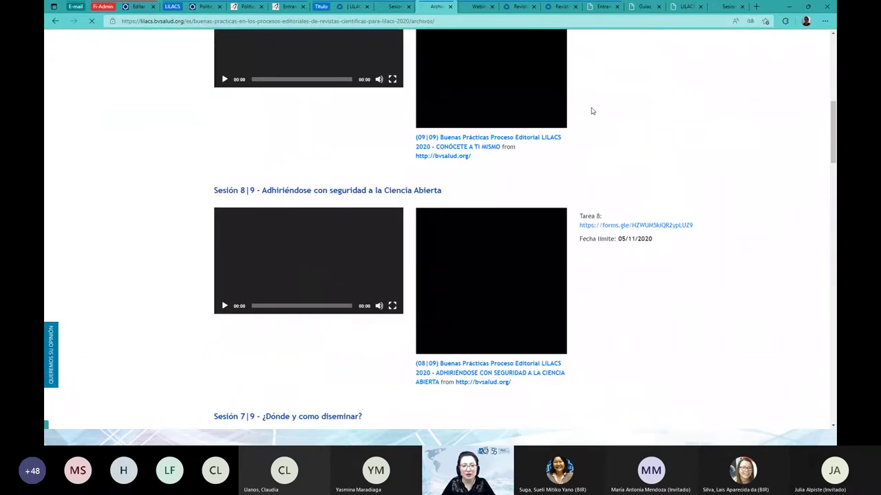
scroll(591, 111, "down", 7)
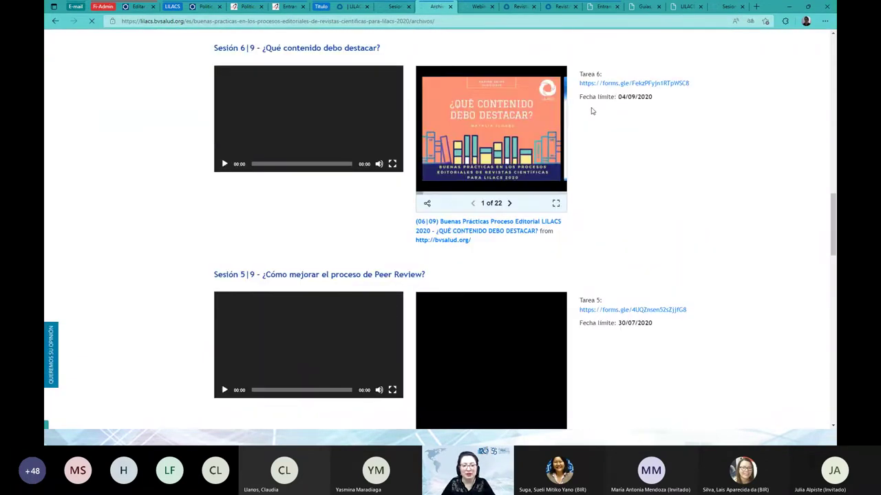
scroll(591, 111, "down", 4)
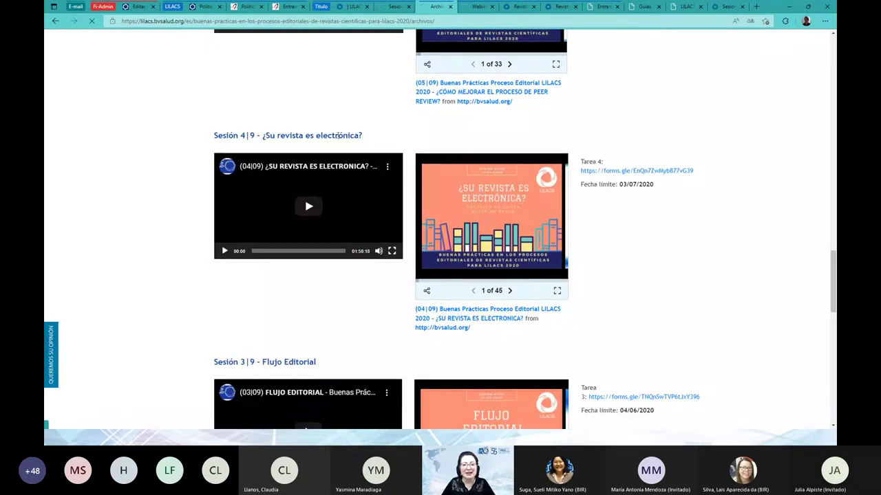
Page through the ¿Su revista es electrónica? presentation in full screen up to slide 44 and leave full screen
left_click(557, 295)
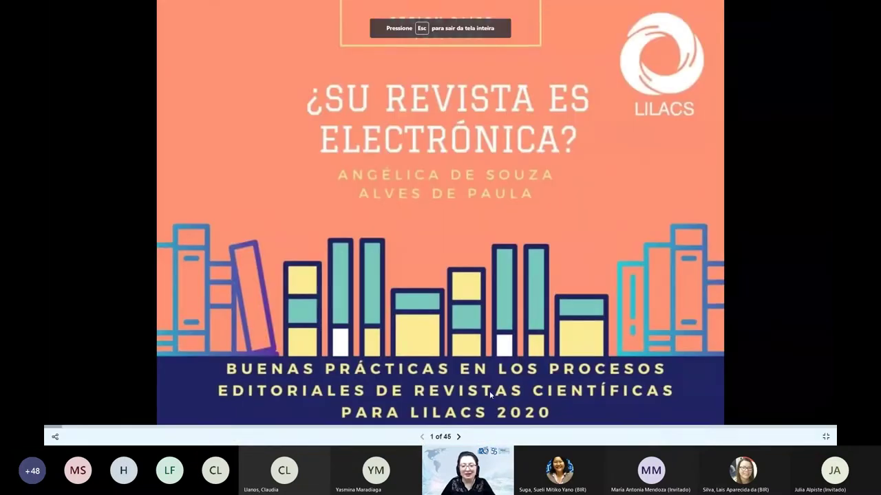
key("Right")
key("Right")
key("Right")
key("Right")
key("Right")
key("Right")
key("Right")
key("Right")
key("Right")
key("Right")
key("Right")
key("Right")
key("Right")
key("Right")
key("Right")
key("Right")
key("Right")
key("Right")
key("Right")
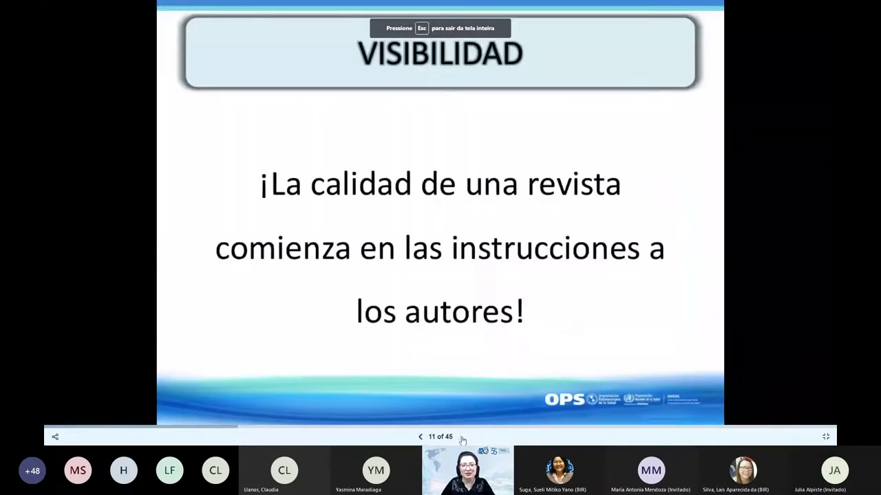
left_click(462, 437)
left_click(462, 437)
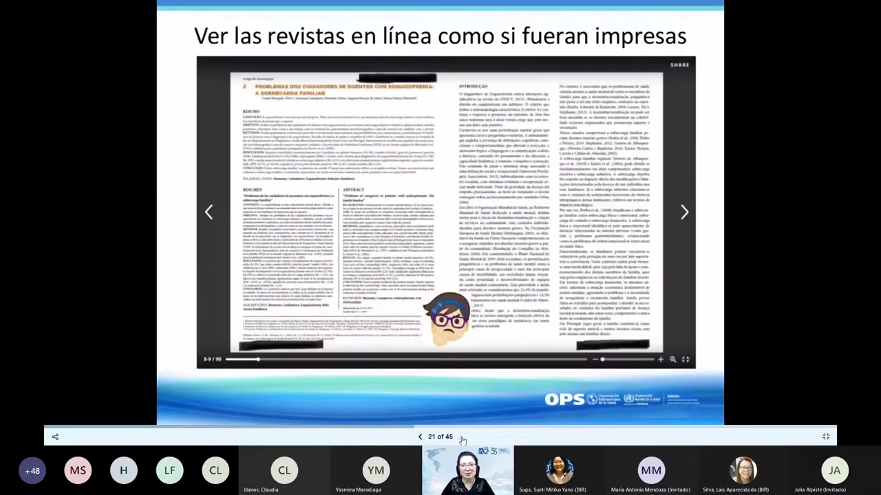
left_click(462, 437)
left_click(462, 437)
left_click(461, 437)
left_click(461, 437)
left_click(462, 437)
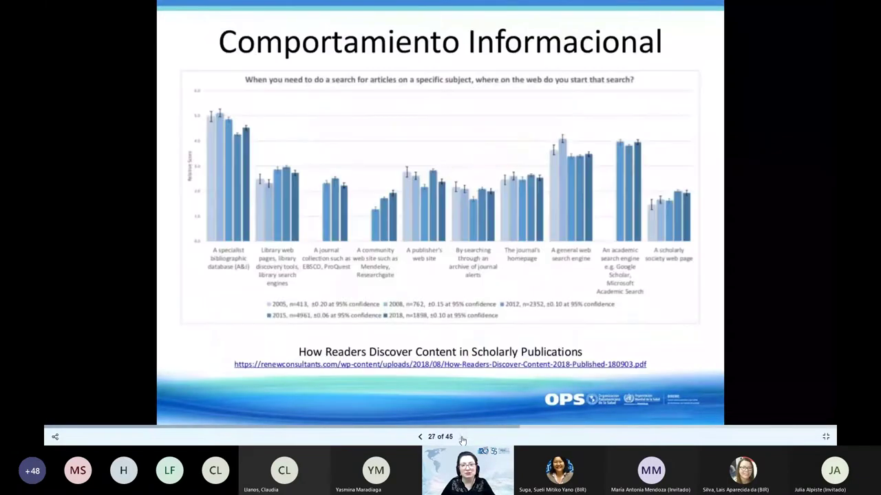
left_click(462, 437)
left_click(461, 437)
left_click(462, 437)
left_click(461, 437)
left_click(462, 437)
left_click(462, 437)
left_click(462, 437)
left_click(462, 437)
left_click(462, 438)
left_click(462, 437)
left_click(462, 437)
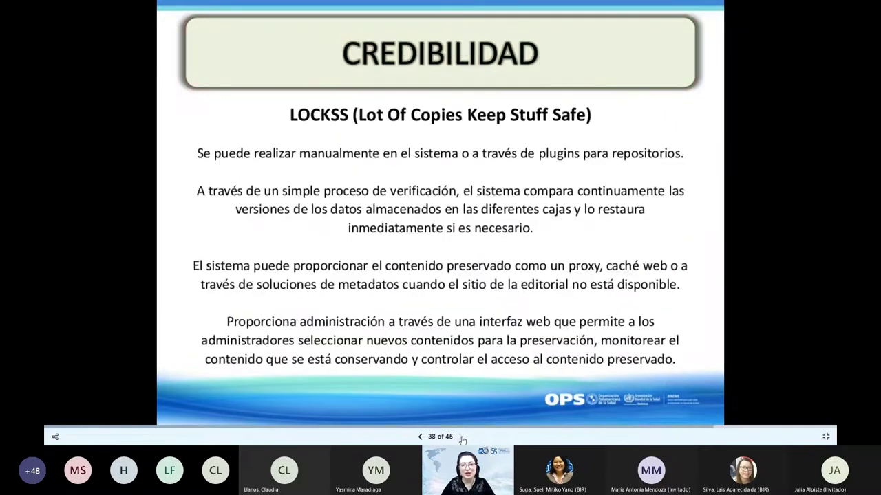
left_click(461, 438)
left_click(462, 437)
left_click(462, 437)
left_click(462, 437)
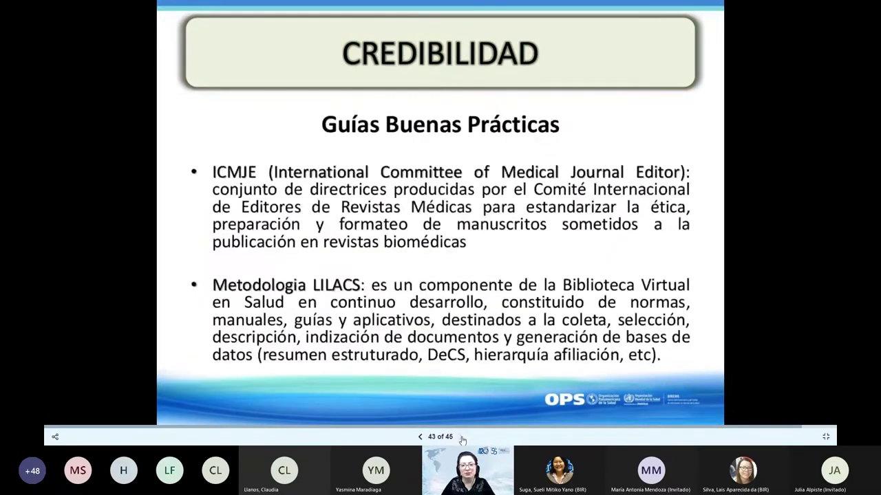
left_click(461, 436)
left_click(462, 437)
key("Escape")
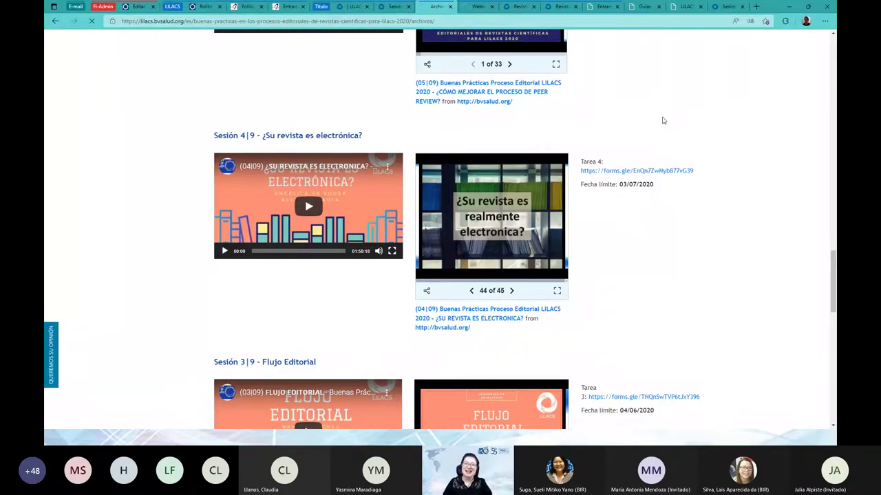
Close the open LILACS webinar pages and return to the new analytic record in FI-ADMIN
left_click(450, 7)
left_click(407, 7)
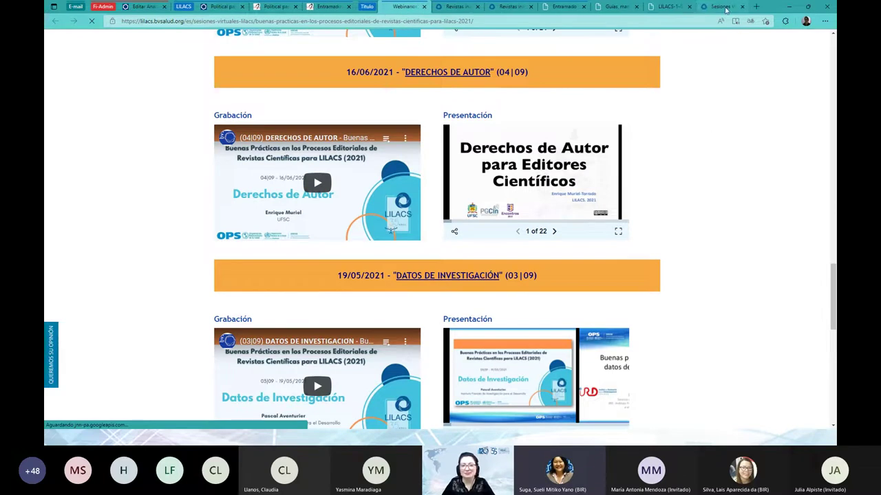
left_click(424, 6)
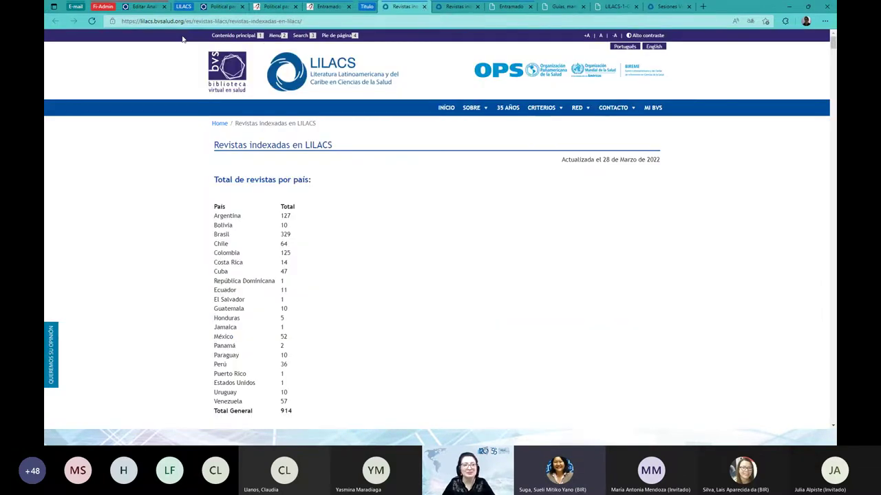
left_click(144, 6)
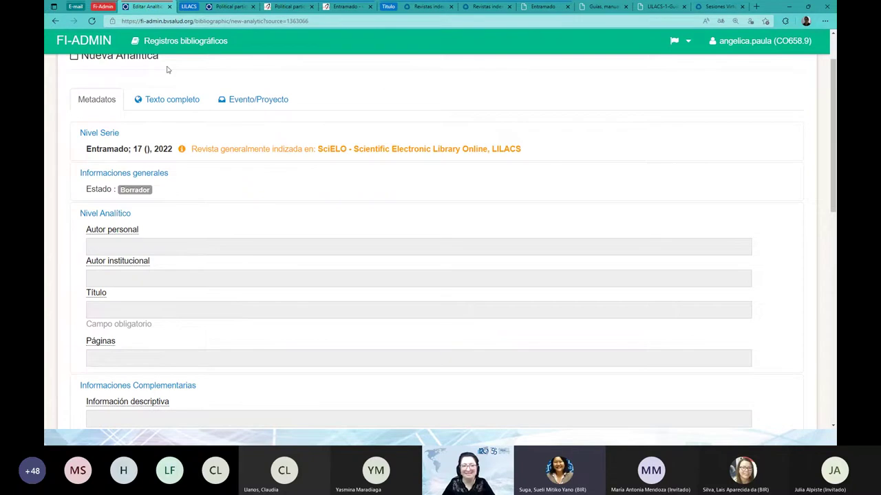
Show the record's Texto completo section and open the field assistant for Dirección electrónica, dismissing the autofill suggestion
left_click(177, 102)
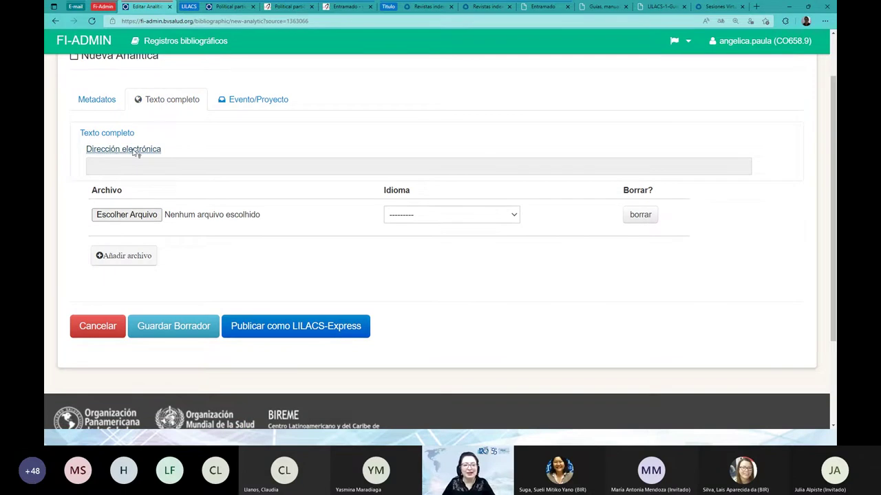
left_click(104, 216)
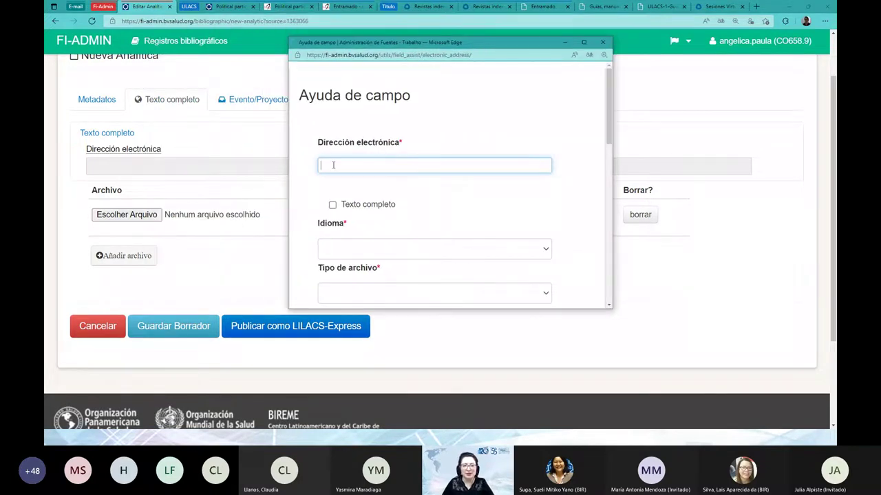
left_click(335, 166)
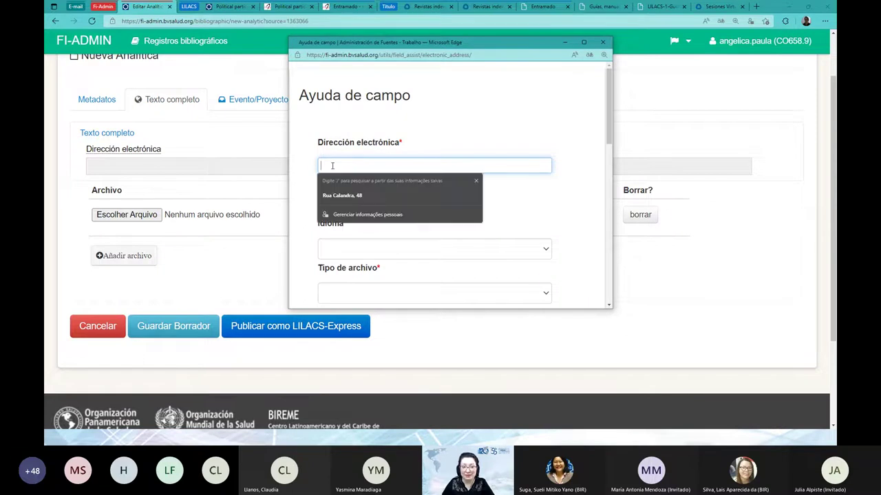
left_click(520, 122)
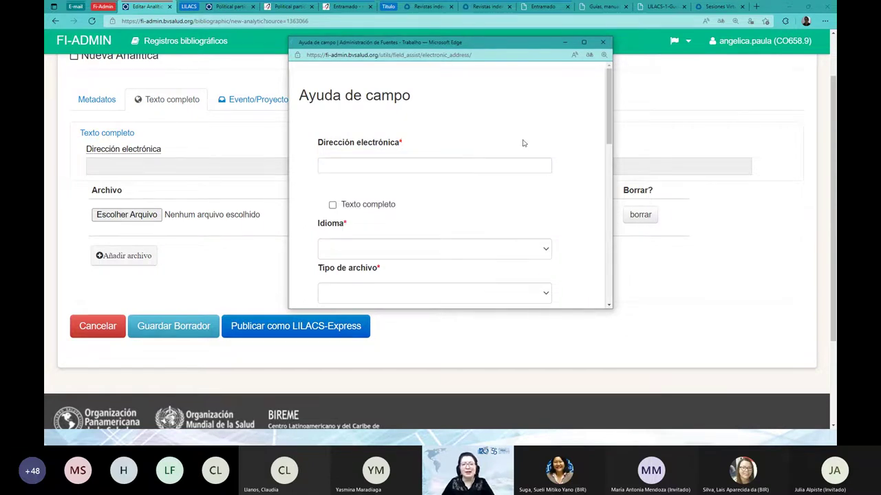
Open the English PDF of the Entramado article from SciELO, examine its first pages, and return to the article page
left_click(283, 9)
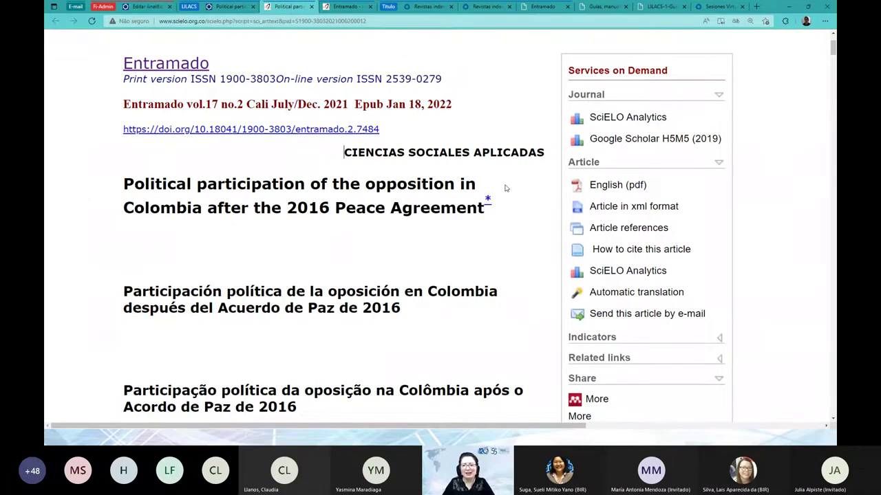
left_click(602, 189)
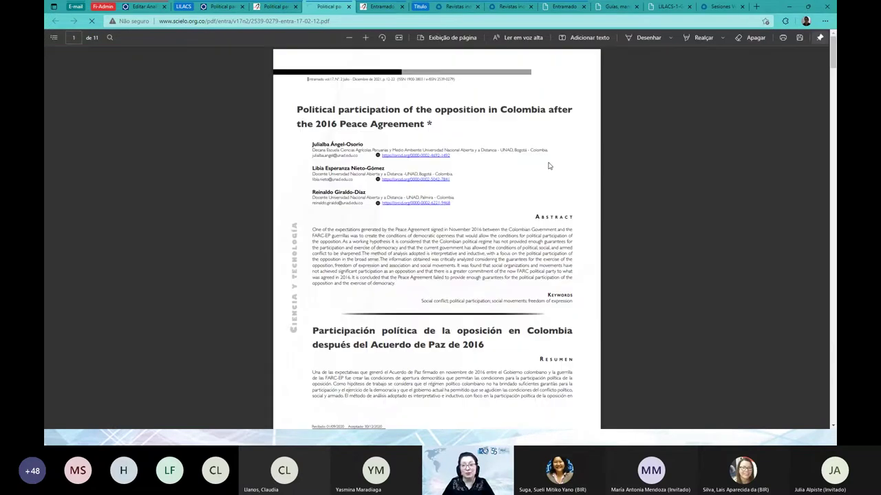
scroll(549, 166, "down", 5)
scroll(549, 166, "up", 5)
left_click(273, 8)
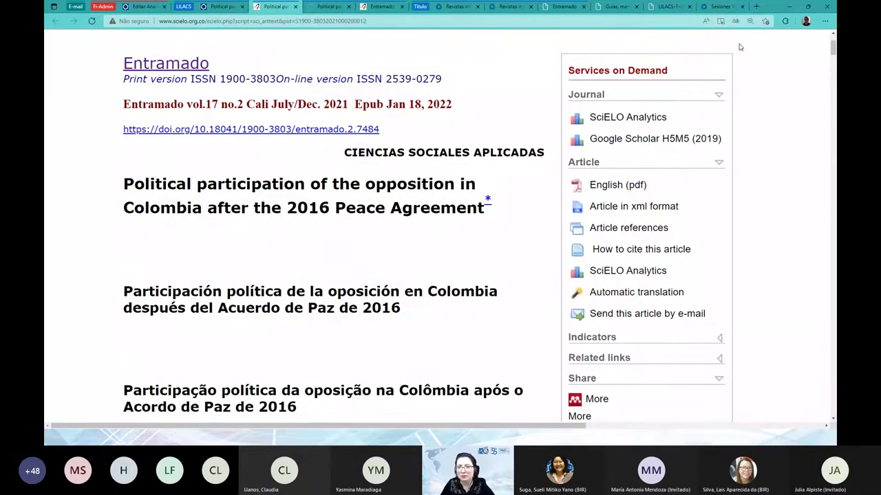
Search for "bjvras usp" in a new tab and open Vaccination principles for dogs and cats in animal shelters from Vol. 59 (2022)
left_click(757, 7)
type("bj")
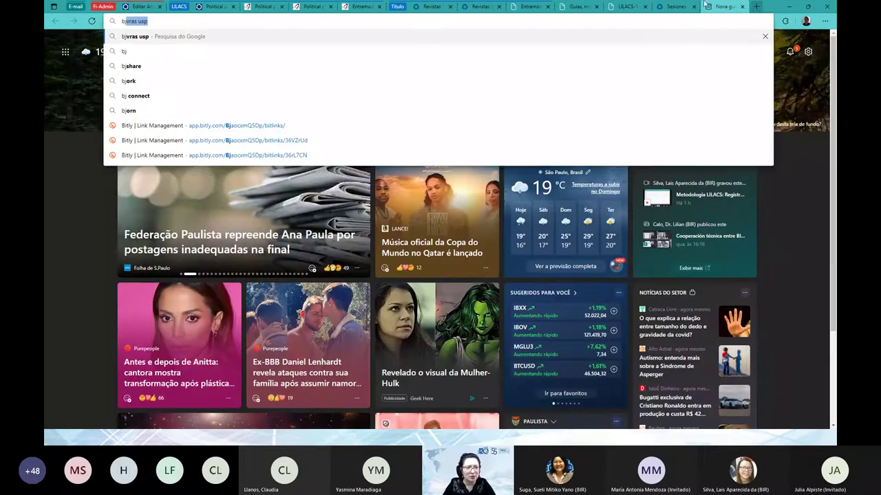
key("Return")
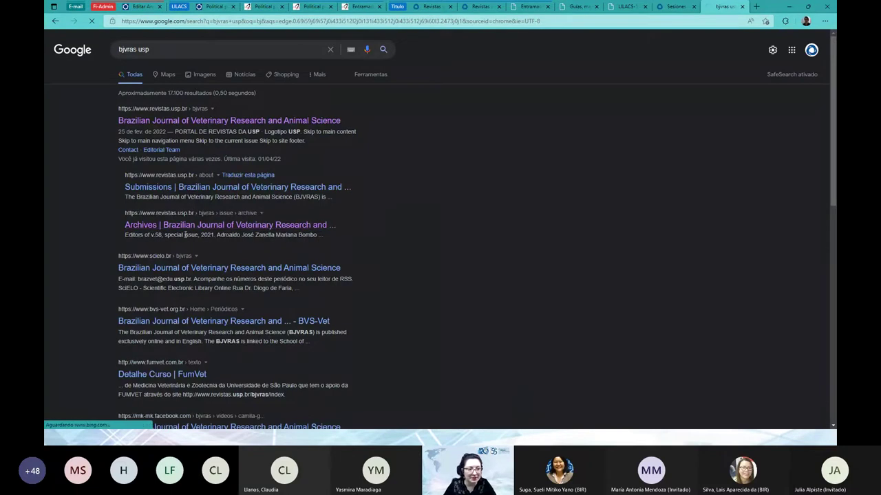
left_click(186, 229)
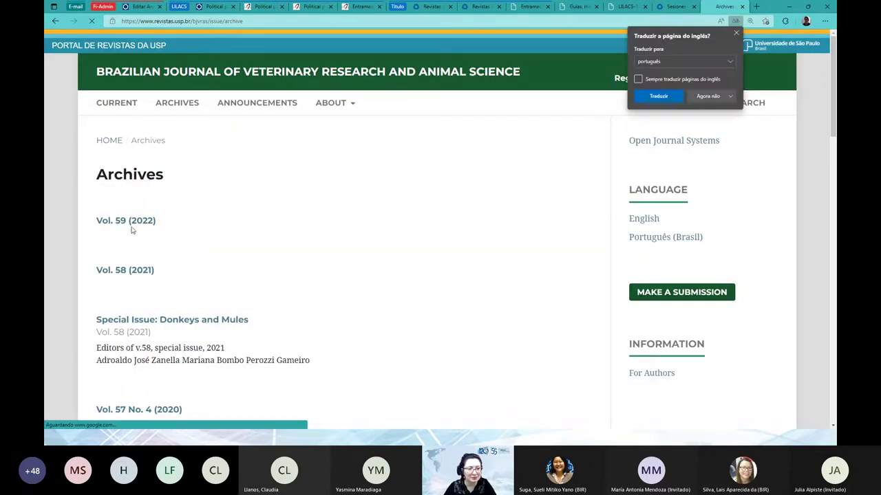
left_click(127, 222)
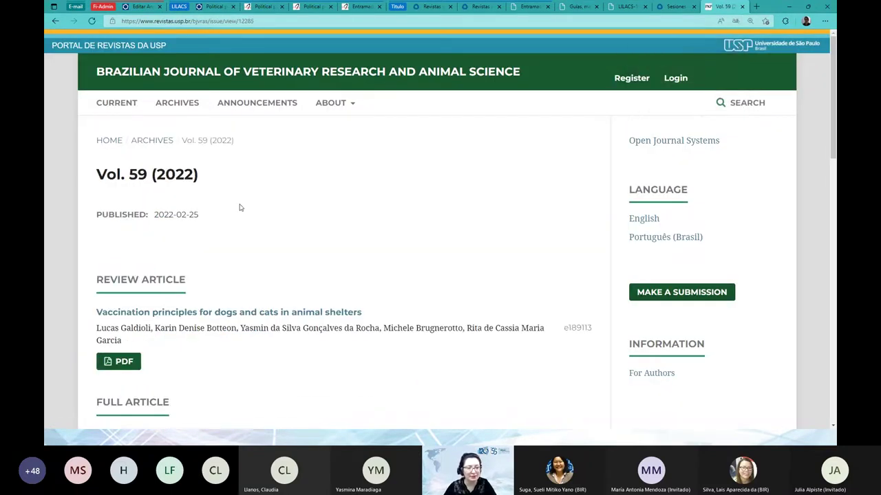
scroll(202, 249, "down", 1)
left_click(177, 254)
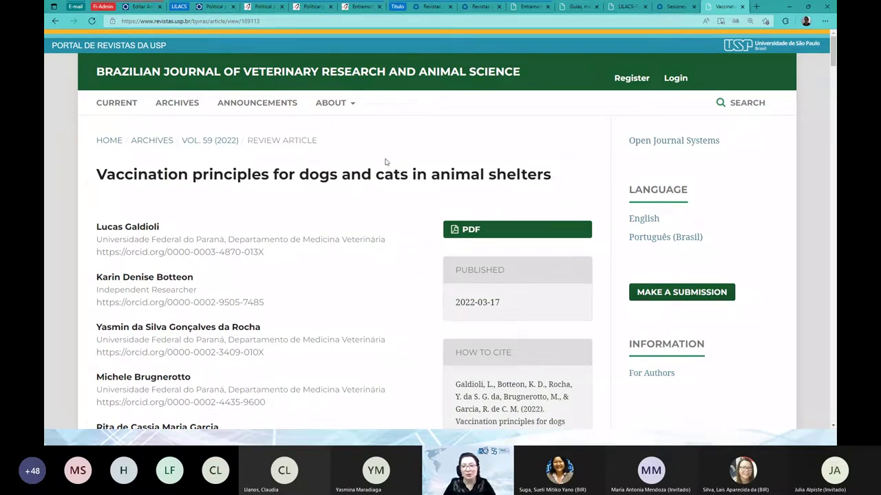
Open the vaccination article's PDF, highlight its web address and review page 1, then switch to the Entramado article's BVS record
left_click(517, 229)
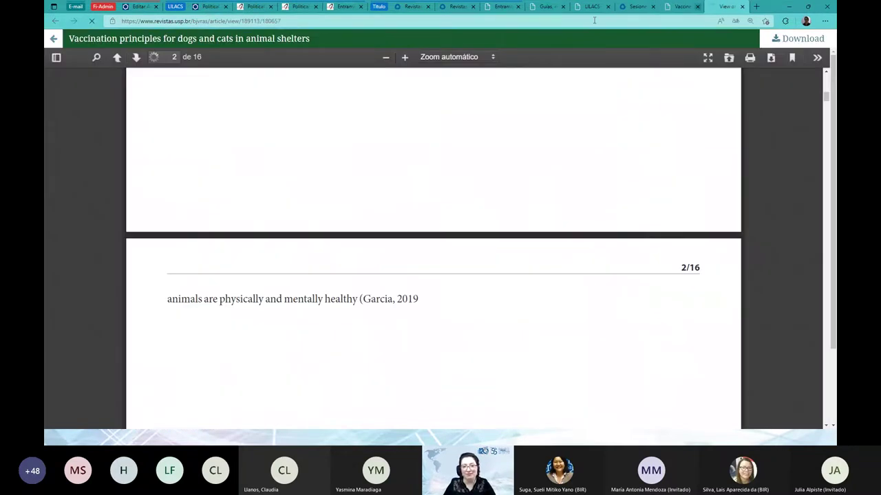
left_click(594, 20)
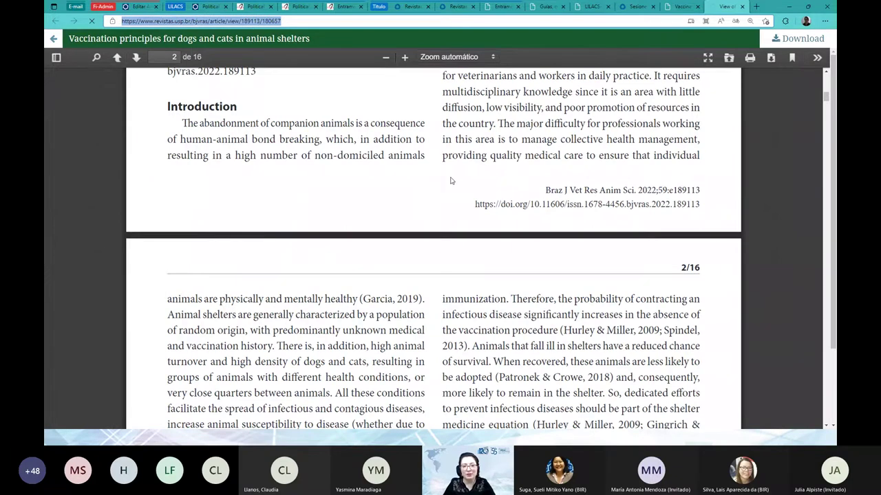
scroll(452, 181, "up", 4)
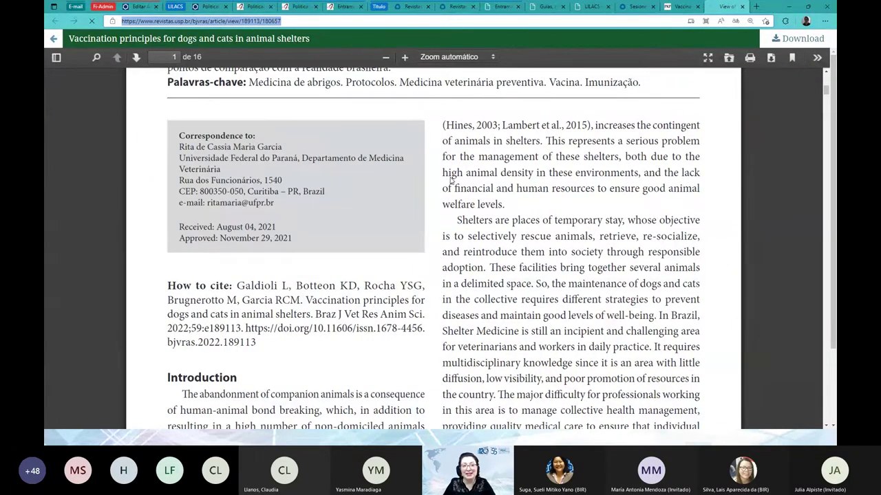
scroll(451, 180, "up", 3)
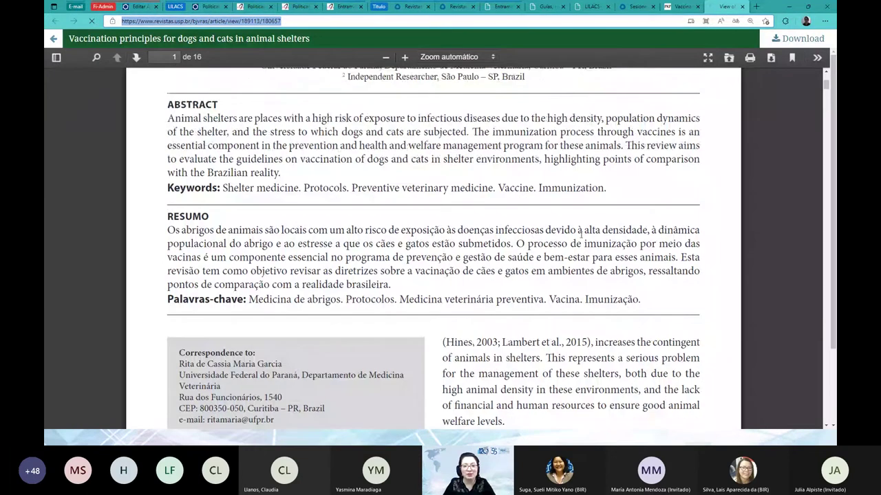
scroll(562, 180, "up", 3)
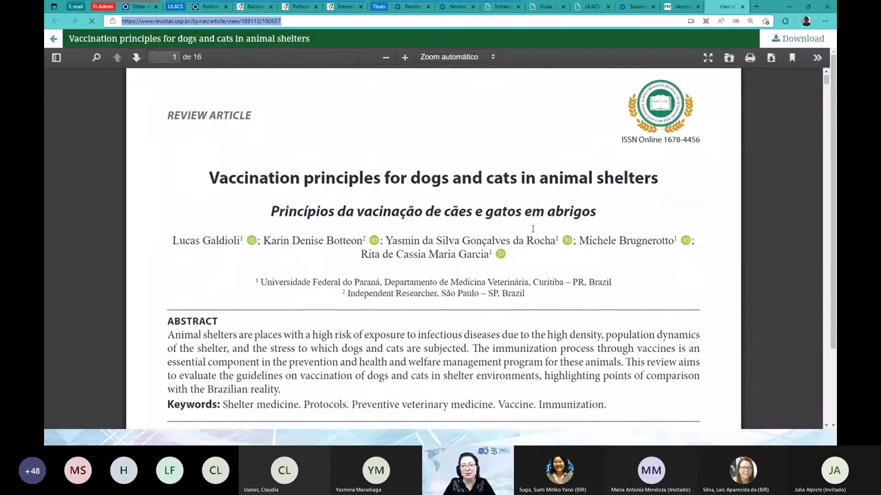
scroll(378, 103, "down", 1)
left_click(207, 6)
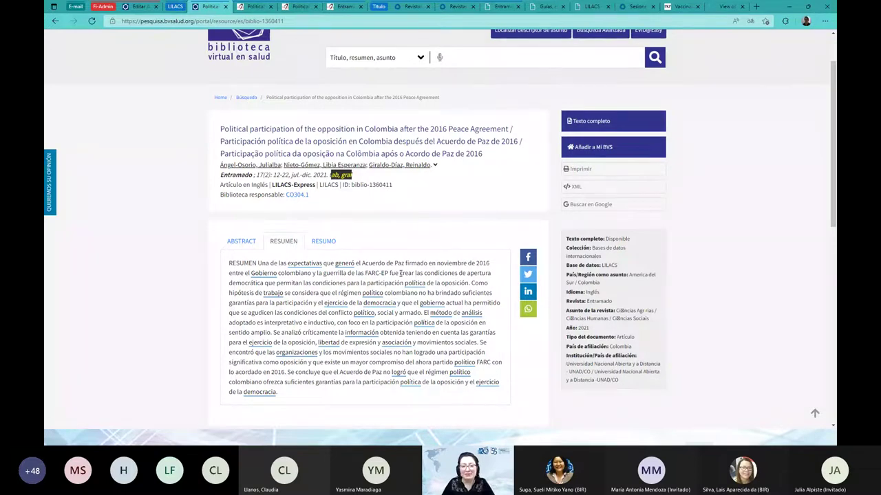
Compare the vaccination article's journal page, including its authors, DOI and references, with its PDF view and the Entramado article's BVS record
left_click(722, 6)
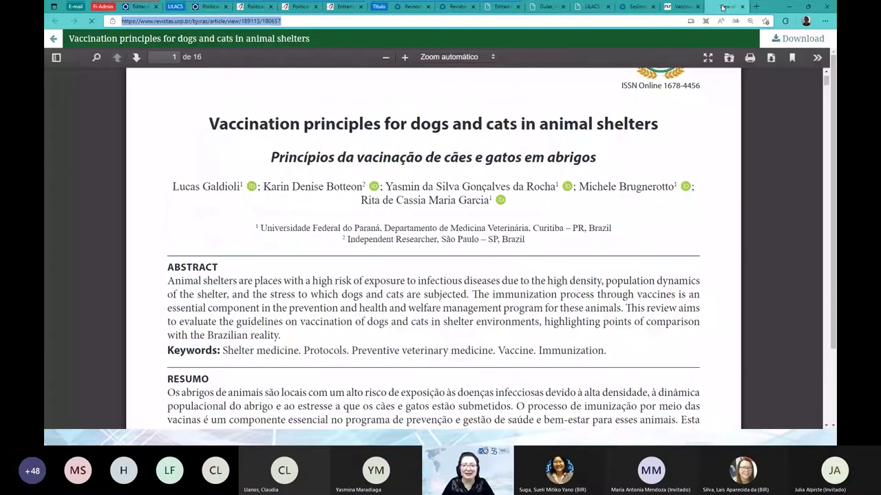
left_click(664, 8)
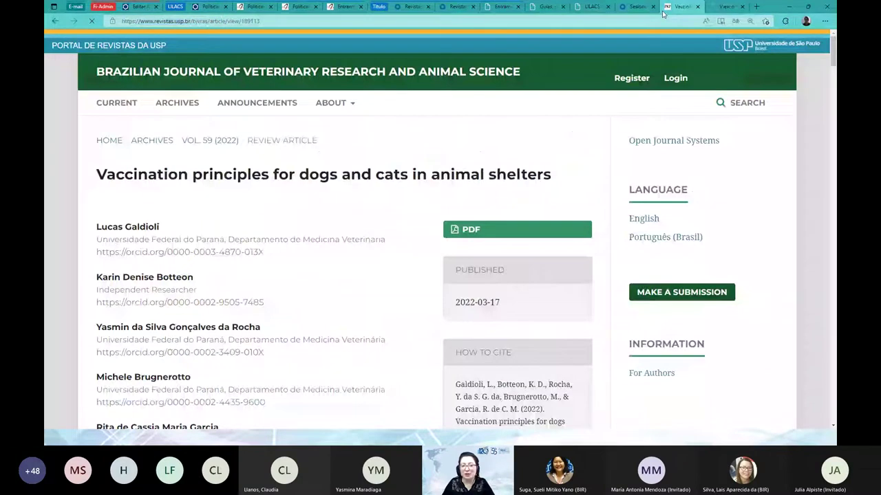
scroll(359, 249, "down", 1)
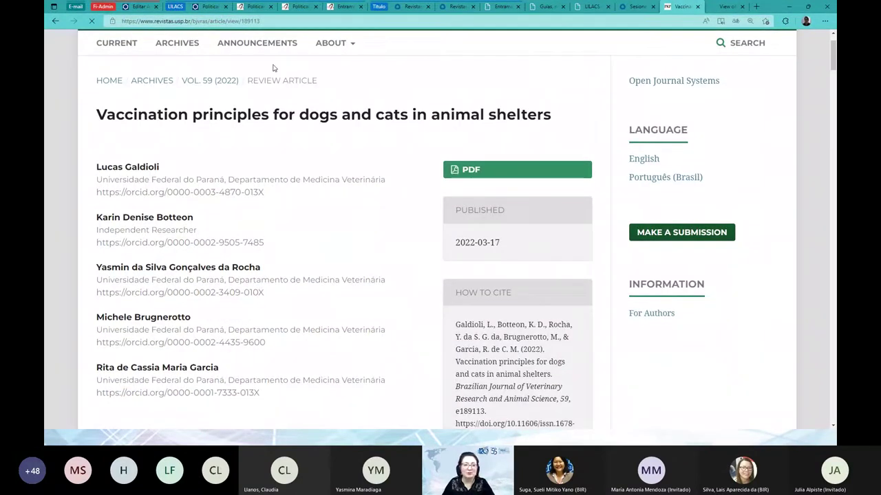
key("ctrl+5")
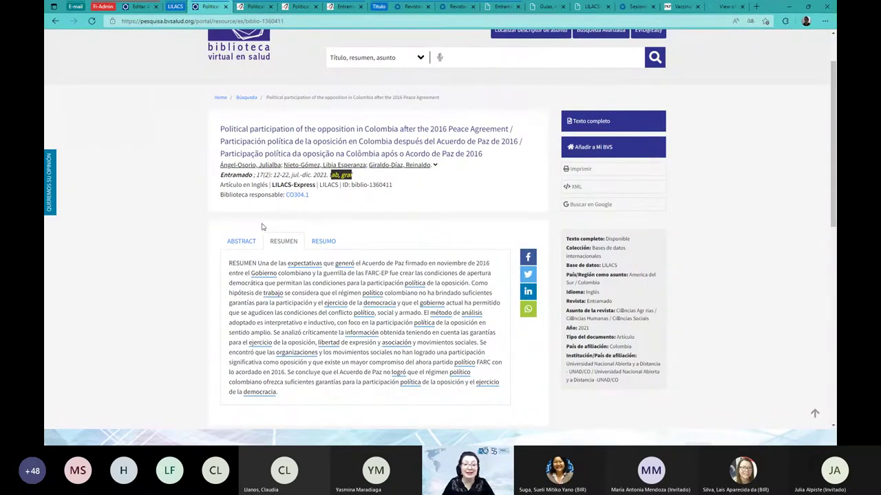
left_click(682, 9)
scroll(269, 173, "down", 8)
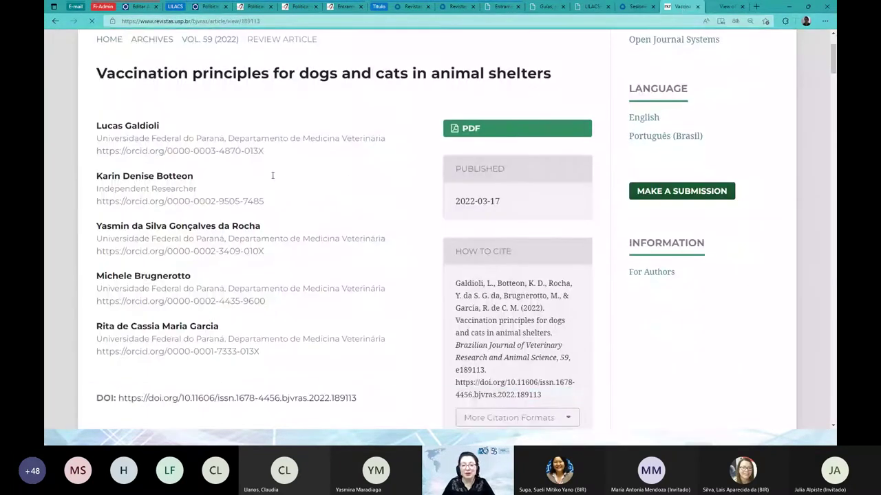
scroll(300, 186, "down", 6)
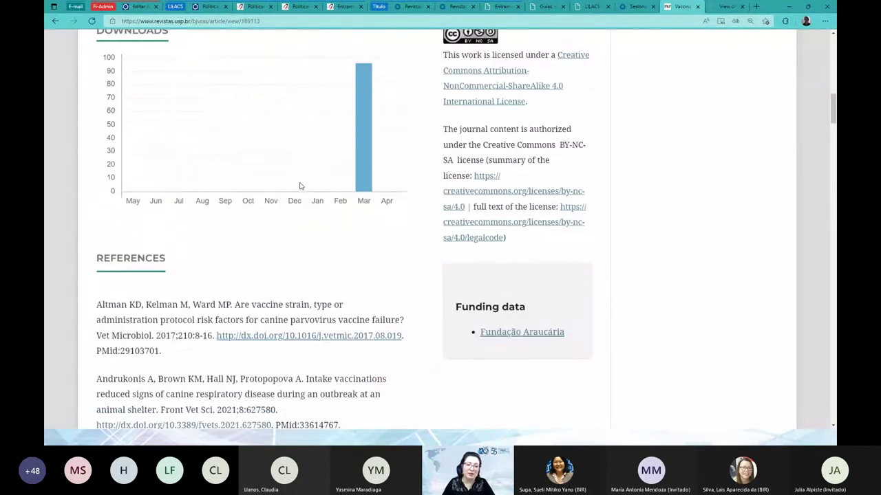
scroll(301, 187, "up", 15)
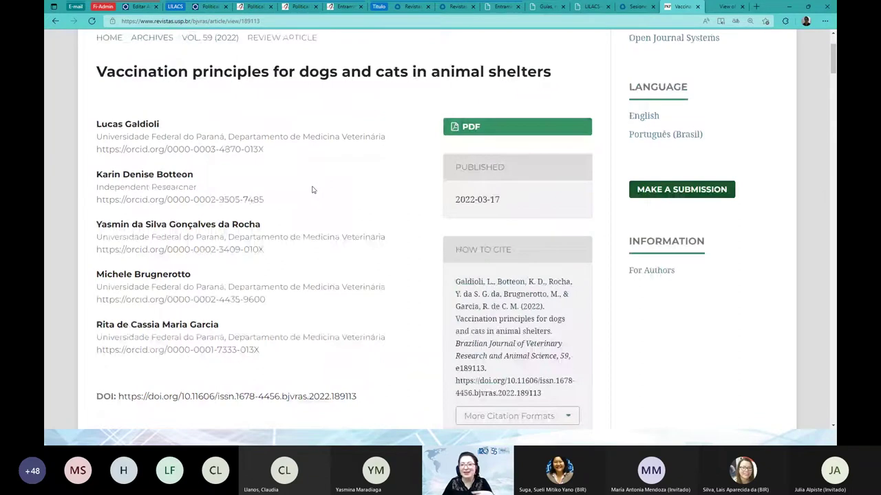
scroll(312, 190, "up", 2)
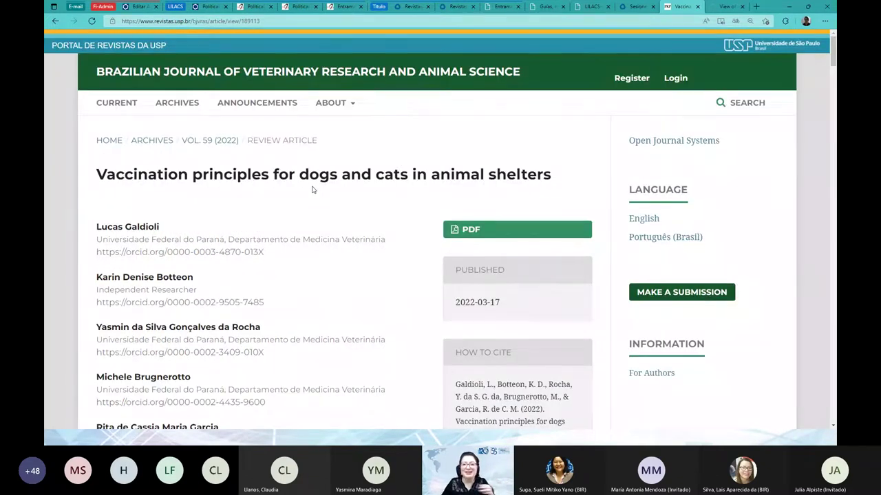
left_click(723, 8)
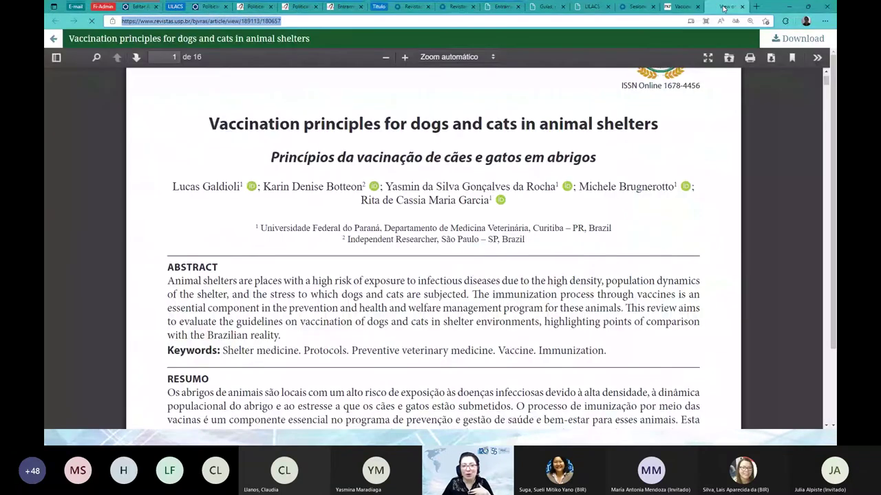
Examine the titles, authors and abstract on the Entramado article's SciELO page, follow its DOI link and return to the page
left_click(261, 6)
scroll(287, 168, "down", 2)
scroll(286, 168, "down", 3)
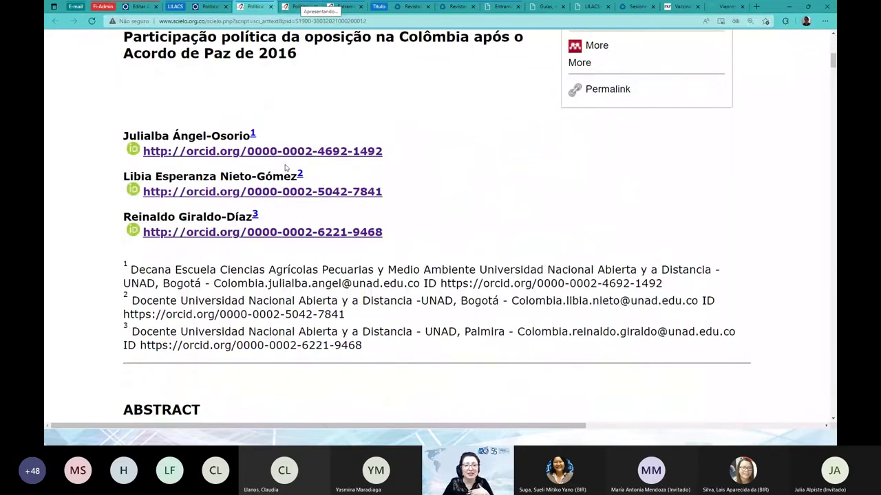
scroll(296, 192, "up", 2)
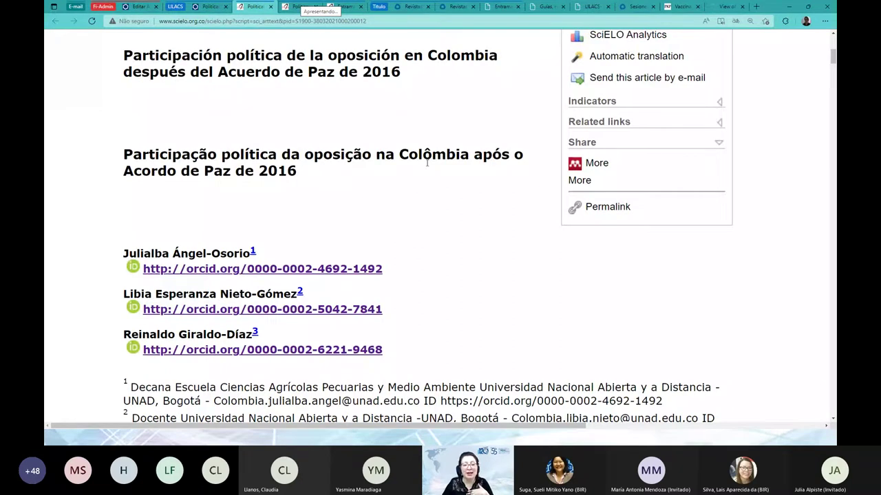
scroll(427, 162, "down", 5)
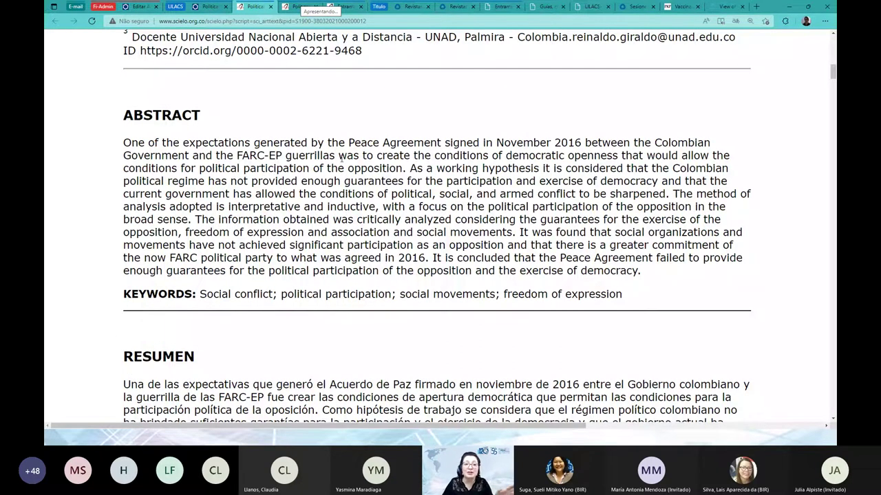
scroll(340, 158, "up", 7)
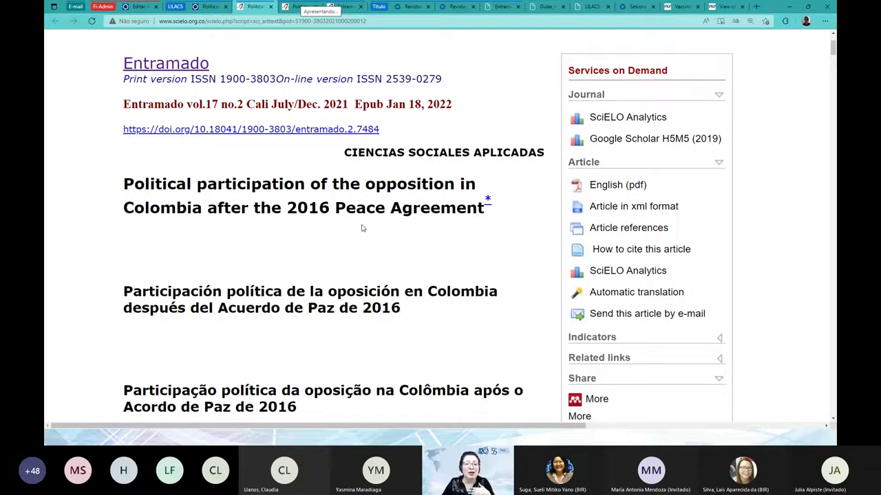
left_click(267, 132)
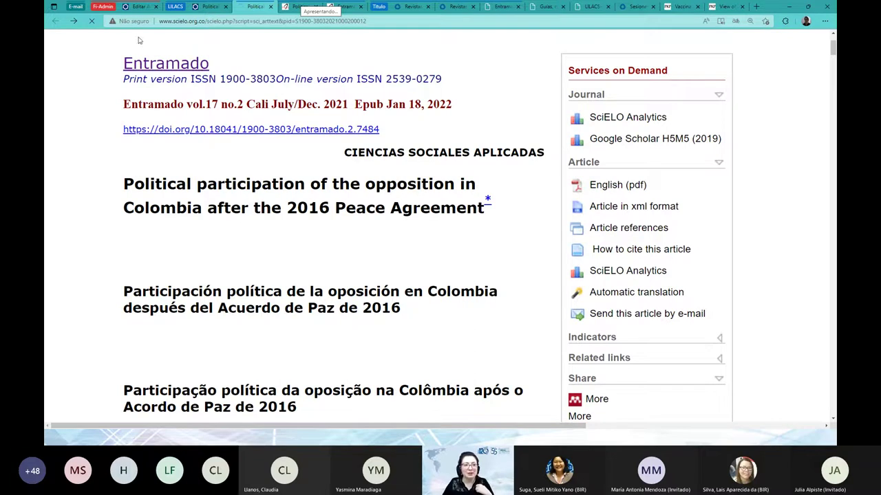
Show the field assistant for Dirección electrónica alongside the vaccination article's PDF view, and close the assistant without entering an address
left_click(142, 6)
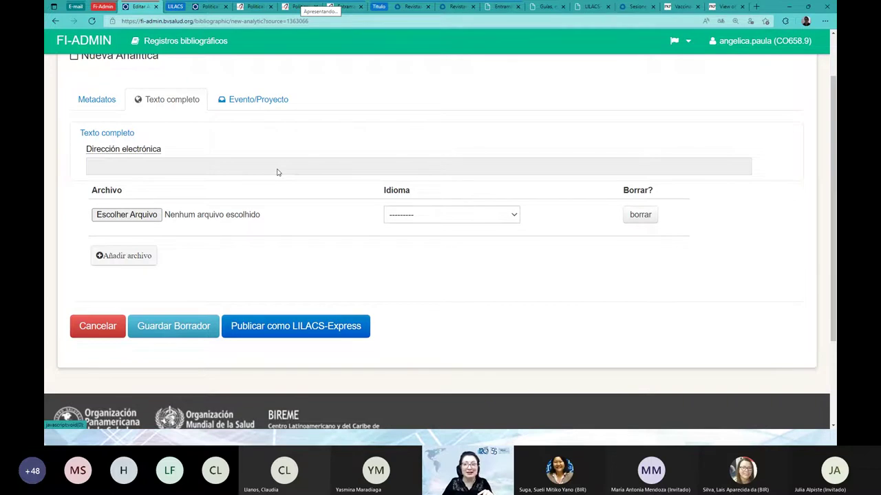
key("ctrl+9")
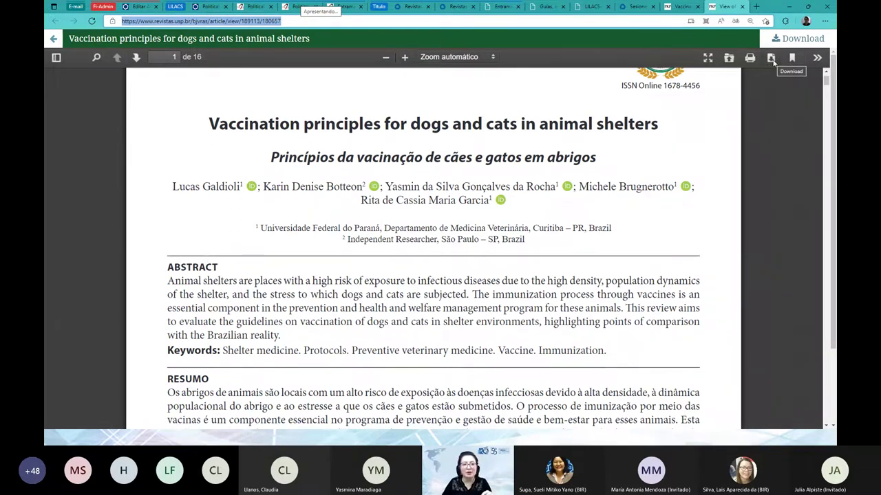
left_click(140, 7)
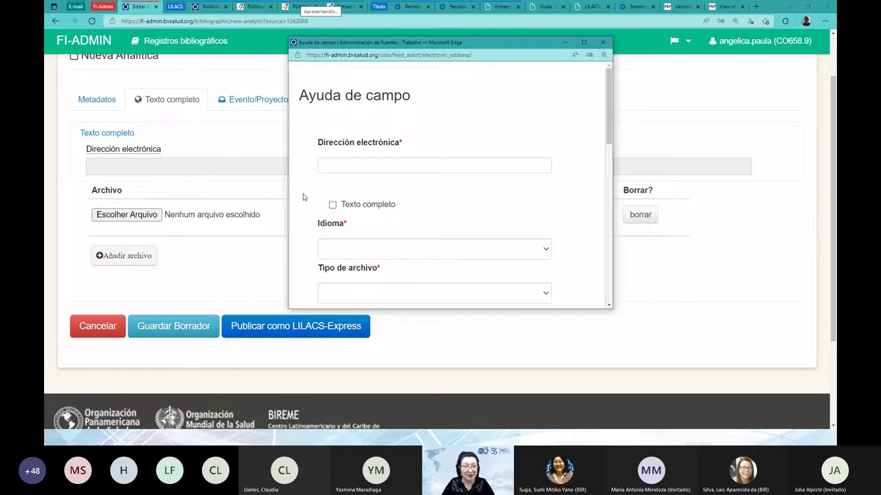
left_click(603, 42)
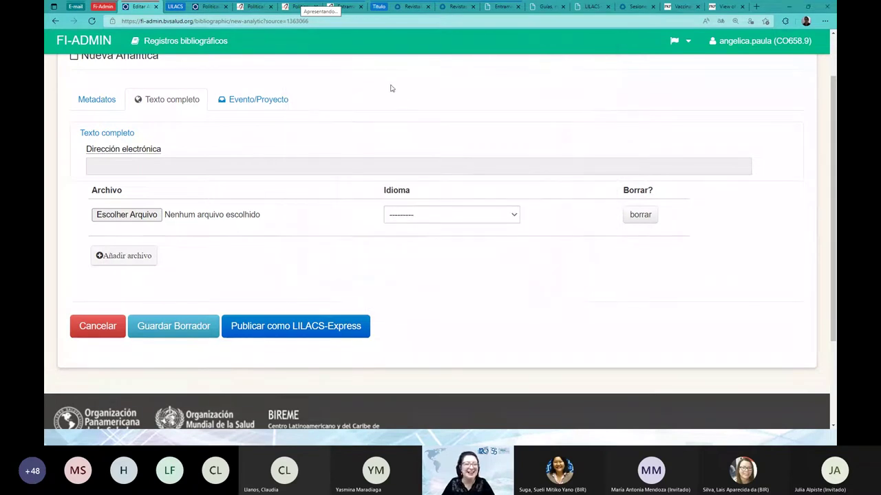
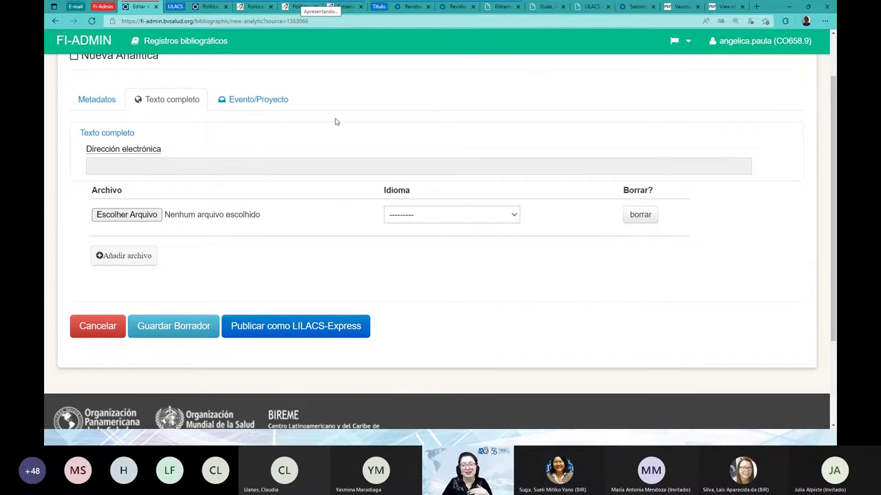
Show the new analytic record's Evento/Proyecto section and look over its event note fields
left_click(253, 103)
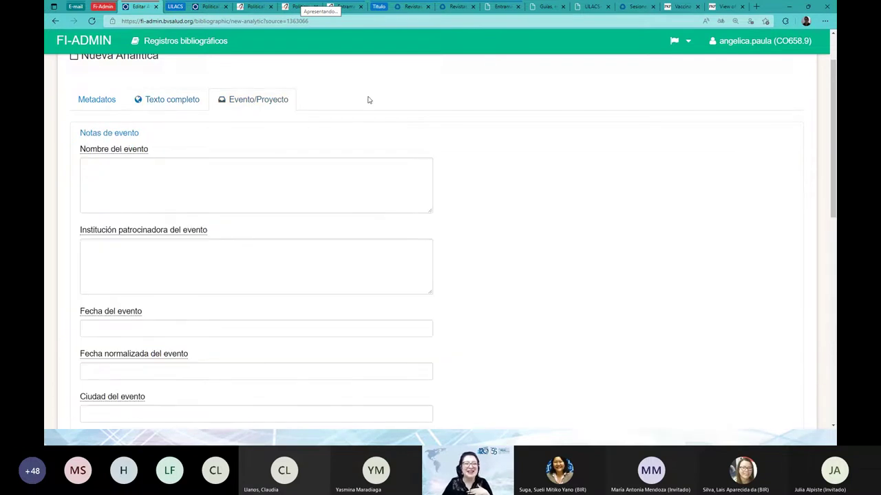
scroll(368, 100, "down", 1)
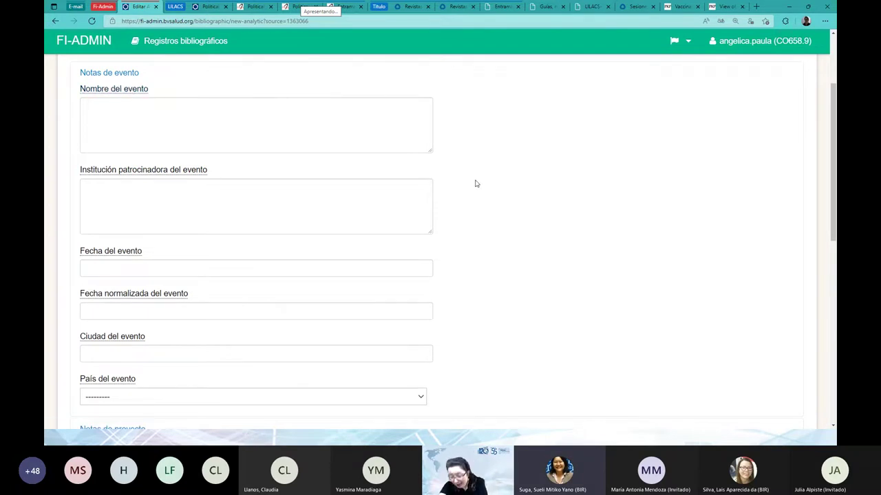
scroll(344, 156, "up", 2)
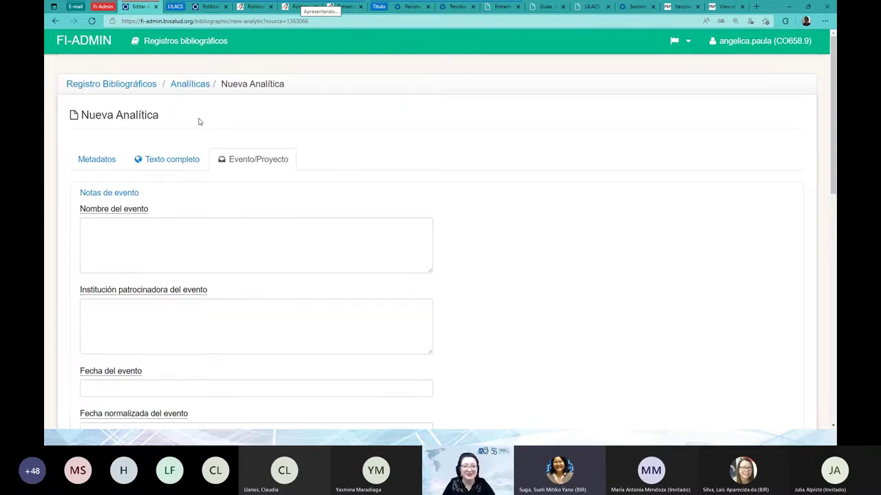
Open the field assistant for Dirección electrónica in Texto completo, add another electronic address entry and close the assistant without saving
left_click(173, 160)
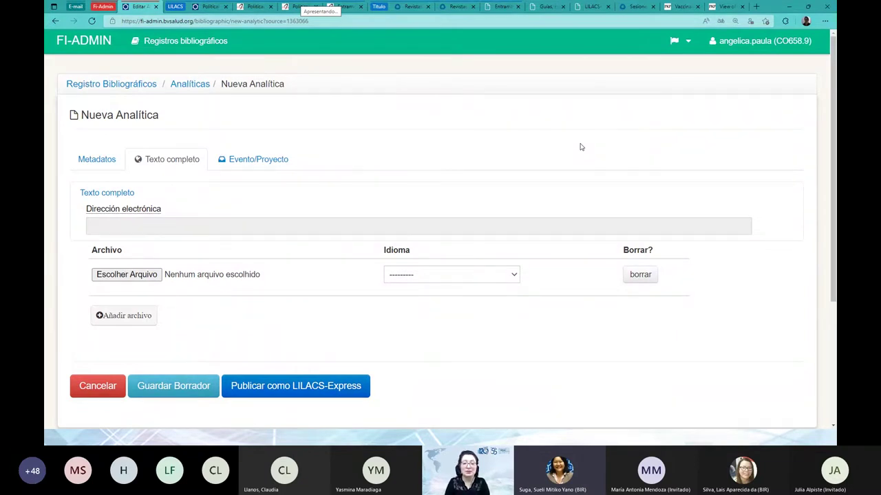
left_click(136, 233)
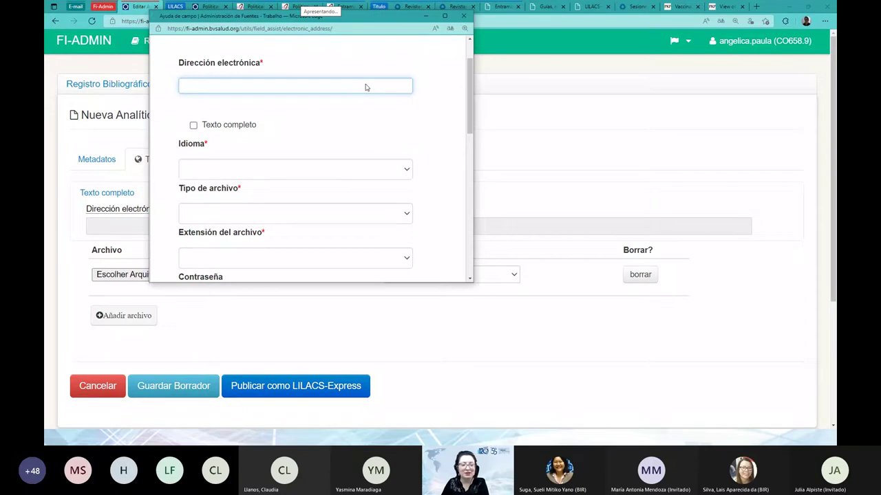
scroll(173, 78, "down", 10)
left_click(219, 79)
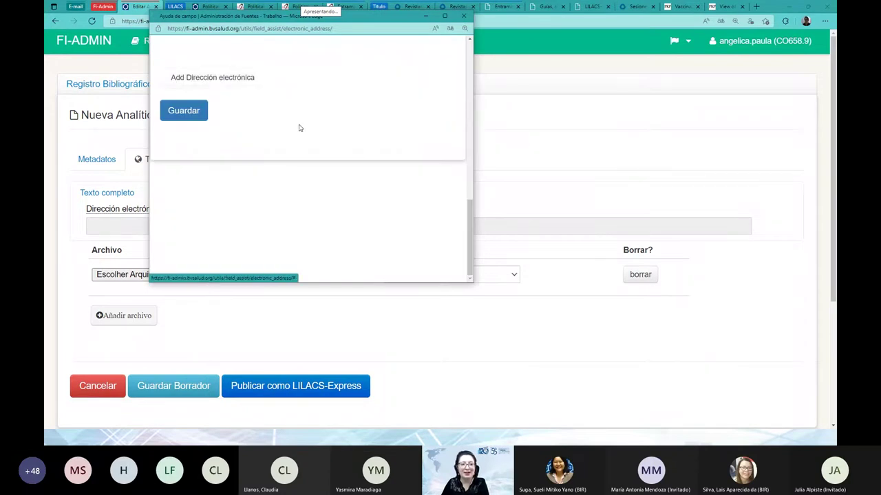
scroll(317, 145, "up", 2)
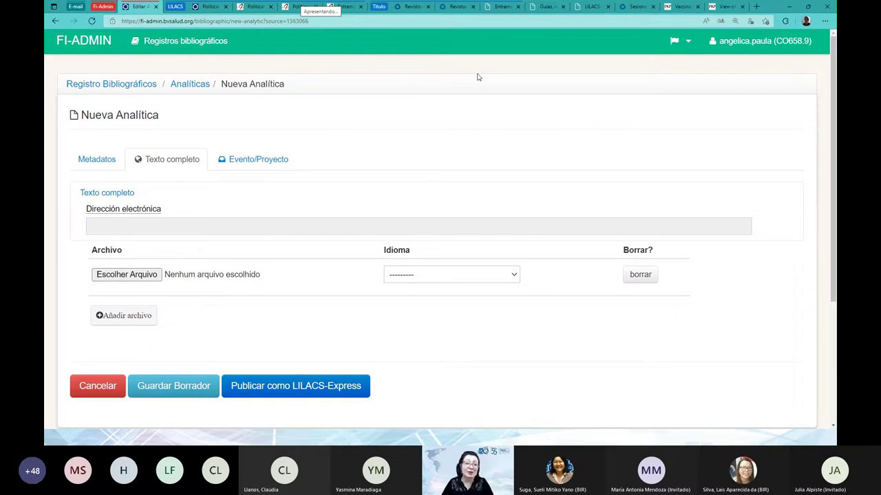
View the first page of the Entramado article's PDF, and examine the event and project note fields in the FI-ADMIN record
left_click(292, 7)
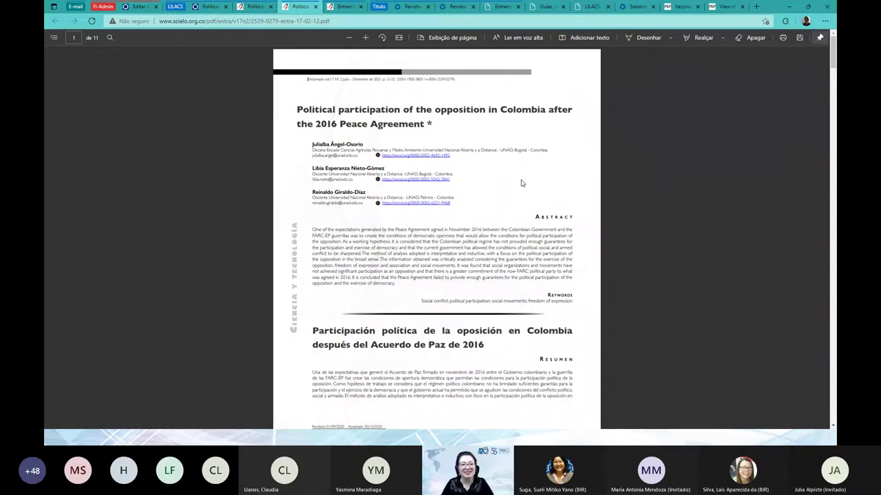
left_click(139, 6)
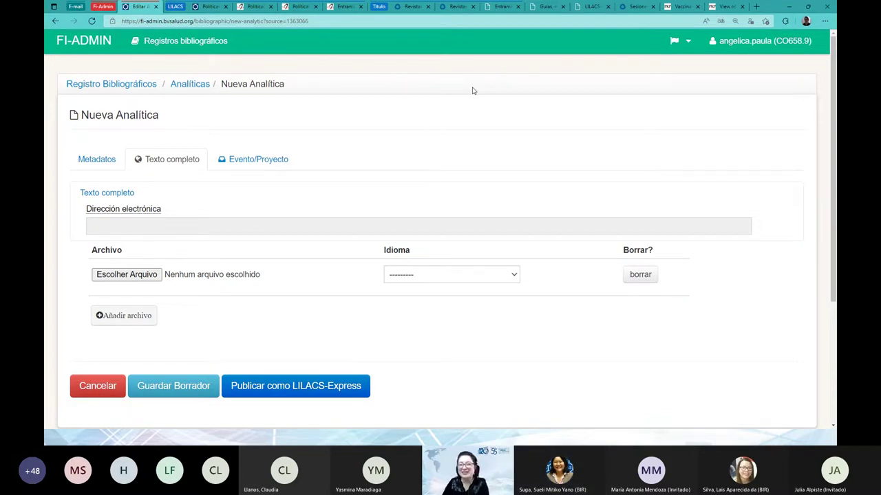
scroll(473, 90, "down", 2)
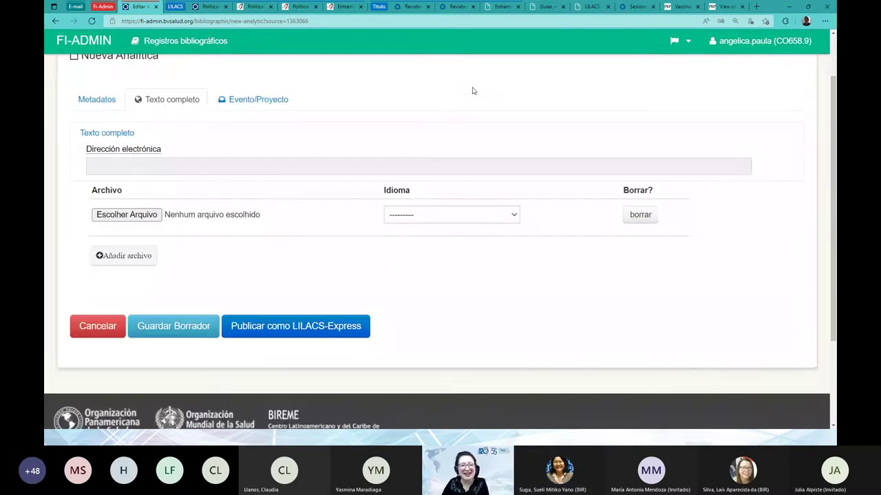
left_click(254, 101)
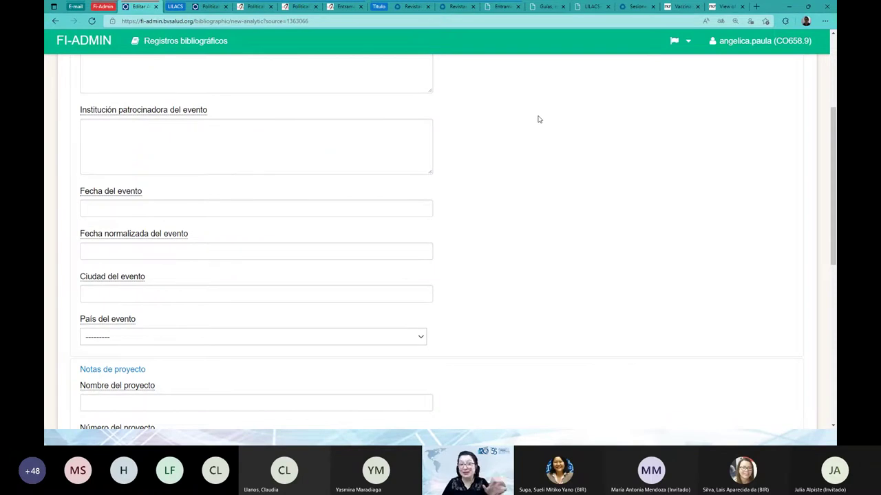
scroll(539, 120, "up", 2)
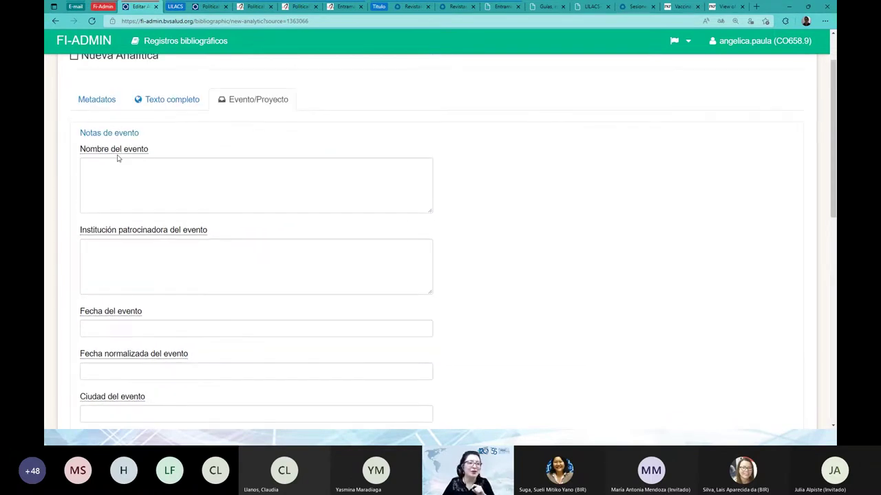
scroll(117, 158, "down", 1)
scroll(117, 159, "down", 1)
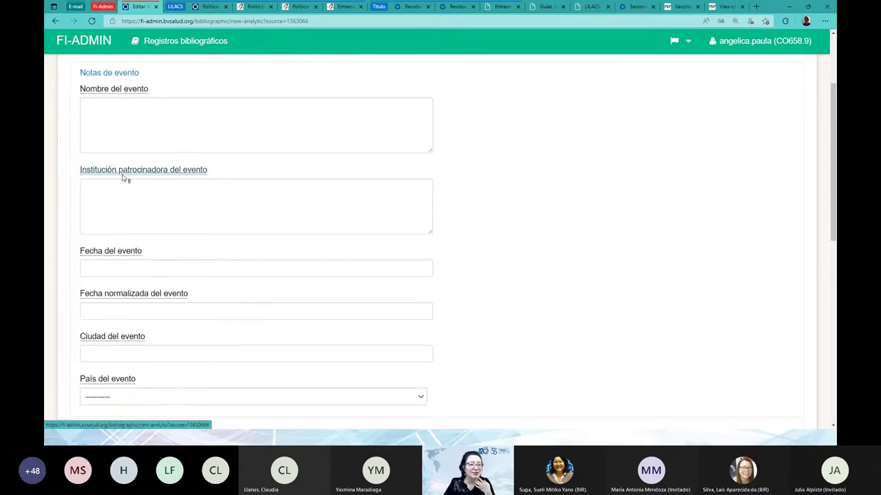
scroll(125, 178, "down", 3)
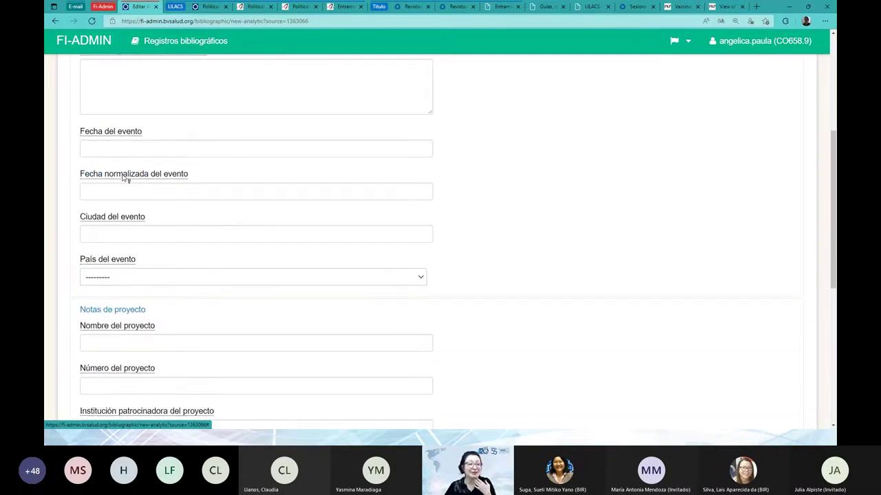
scroll(122, 178, "down", 4)
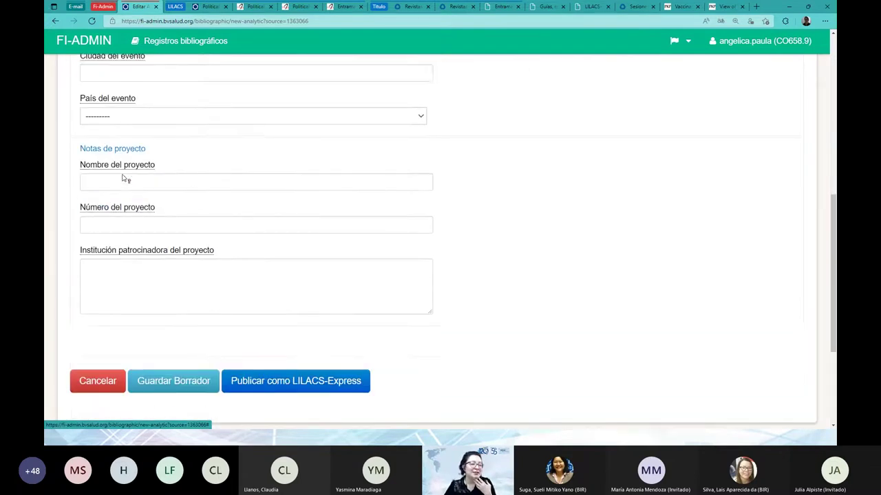
scroll(122, 176, "up", 3)
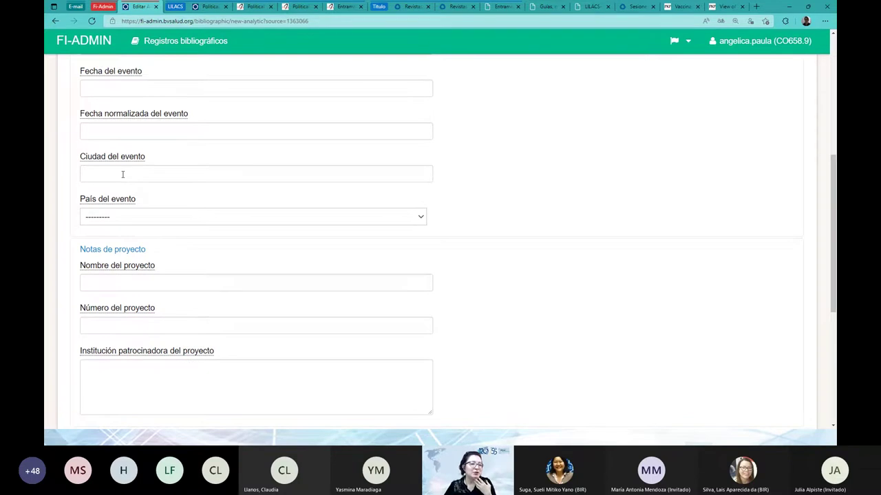
Review the event note and project note fields of the new analytic record from Nombre del evento to Institución patrocinadora del proyecto
scroll(122, 175, "down", 2)
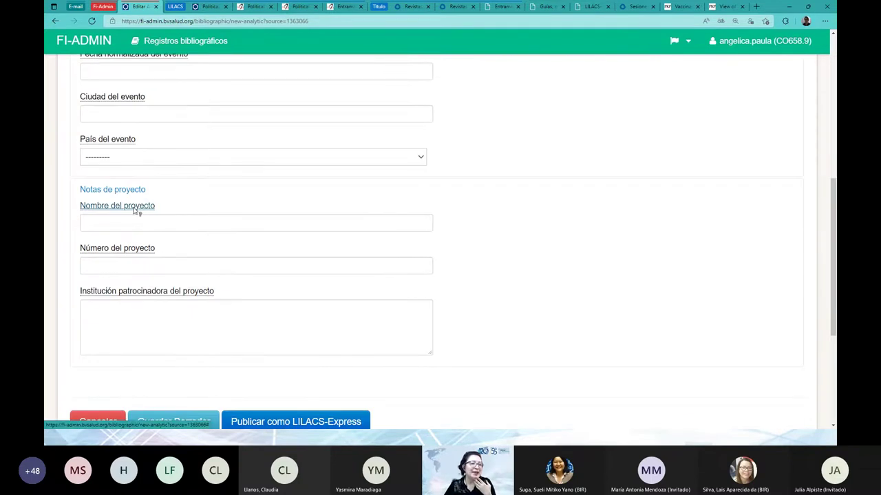
scroll(136, 212, "down", 4)
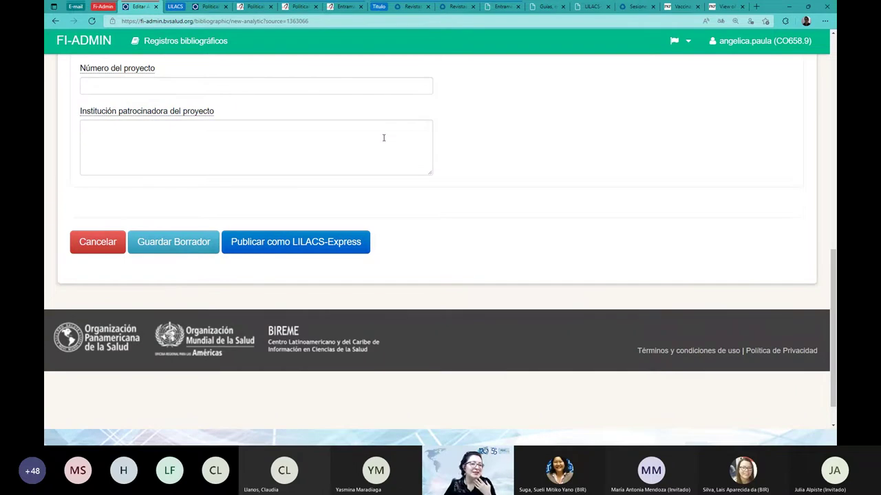
scroll(454, 141, "up", 8)
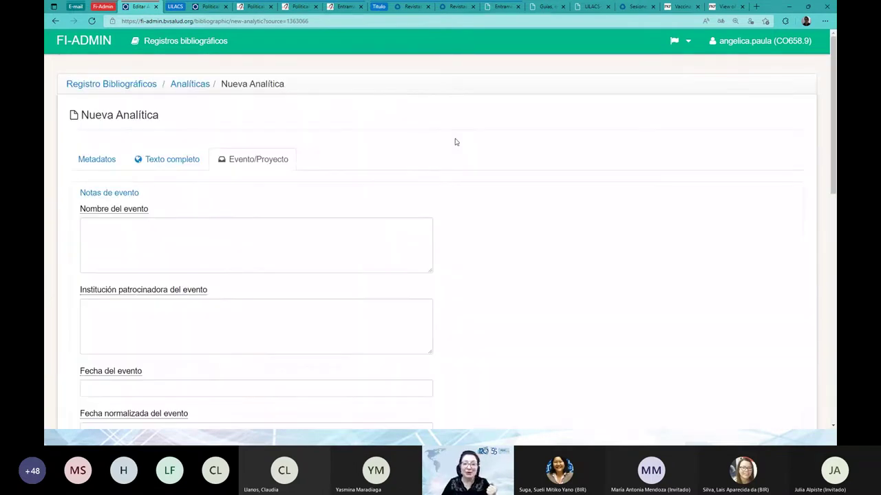
scroll(455, 141, "down", 2)
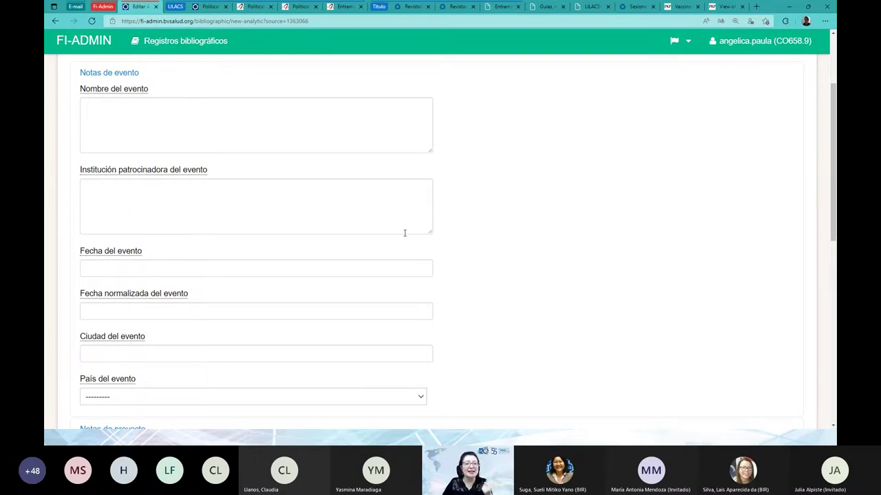
scroll(404, 233, "up", 2)
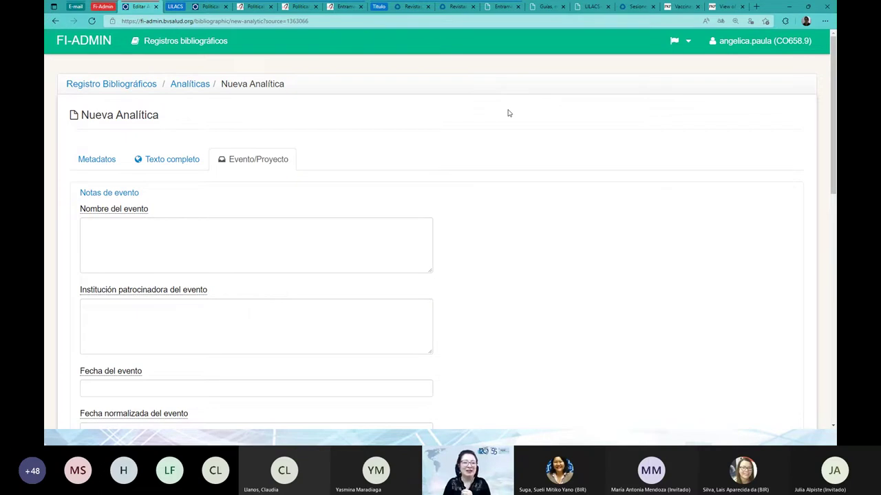
scroll(508, 113, "down", 2)
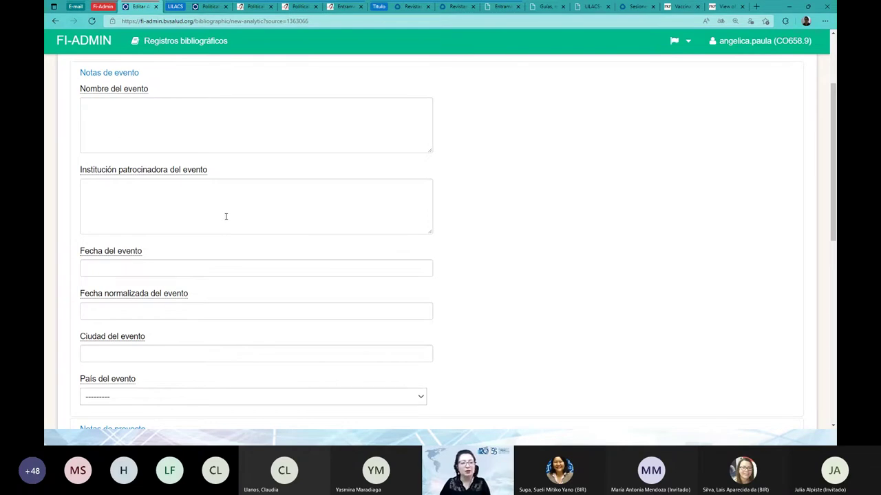
scroll(227, 201, "down", 2)
scroll(163, 144, "up", 1)
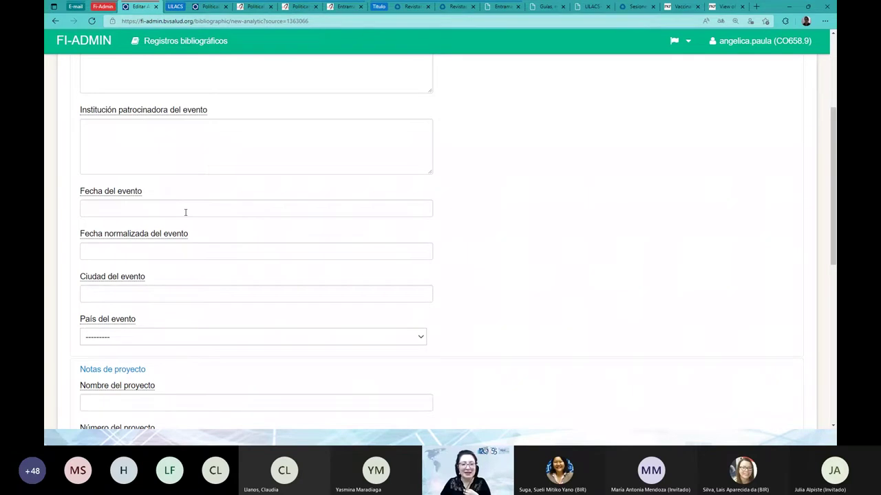
scroll(185, 212, "up", 3)
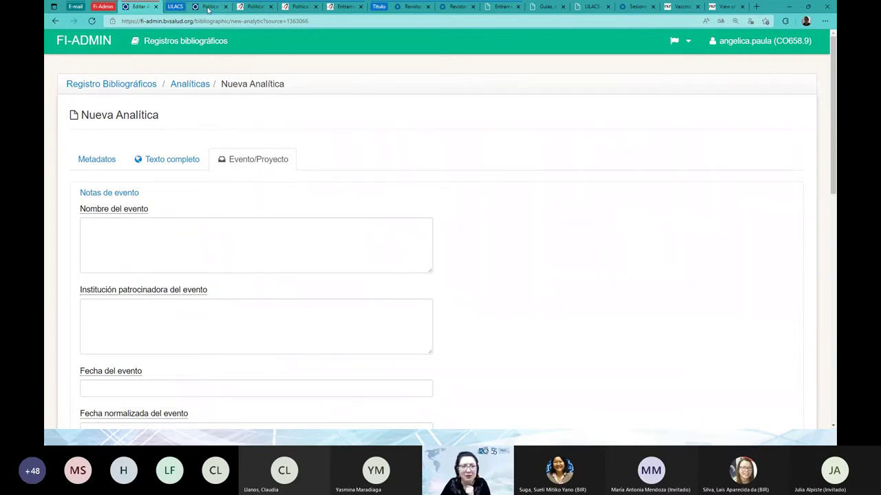
left_click_drag(757, 7, 564, 81)
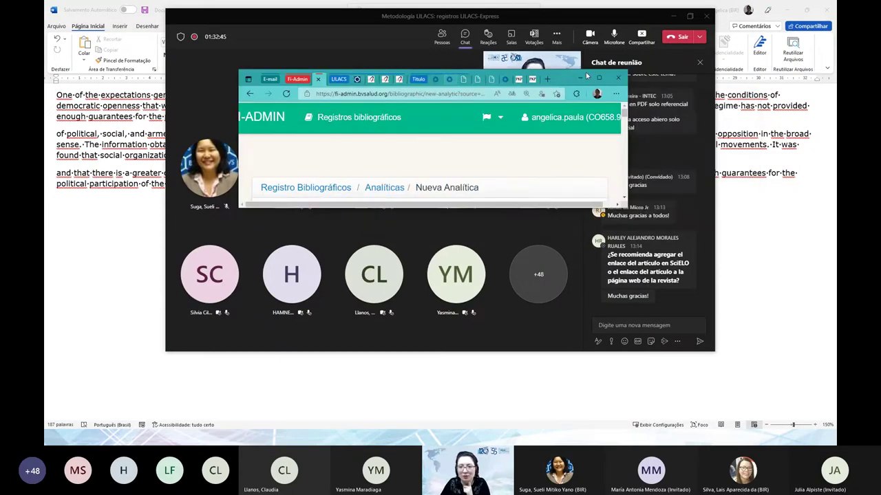
left_click_drag(626, 206, 784, 333)
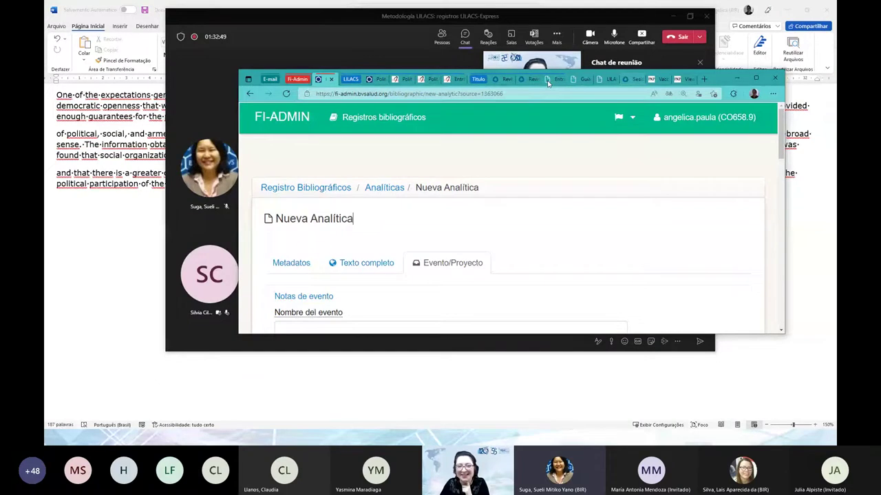
left_click(755, 79)
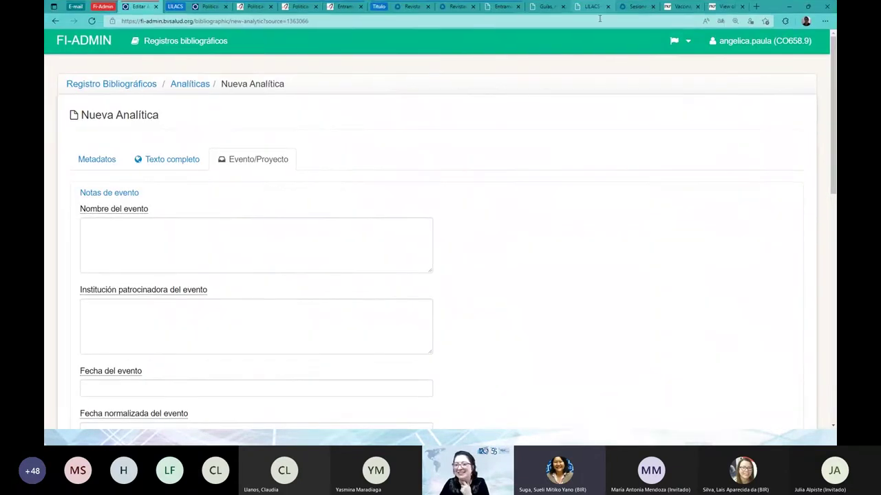
left_click(756, 6)
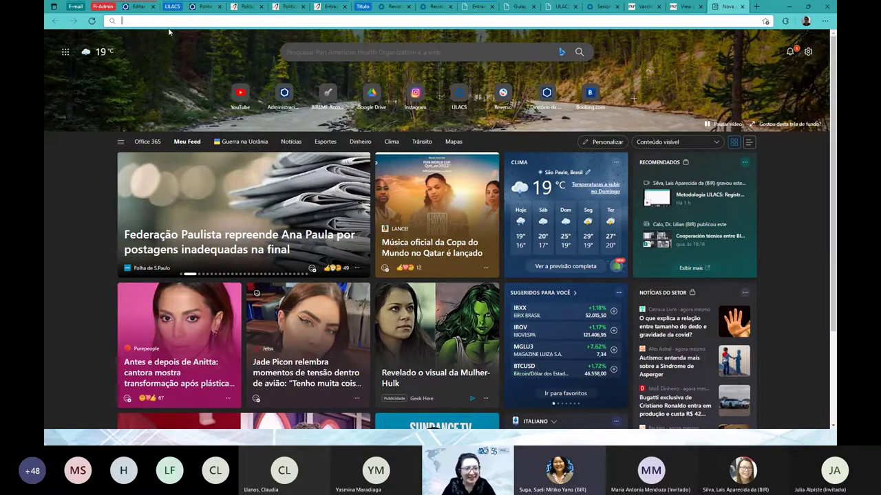
type("https://fi-admin-curso.bvsalud.org")
key("Return")
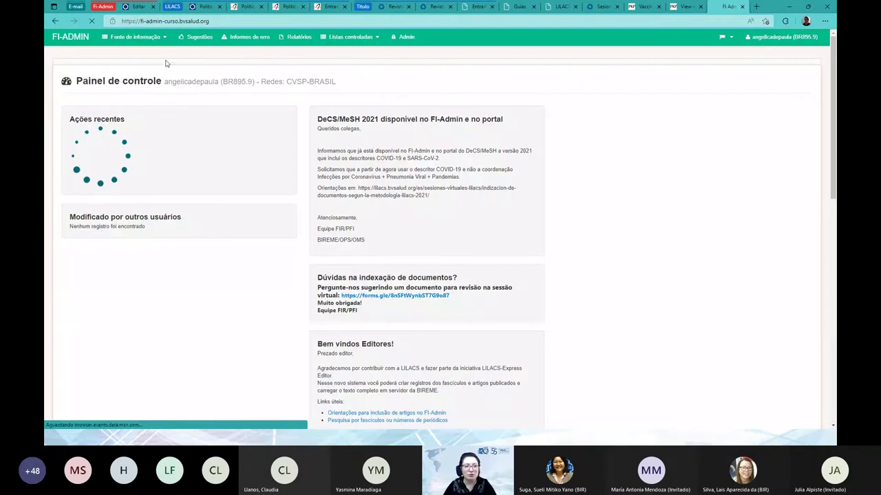
left_click(153, 38)
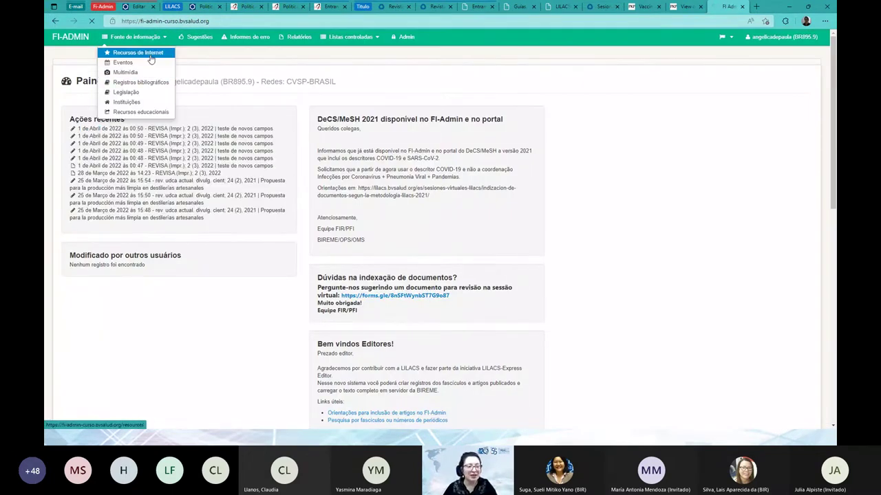
left_click(151, 83)
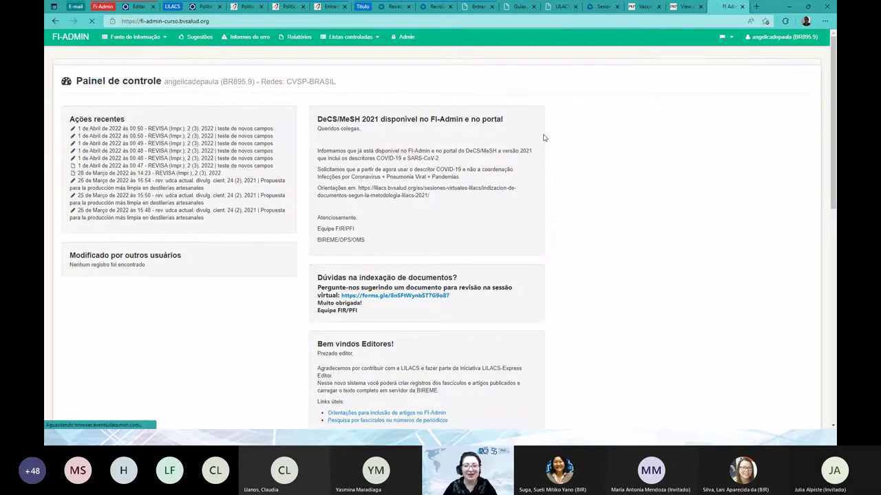
key("ctrl+plus")
key("ctrl+plus")
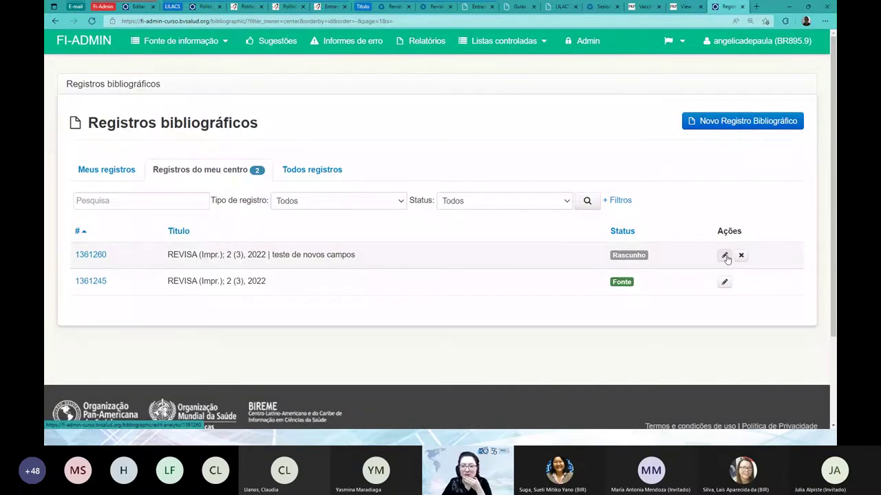
From the cooperating center's records, open the source record REVISA (Impr.); 2 (3), 2022 and show the choices of its Licença field
left_click(725, 256)
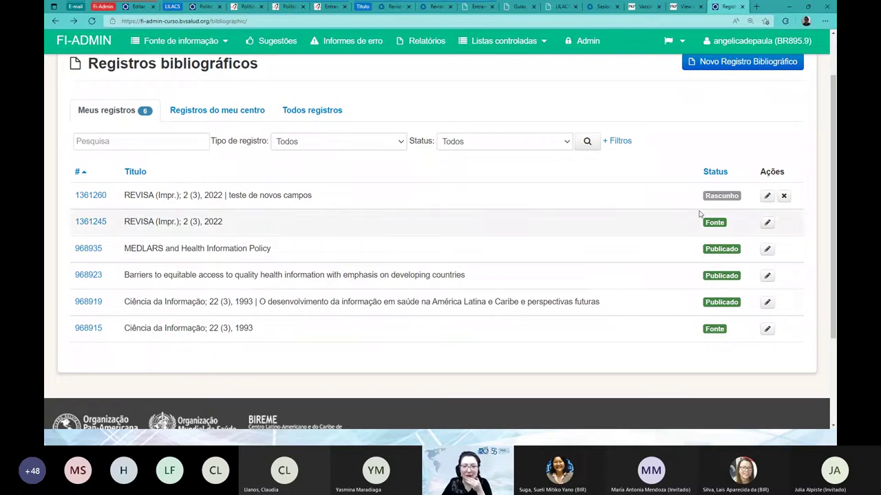
left_click(217, 110)
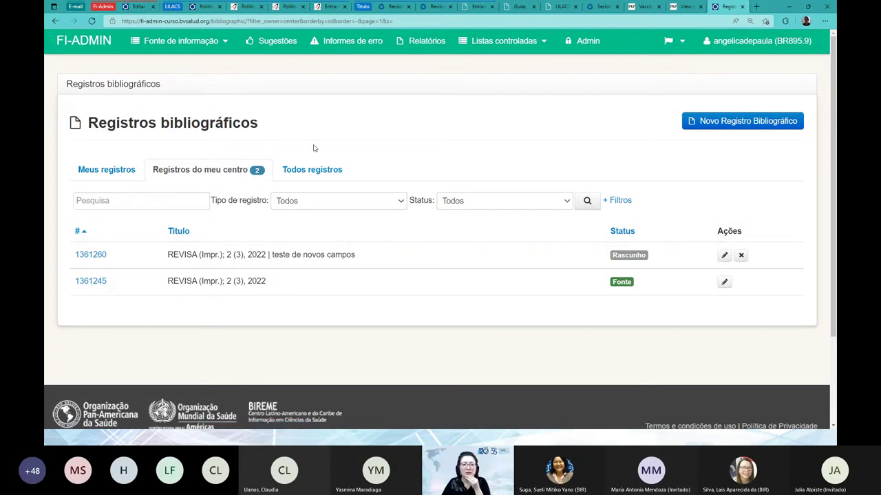
scroll(281, 183, "down", 3)
left_click(95, 207)
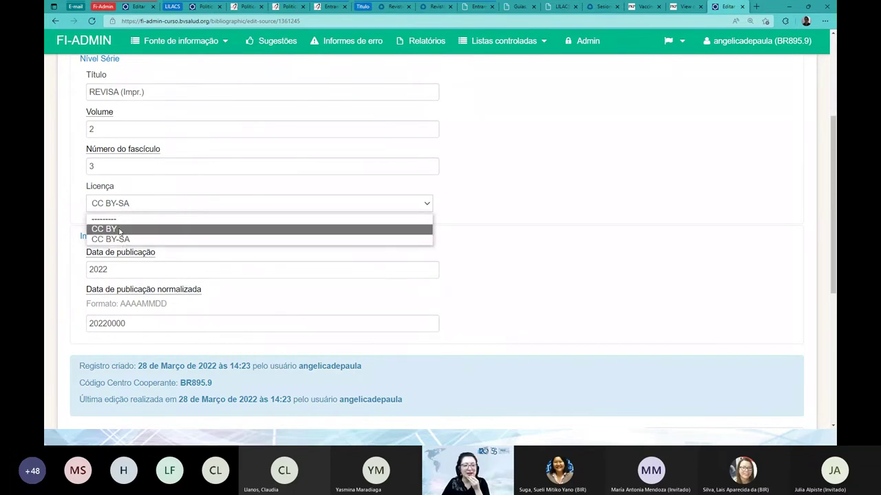
left_click(77, 188)
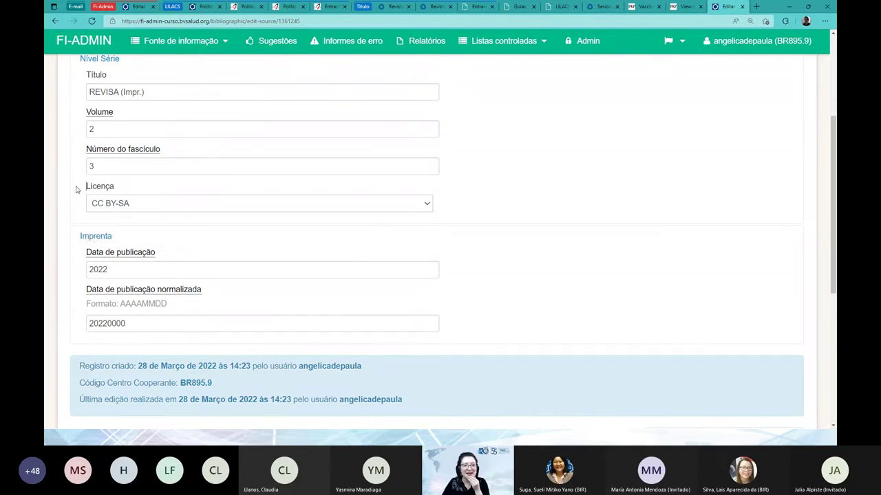
Find the Creative Commons license statement at the end of the SciELO article about the Colombian Peace Agreement
left_click(247, 7)
scroll(382, 178, "down", 10)
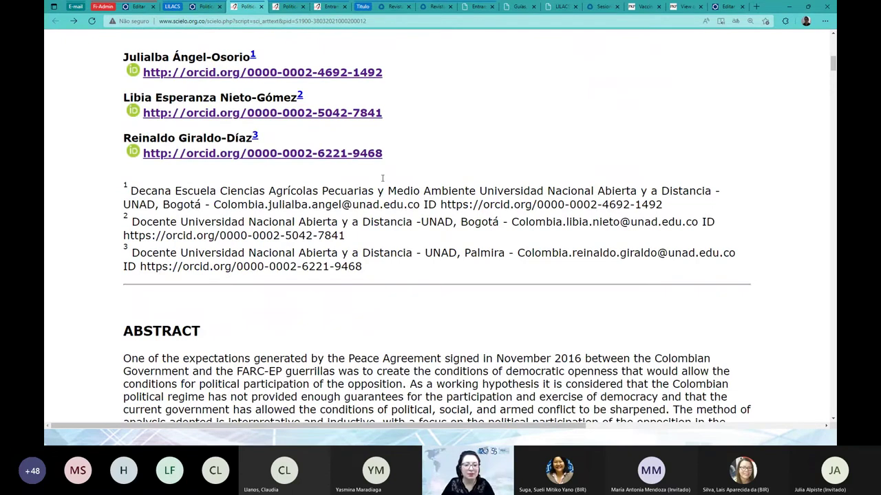
scroll(383, 178, "down", 10)
scroll(383, 179, "down", 15)
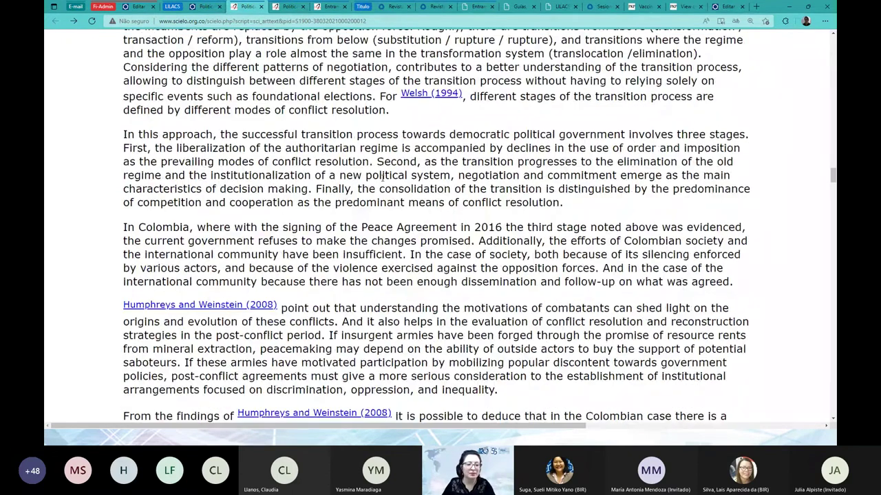
scroll(759, 196, "down", 20)
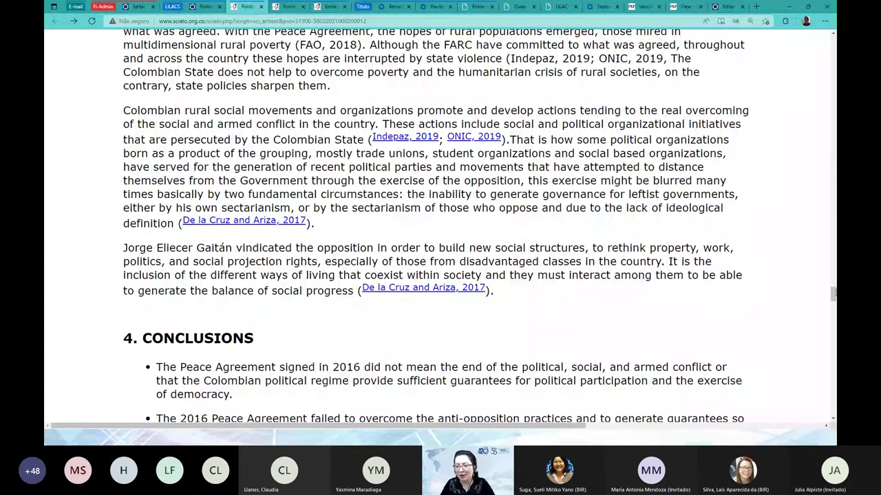
scroll(759, 196, "down", 15)
scroll(441, 227, "down", 15)
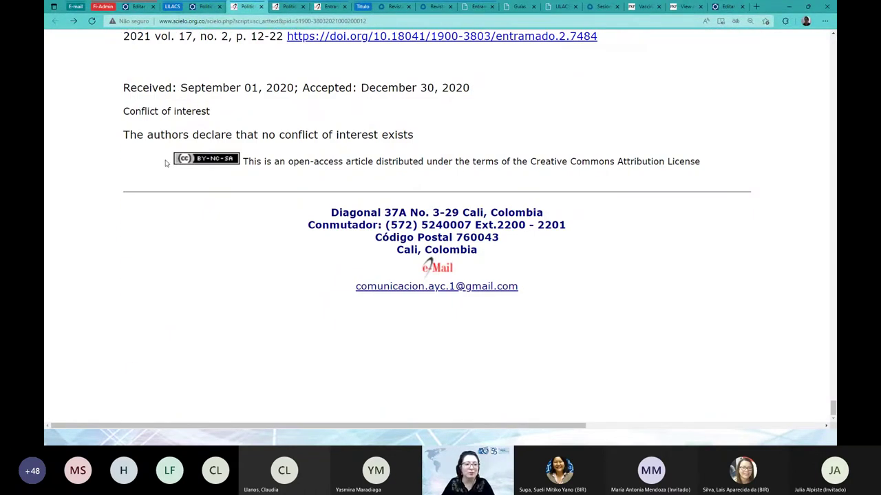
left_click_drag(168, 164, 268, 173)
left_click(309, 172)
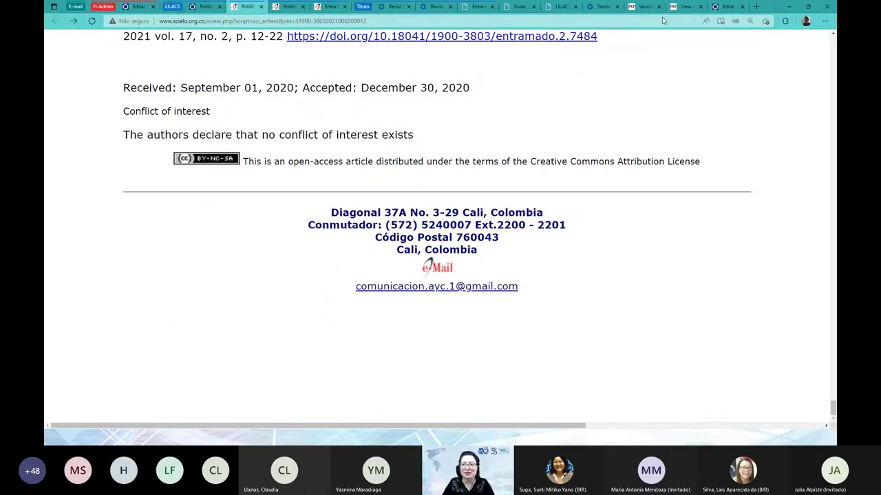
Return to the REVISA source record and point out its Licença field within Nível Série
left_click(725, 6)
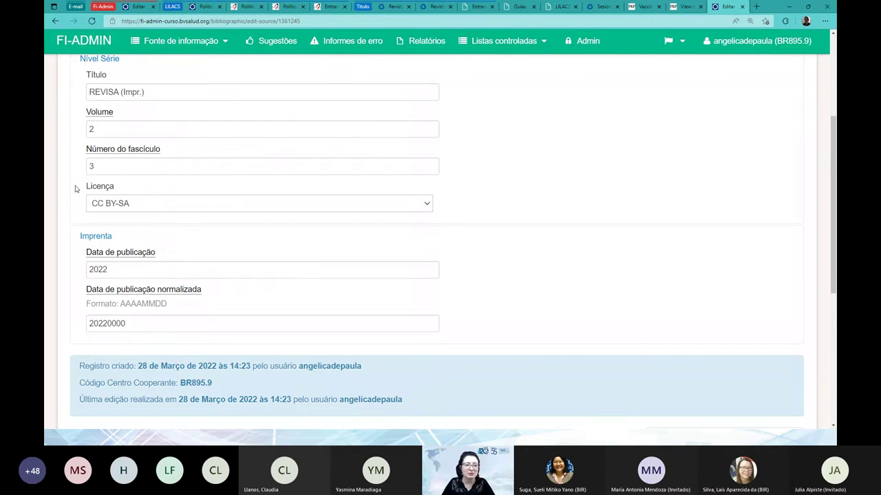
left_click_drag(75, 188, 228, 229)
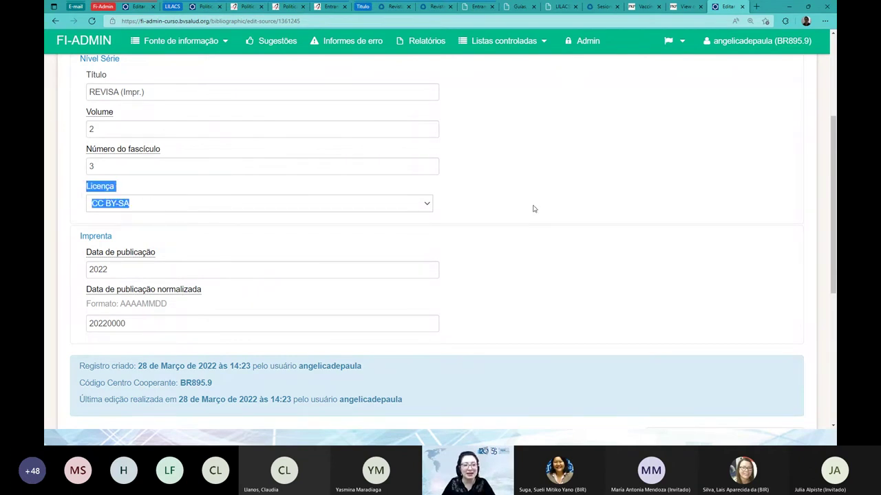
key("Tab")
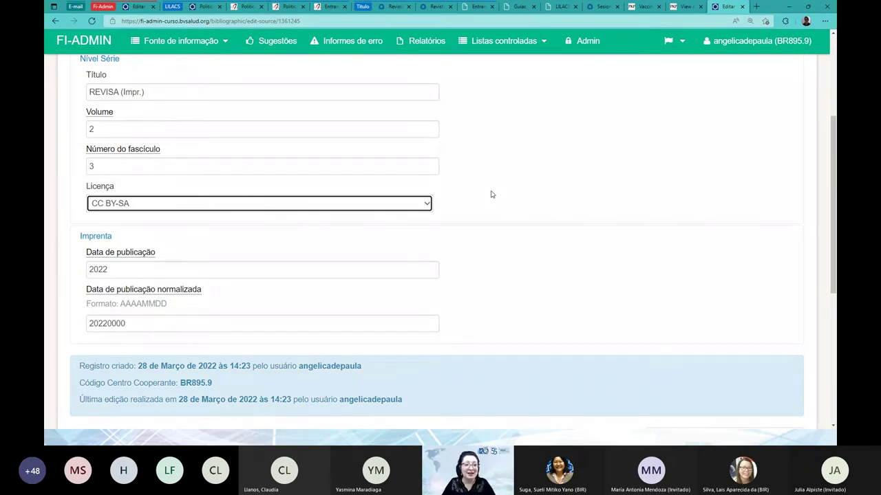
scroll(377, 129, "up", 3)
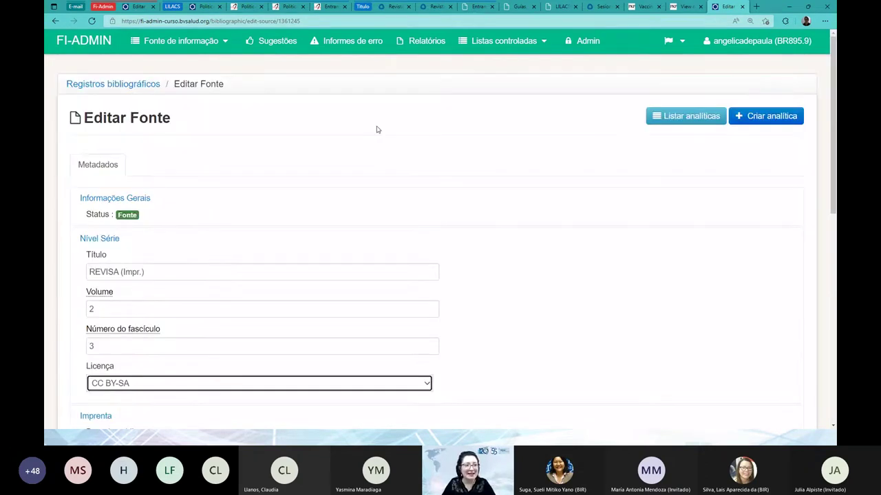
Open the draft analytic record "teste de novos campos" for editing and switch the interface language to Spanish
key("alt+Left")
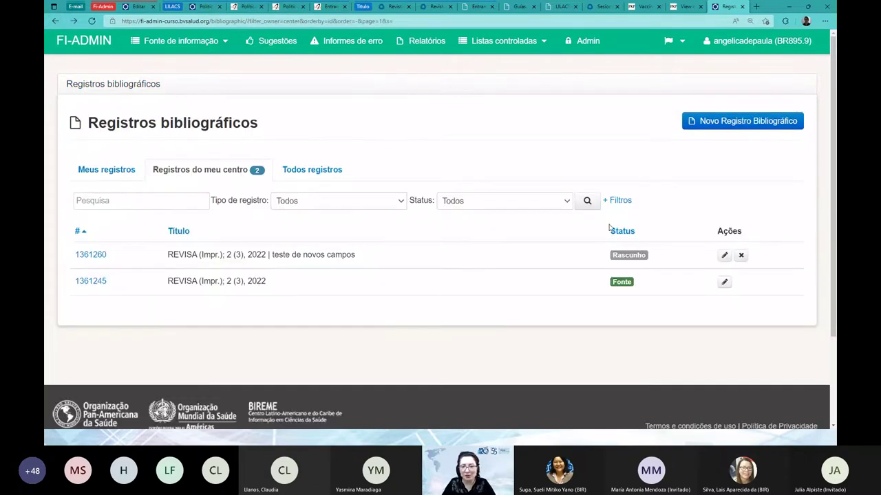
left_click(725, 256)
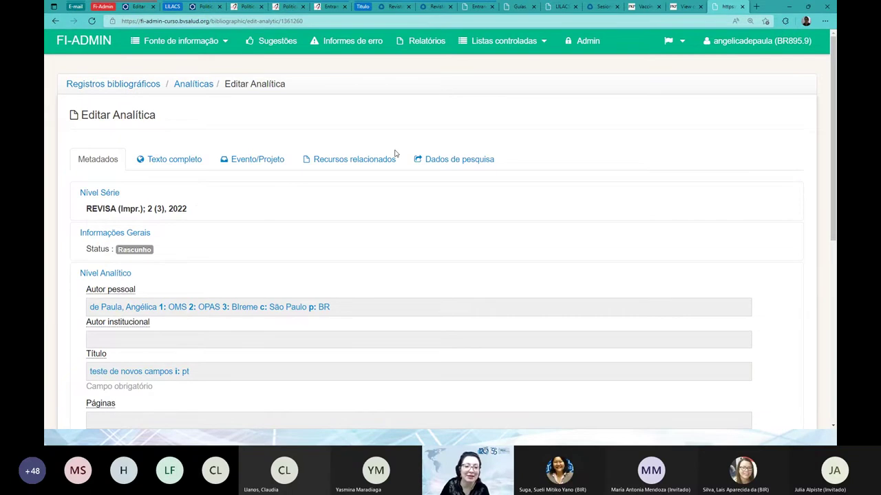
left_click(687, 42)
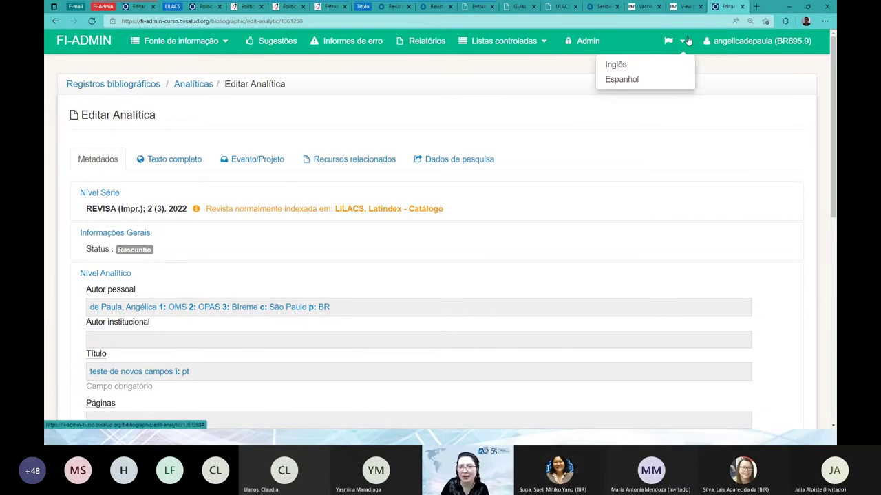
left_click(664, 65)
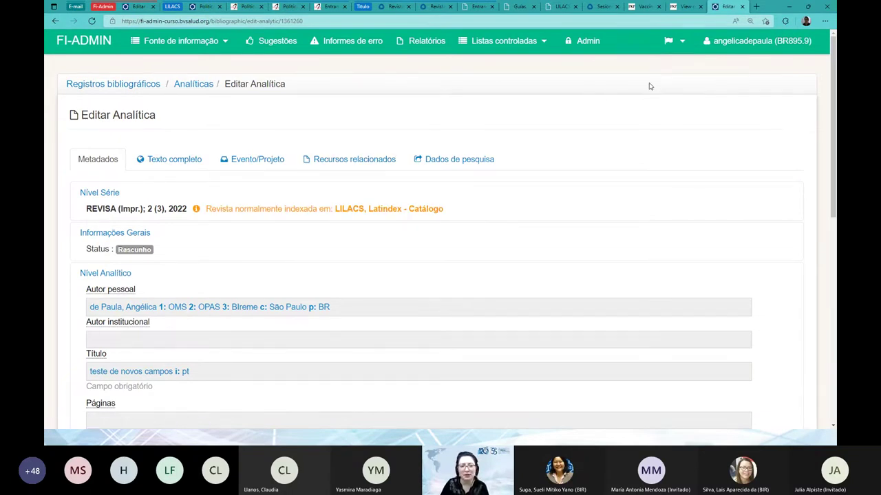
Show the Recursos relacionados section of the draft analytic record and display the available relation types in its Tipo field
left_click(381, 167)
scroll(572, 142, "down", 1)
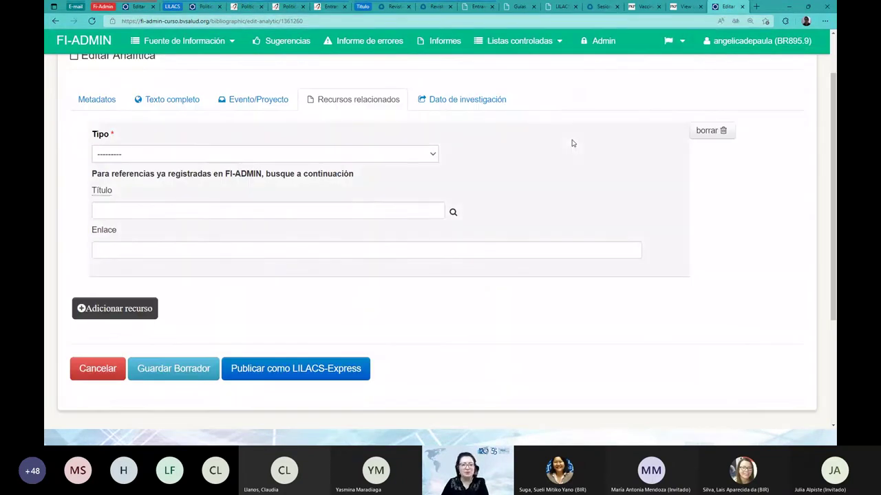
left_click(430, 154)
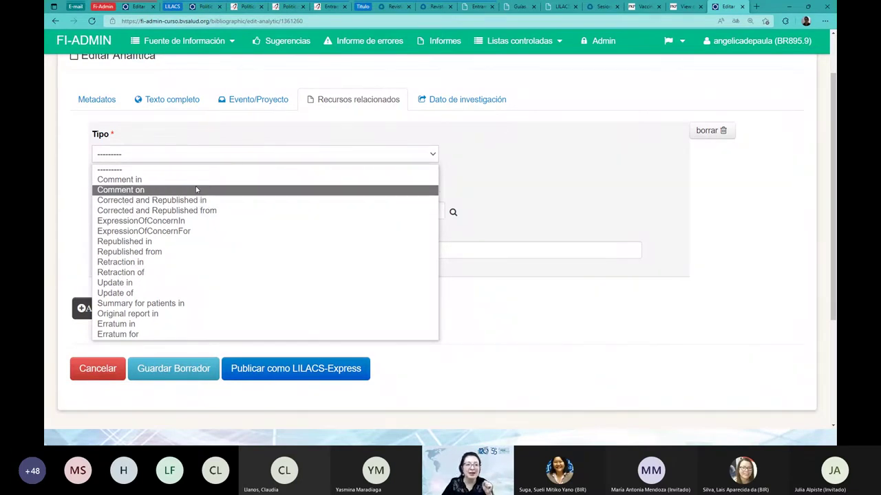
Show the Colombian Peace Agreement article's record in the BVS portal and return to the draft's related-resource Tipo field
left_click(200, 6)
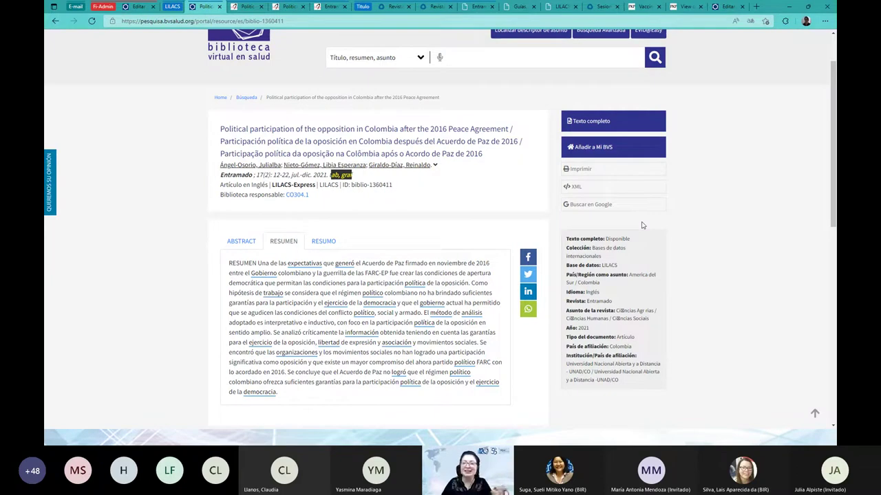
left_click(729, 8)
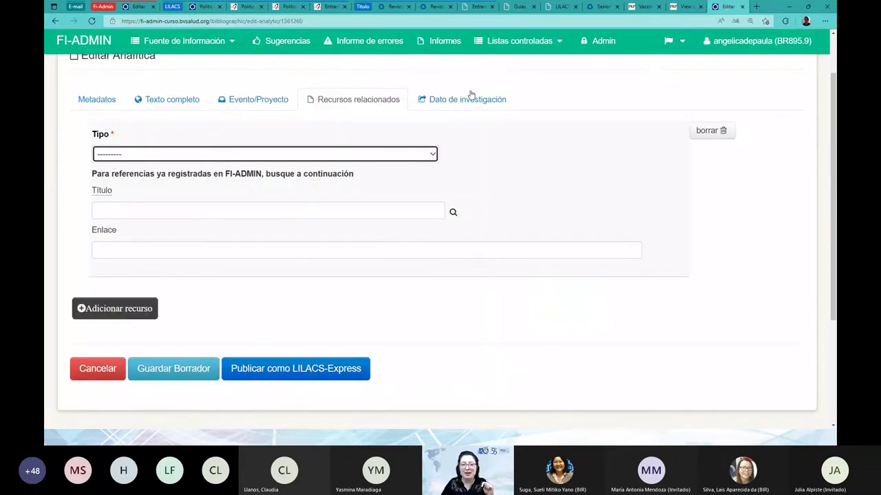
left_click(287, 154)
left_click(287, 155)
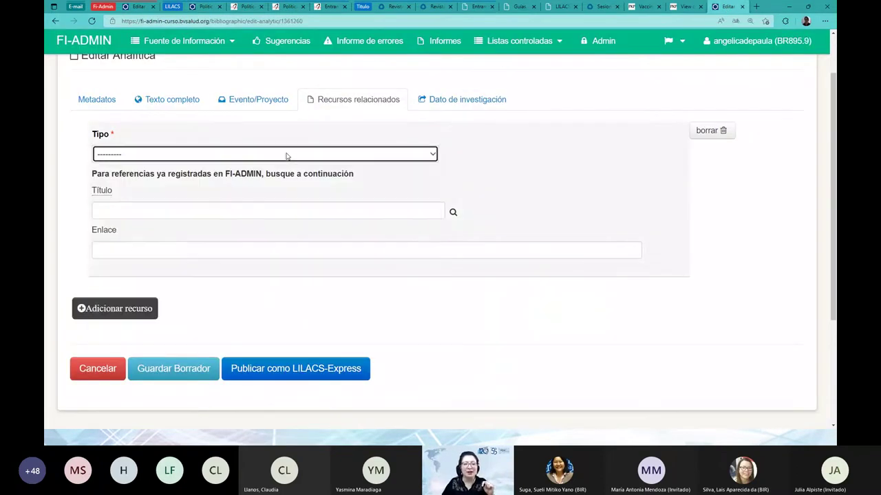
Show the Enlace, Título and Descripción fields of the draft's Dato de investigación section and close the draft's page
left_click(454, 99)
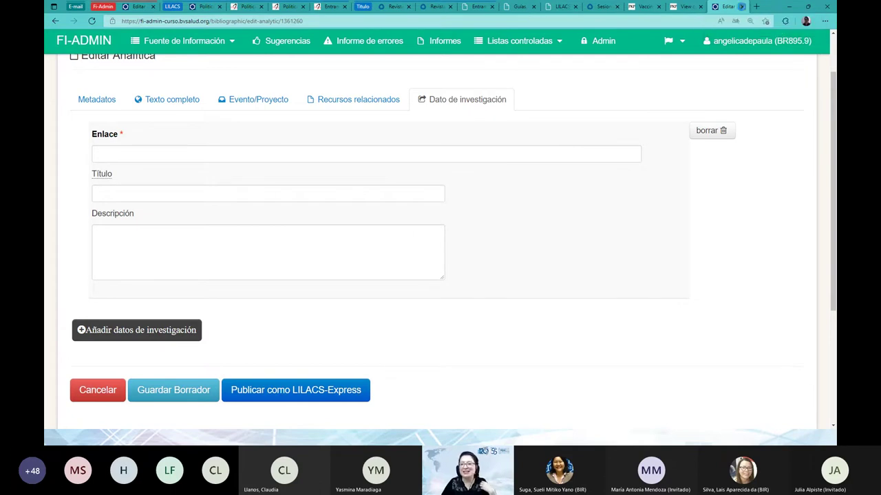
left_click(741, 7)
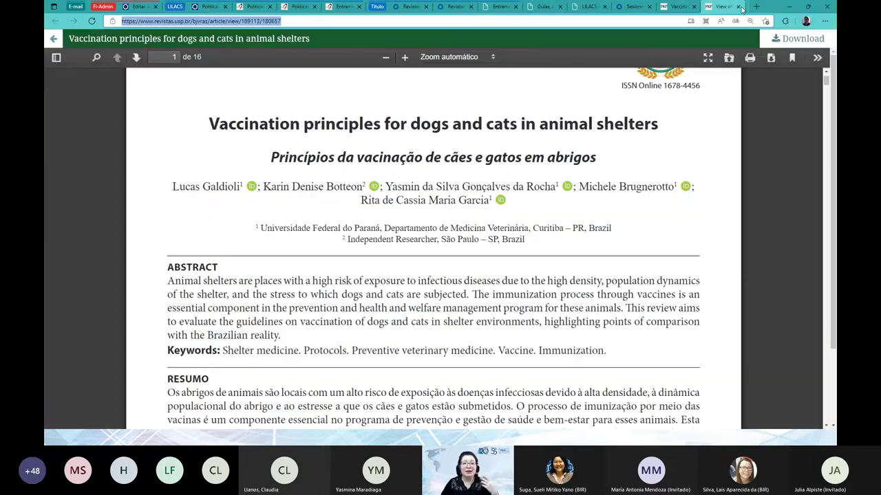
Return to the Nueva Analítica form and show the Notas de proyecto fields in its Evento/Proyecto section
left_click(137, 7)
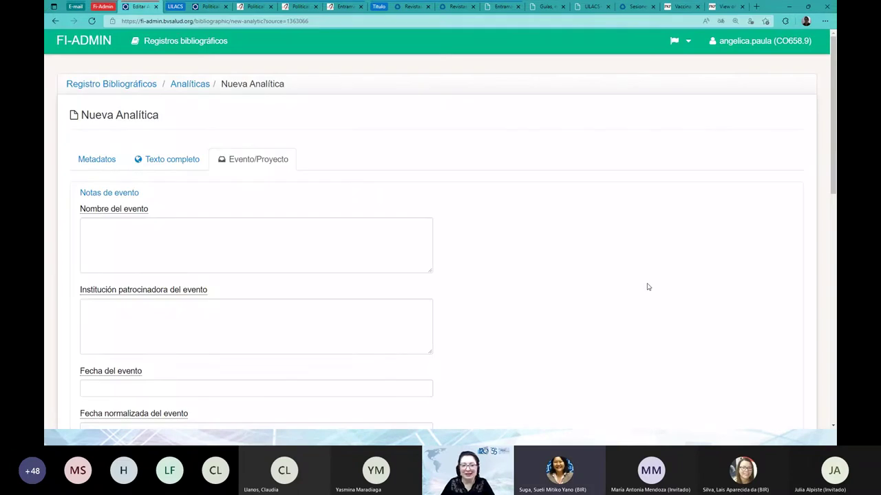
scroll(646, 287, "down", 7)
scroll(647, 287, "down", 1)
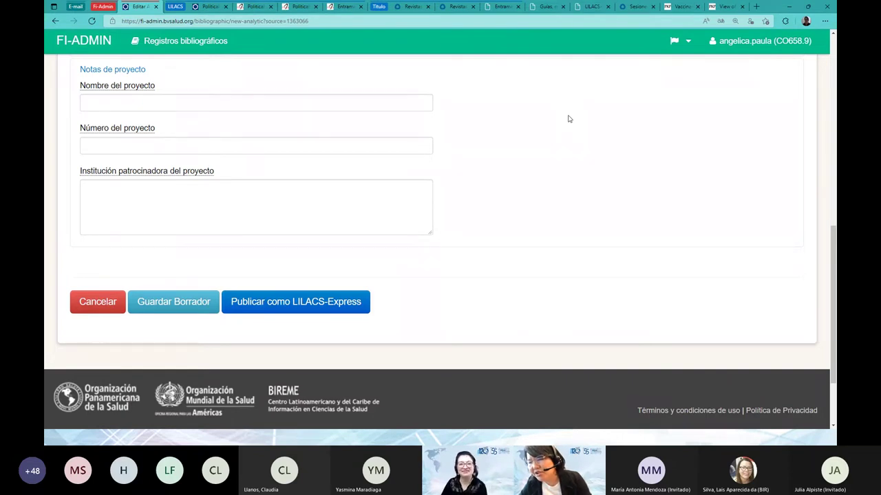
scroll(568, 119, "up", 1)
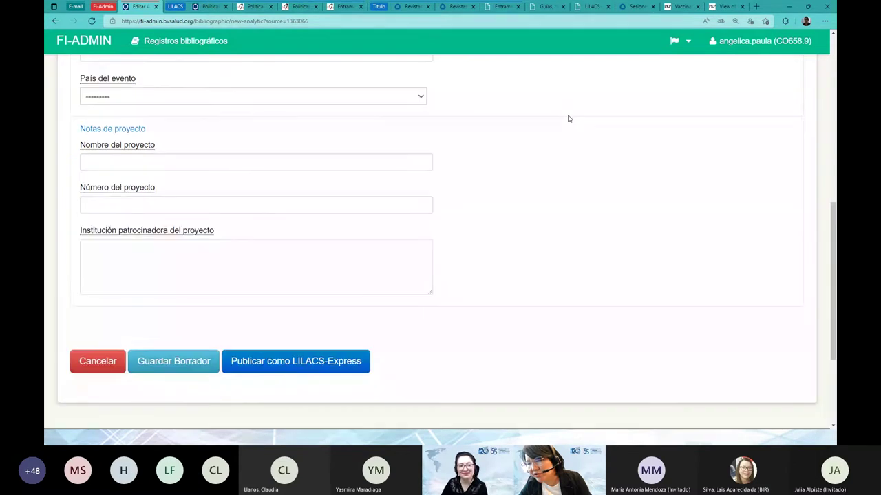